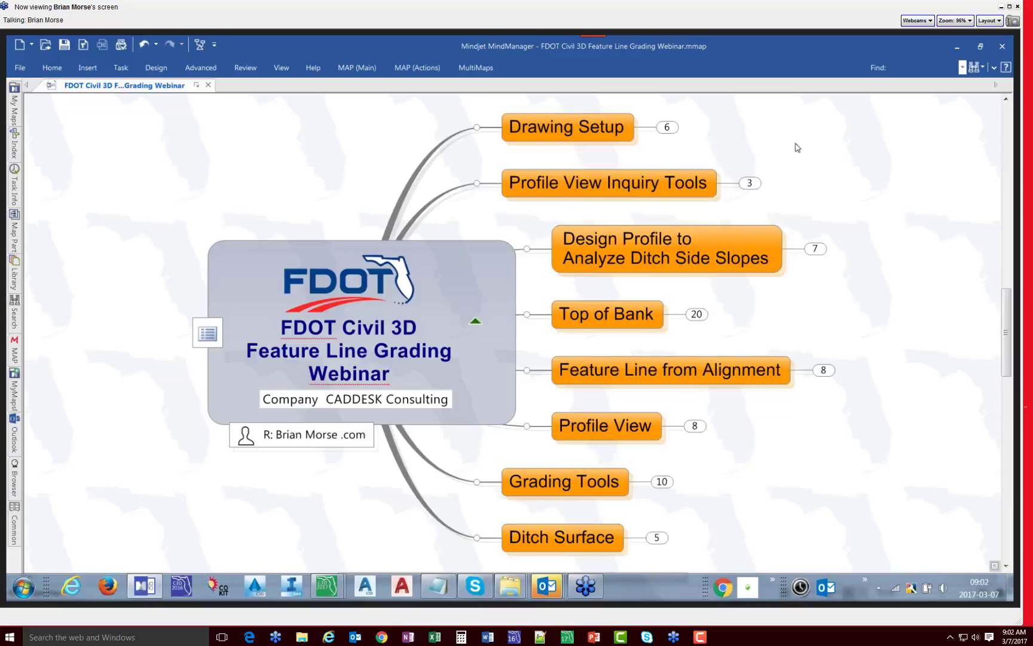
Step: Expand the Drawing Setup and DRefs topics in the mind map and switch to the DRPRRD07_Ditch_Grading-1start drawing in Civil 3D
left_click(667, 128)
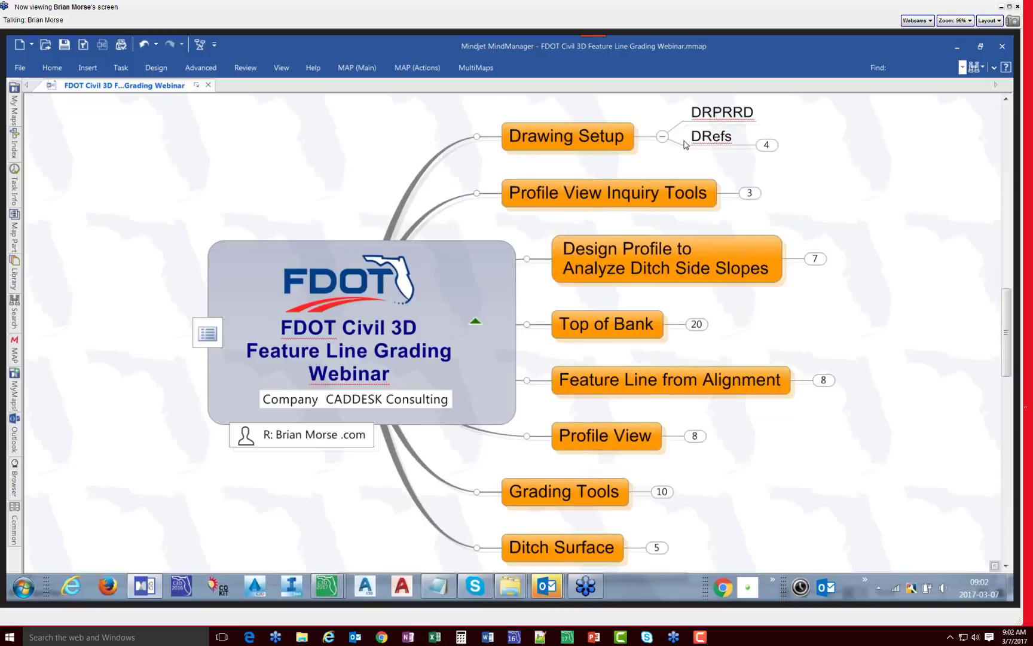
left_click(765, 145)
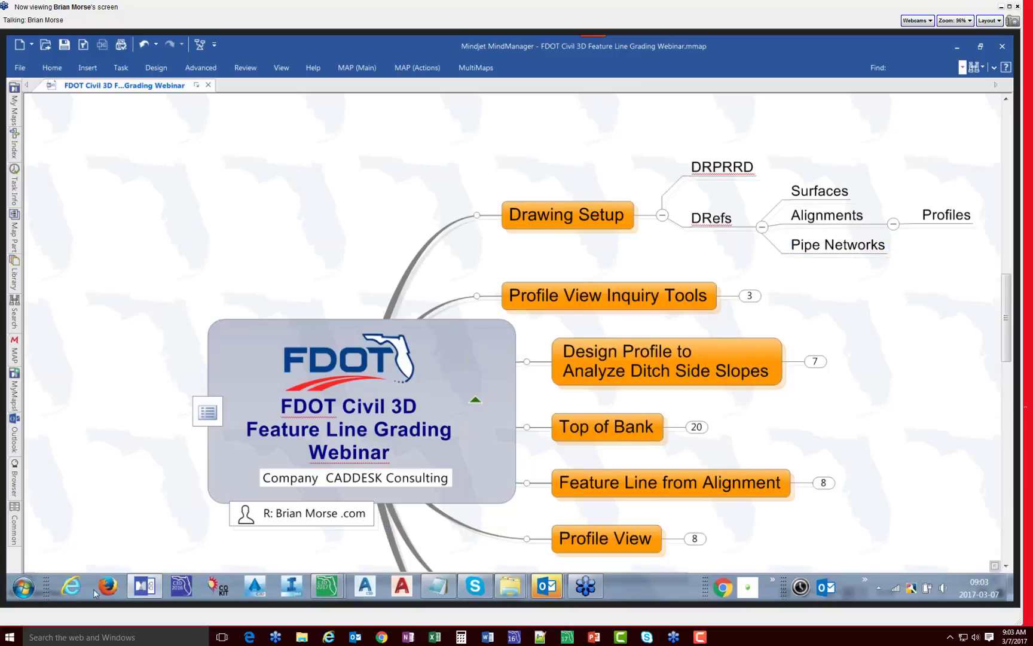
mouse_move(326, 592)
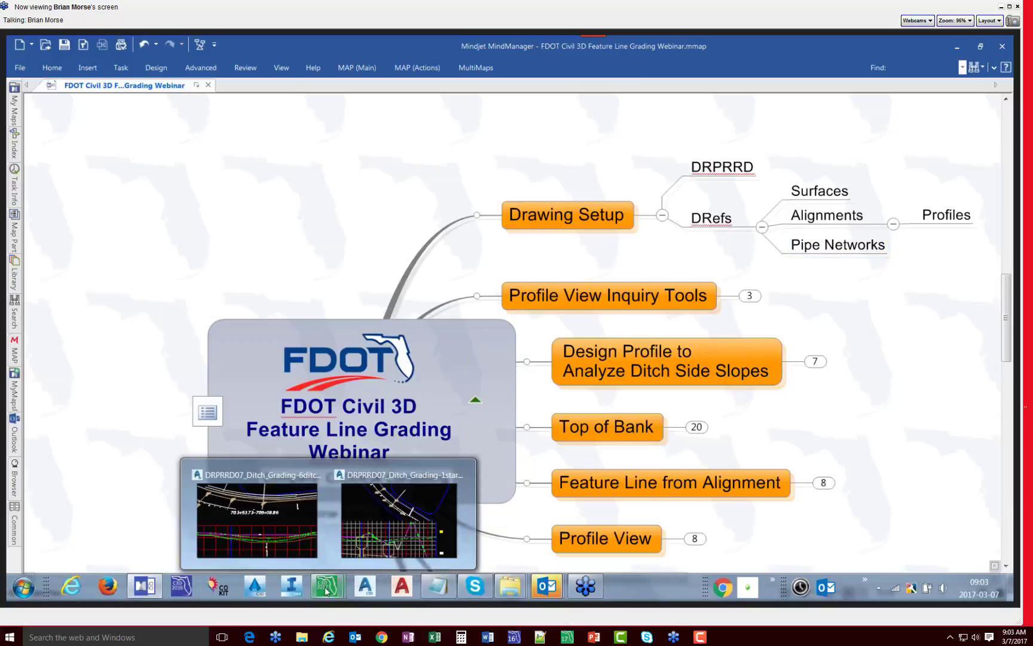
left_click(355, 514)
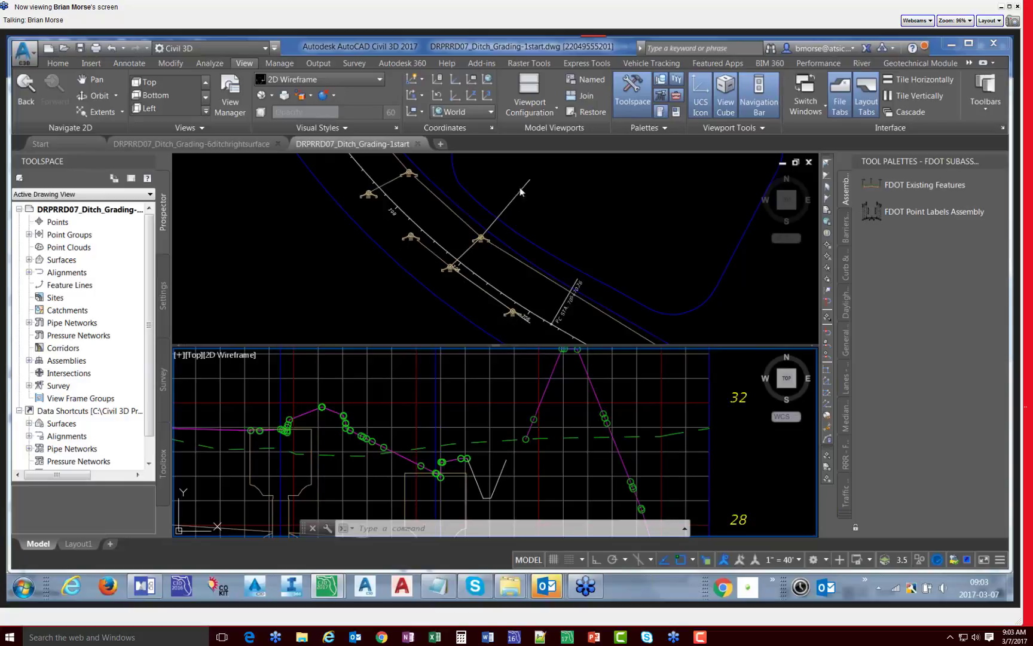
Step: Examine the road alignment, drainage structures and SR61_Final surface border around the ditch area in the plan view
scroll(478, 233, "down", 1)
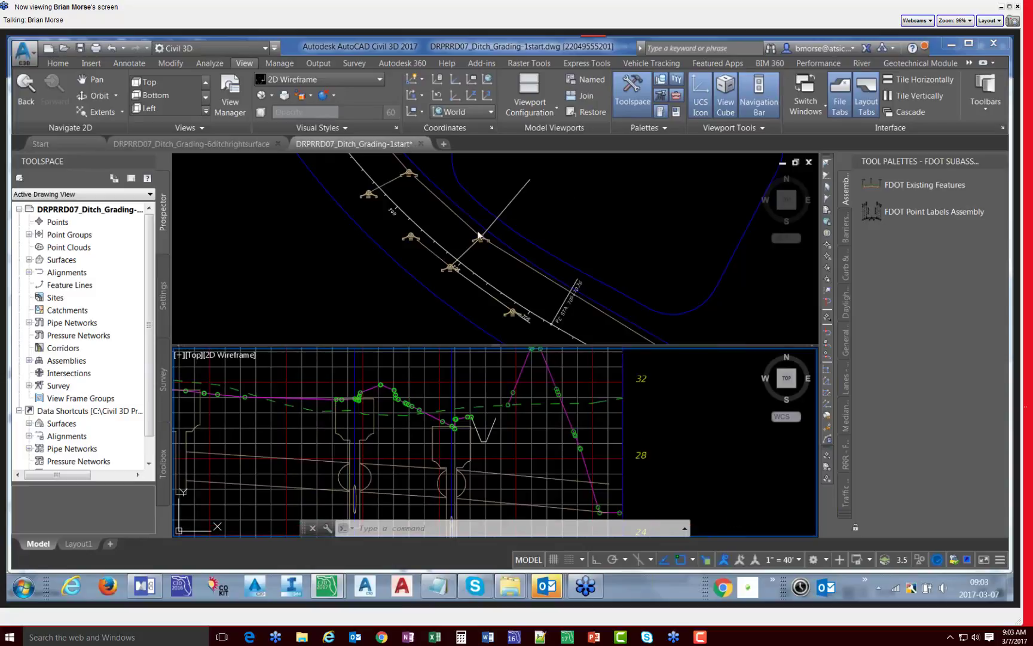
scroll(632, 239, "up", 1)
left_click(592, 220)
scroll(509, 236, "down", 1)
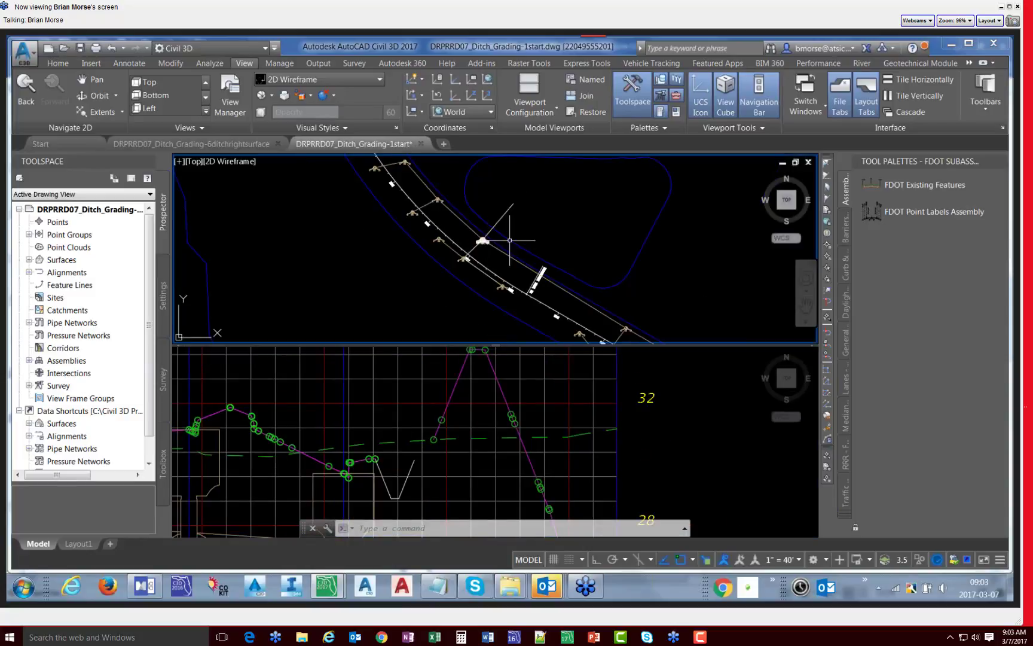
scroll(562, 224, "down", 1)
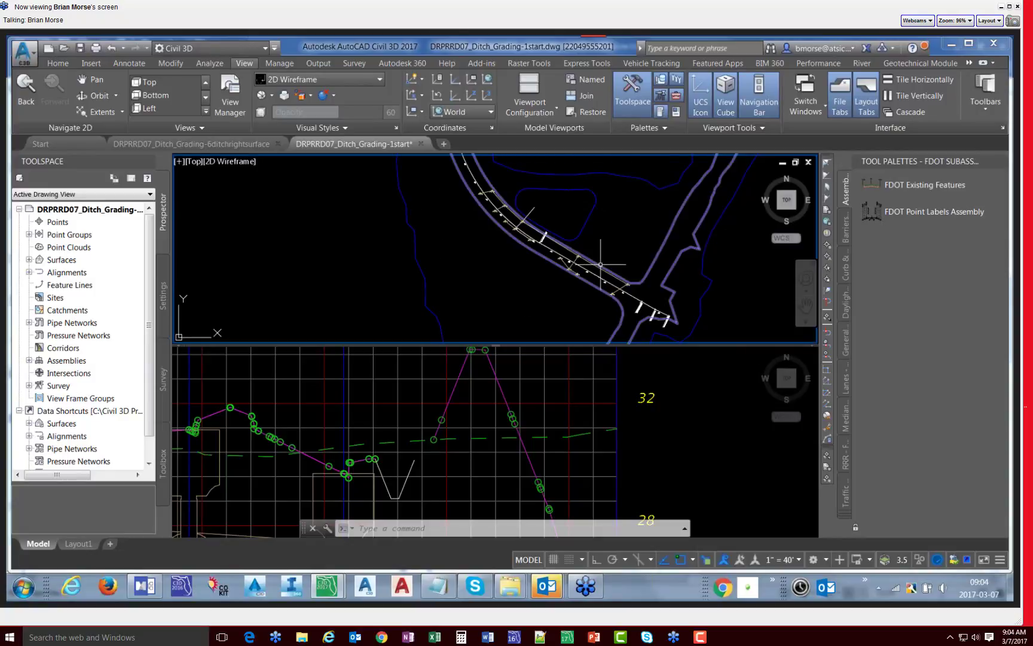
mouse_move(650, 268)
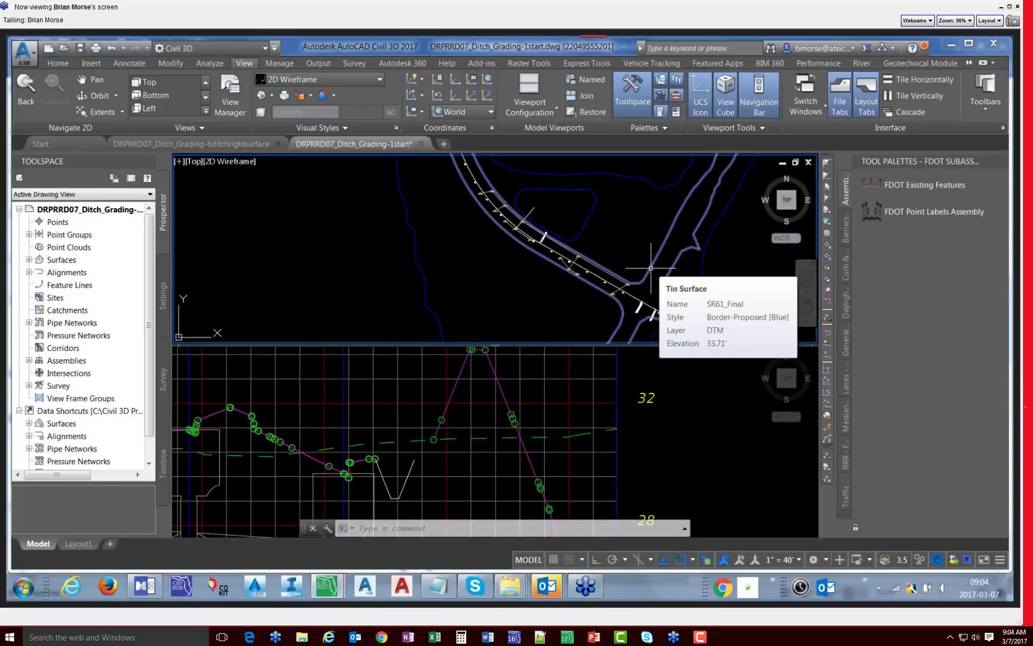
scroll(541, 231, "up", 5)
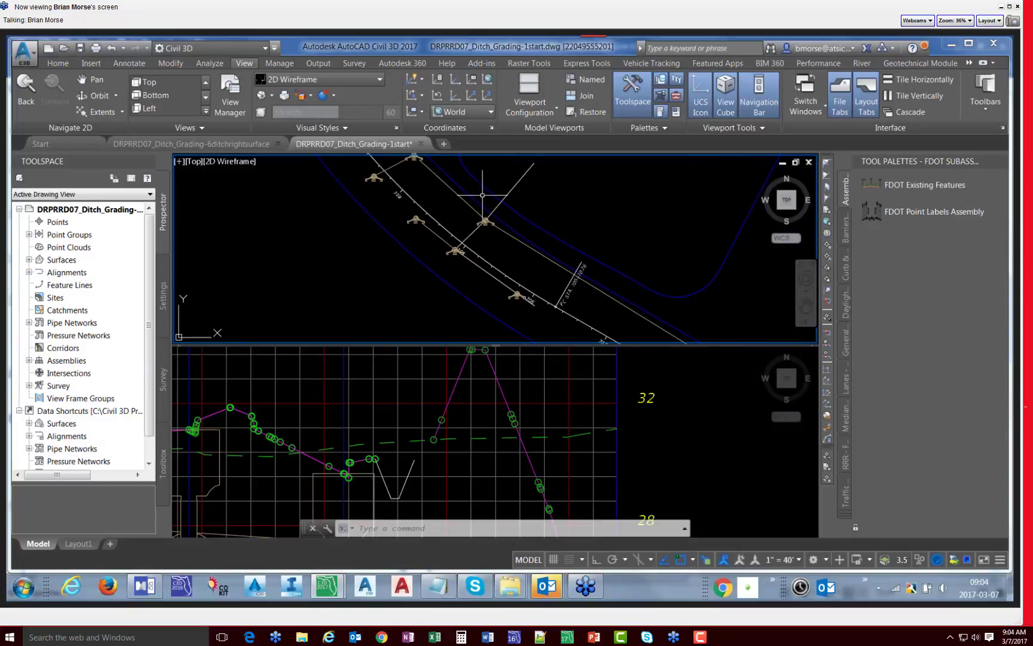
mouse_move(634, 292)
scroll(538, 206, "down", 2)
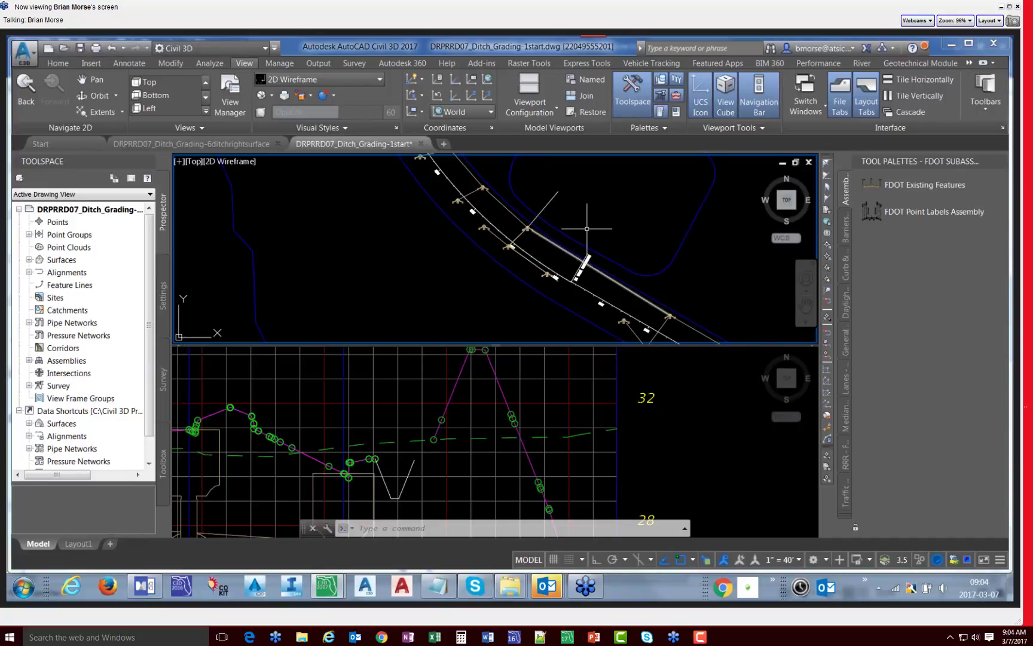
Step: Open the Inquiry Tool for checking the V-shaped ditch section drawn in the profile view
left_click(484, 402)
middle_click_drag(463, 401, 553, 411)
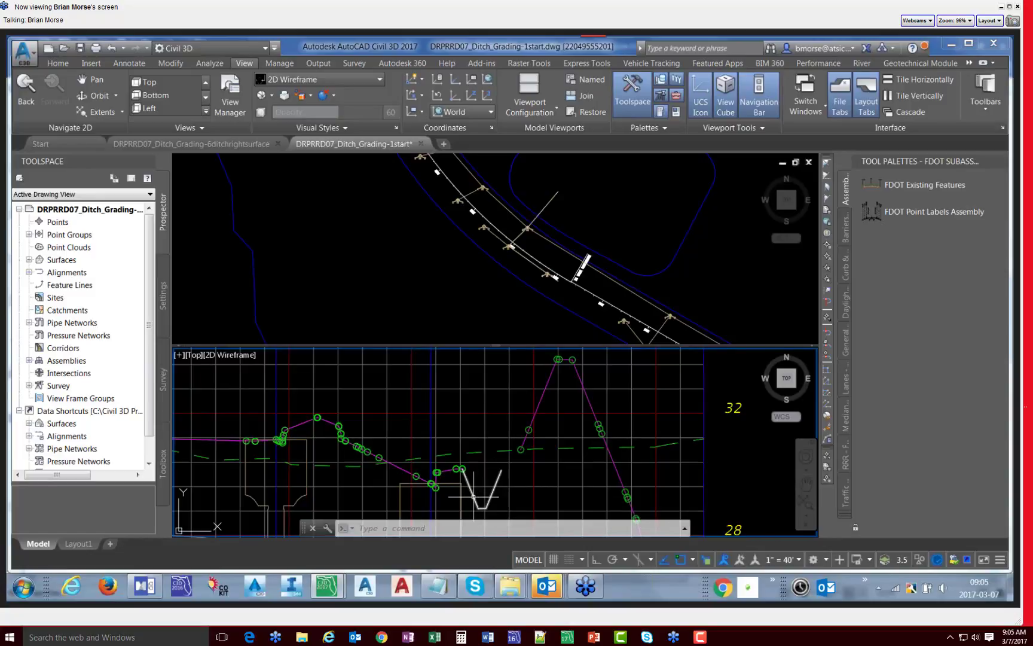
scroll(474, 496, "up", 3)
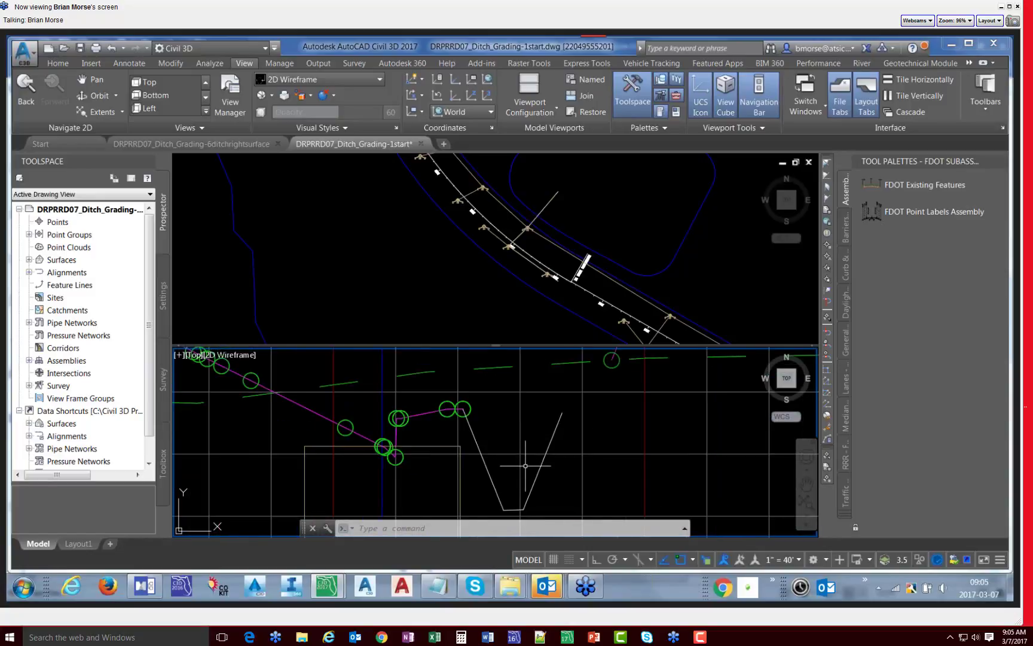
middle_click_drag(525, 465, 561, 428)
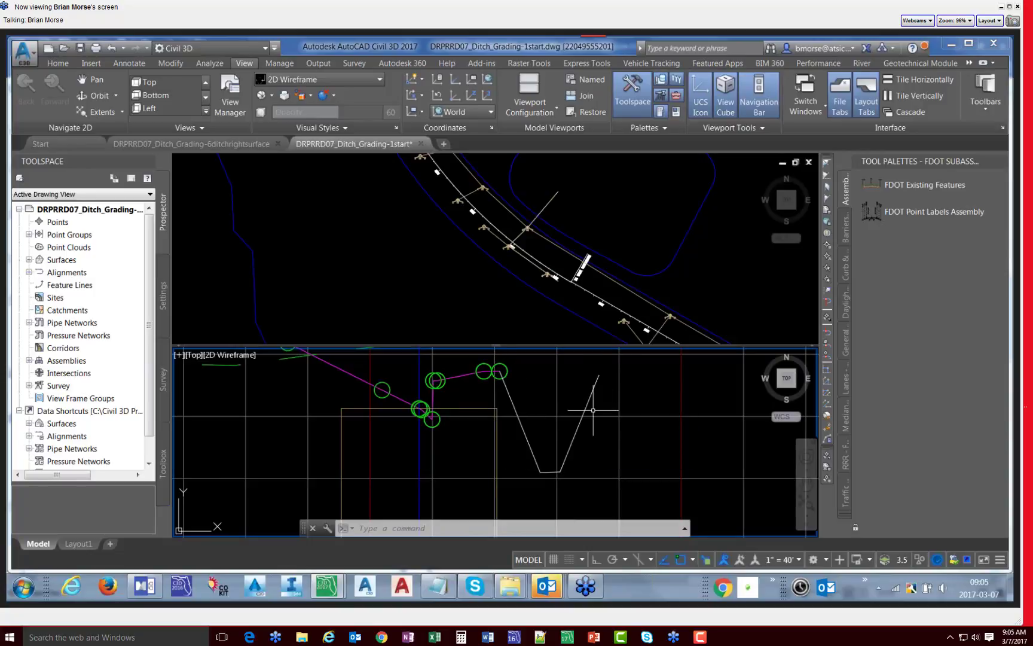
mouse_move(593, 410)
left_click(209, 65)
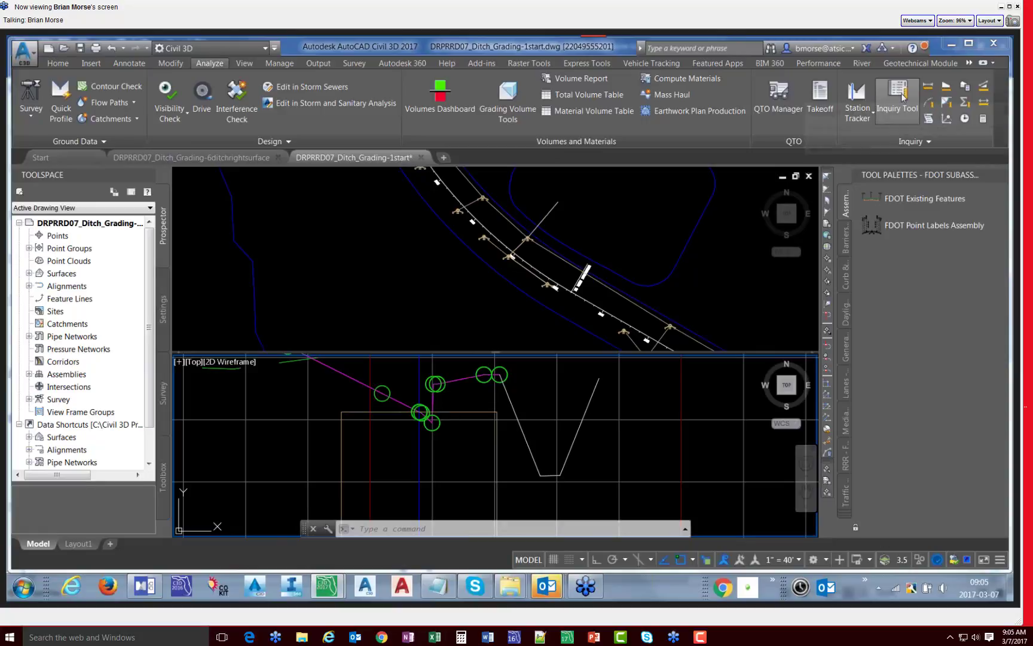
left_click(898, 92)
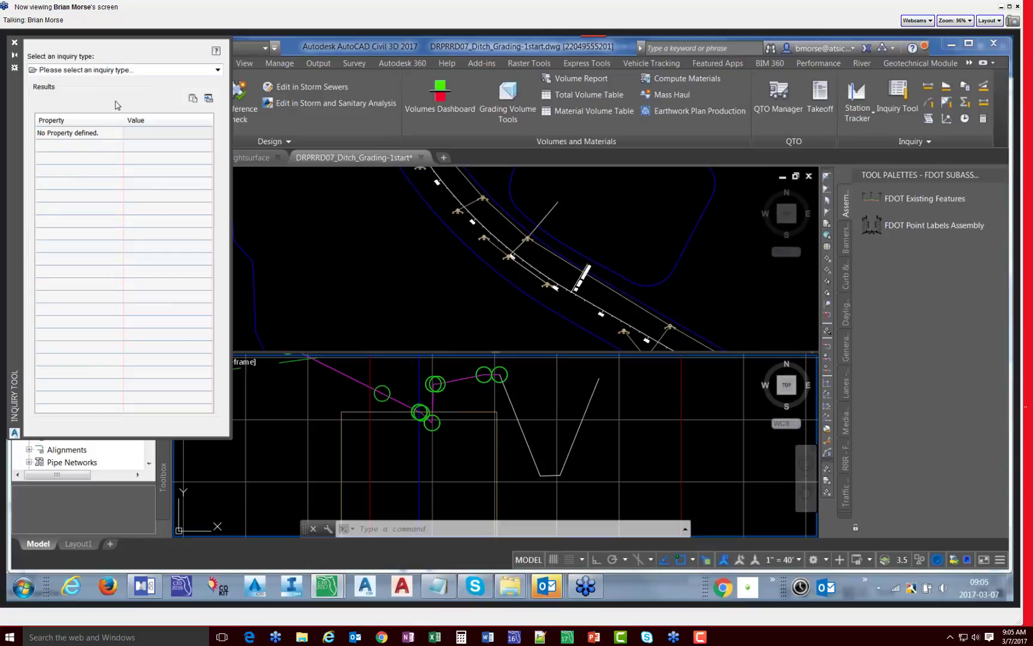
Step: Choose the Profile View Elevation and Grade between Points inquiry and pick the S-5 Proposed Drainage profile view
left_click(143, 72)
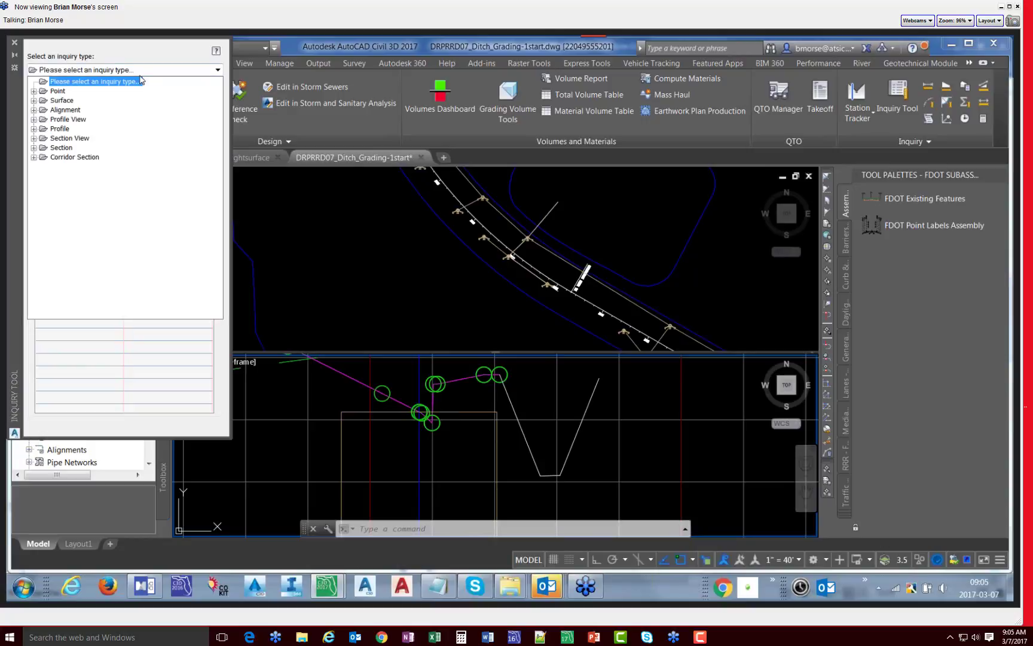
left_click(71, 119)
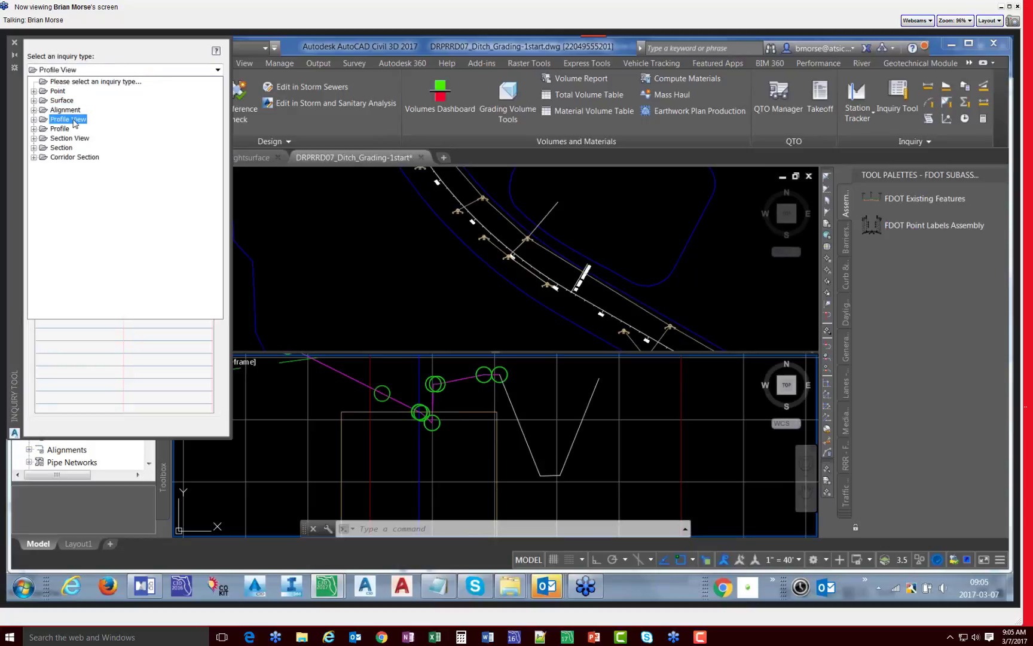
left_click(34, 120)
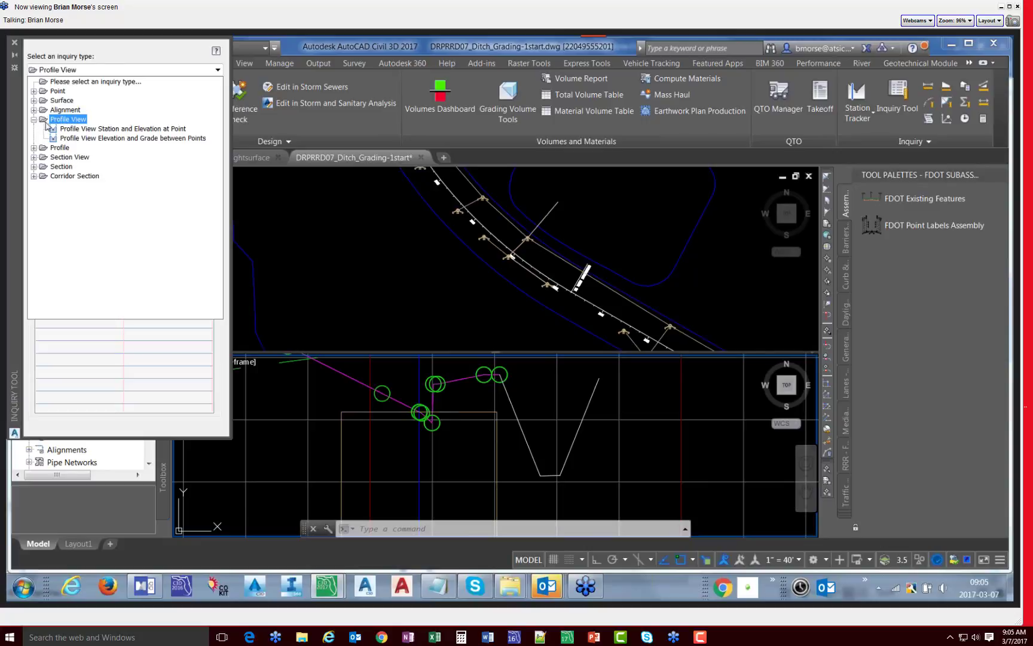
left_click(56, 128)
left_click(73, 138)
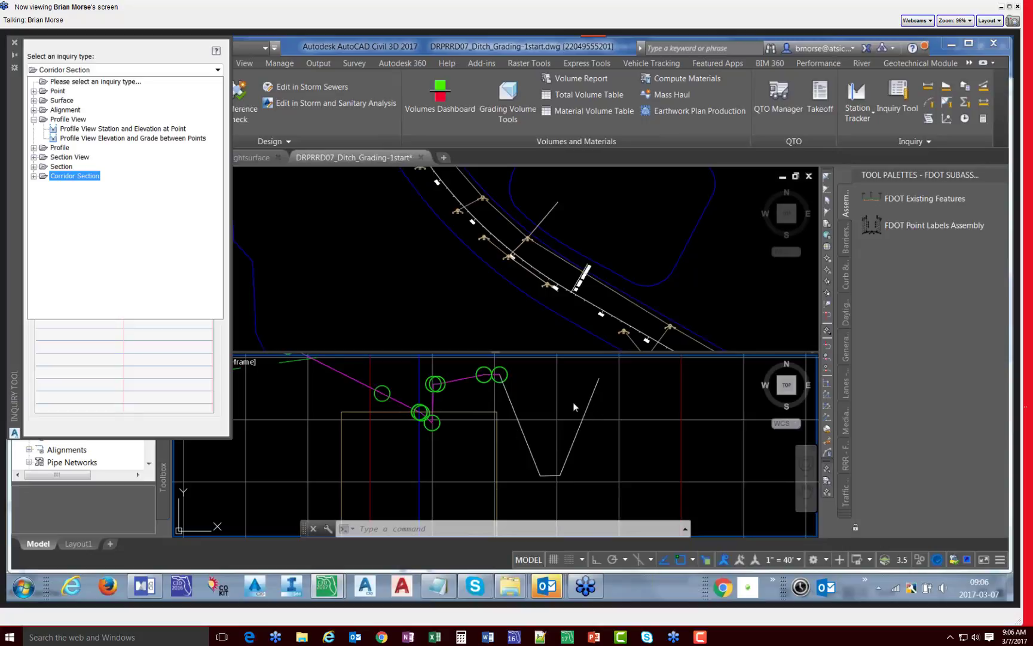
left_click(90, 130)
left_click(90, 138)
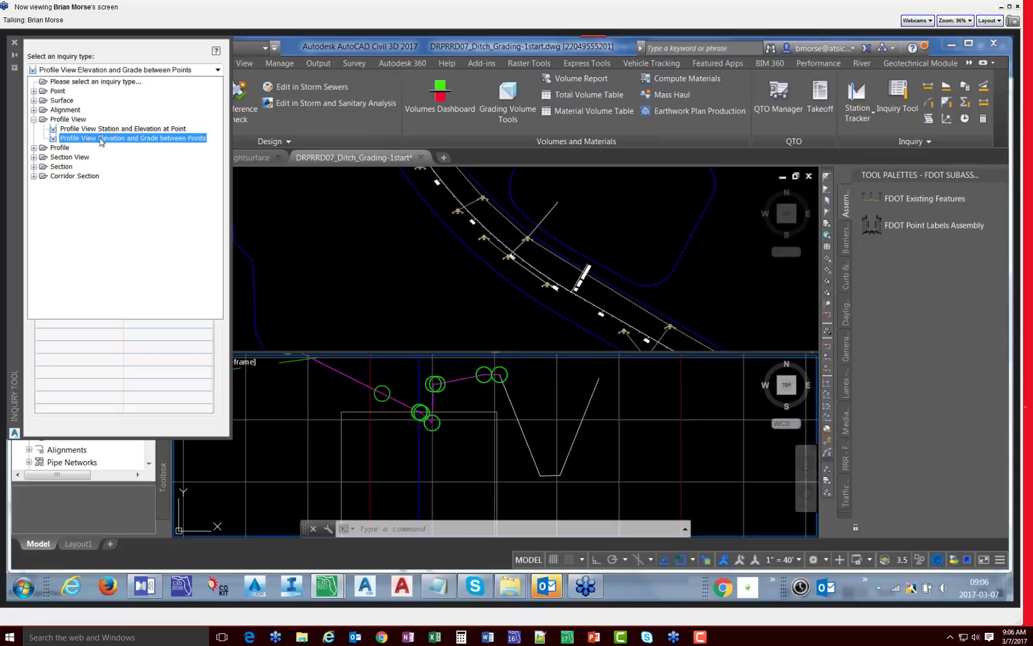
left_click(103, 138)
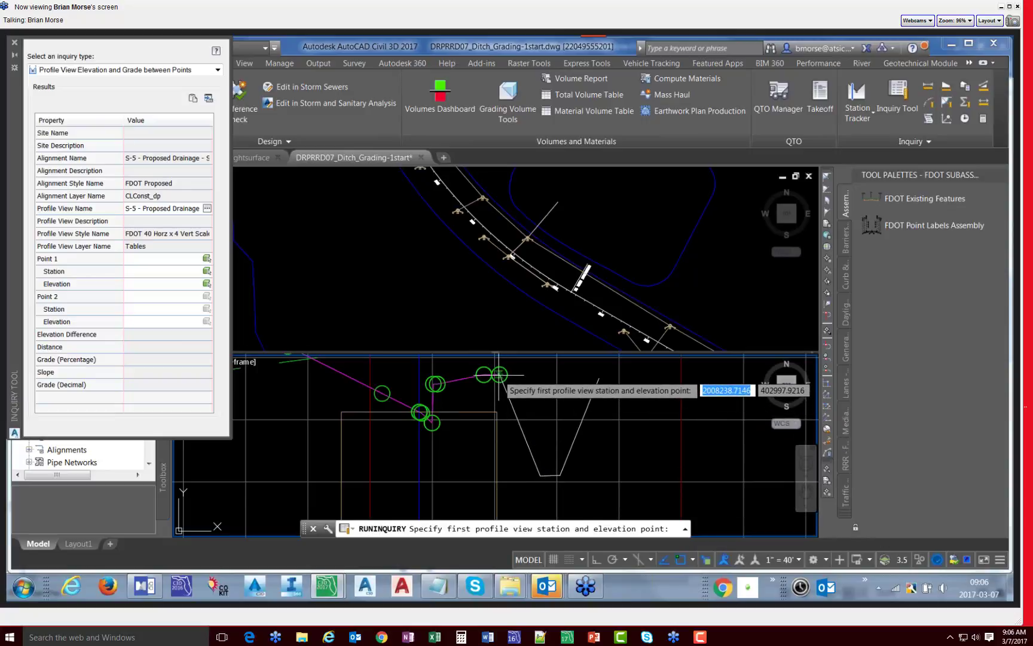
Step: Enable the Endpoint object snap and measure the ditch's left side slope from its top to the ditch bottom
left_click(692, 560)
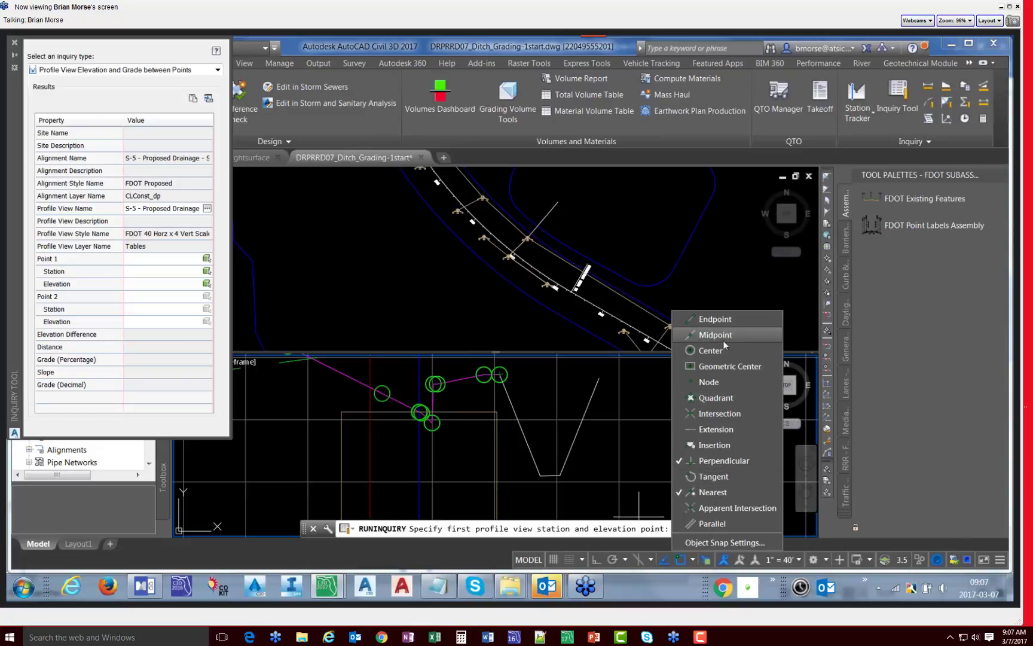
left_click(720, 320)
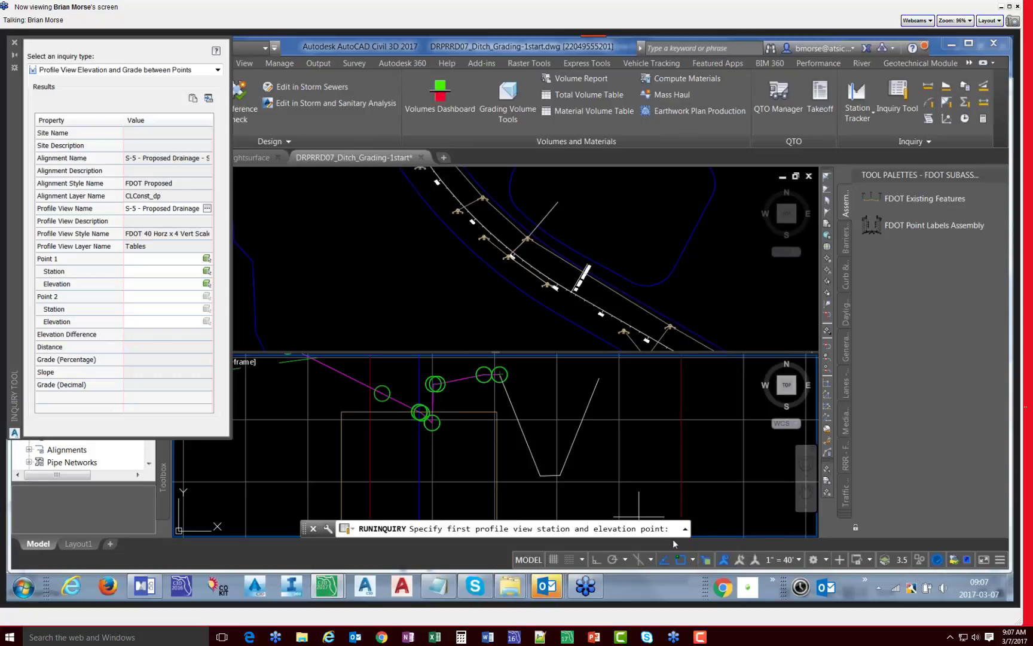
left_click(499, 374)
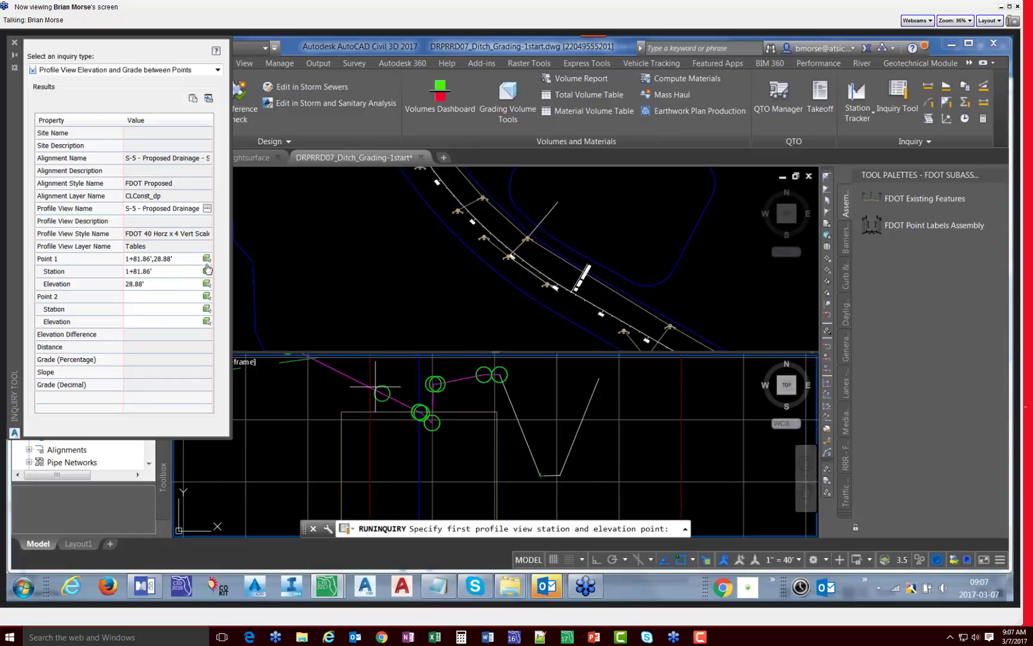
left_click(484, 374)
left_click(206, 297)
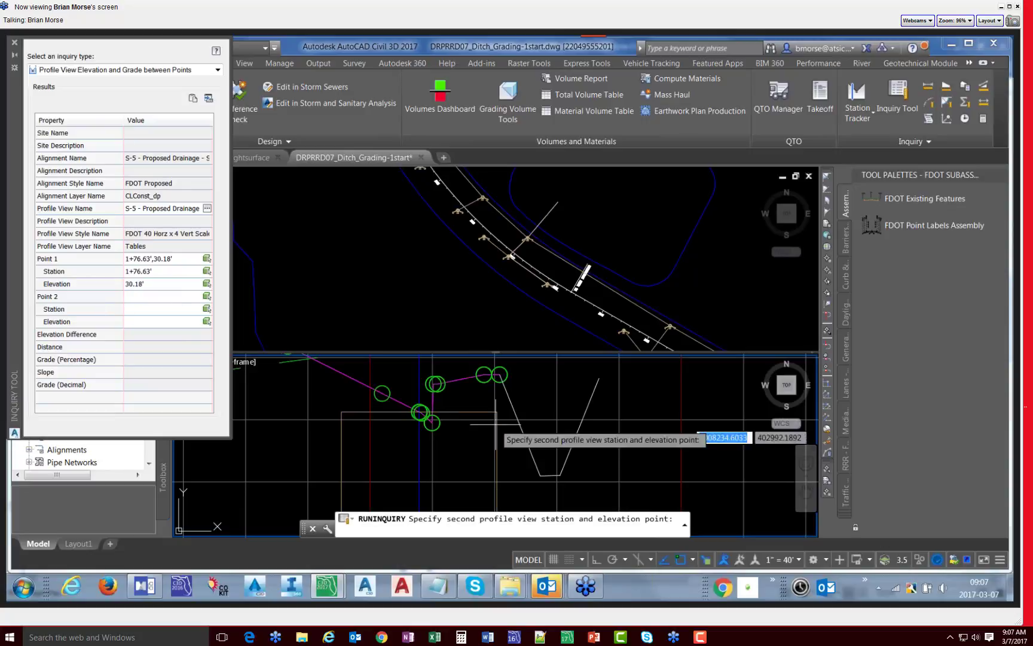
left_click(541, 475)
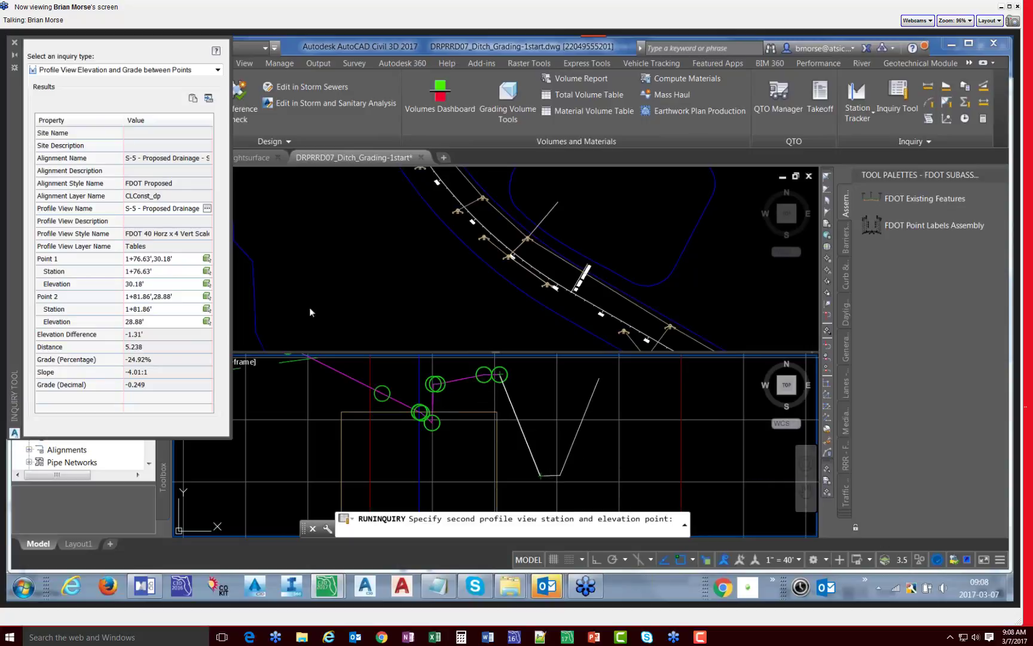
Step: Measure the grade across the ditch bottom between its two corners and close the Inquiry Tool
left_click(206, 260)
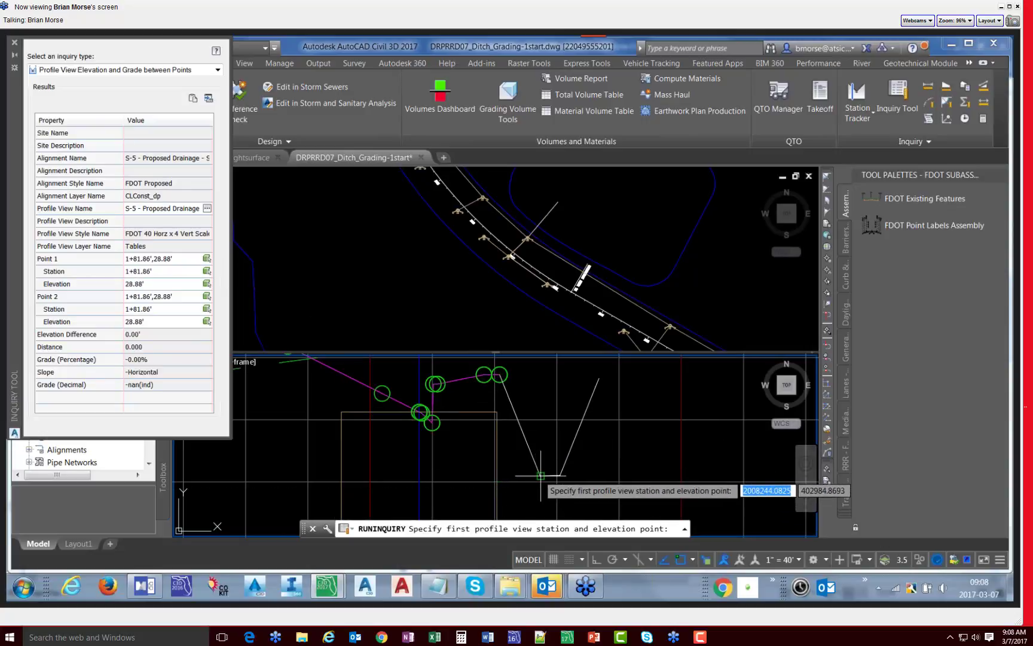
left_click(205, 296)
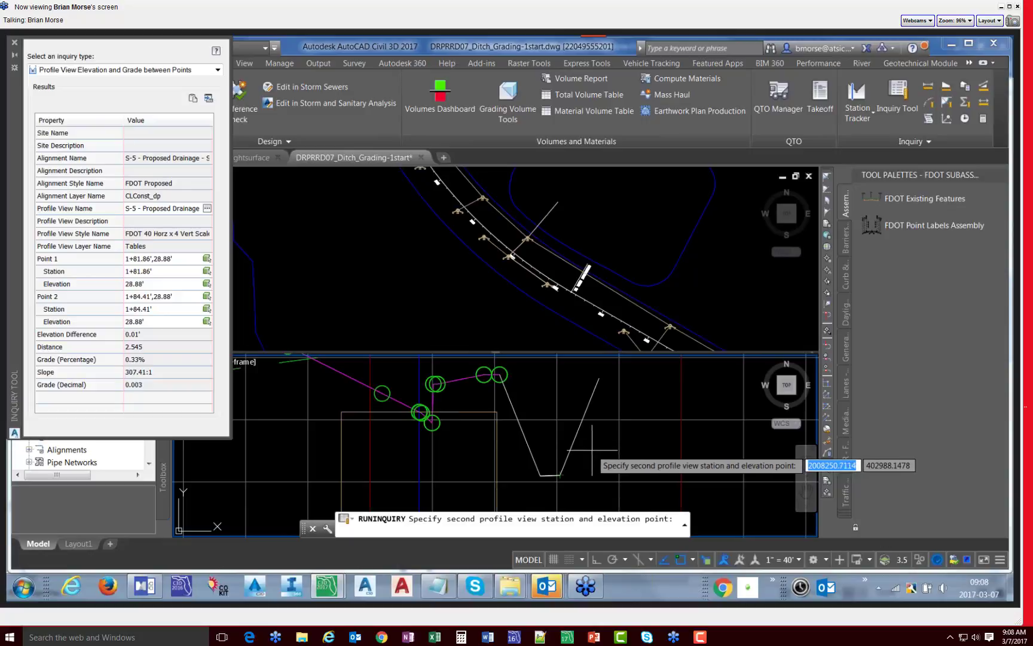
left_click(14, 44)
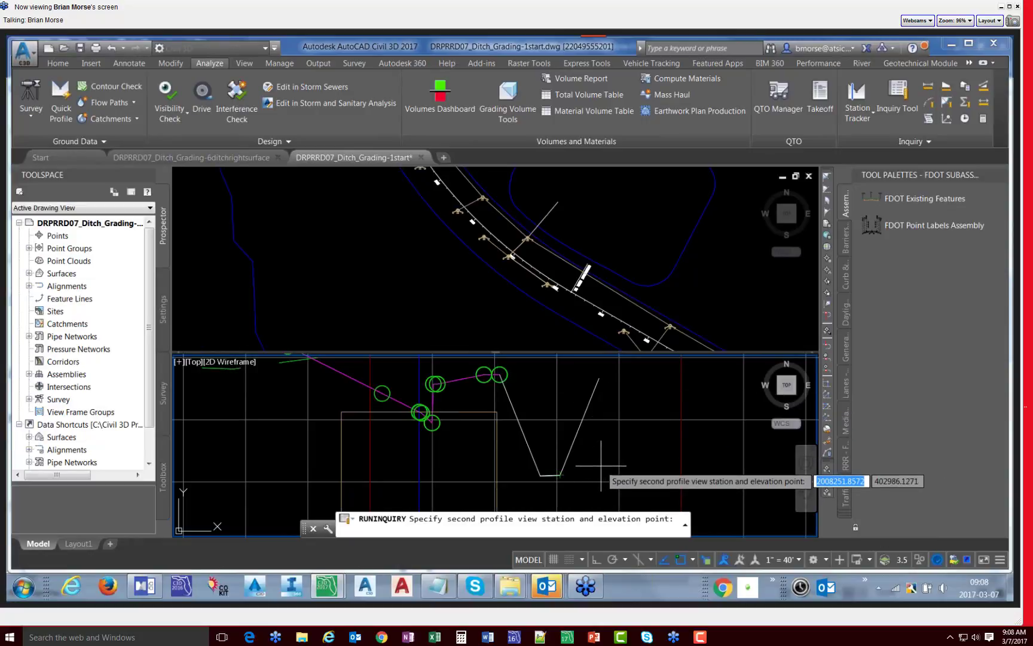
key("Escape")
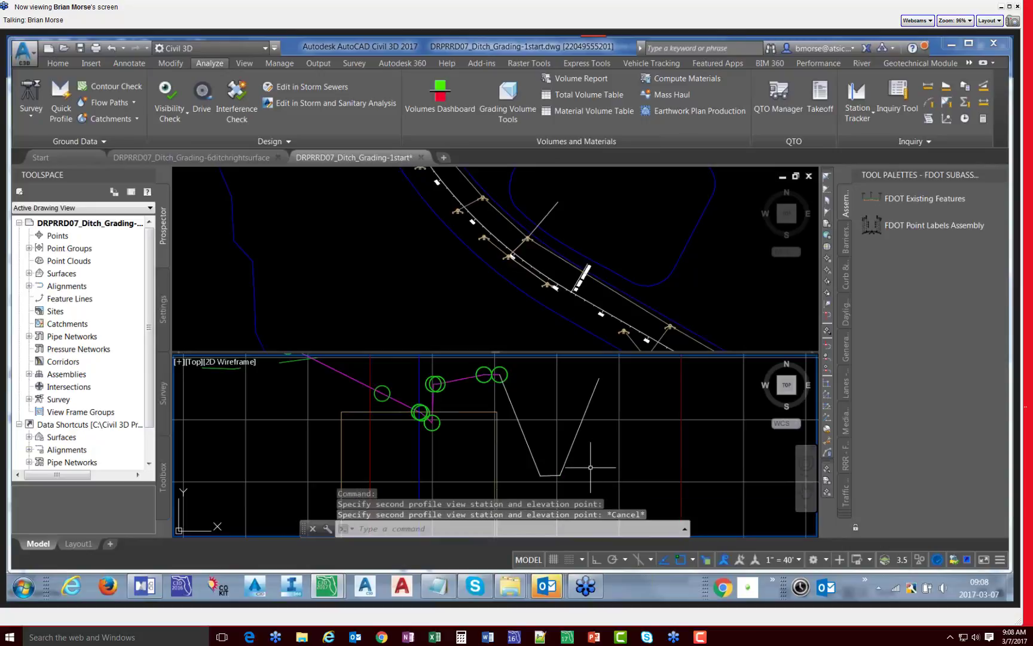
Step: Select the ditch section in the profile view and examine the corner grips of its bottom segment
scroll(578, 471, "down", 2)
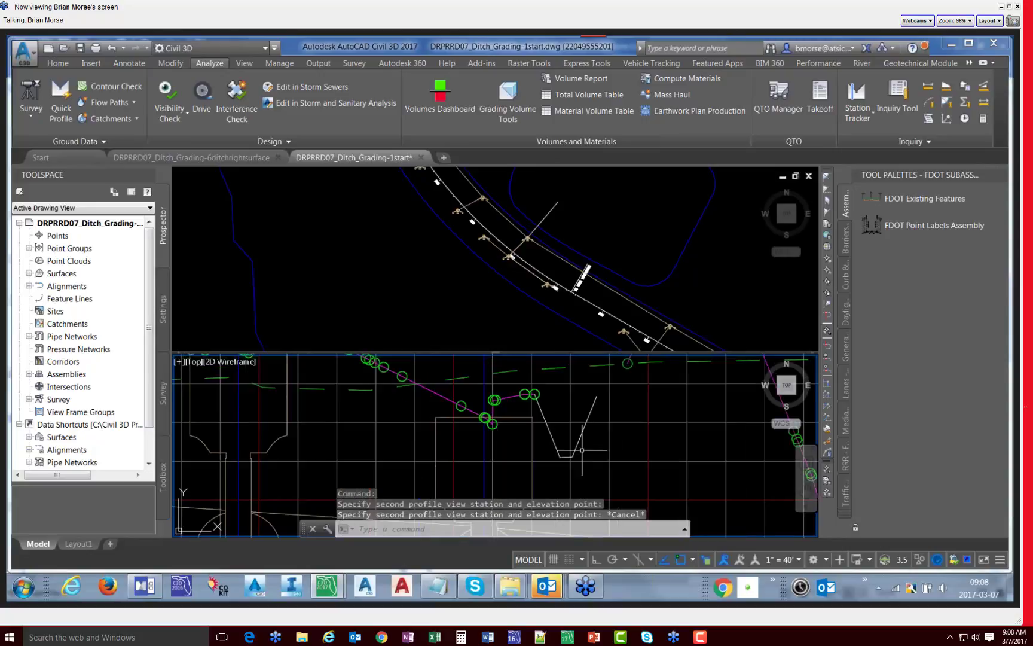
scroll(578, 471, "up", 5)
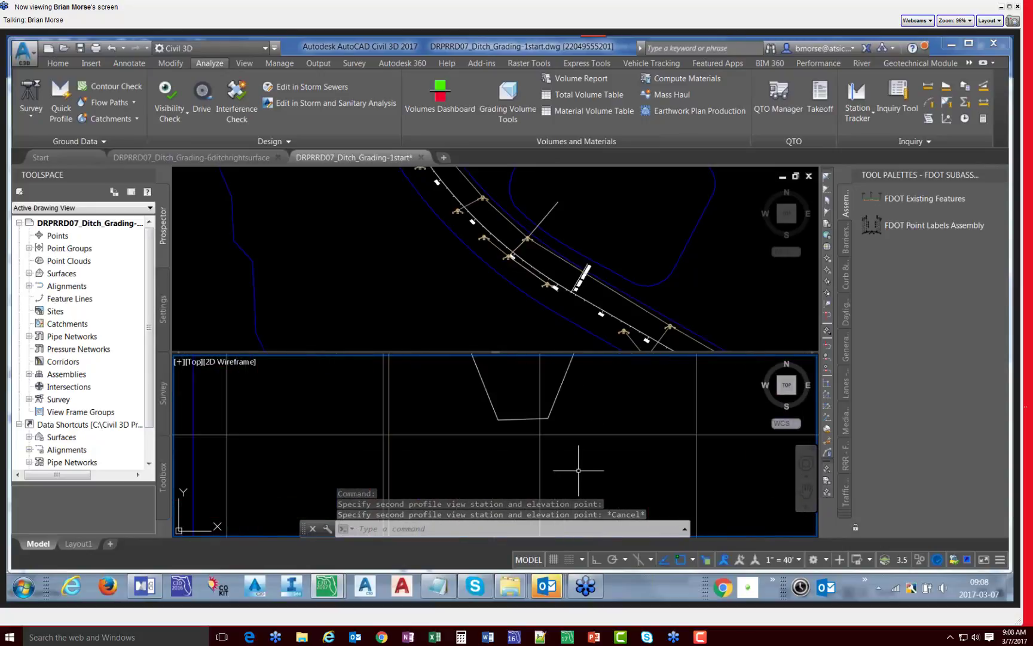
left_click(561, 388)
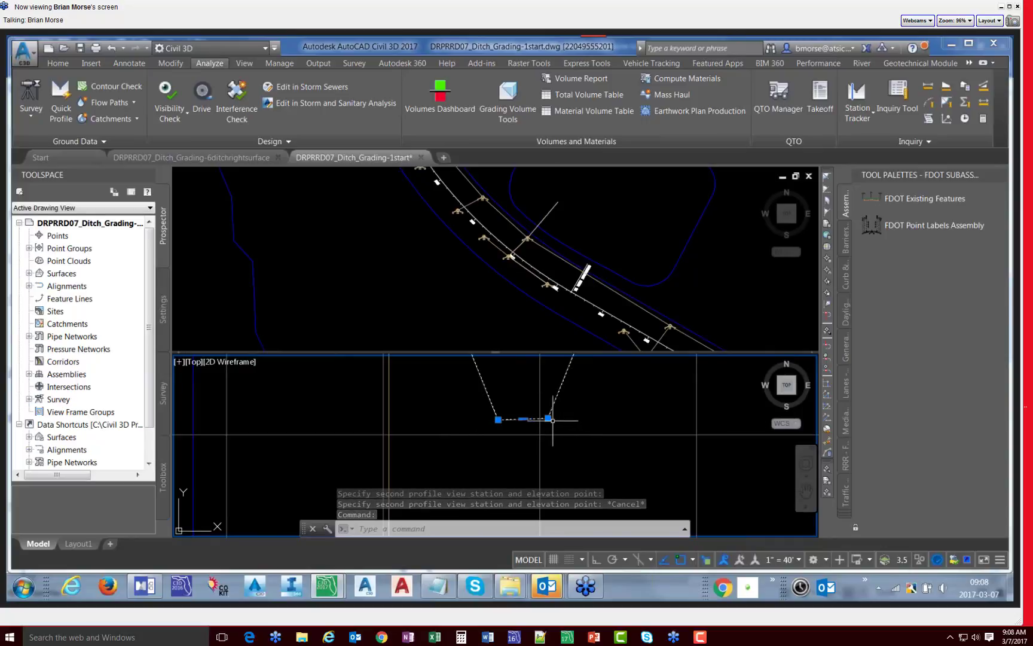
mouse_move(548, 417)
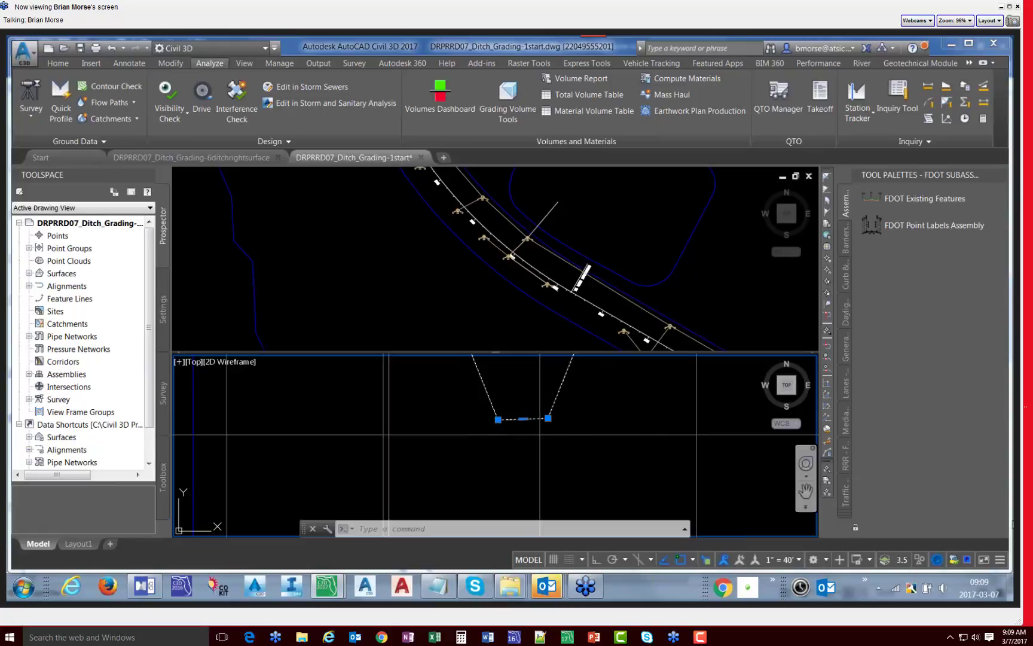
Step: Add the Dynamic Input toggle to the status bar, turn Dynamic Input off, and deselect the ditch section
left_click(1000, 559)
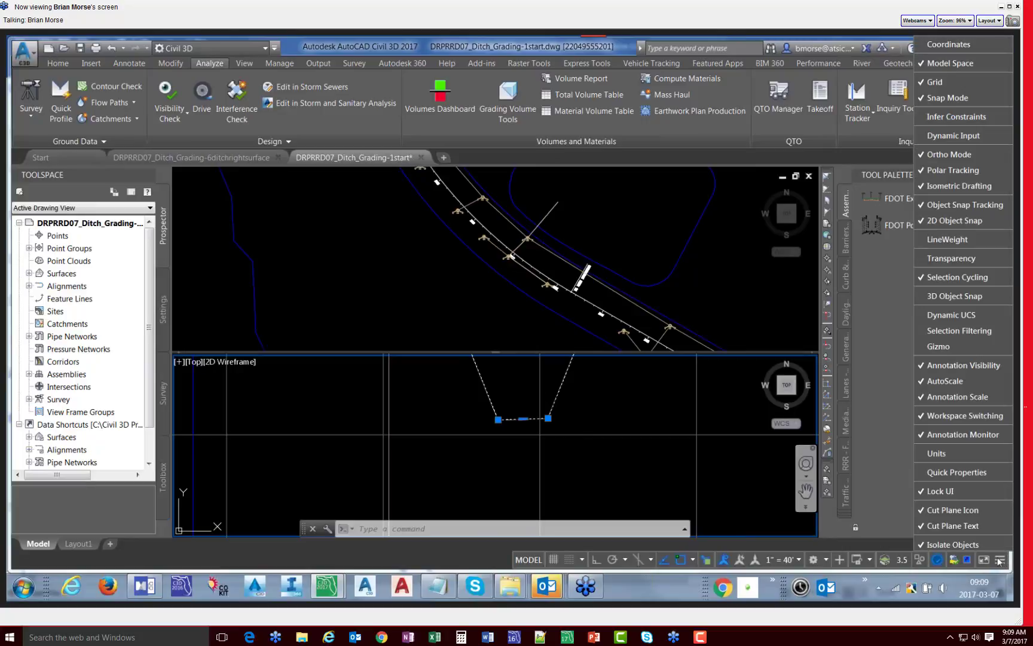
left_click(1000, 561)
left_click(953, 136)
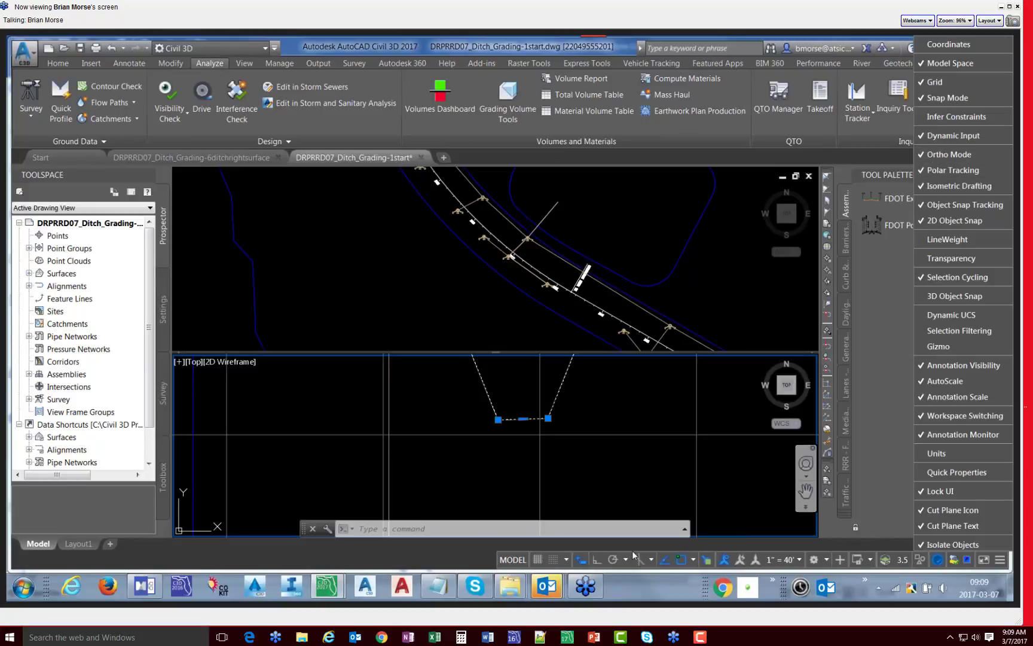
left_click(584, 561)
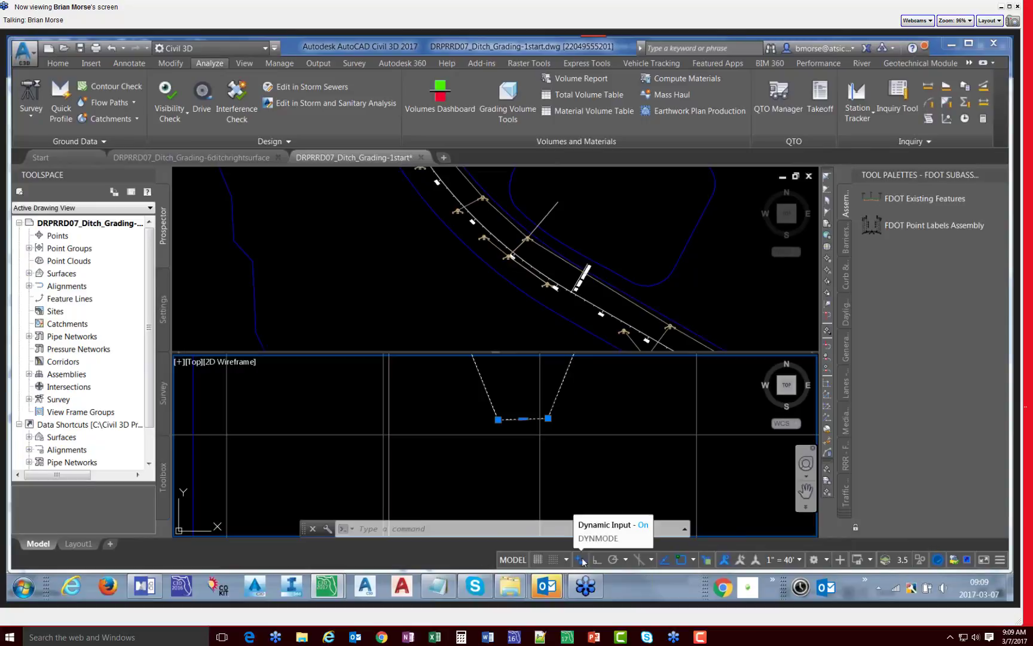
left_click(584, 561)
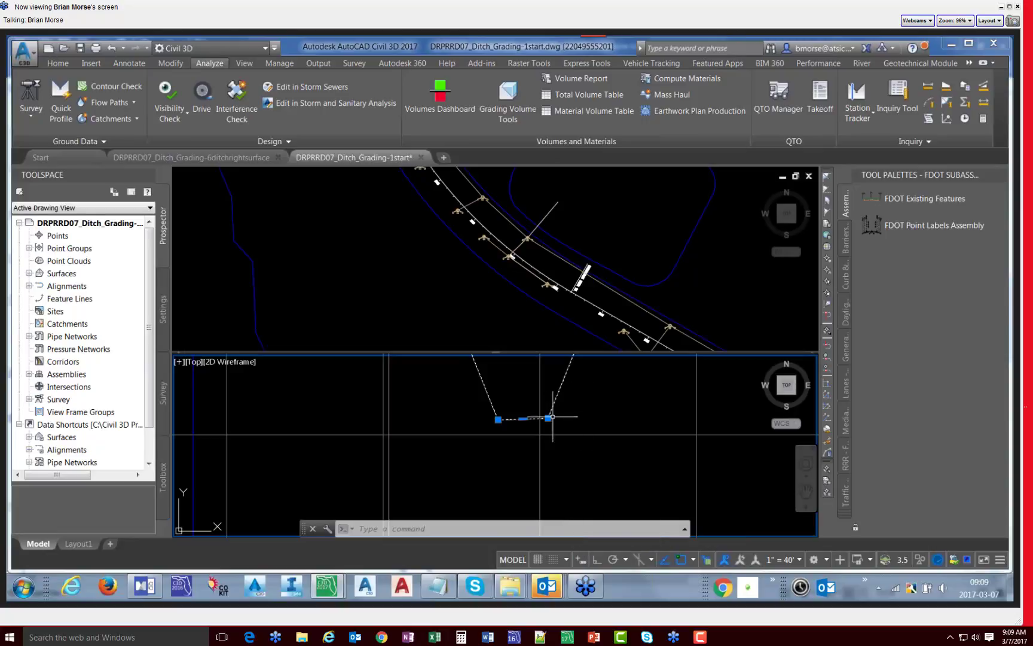
mouse_move(548, 418)
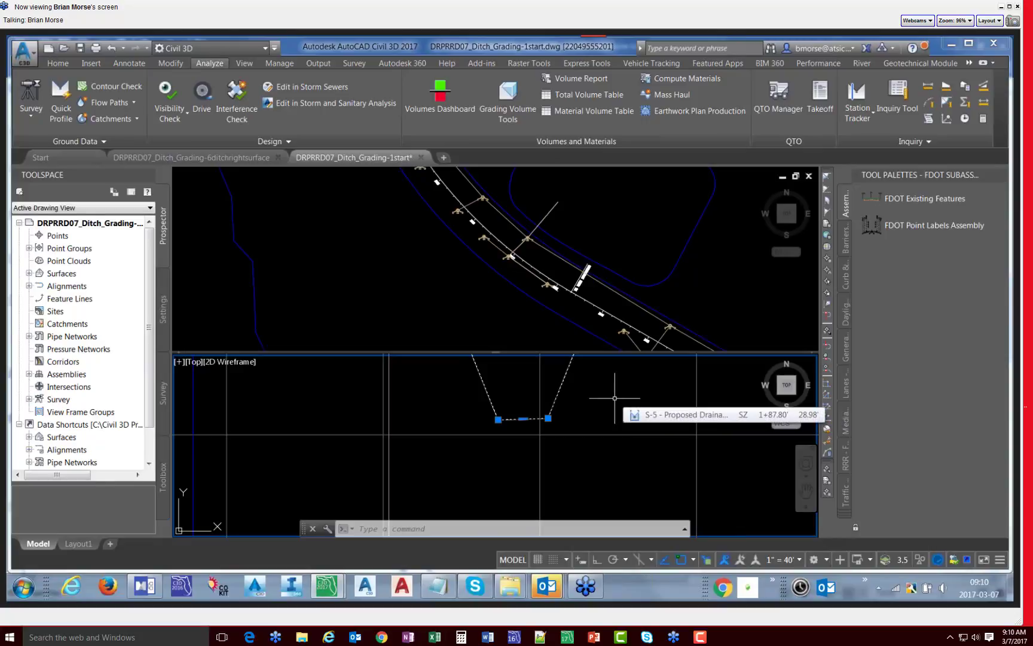
key("Escape")
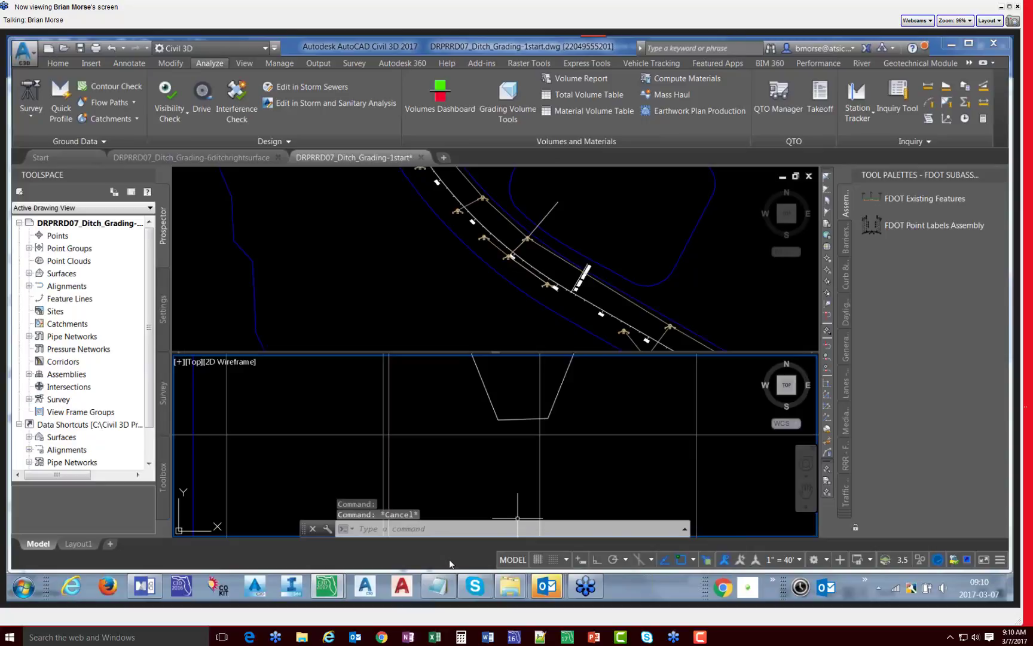
Step: Add the Coordinates readout to the status bar
left_click(1003, 562)
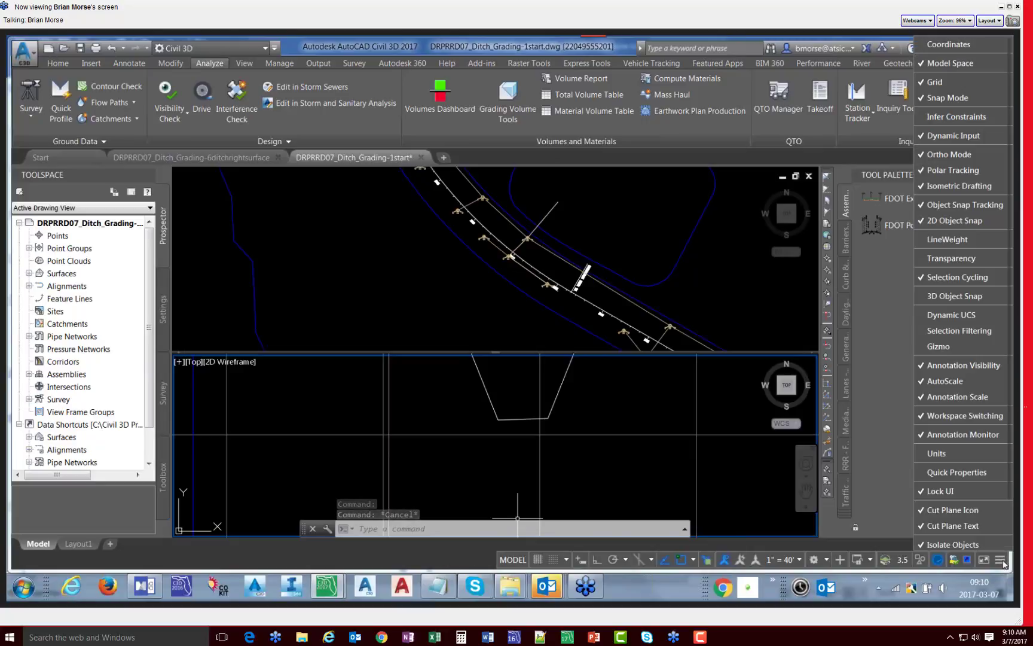
left_click(949, 46)
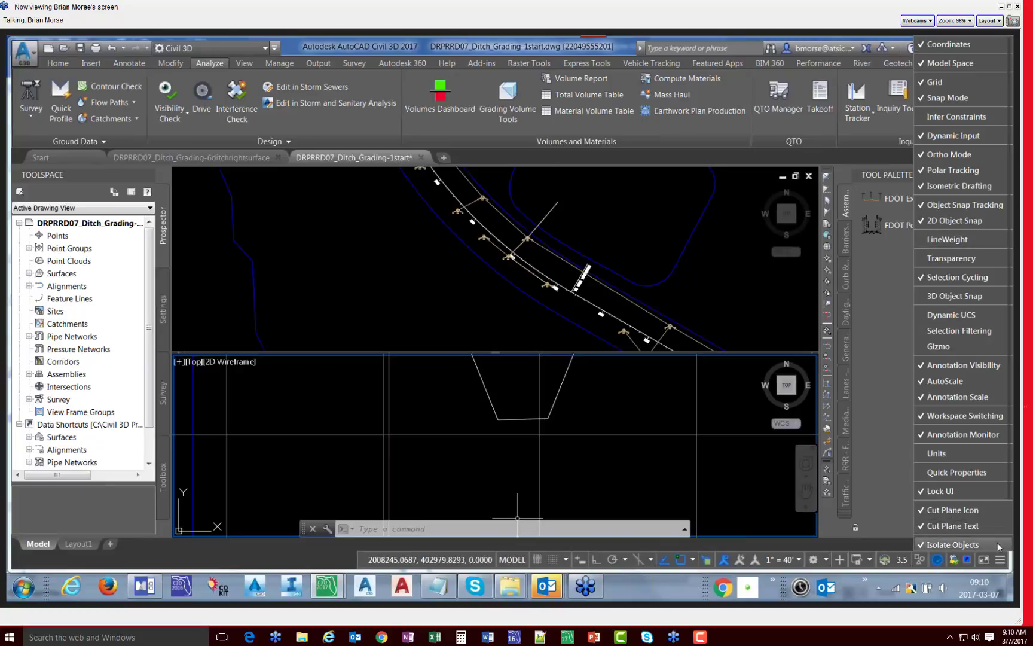
left_click(840, 517)
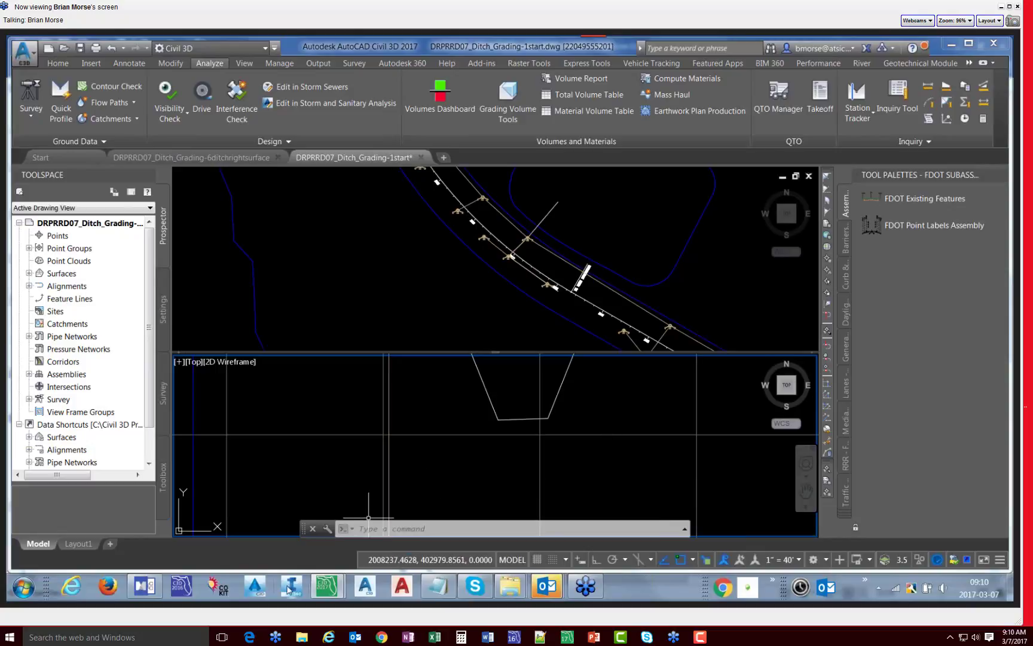
Step: Switch to the MindManager webinar map, review the Profile View Inquiry Tools branch including its grade-between-points example, and collapse it
left_click(146, 587)
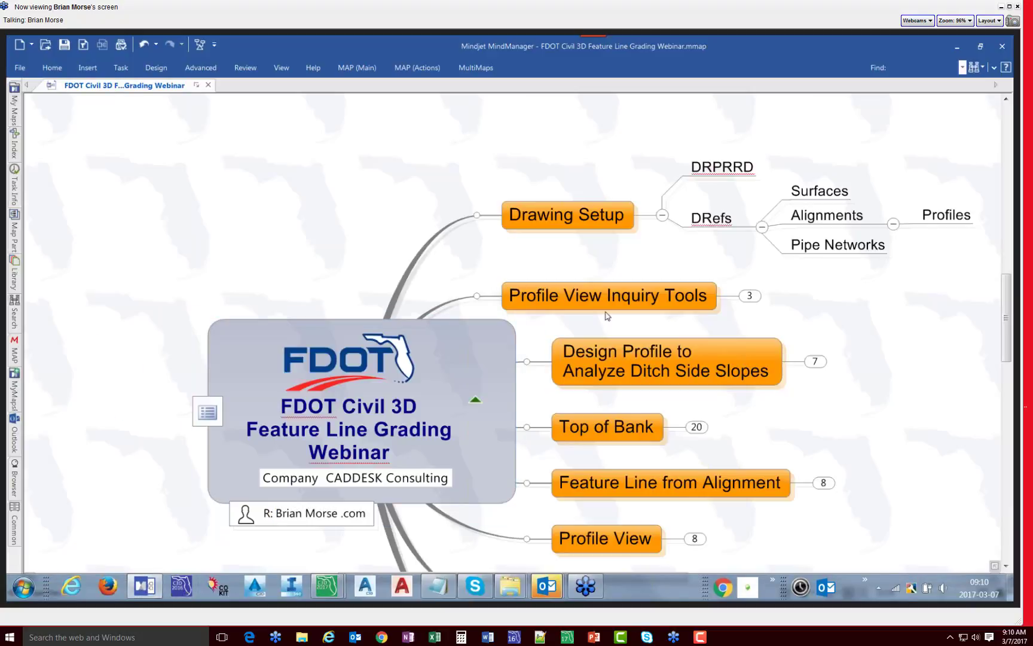
left_click(749, 297)
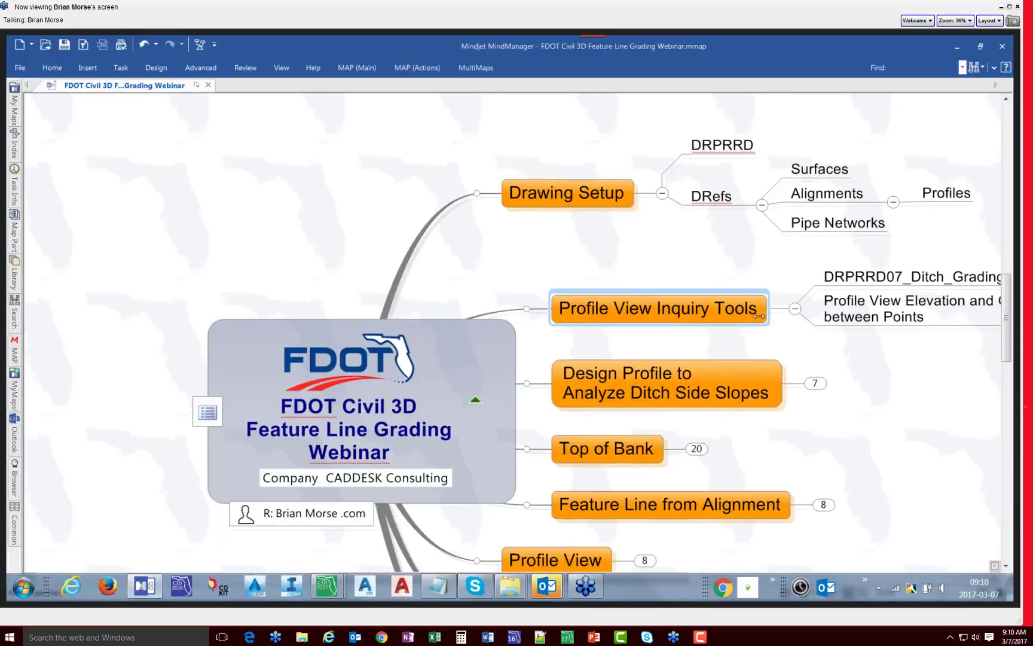
left_click_drag(885, 376, 667, 330)
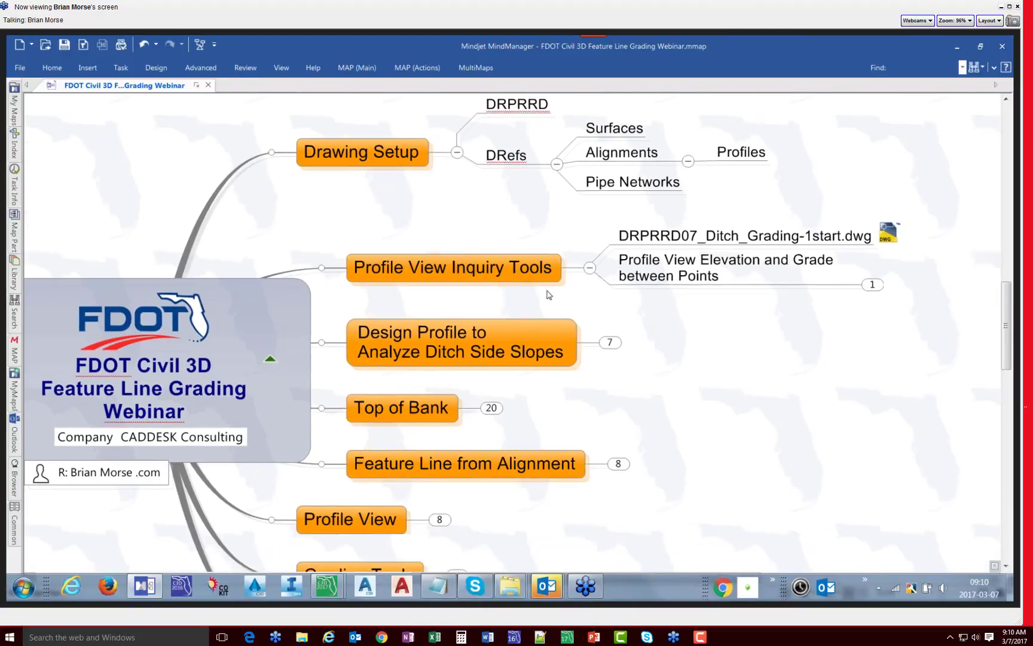
left_click(873, 285)
left_click_drag(802, 307, 470, 321)
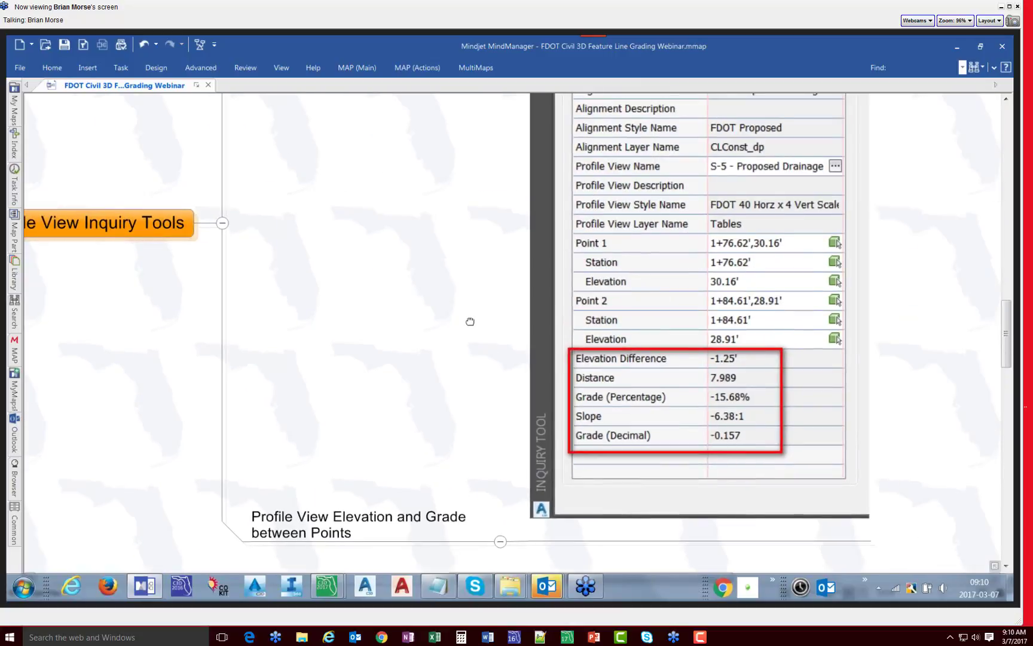
left_click(499, 542)
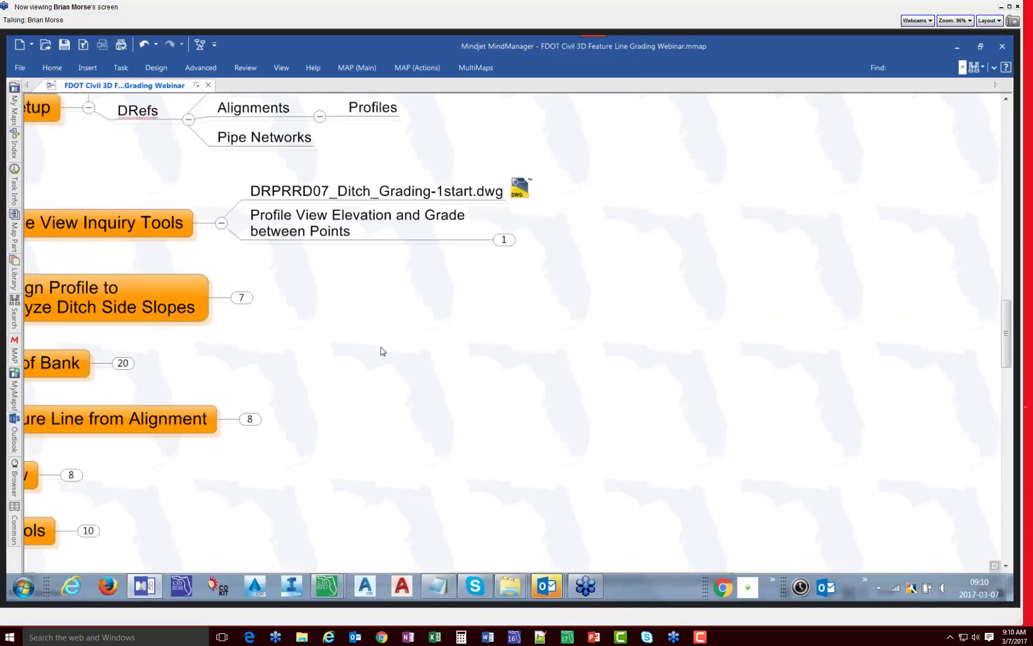
left_click(221, 223)
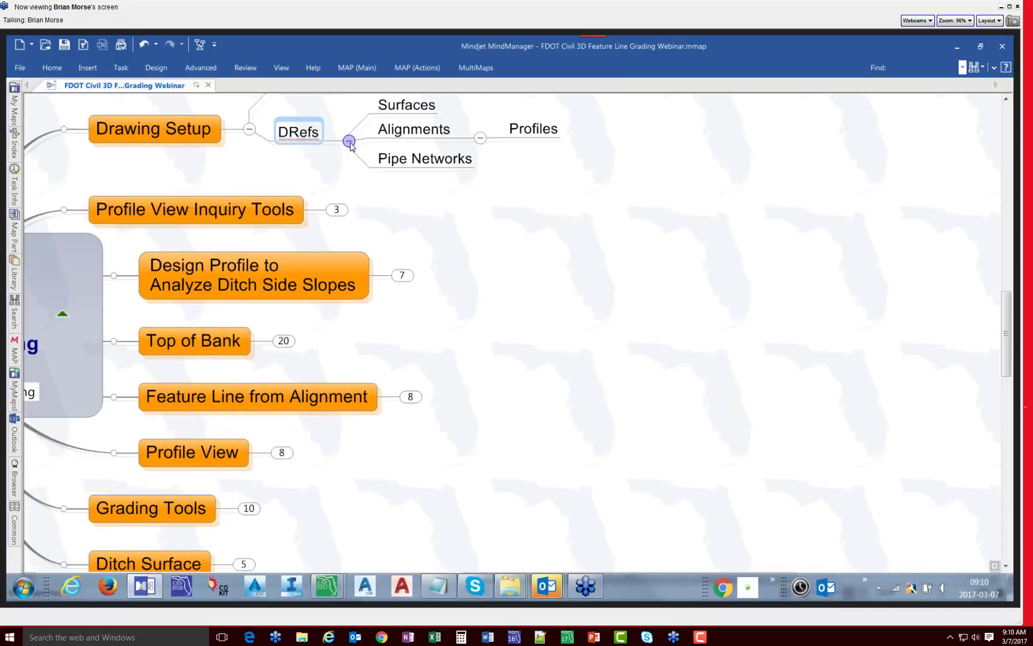
Step: Collapse the DRefs and Drawing Setup branches and expand Design Profile to Analyze Ditch Side Slopes
left_click(347, 138)
left_click(249, 129)
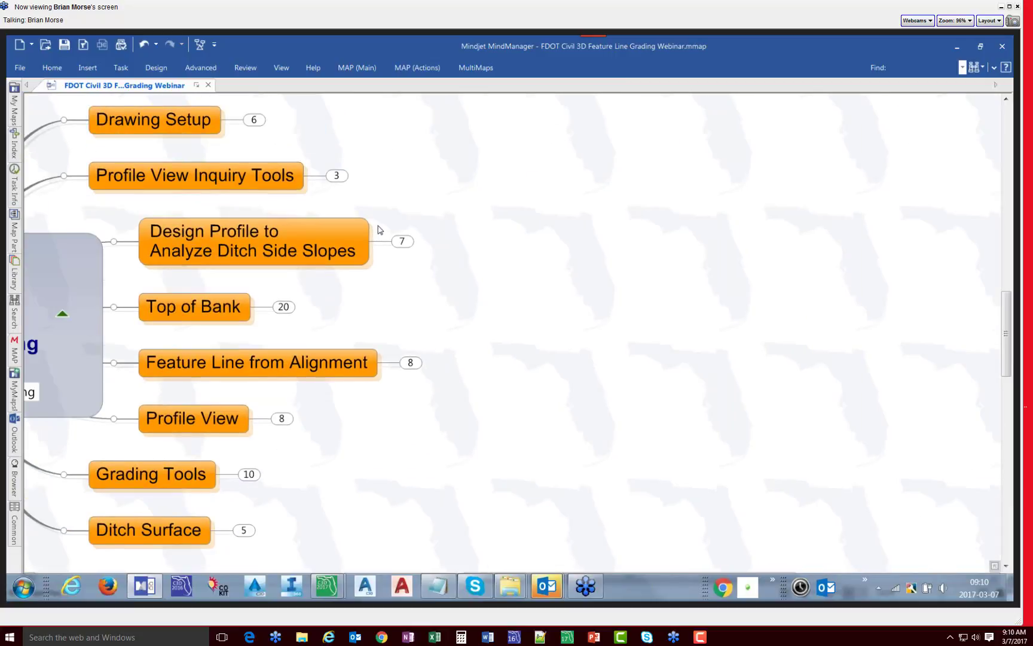
left_click(347, 239)
left_click(400, 243)
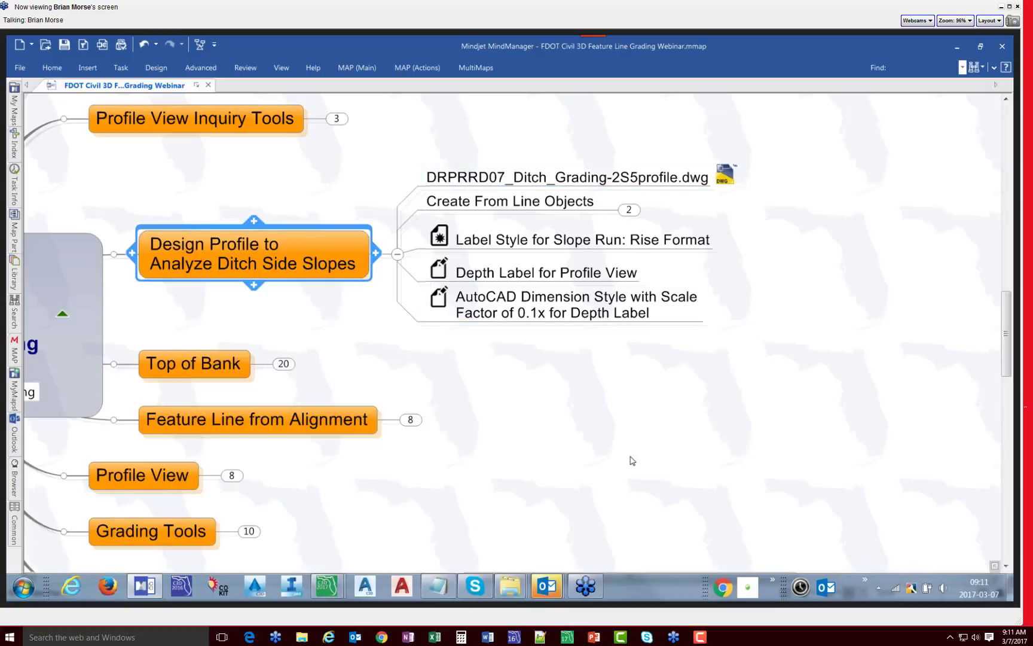
Step: View the ditch section in Civil 3D's DRPRRD07_Ditch_Grading-1start drawing, and return to MindManager to swap the expanded branch for Top of Bank
left_click(327, 586)
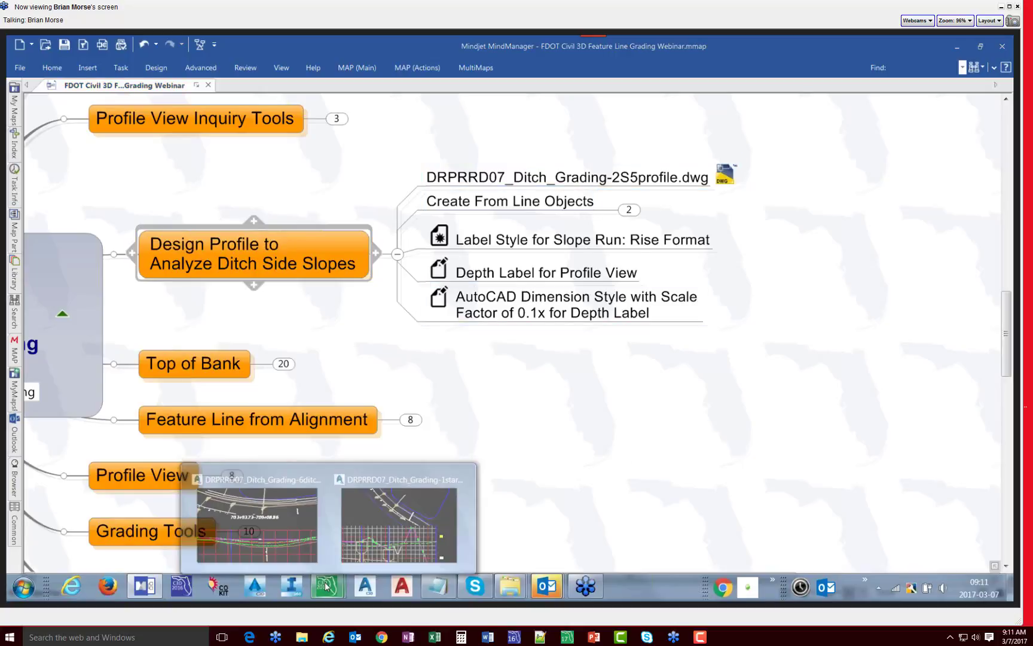
left_click(380, 512)
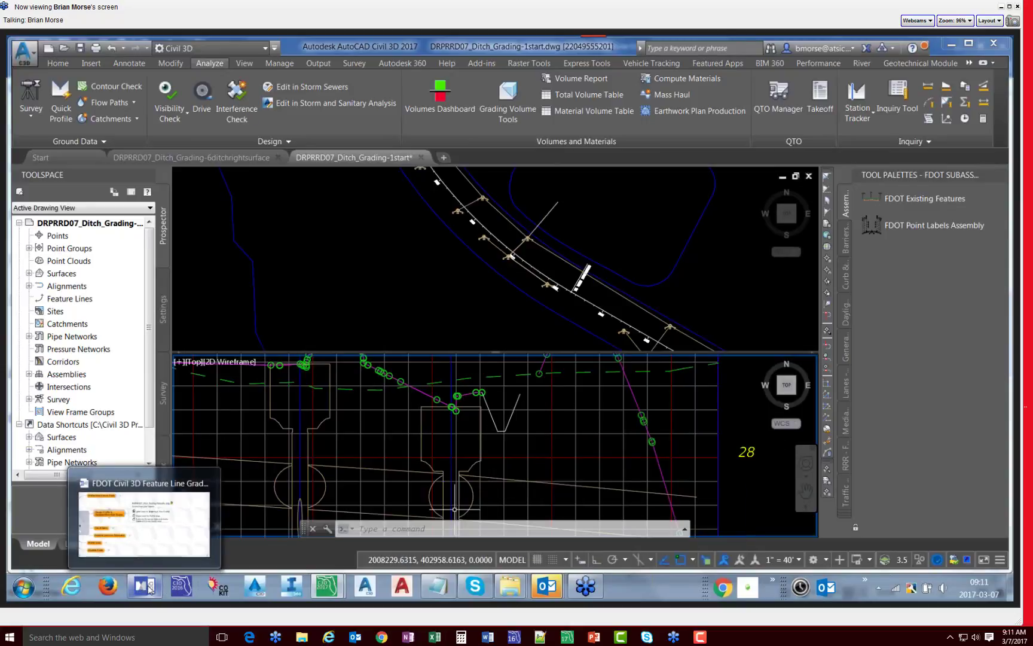
left_click(143, 518)
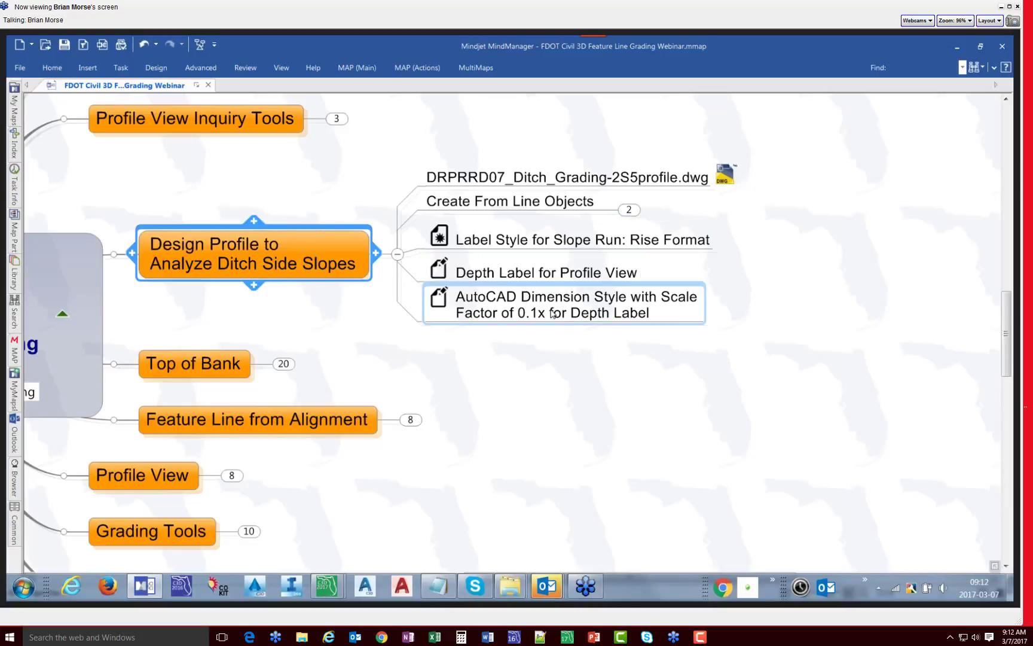
left_click(397, 255)
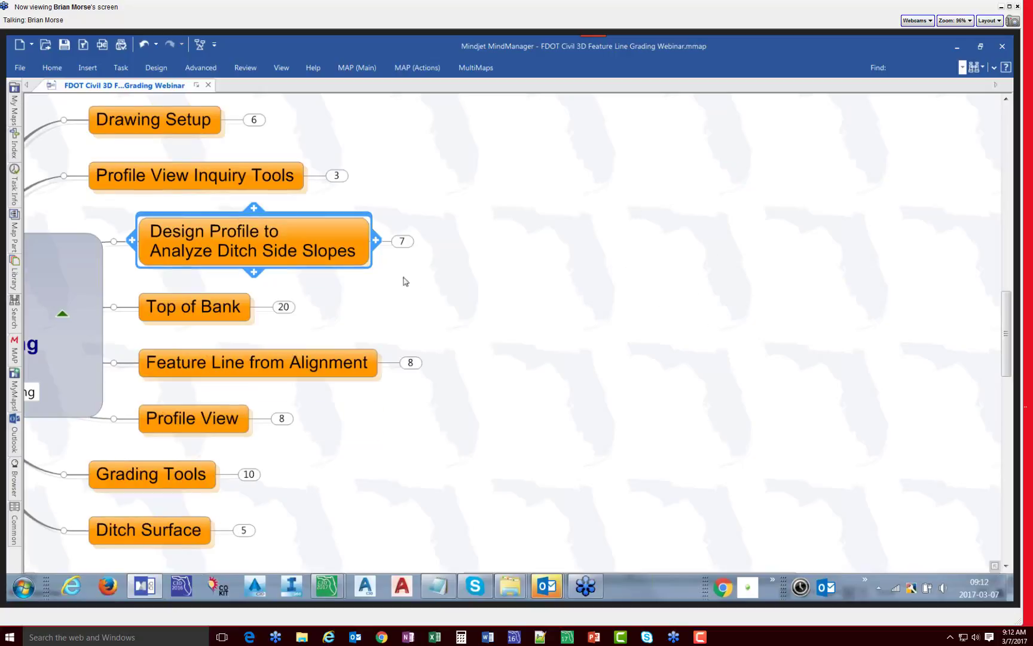
left_click(285, 307)
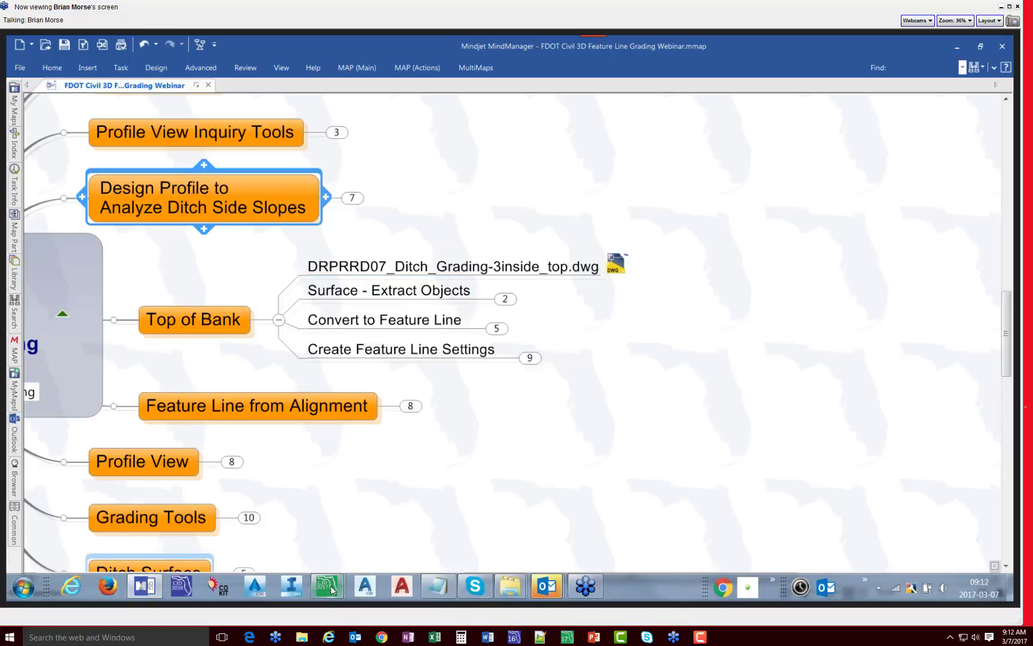
Step: Switch to the DRPRRD07_Ditch_Grading-1start drawing in Civil 3D and identify the proposed surface border along the road in the plan viewport
mouse_move(332, 589)
left_click(397, 519)
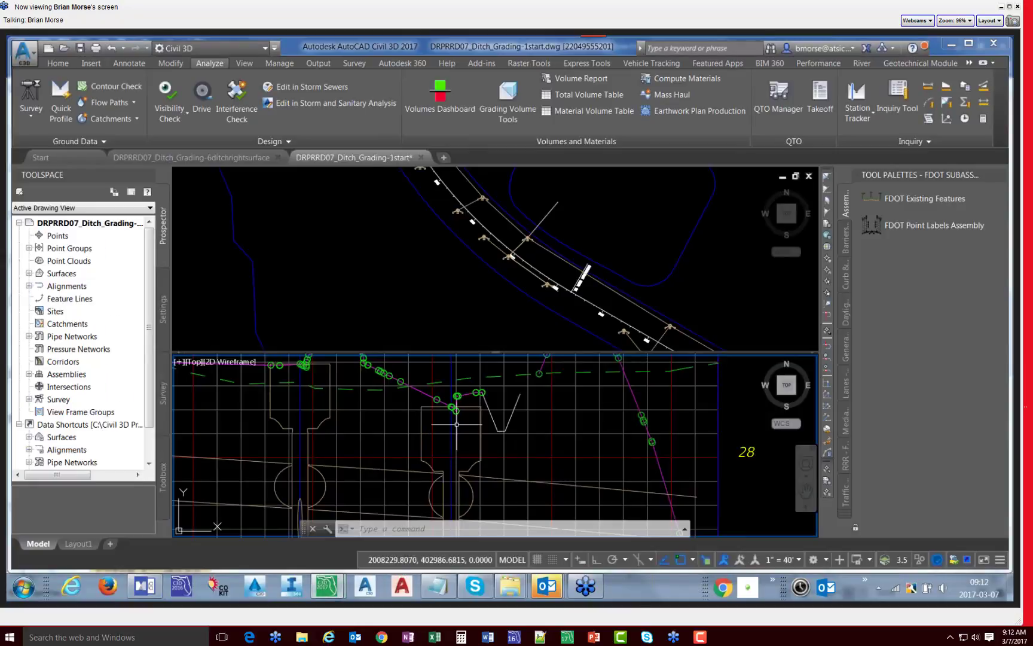
left_click(482, 390)
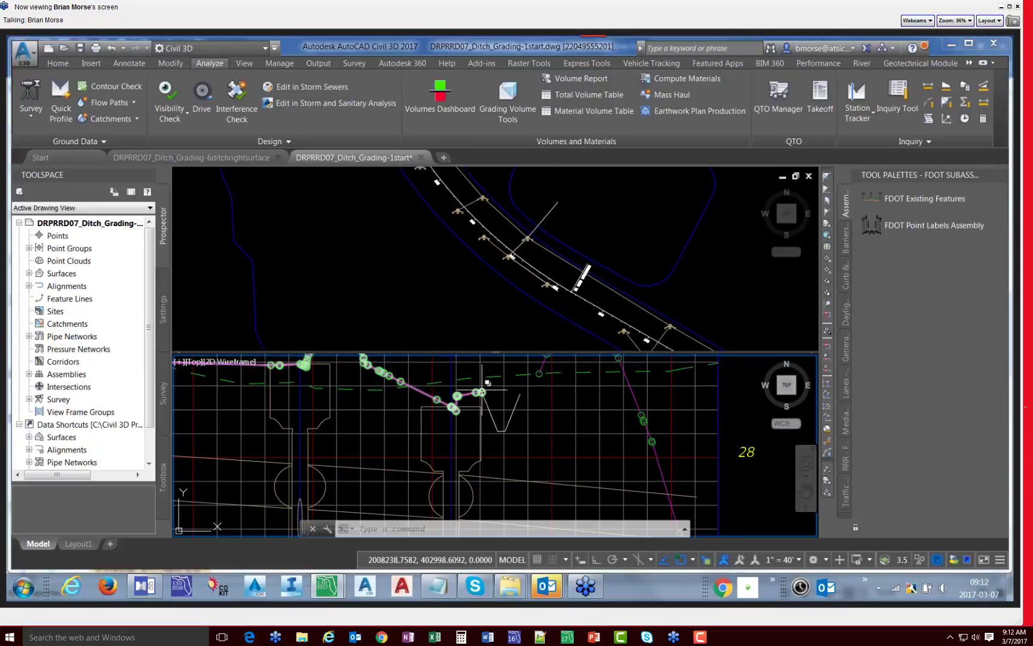
left_click(523, 225)
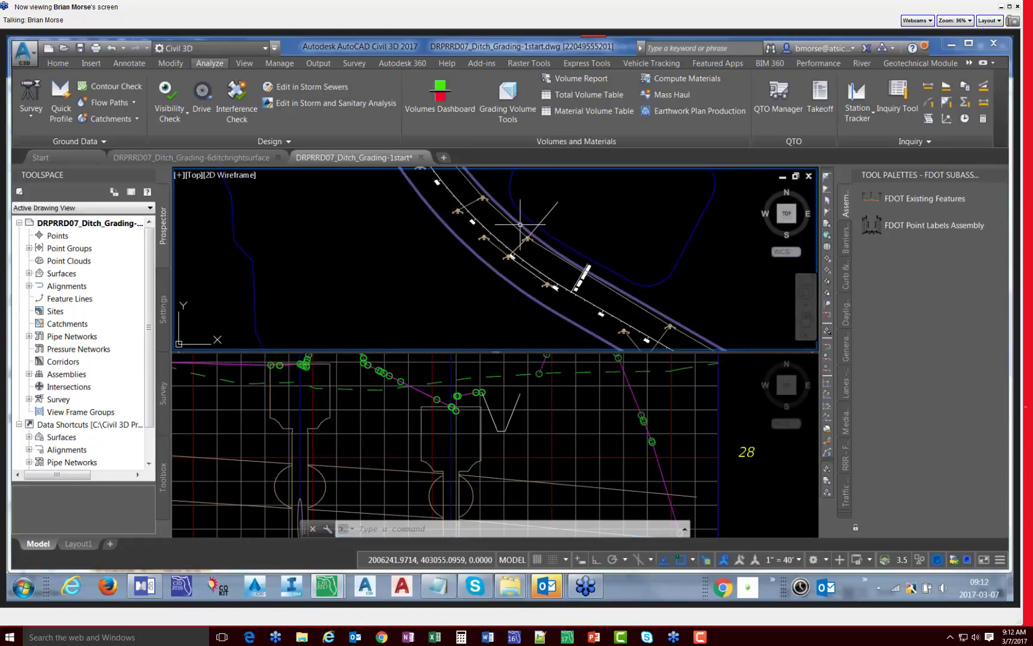
mouse_move(521, 224)
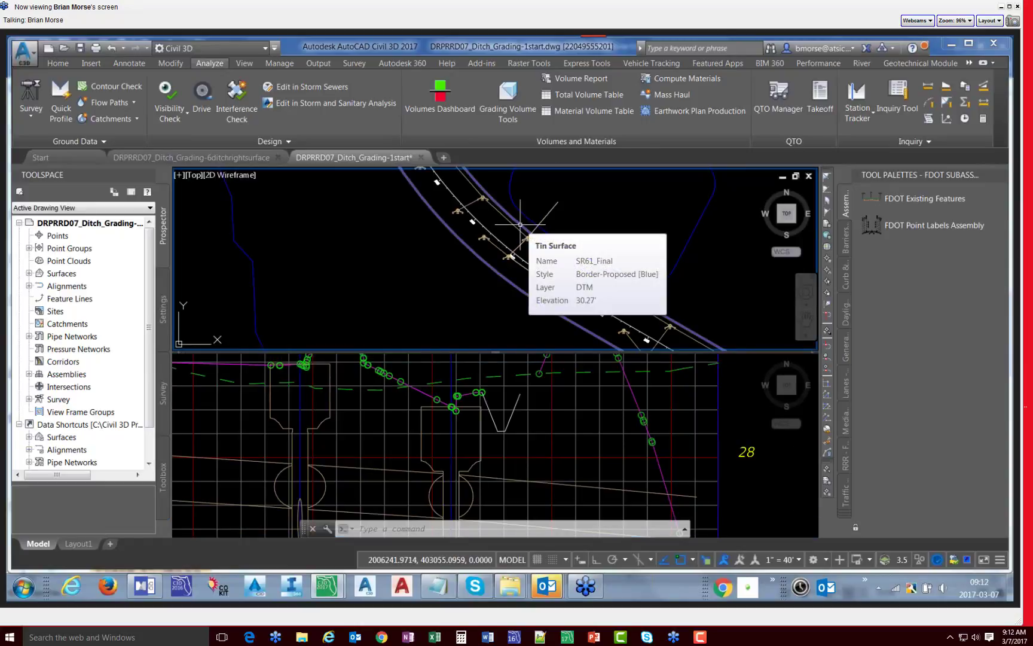
Step: Extract the complete border of the SR61_Final surface as a drawing object
scroll(506, 257, "down", 3)
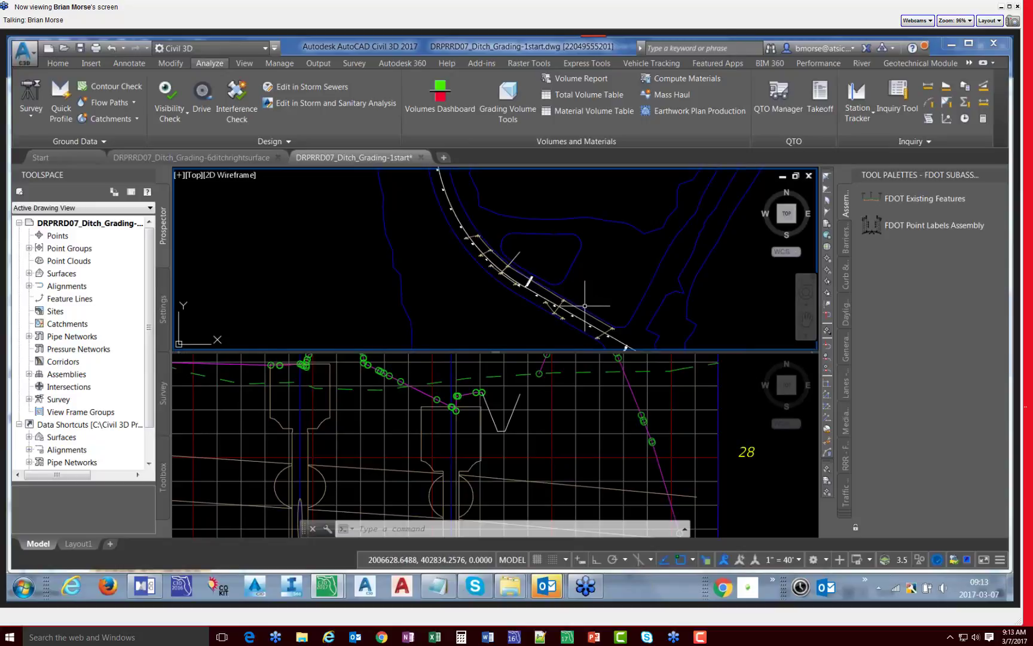
scroll(589, 302, "up", 4)
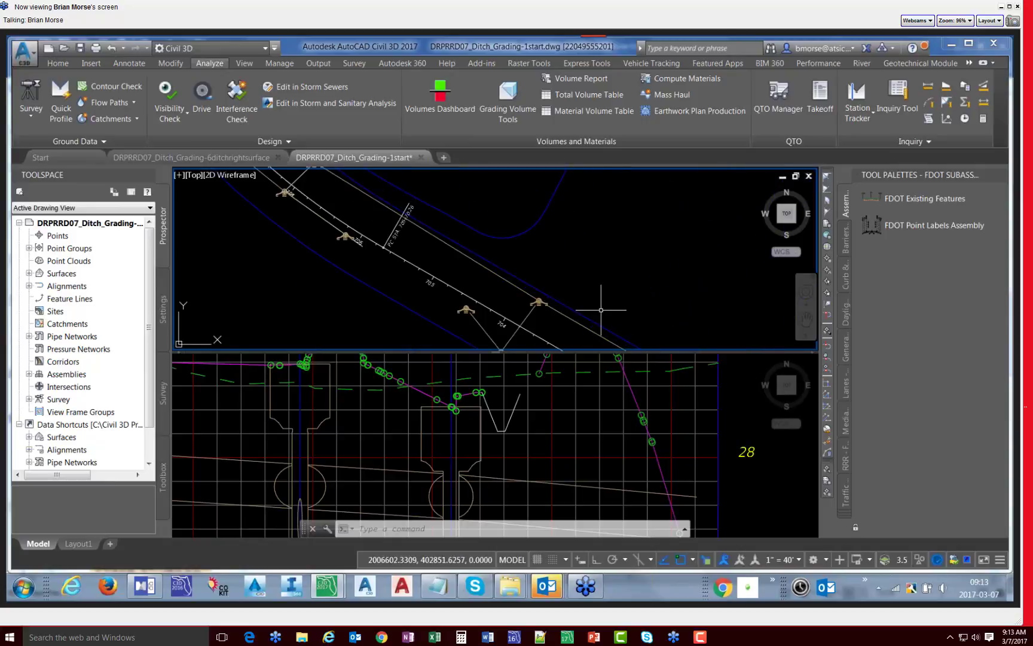
scroll(627, 295, "down", 3)
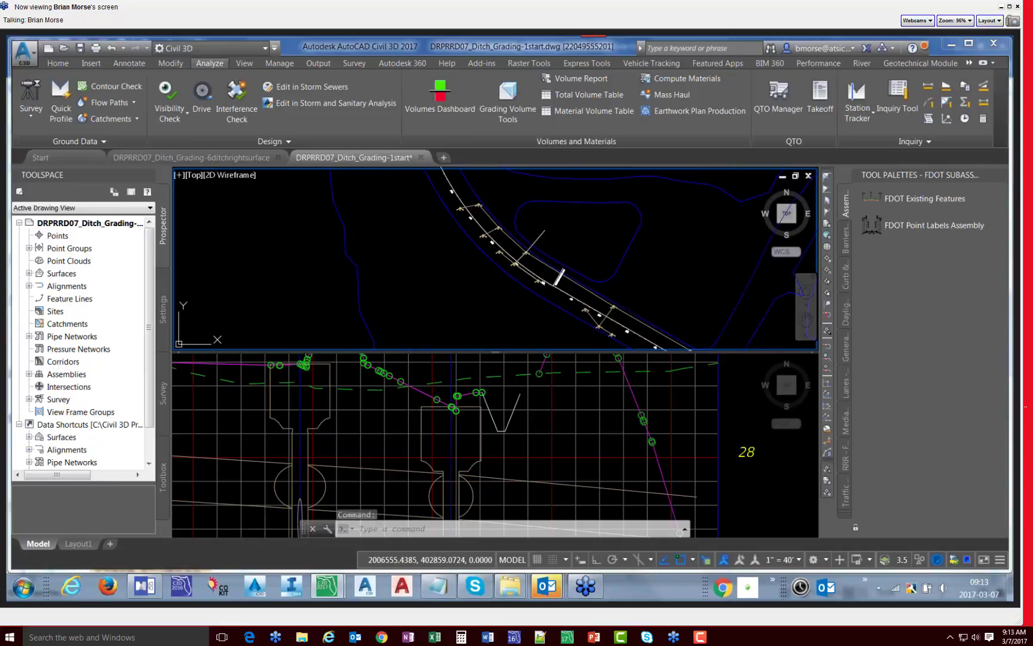
left_click(626, 305)
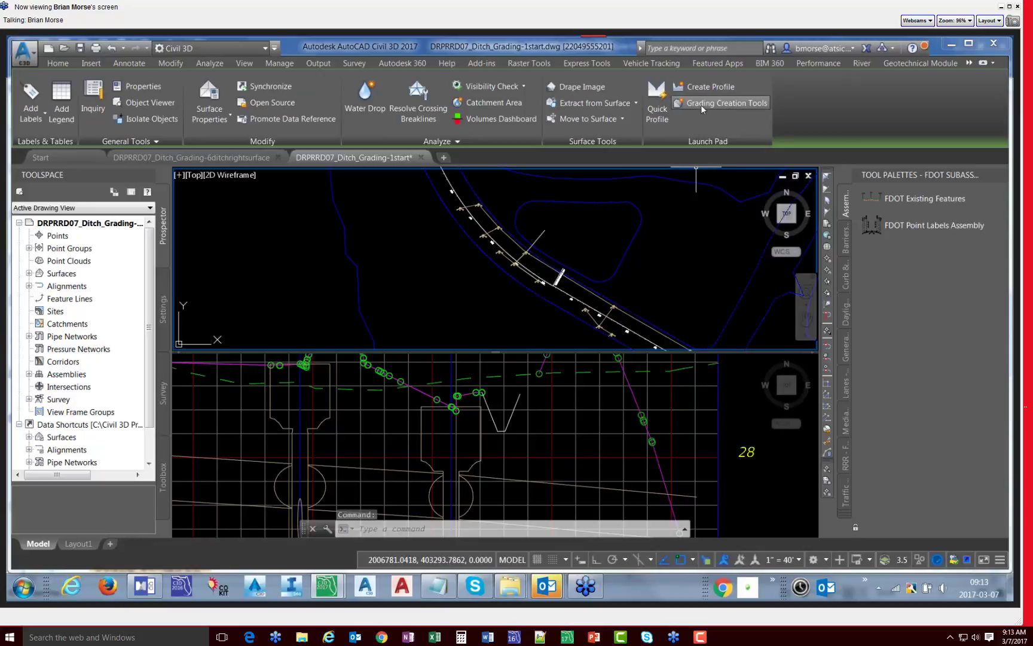
left_click(618, 106)
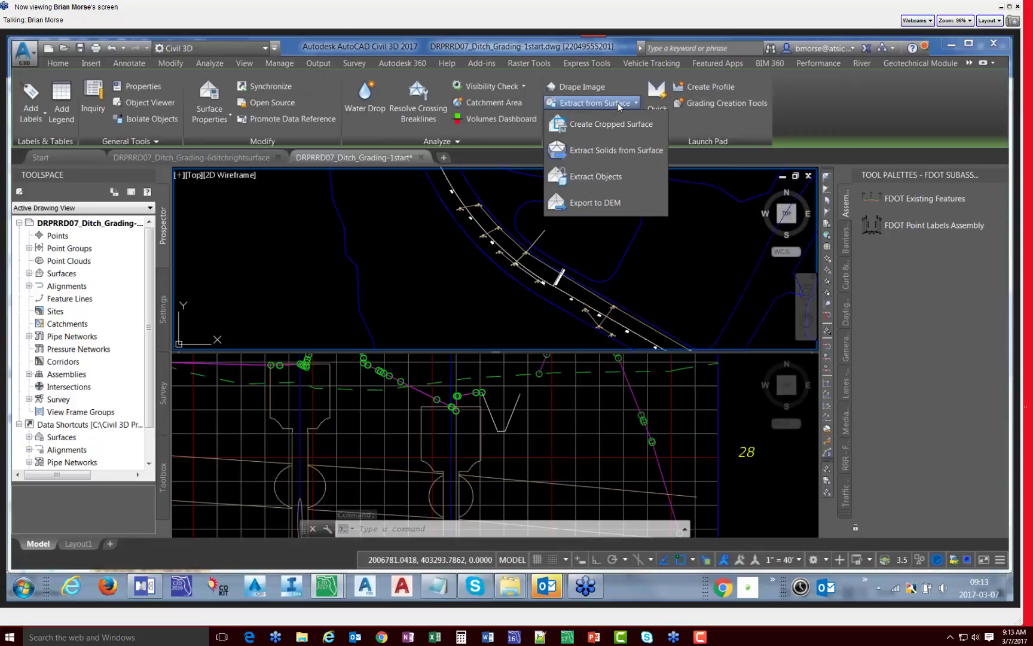
left_click(607, 177)
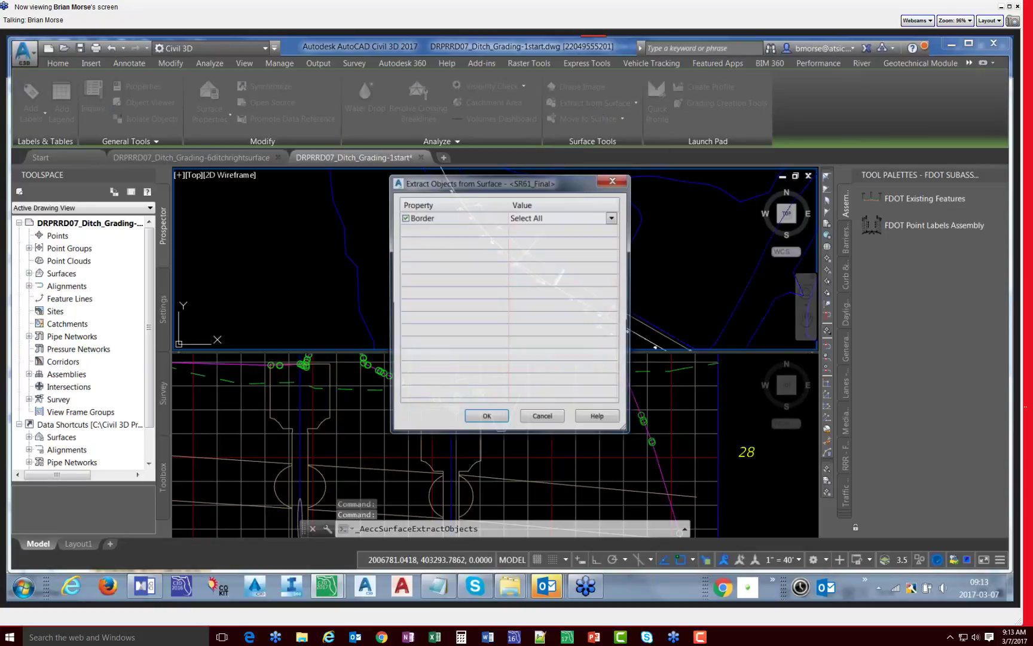
left_click(491, 420)
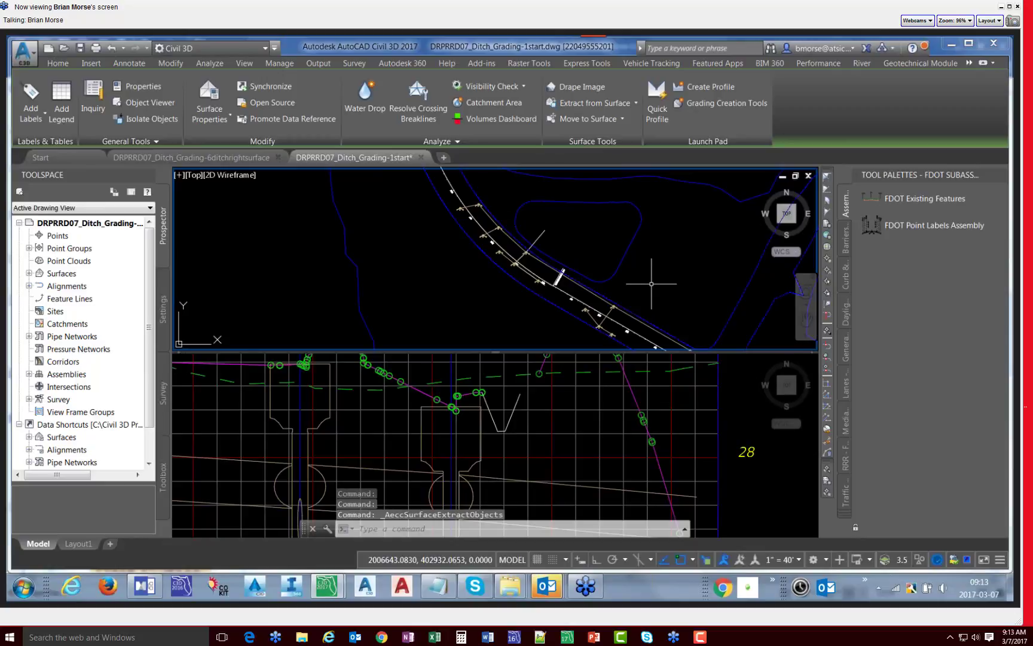
type("Br")
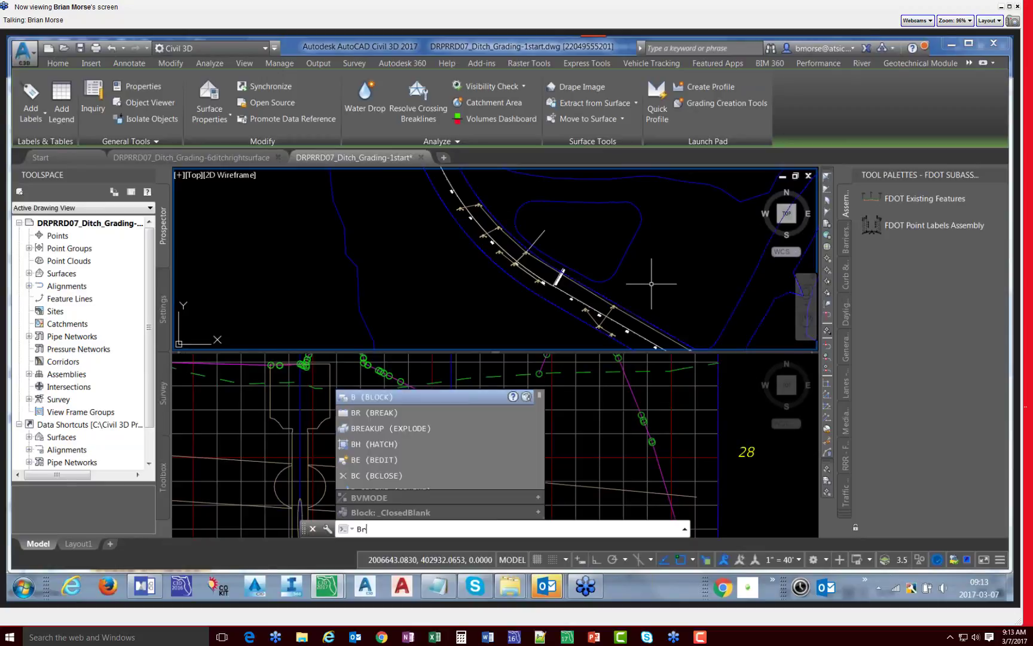
key("Return")
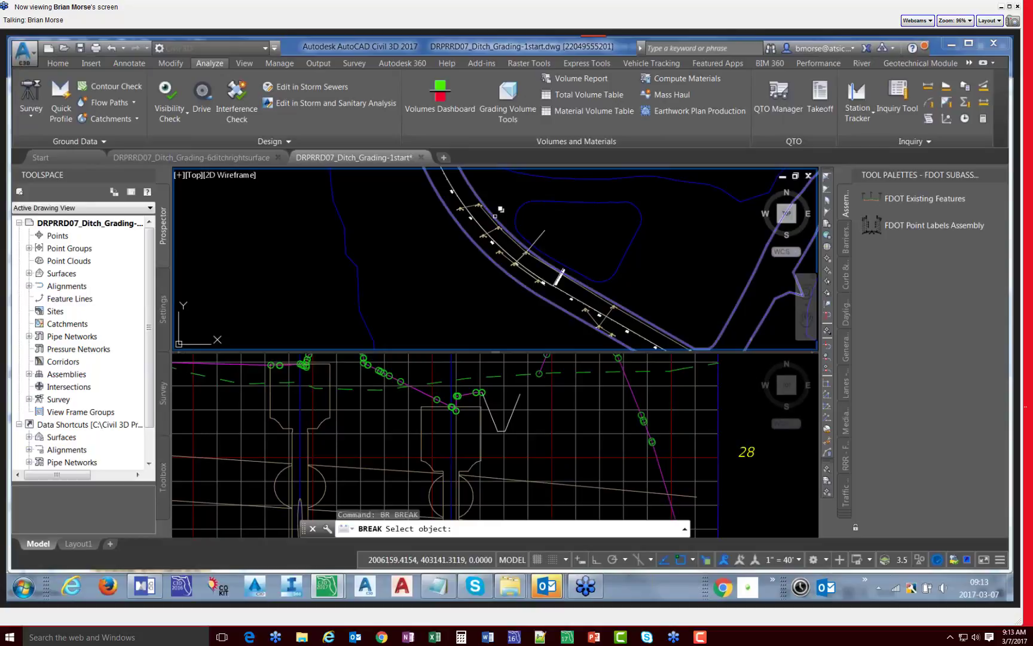
left_click(515, 225)
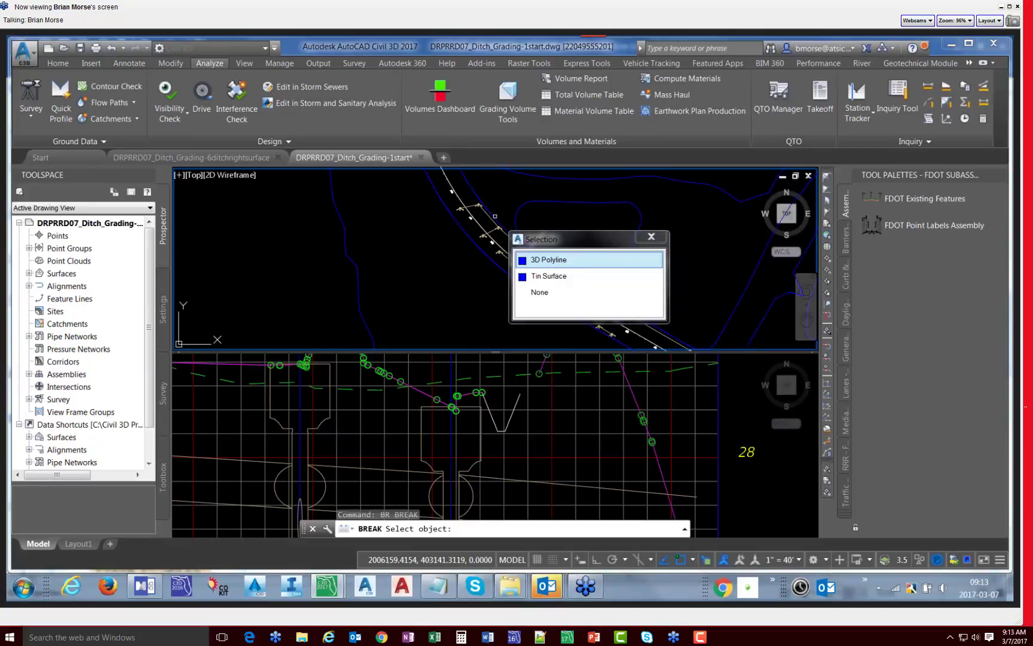
left_click(541, 260)
scroll(502, 209, "up", 3)
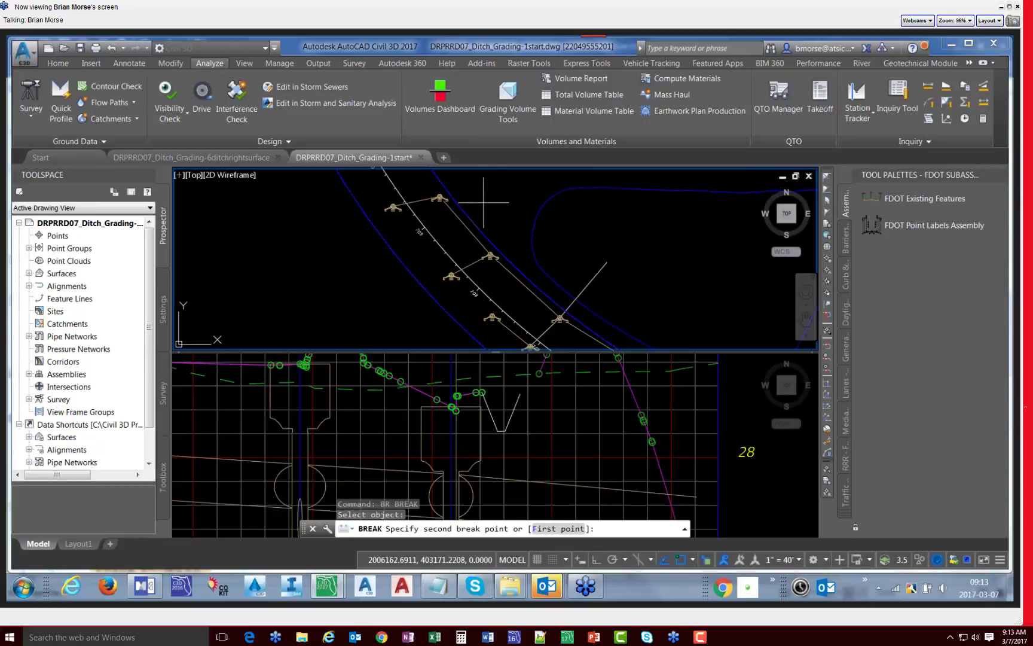
scroll(483, 203, "down", 3)
key("Escape")
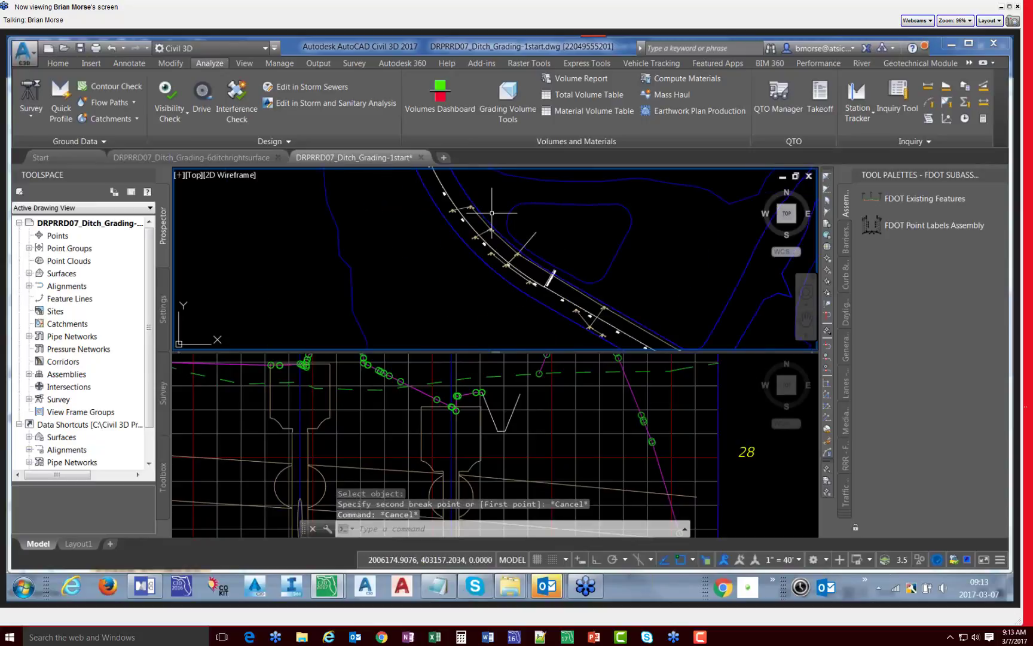
Step: Set the SR61_Final surface's style to _No Display and apply the change
left_click(29, 274)
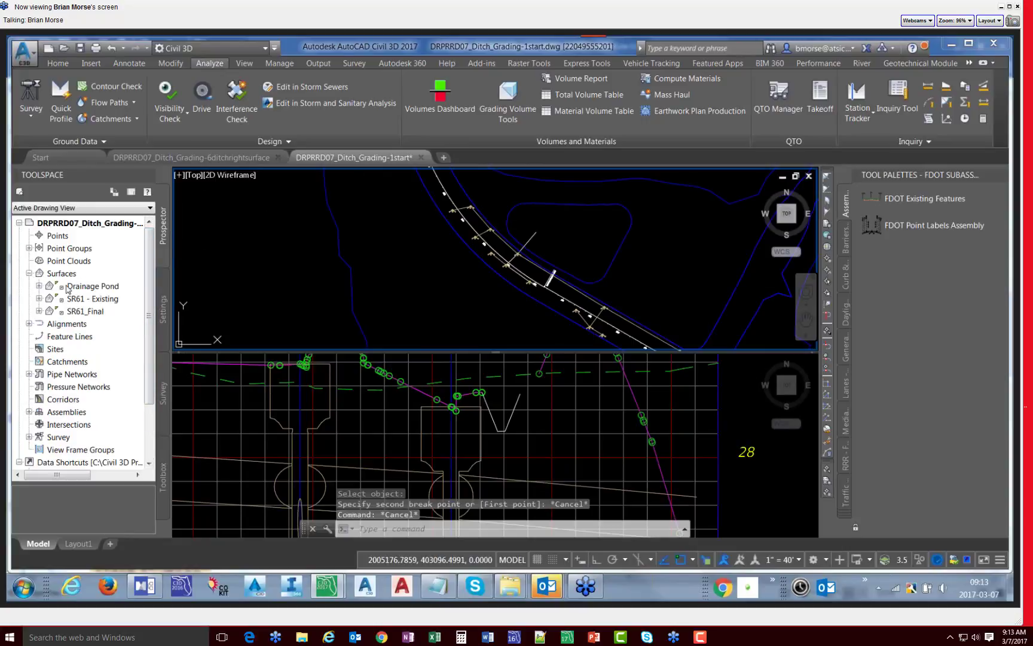
right_click(75, 312)
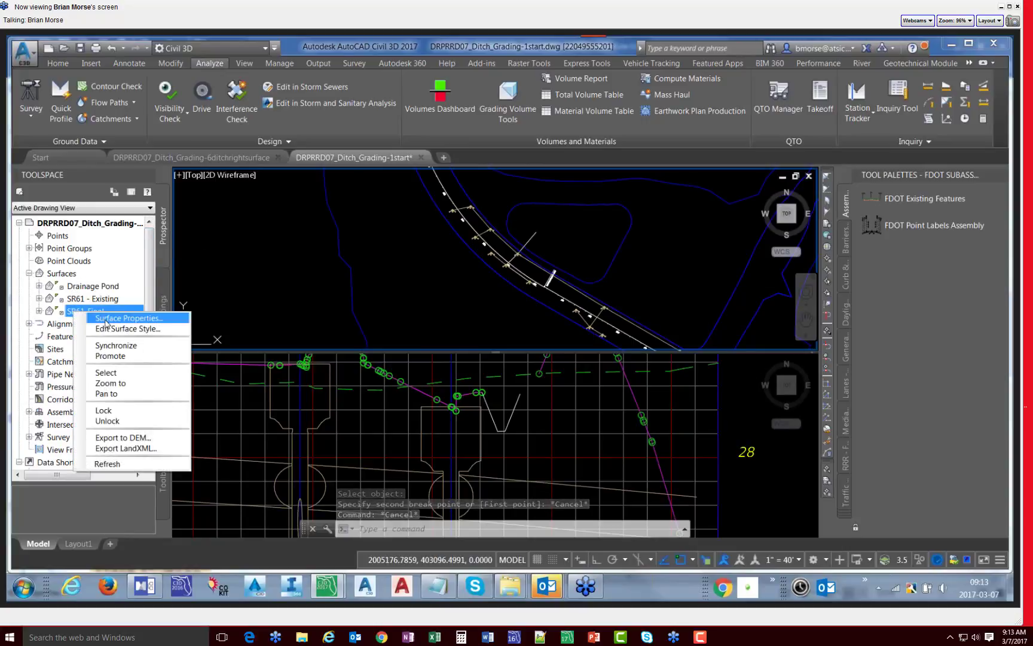
left_click(150, 320)
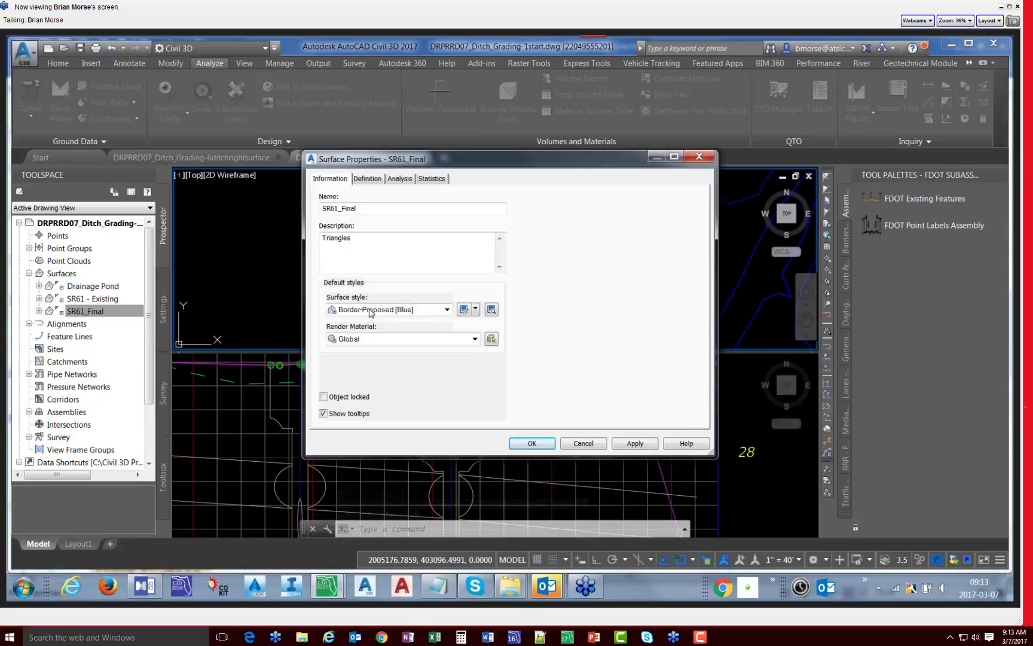
left_click(447, 309)
scroll(370, 326, "up", 3)
left_click(370, 321)
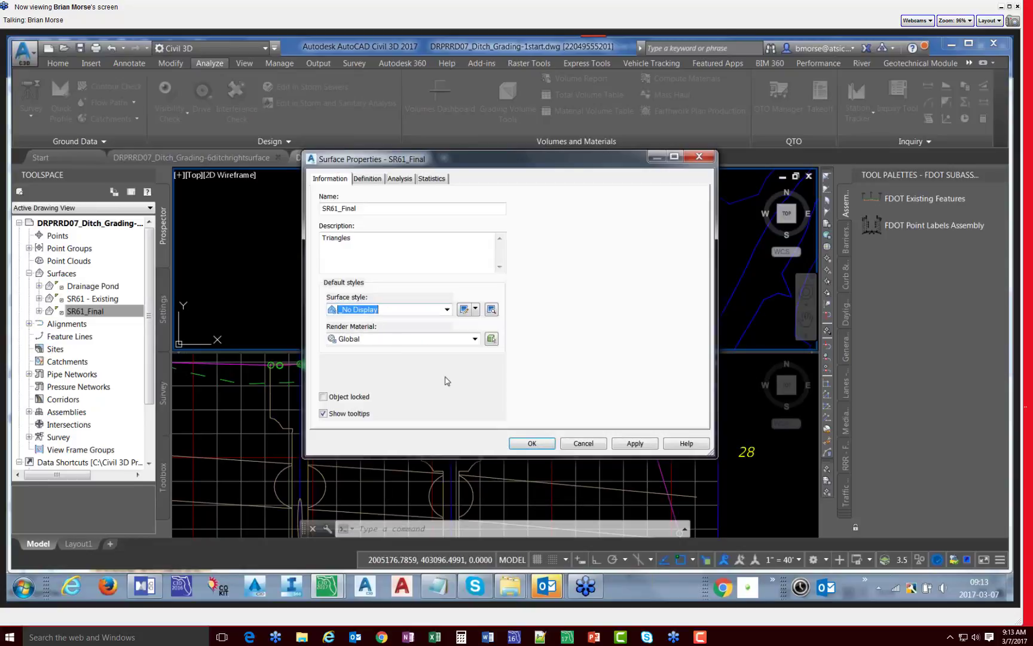
left_click(635, 443)
left_click(532, 443)
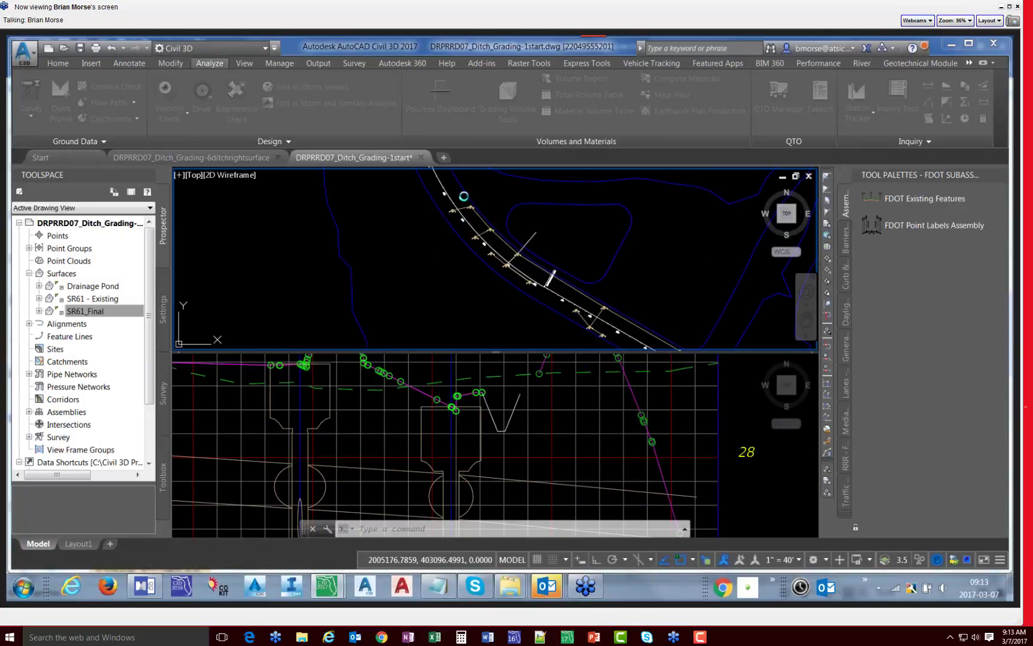
Step: Break the extracted border 3D polyline on the pond side of the road, between stations 709 and 710
key("Escape")
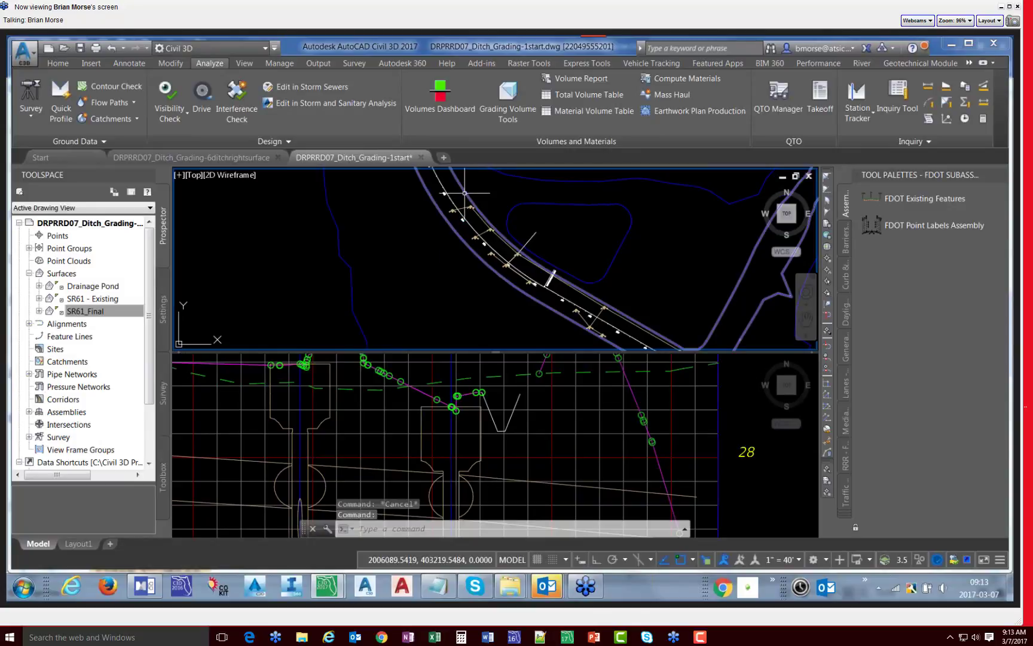
type("br")
key("Return")
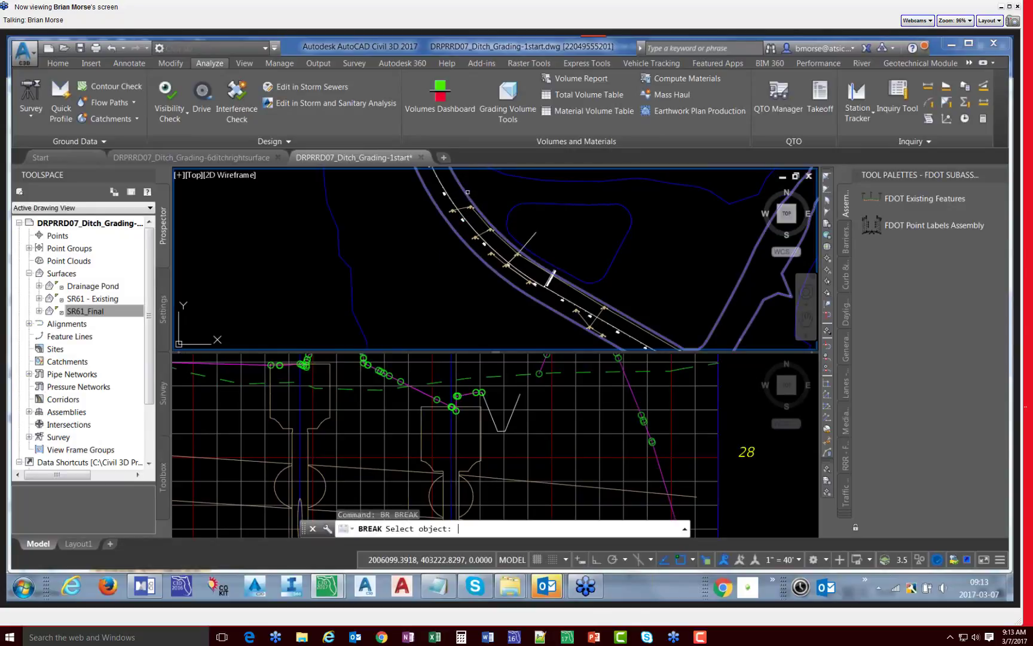
left_click(467, 192)
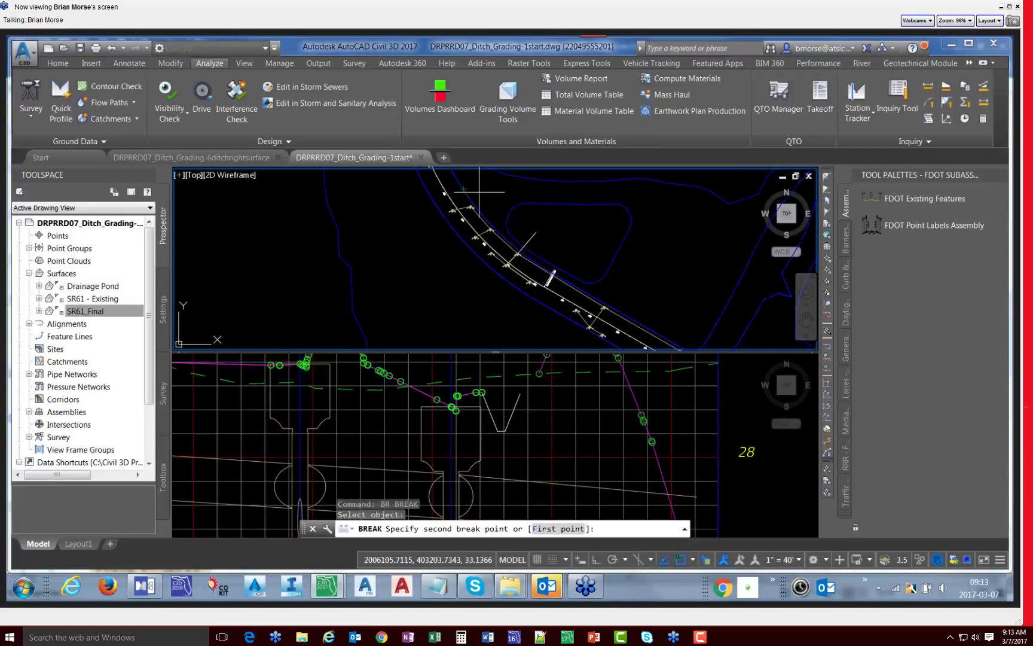
scroll(478, 200, "up", 4)
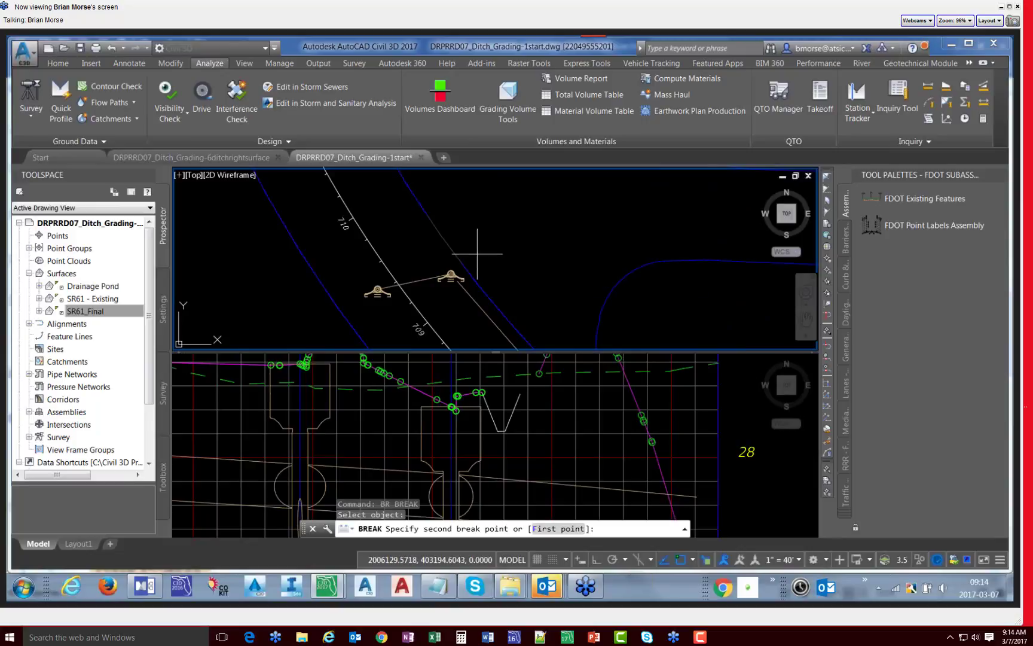
mouse_move(477, 254)
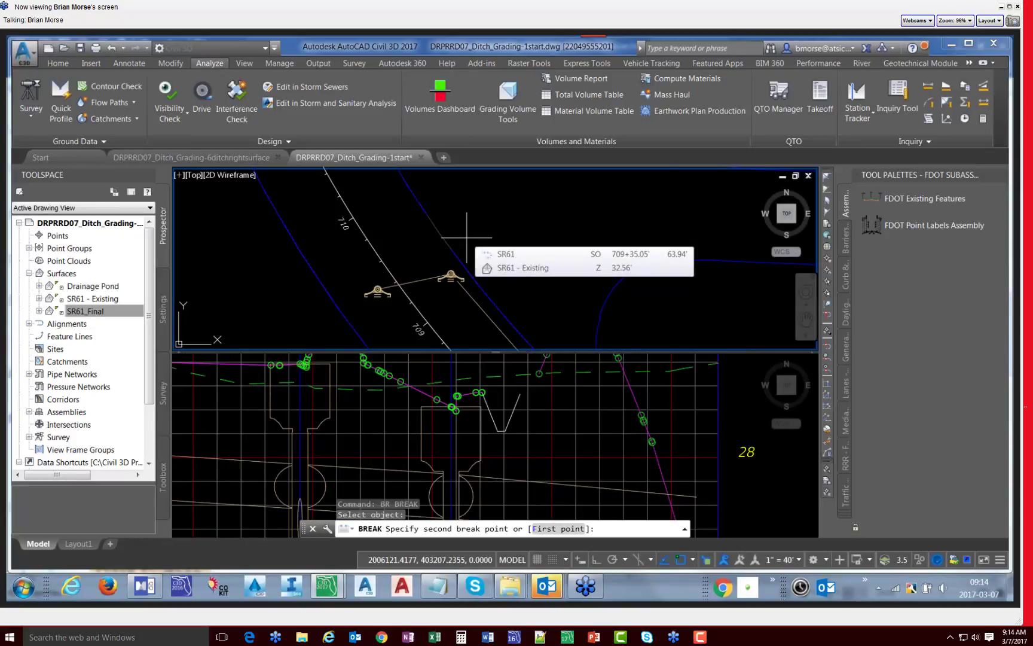
key("Escape")
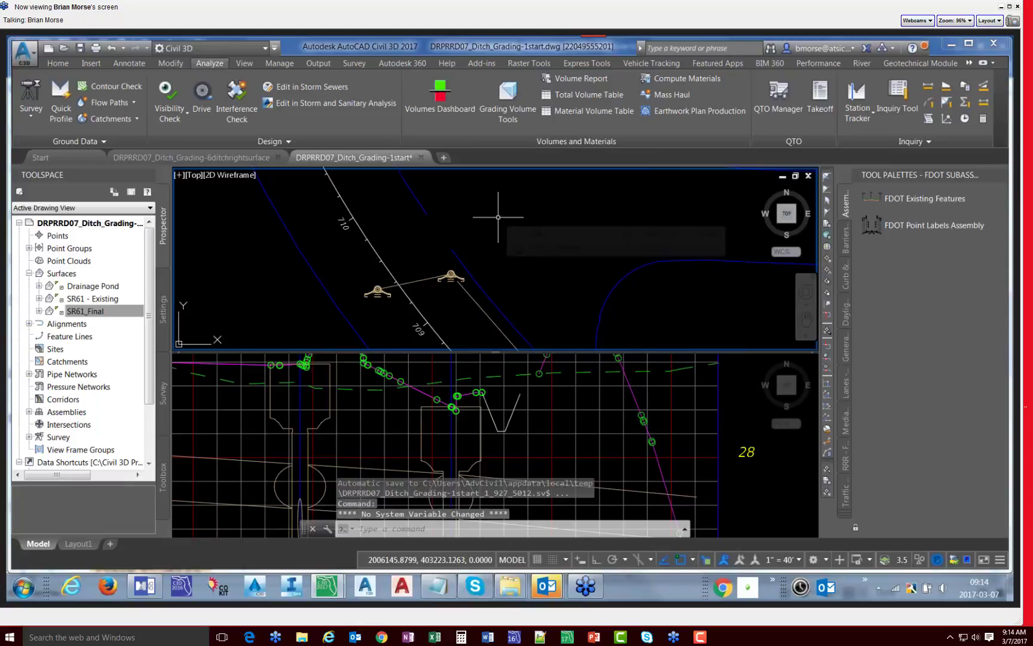
Step: Break the same pond-side border polyline a second time near station 704
scroll(476, 213, "down", 4)
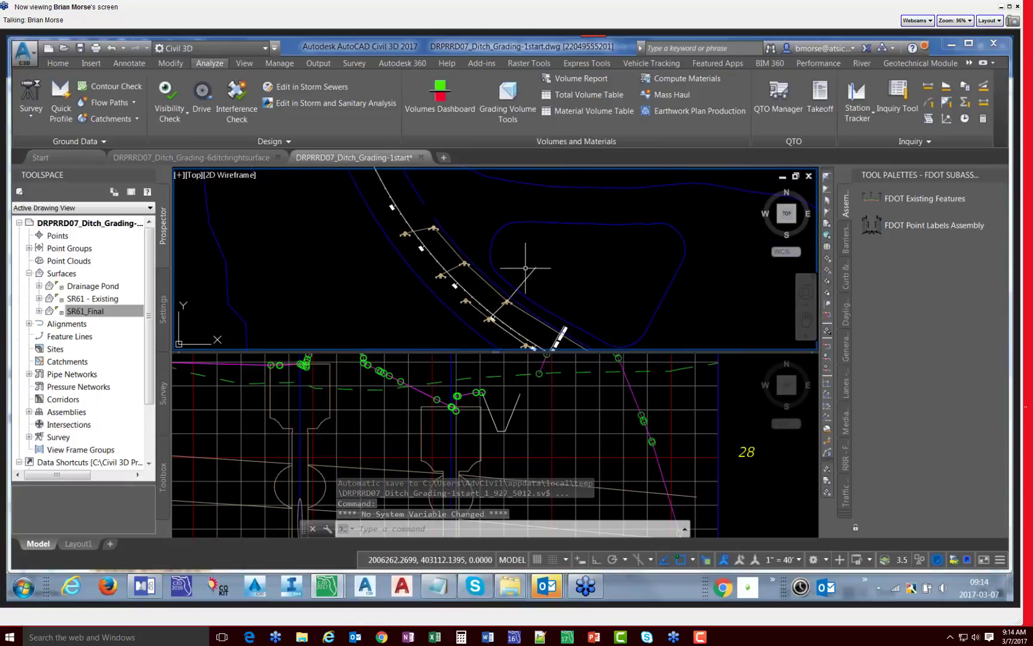
scroll(460, 226, "up", 5)
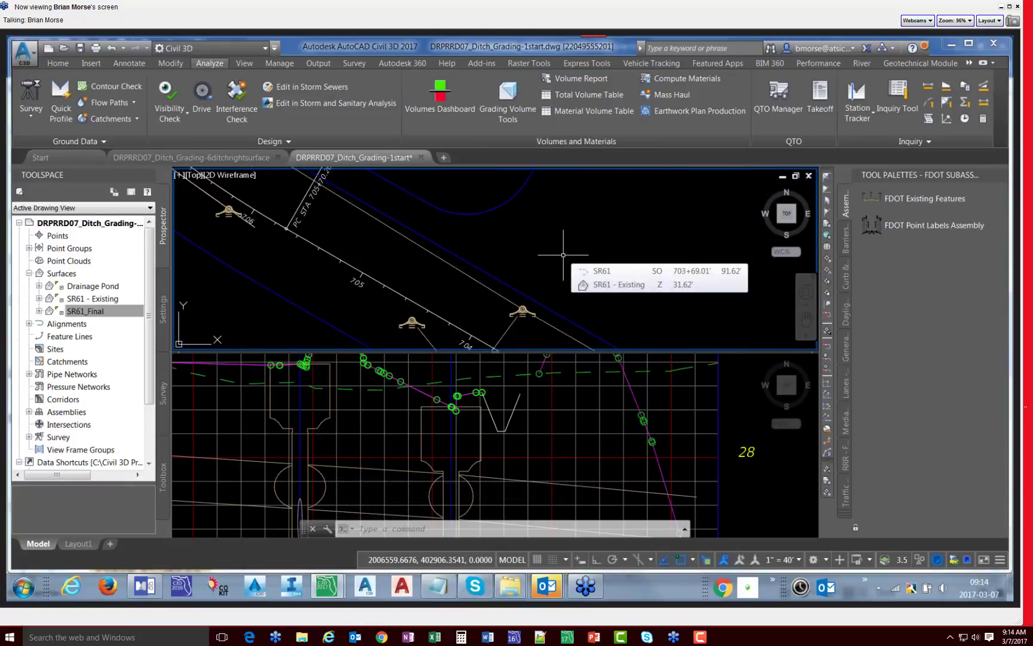
type("br")
key("Return")
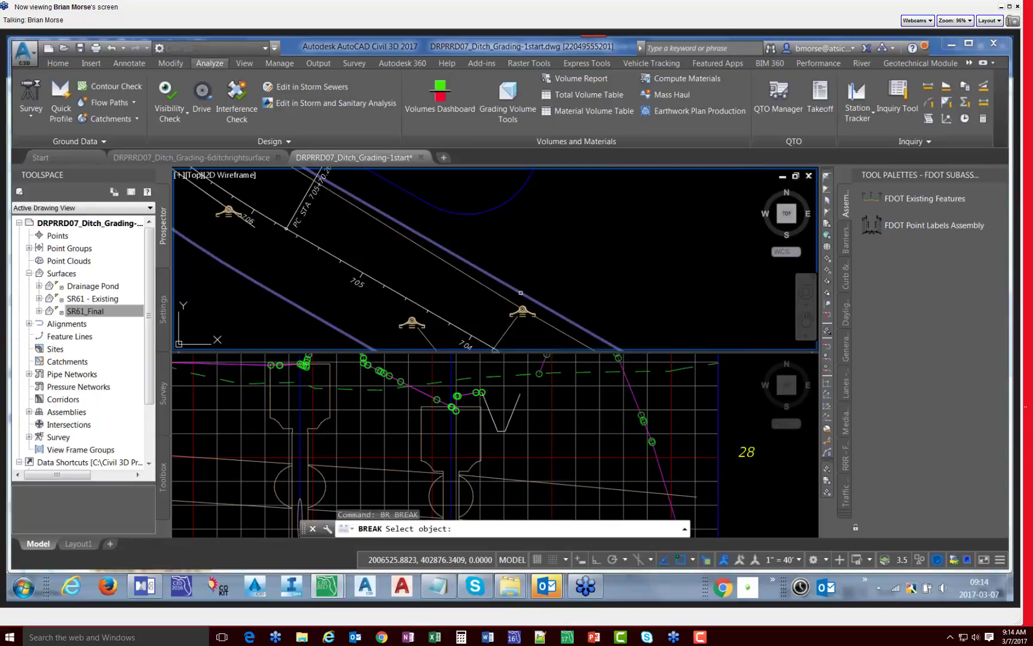
left_click(520, 293)
left_click(579, 300)
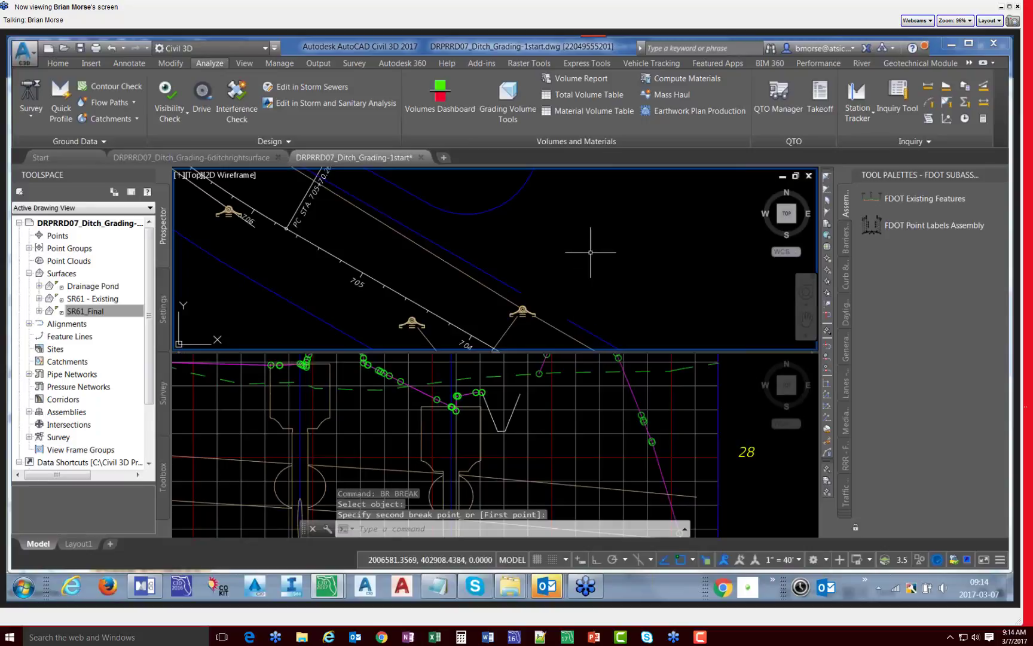
Step: Erase the two border polyline pieces outside the breaks, keeping the segment alongside the pond
scroll(590, 252, "down", 3)
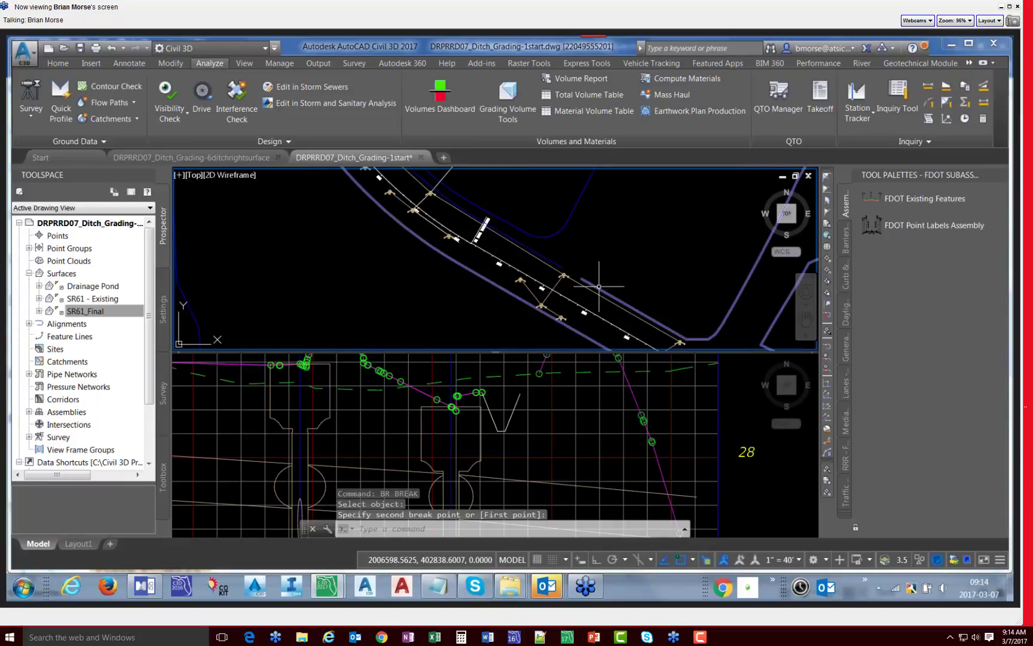
scroll(592, 287, "down", 4)
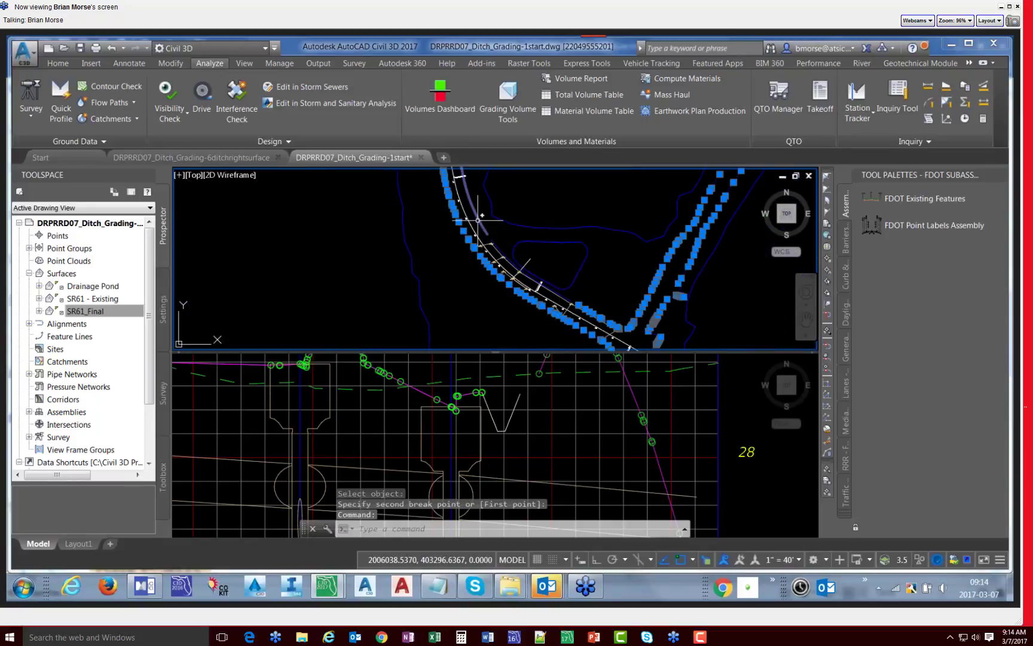
left_click(477, 220)
type("e")
key("Return")
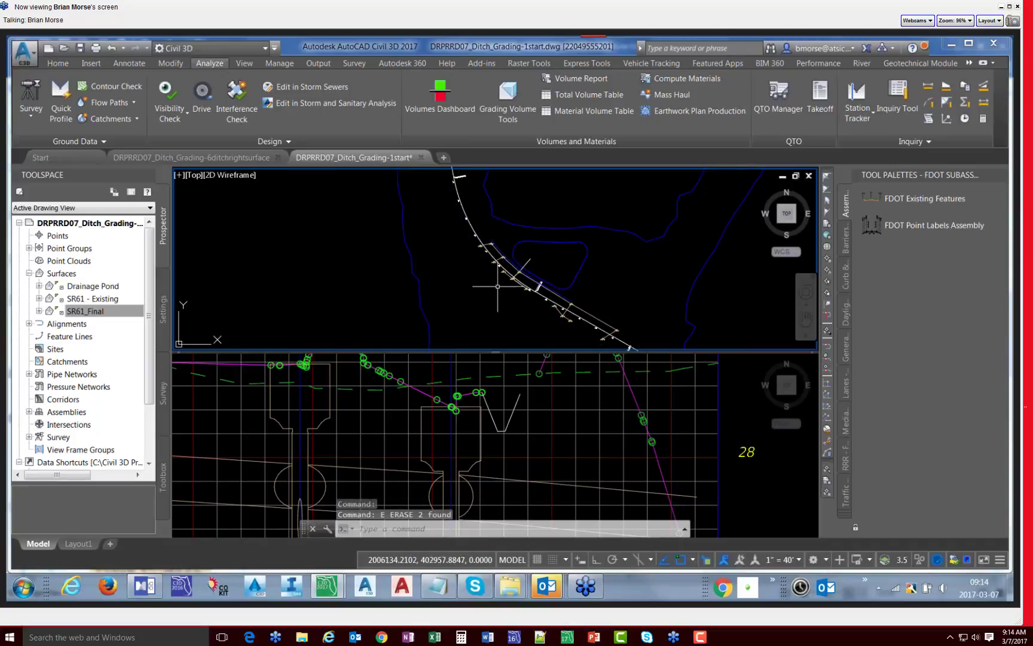
Step: Select the remaining top-of-bank polyline beside the pond to examine its vertices, and clear the selection
scroll(535, 280, "up", 5)
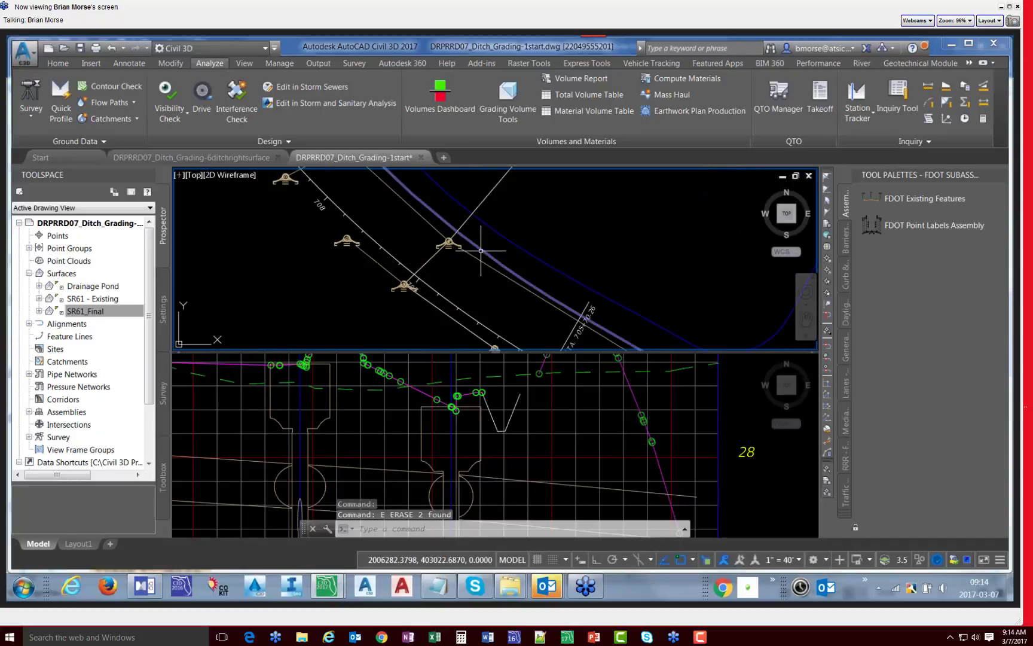
left_click(481, 251)
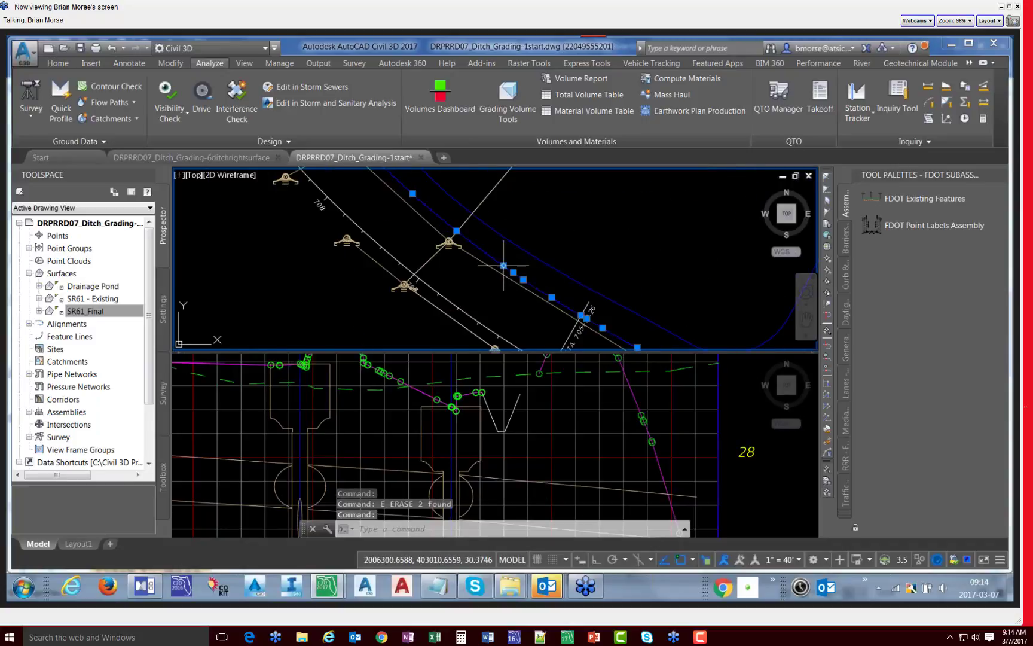
mouse_move(503, 265)
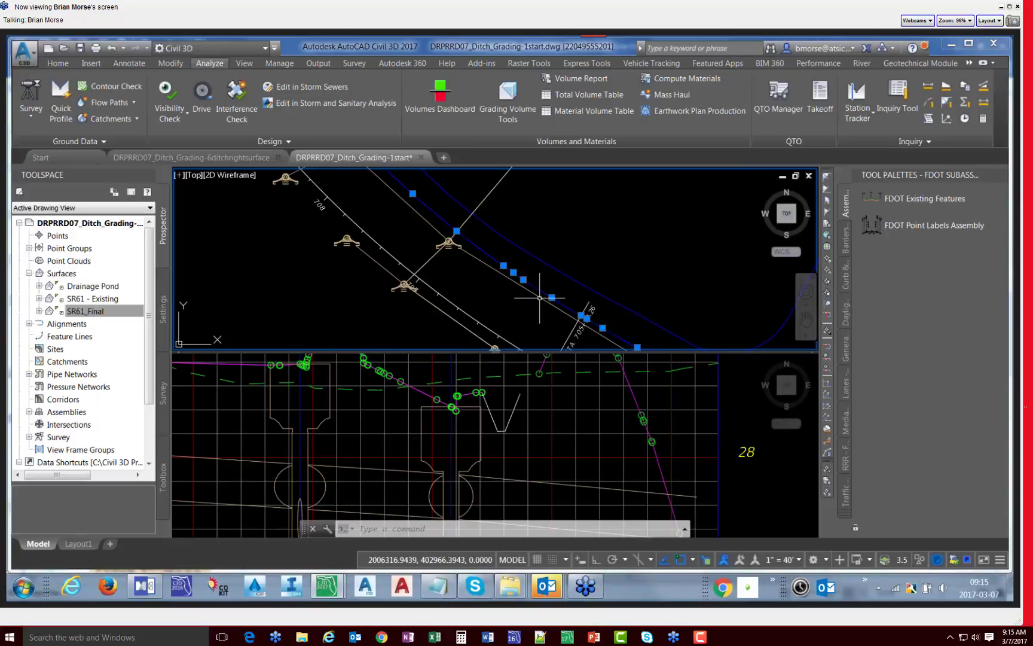
key("Escape")
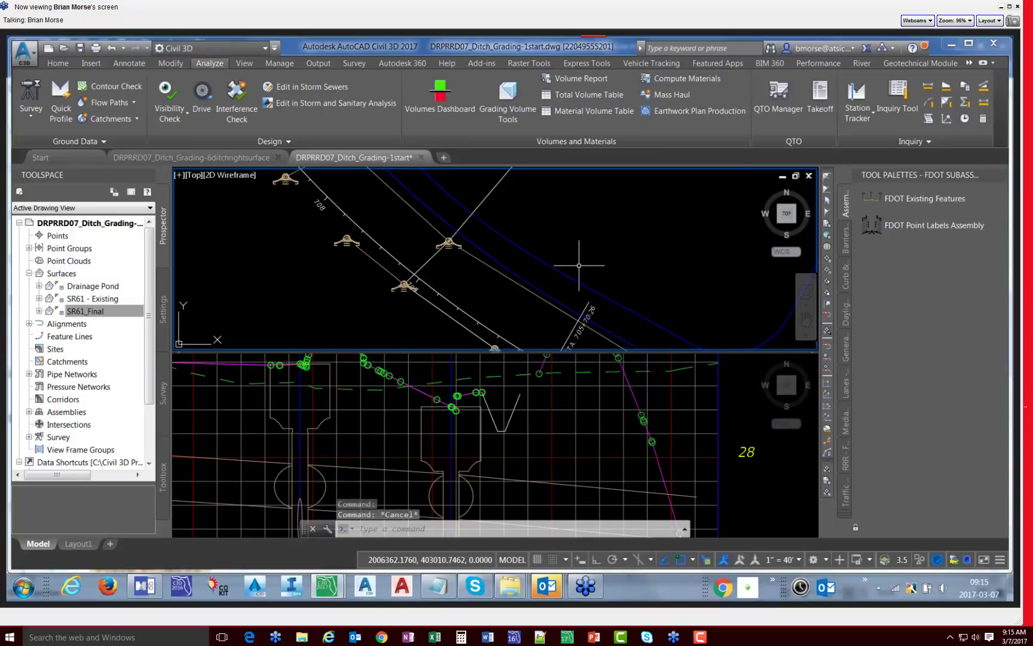
scroll(562, 245, "down", 2)
scroll(575, 261, "down", 2)
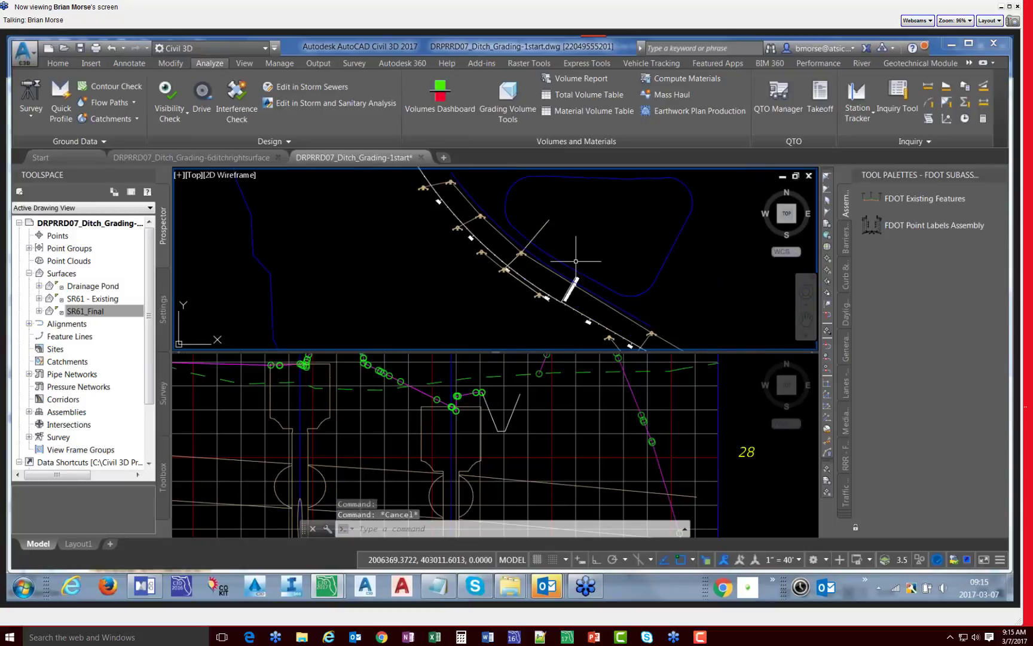
mouse_move(584, 256)
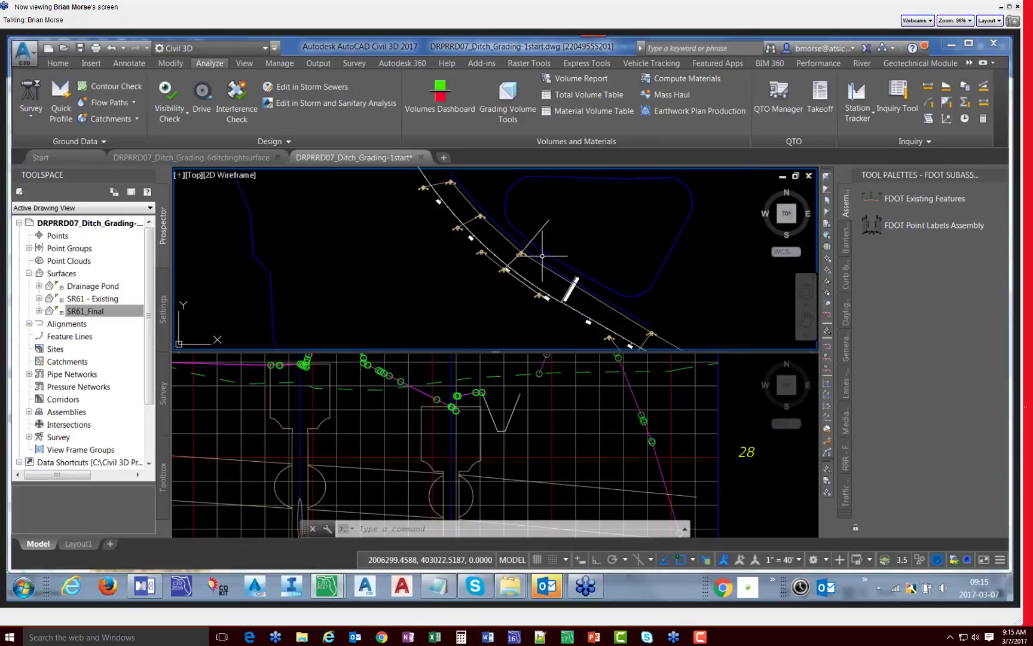
mouse_move(541, 256)
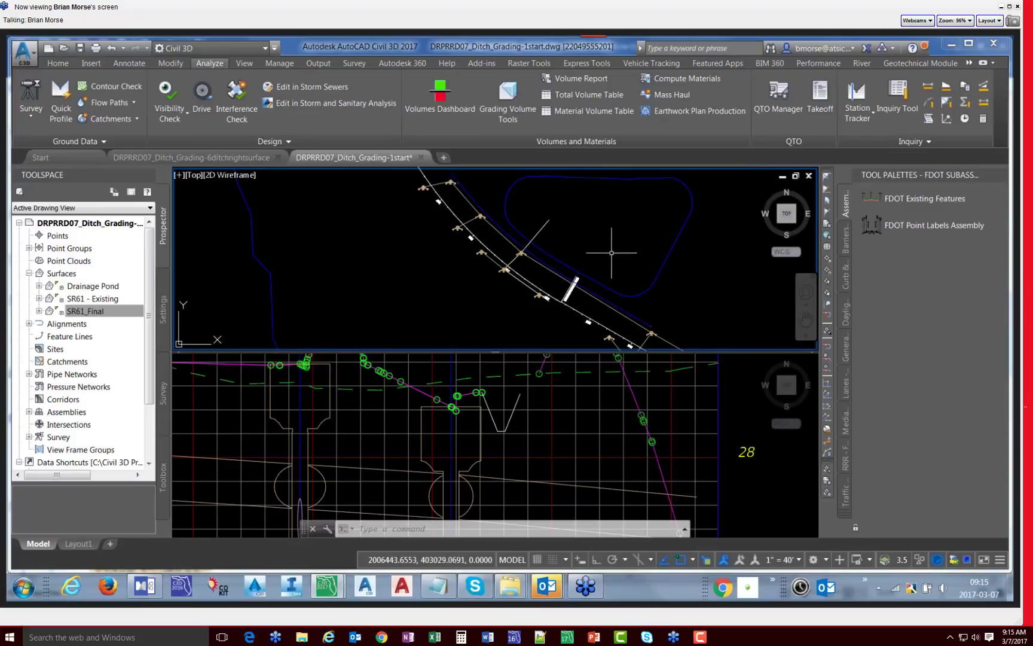
mouse_move(649, 261)
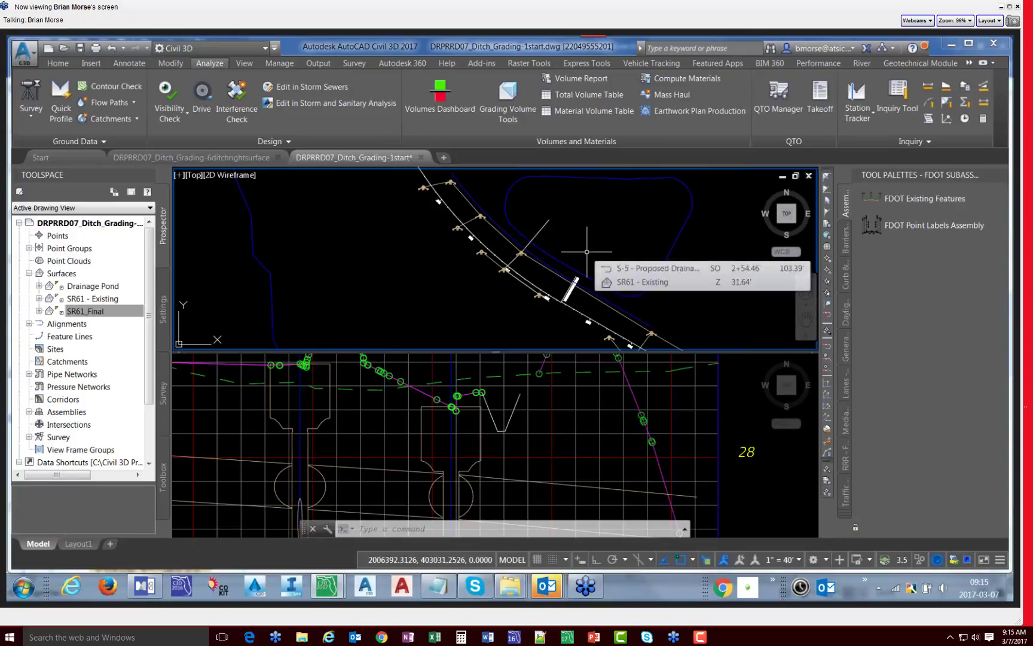
Step: Switch to the MindManager webinar map and expand the Surface - Extract Objects, Convert to Feature Line and Create Feature Line Settings topics
left_click(149, 589)
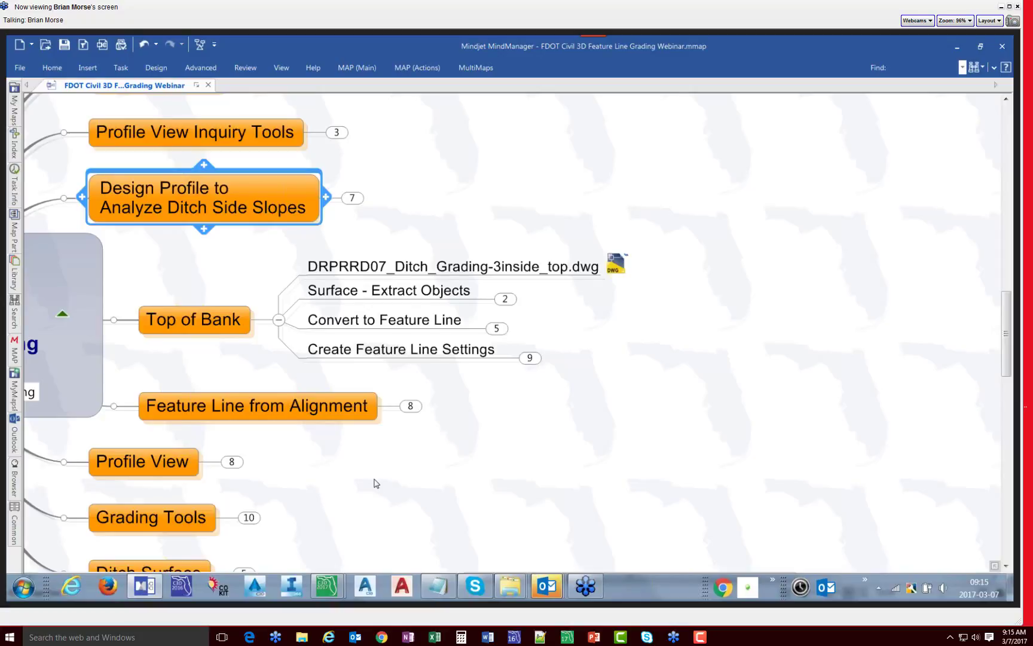
left_click(507, 299)
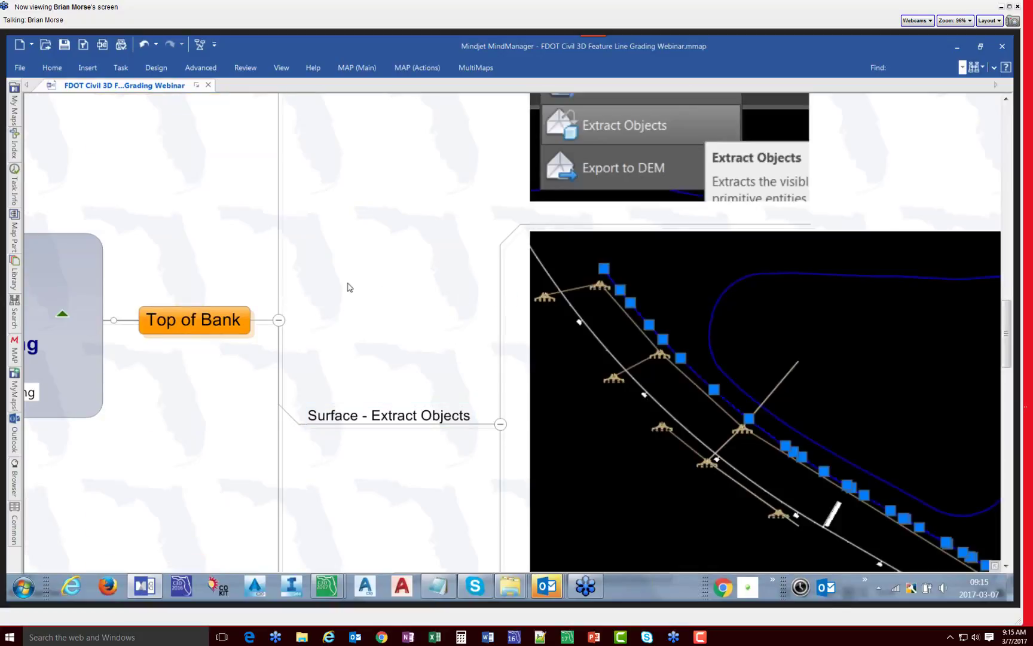
scroll(350, 287, "down", 3)
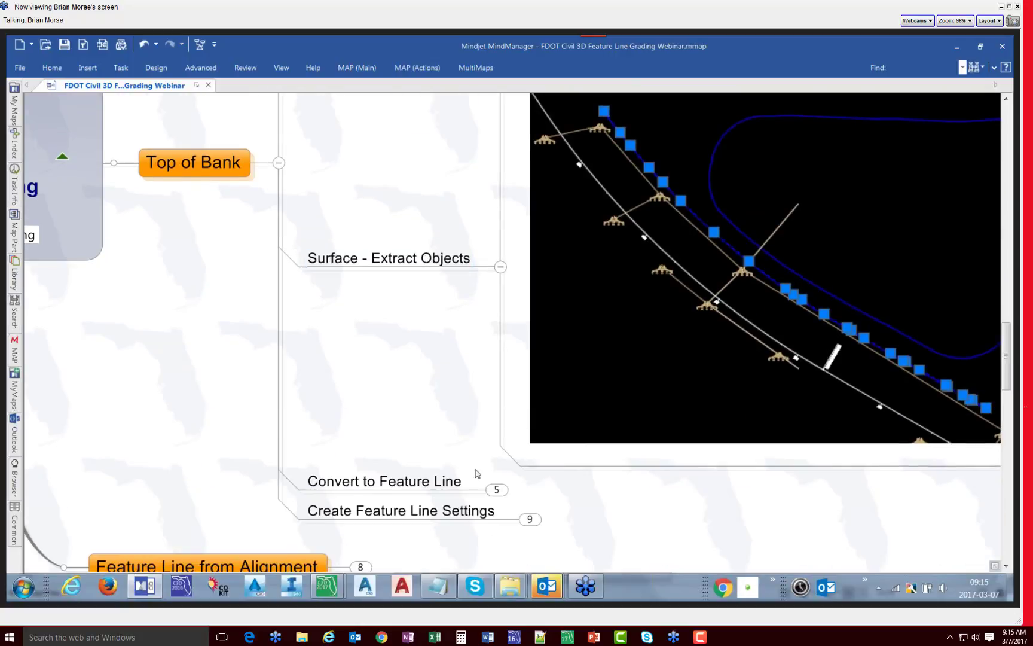
left_click(496, 489)
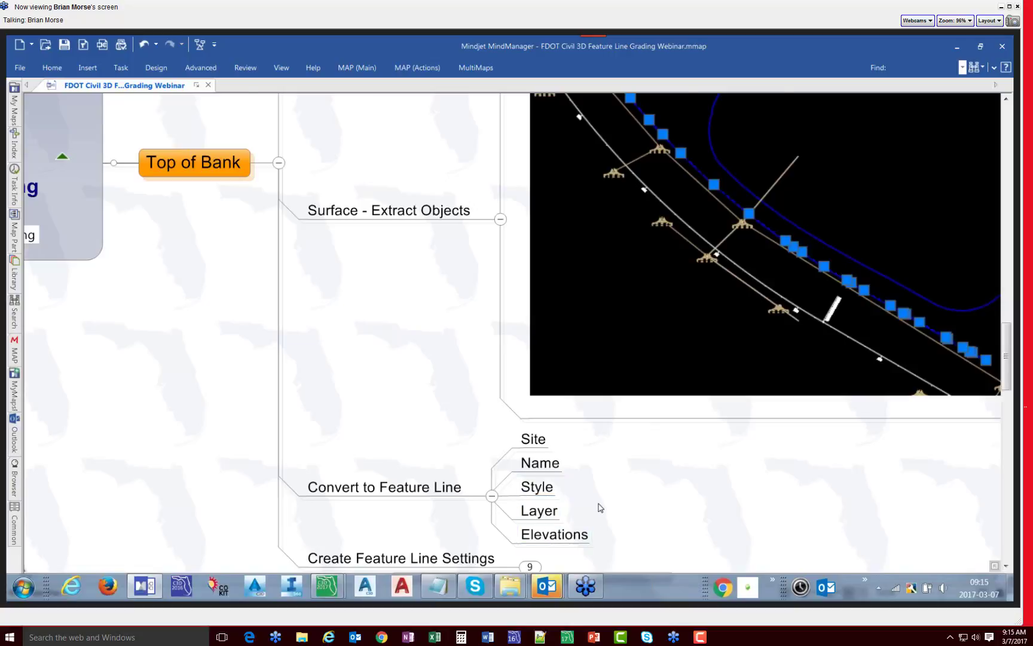
scroll(600, 507, "down", 3)
left_click(530, 489)
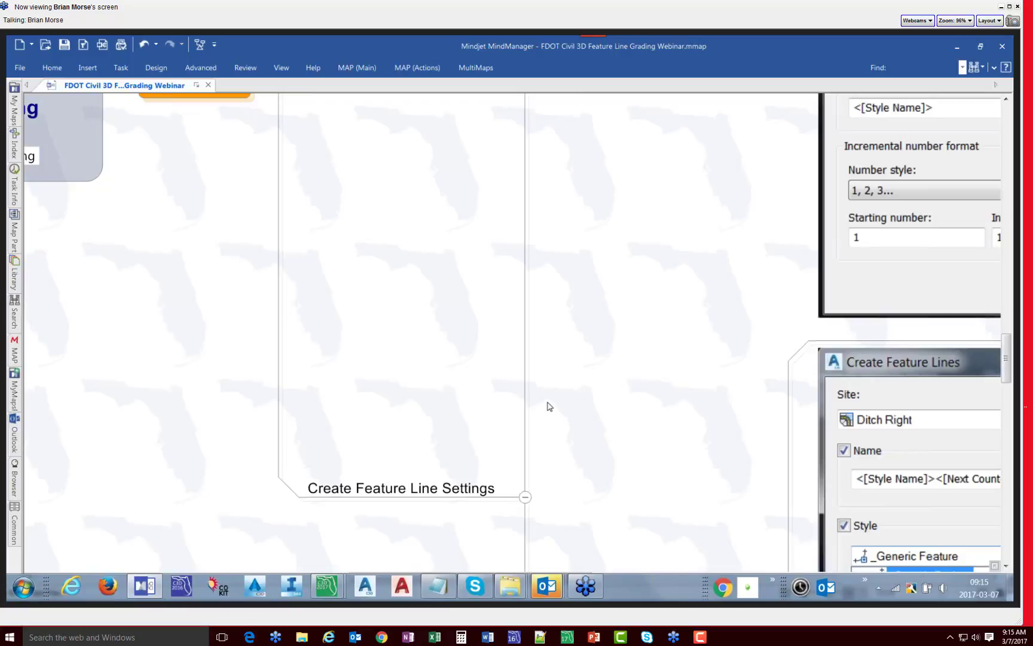
Step: Review the Create Feature Line Settings branch for the name template, ditch style choices and feature line naming convention
scroll(544, 406, "down", 5, "ctrl")
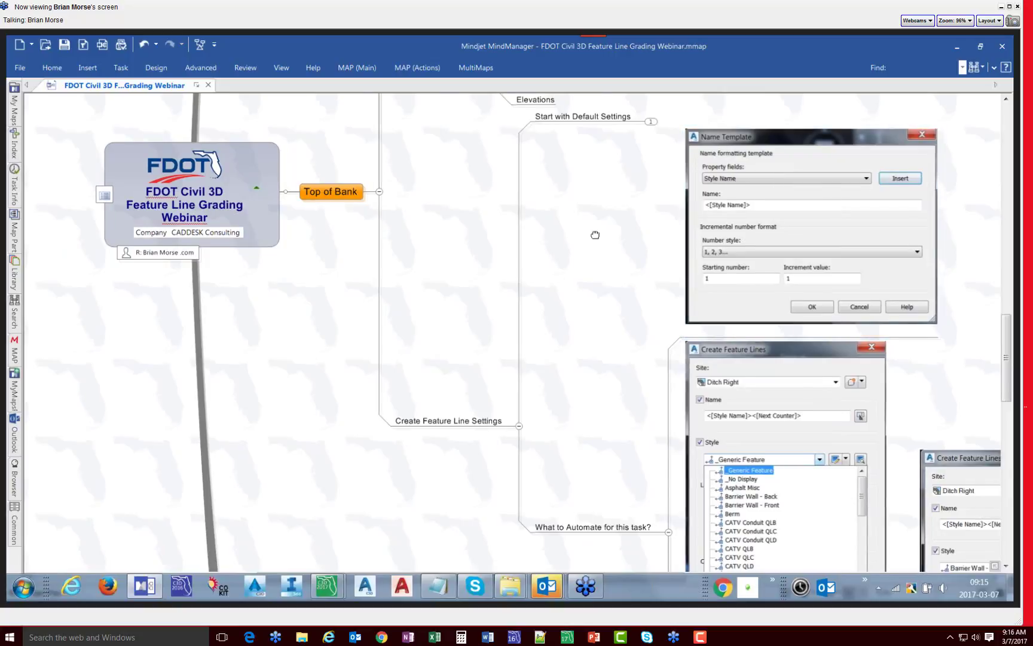
left_click_drag(595, 233, 383, 208)
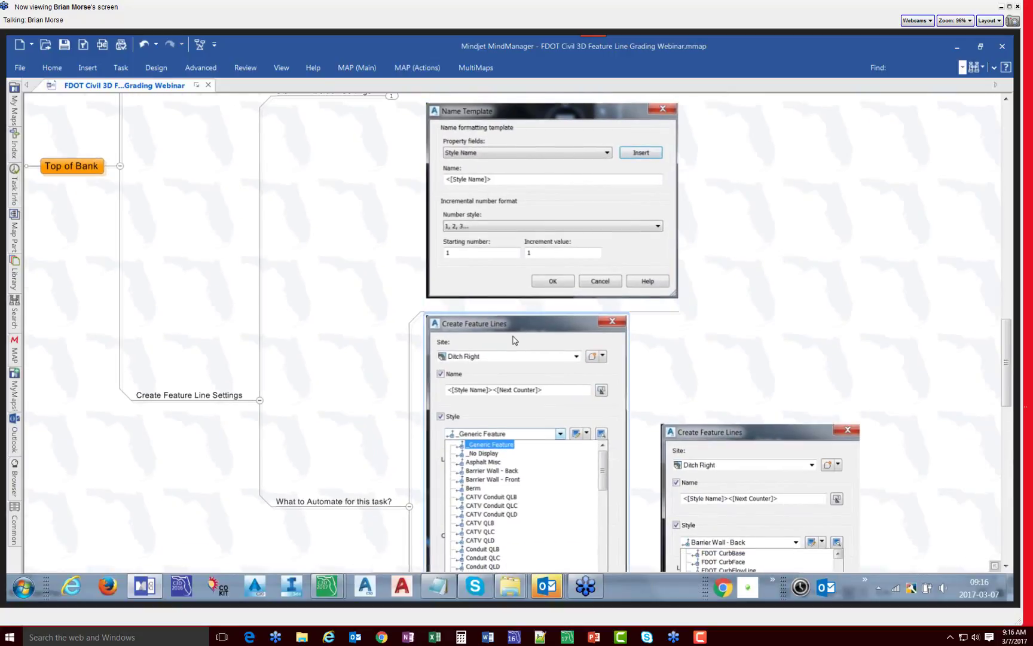
scroll(513, 340, "down", 2)
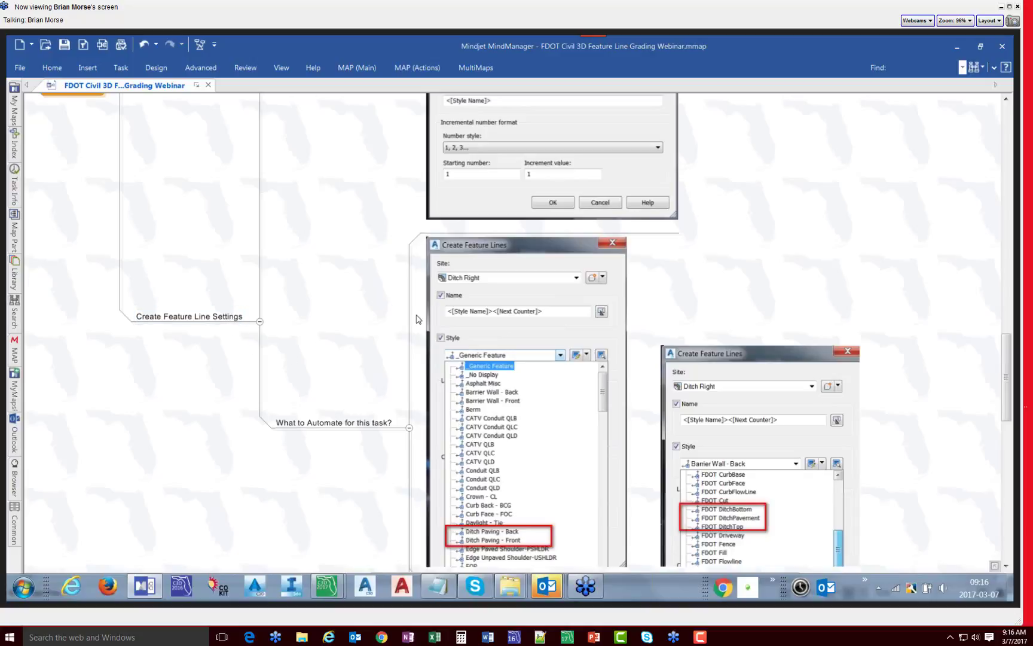
scroll(411, 315, "down", 2)
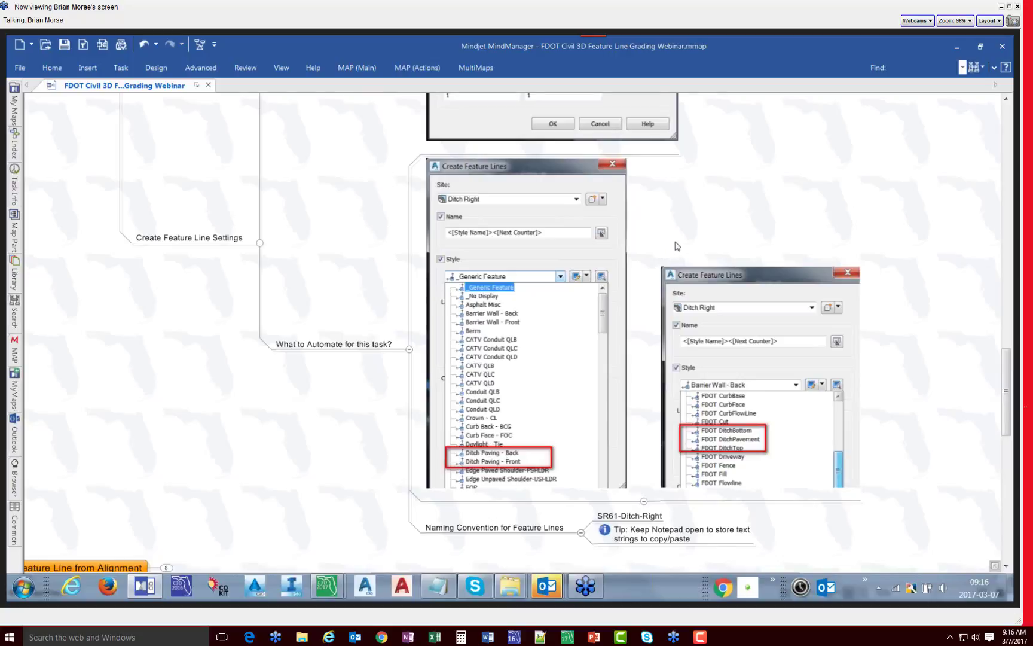
scroll(678, 245, "up", 4)
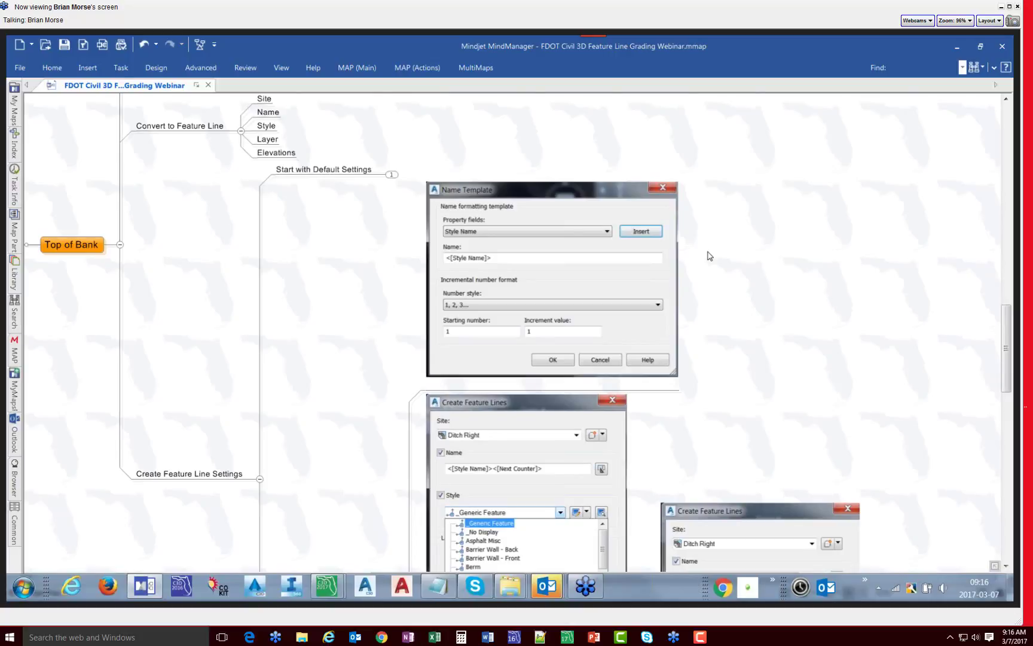
scroll(709, 256, "down", 5)
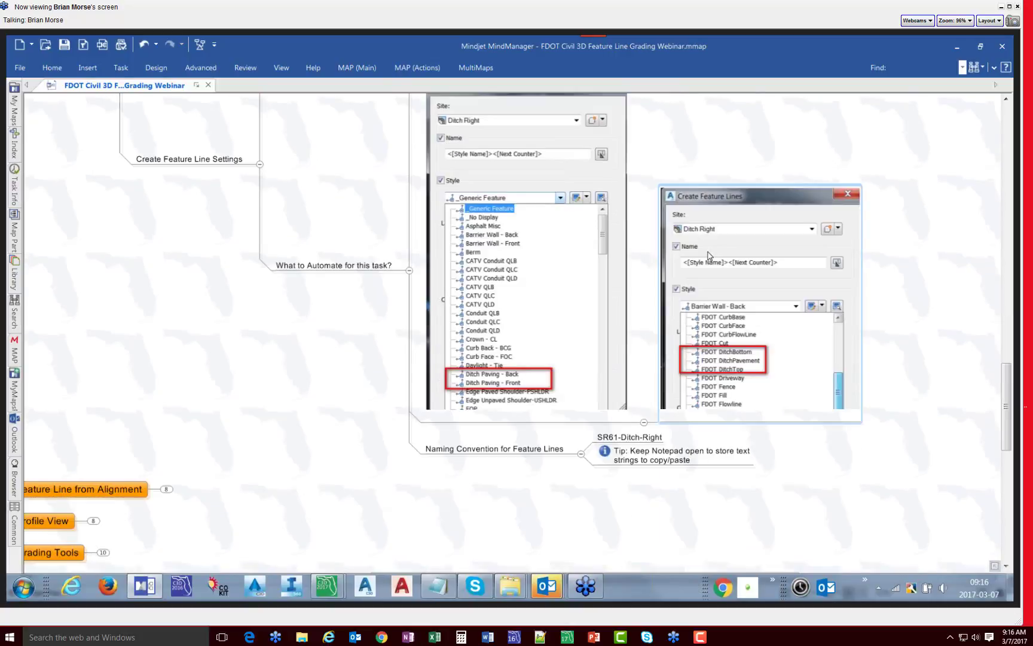
scroll(709, 256, "up", 3)
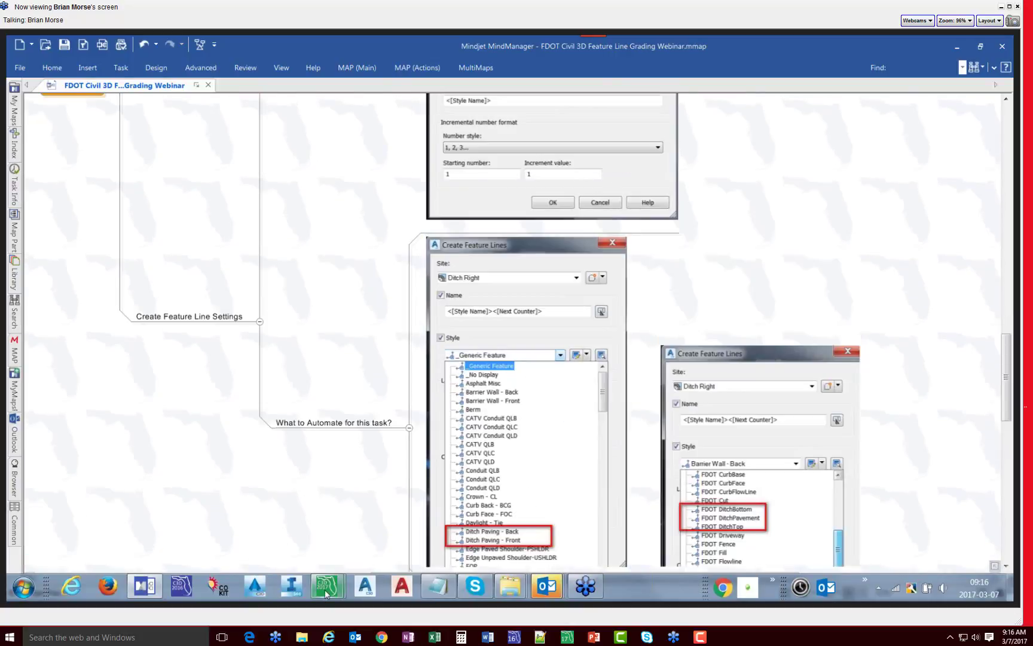
Step: Switch to the Civil 3D Ditch_Grading-1start drawing and run Create Feature Lines from Objects on the top-of-bank polyline beside the pond
mouse_move(325, 592)
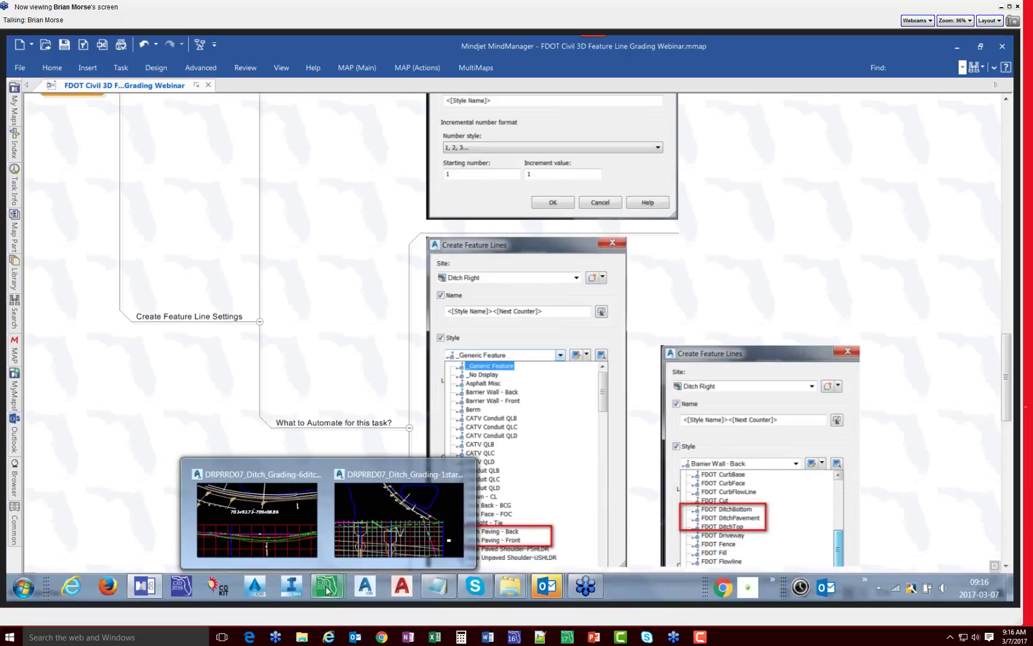
left_click(371, 501)
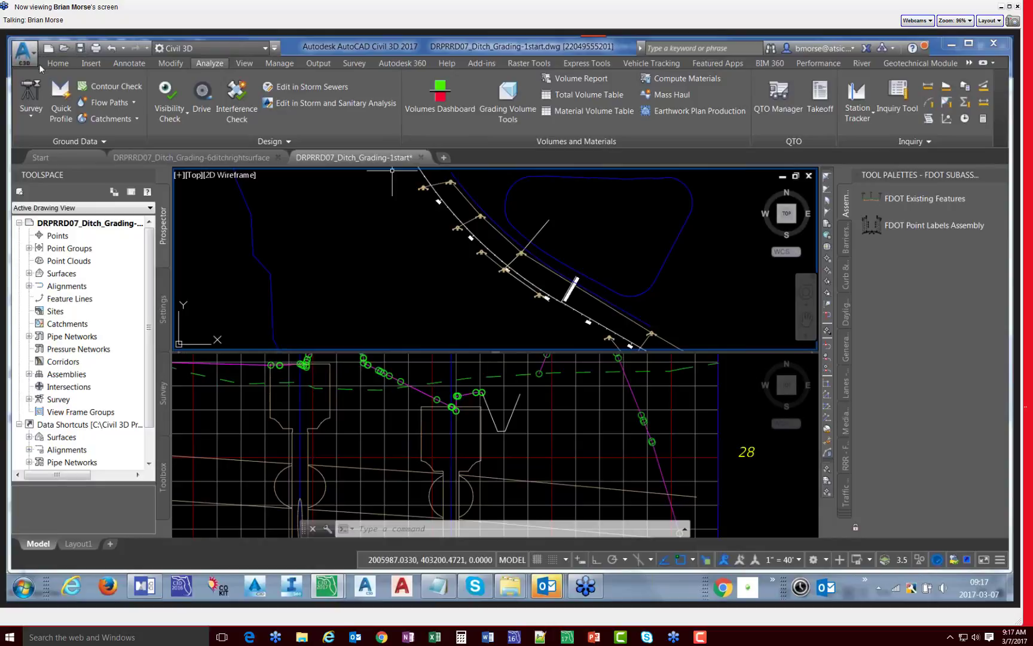
left_click(56, 63)
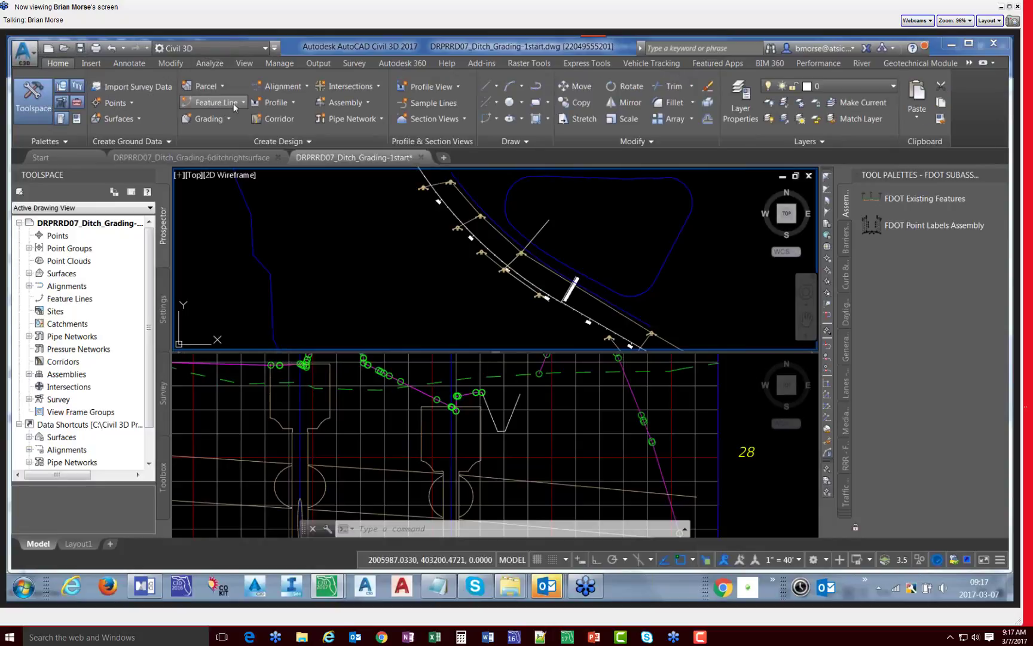
left_click(234, 107)
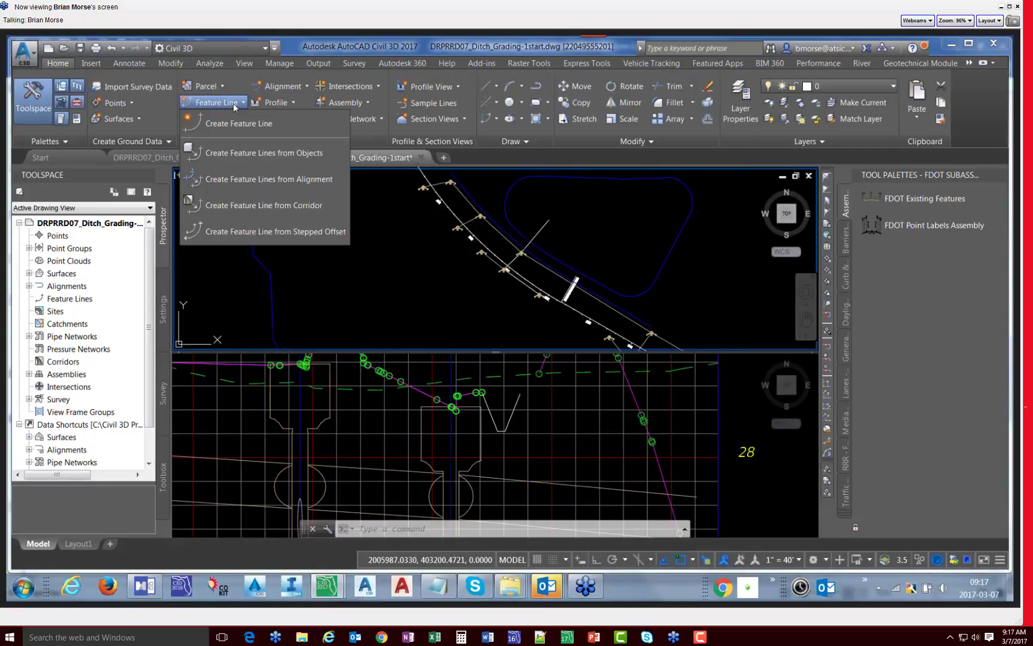
left_click(313, 154)
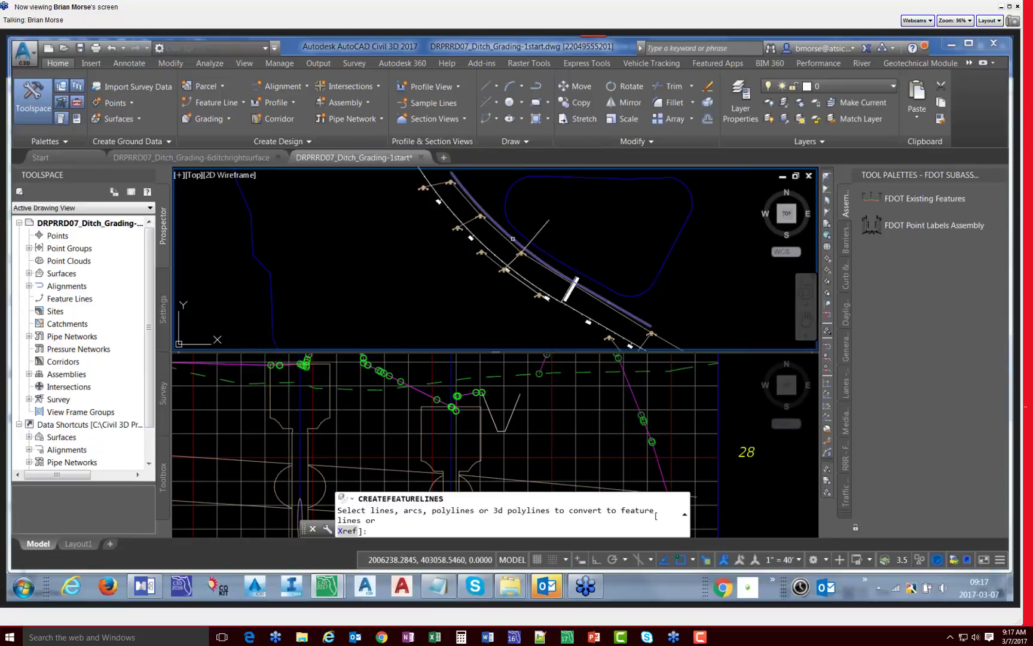
left_click(513, 239)
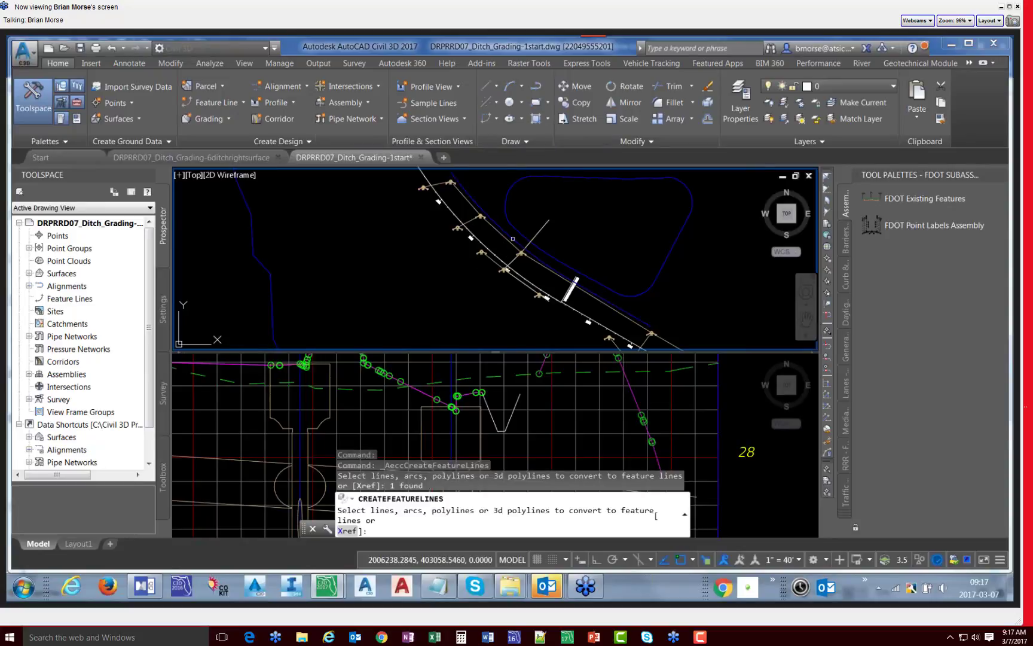
key("Return")
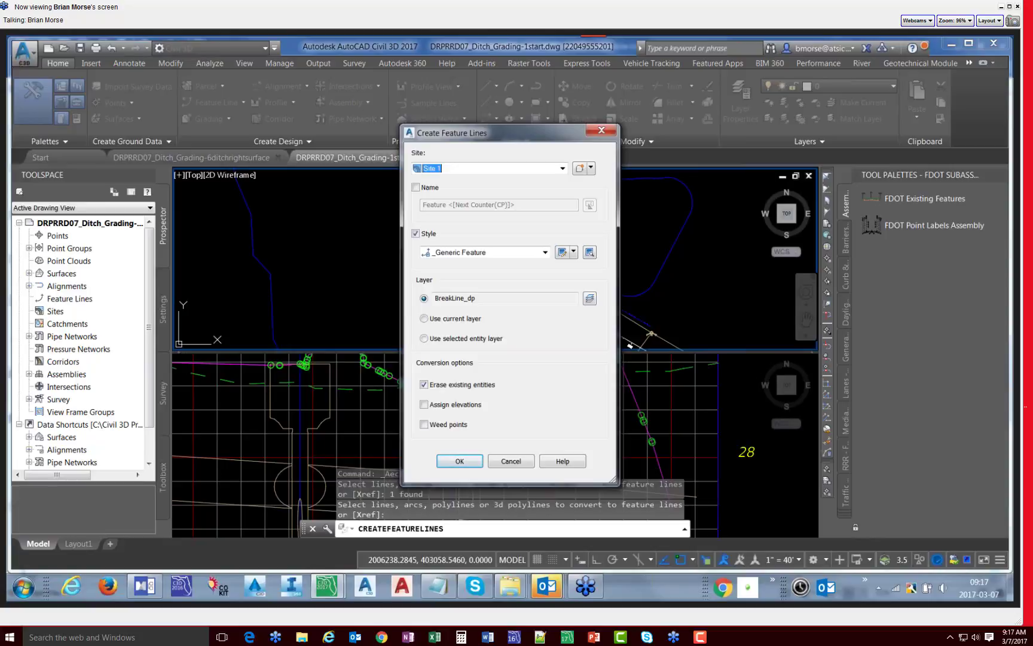
Step: Enable naming for the new feature line and set its style to FDOT DitchTop
left_click(416, 188)
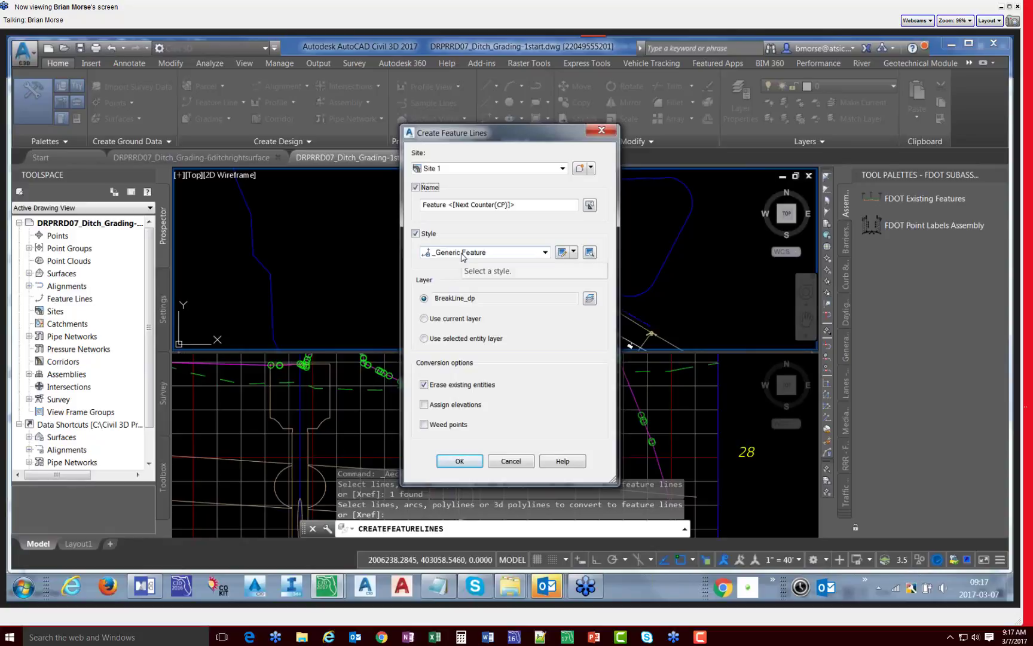
left_click(544, 252)
key("Down")
key("Down")
key("Down")
left_click_drag(591, 302, 590, 377)
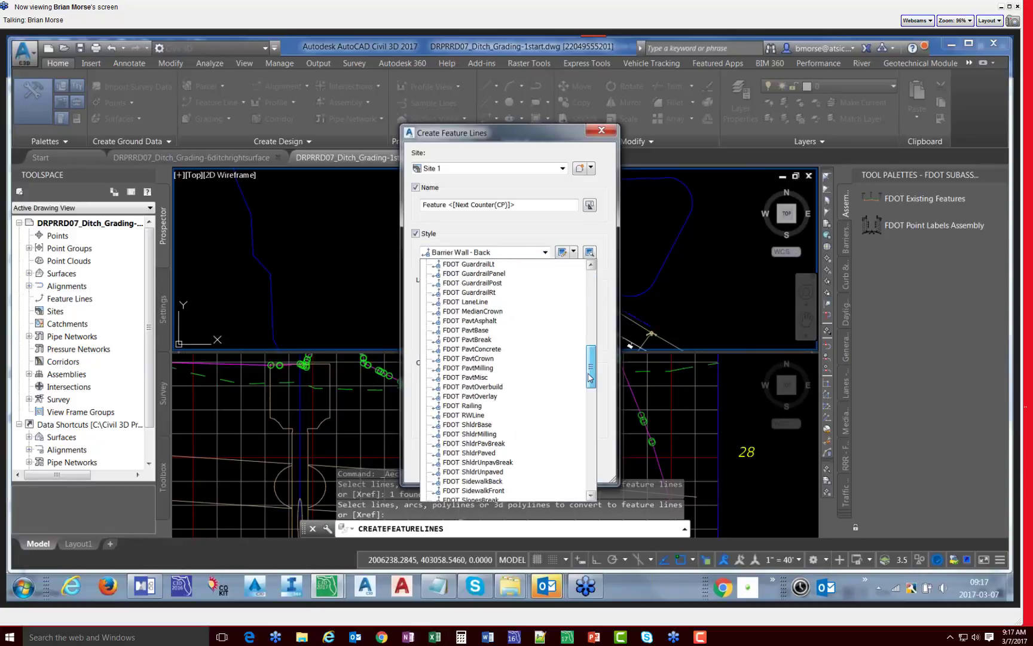
left_click(493, 329)
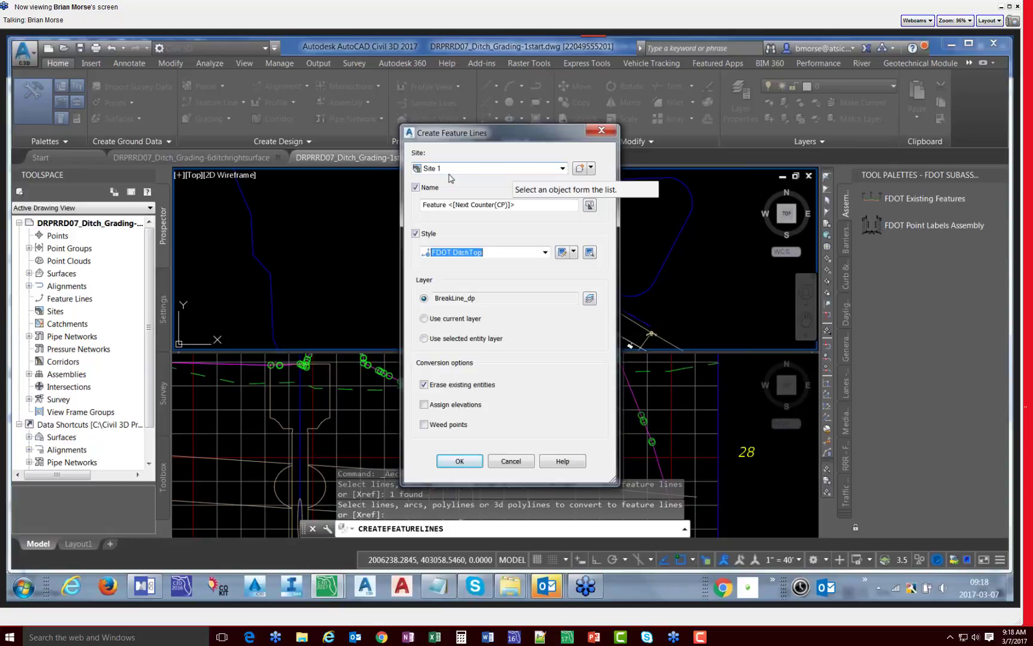
Step: Create a new site named Ditch Right for the feature line
left_click(579, 169)
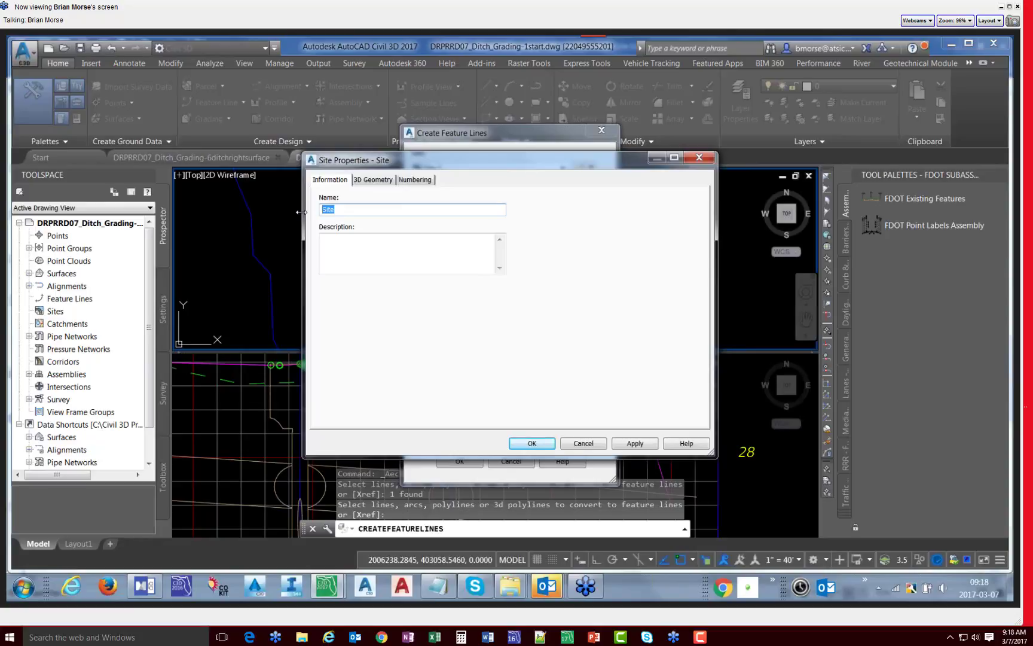
type("Ditch Right")
left_click(634, 443)
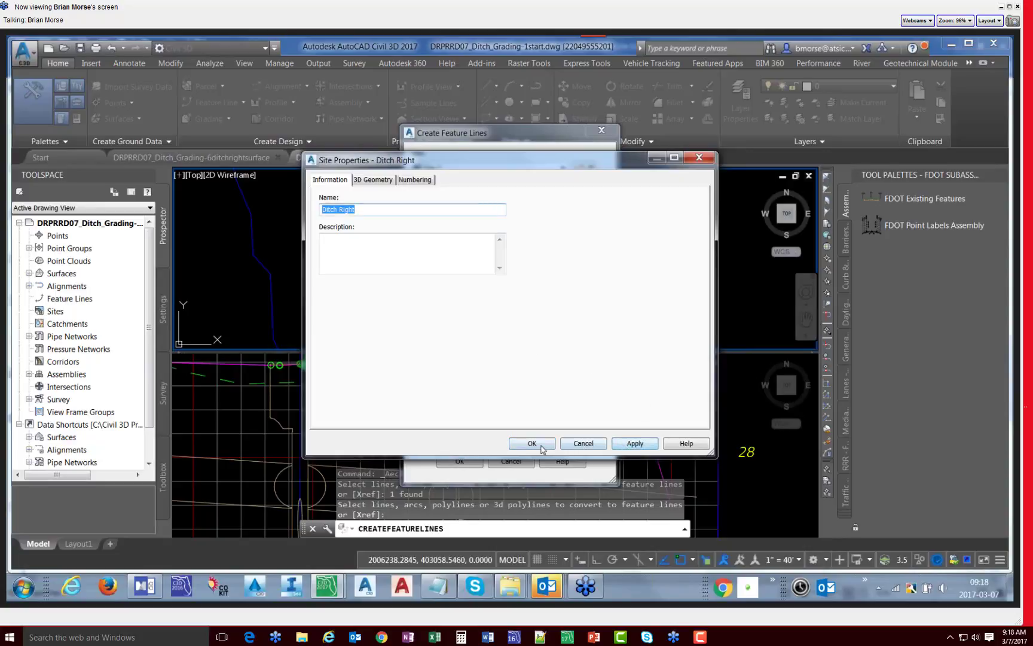
left_click(531, 443)
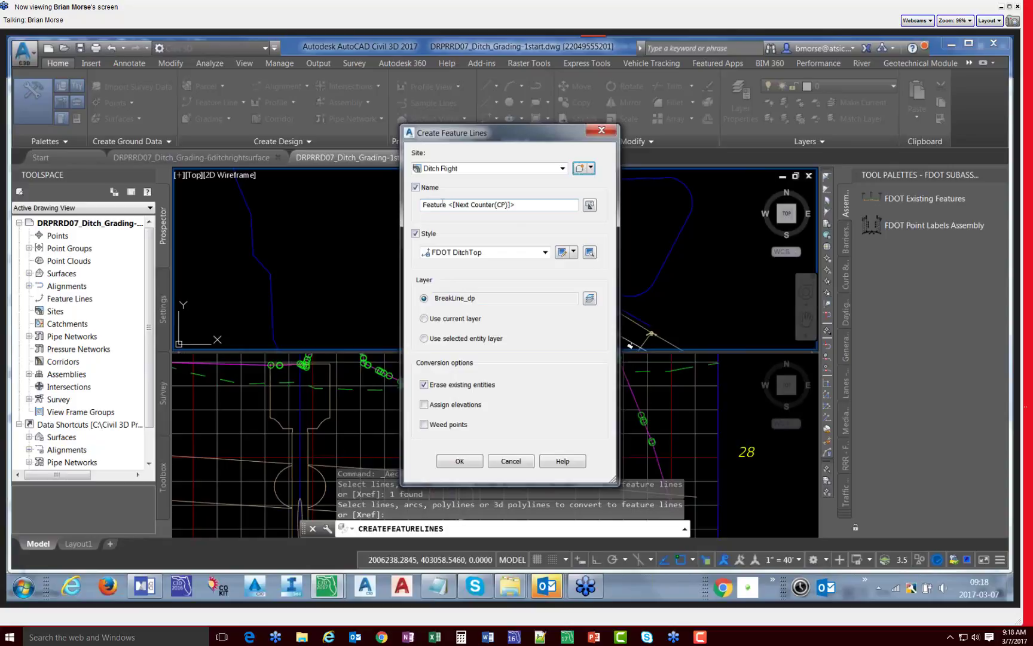
Step: Set the feature line's name template to <[Style Name]>-<[Next Counter]> and create the feature line
left_click(589, 206)
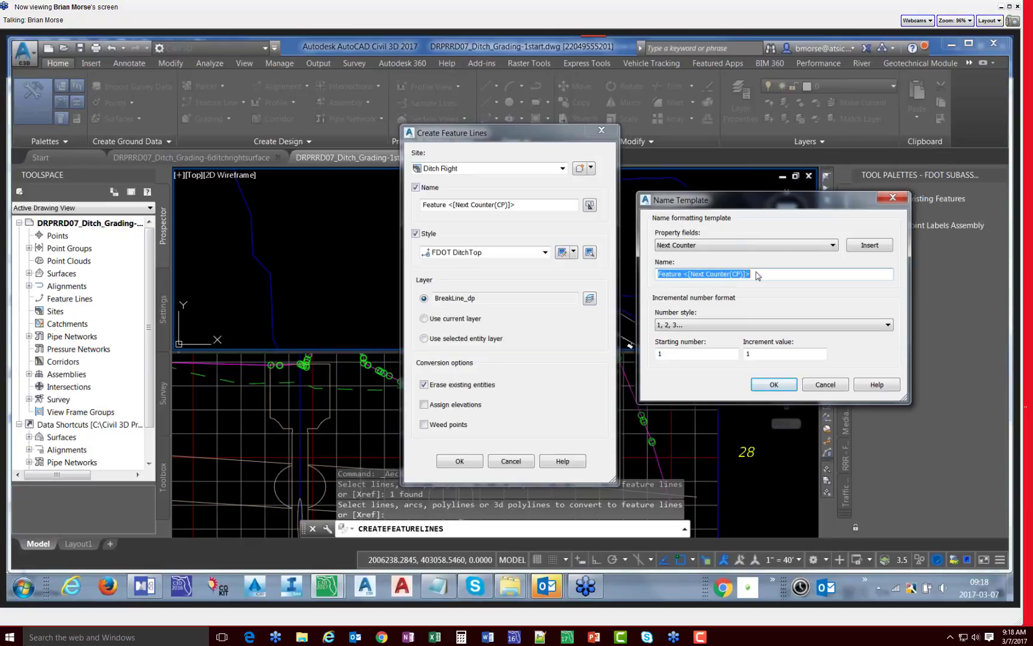
left_click(785, 248)
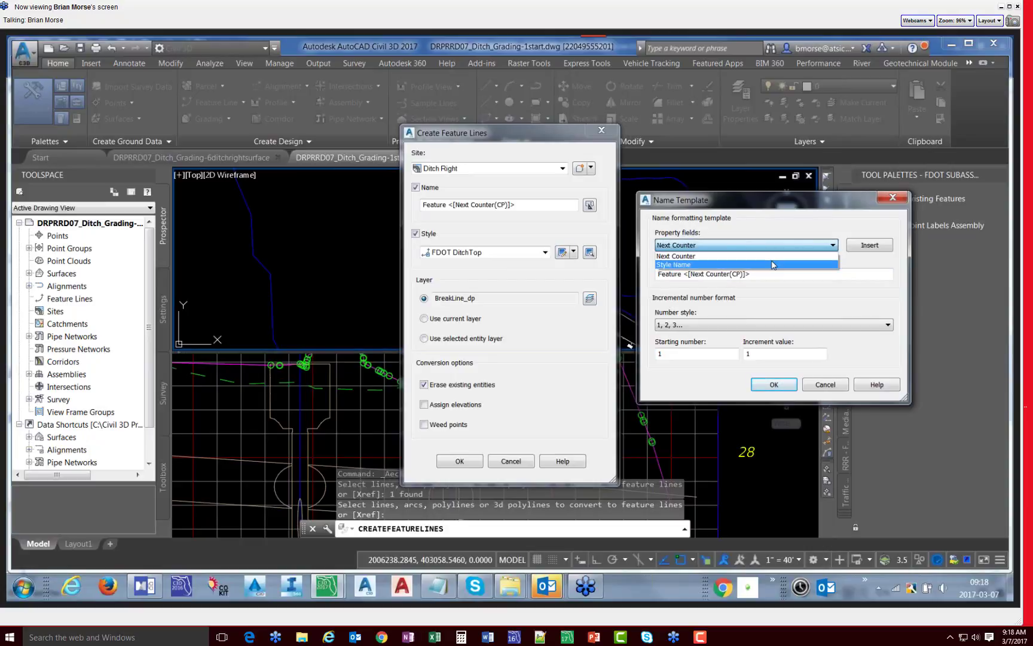
left_click(793, 264)
left_click(865, 245)
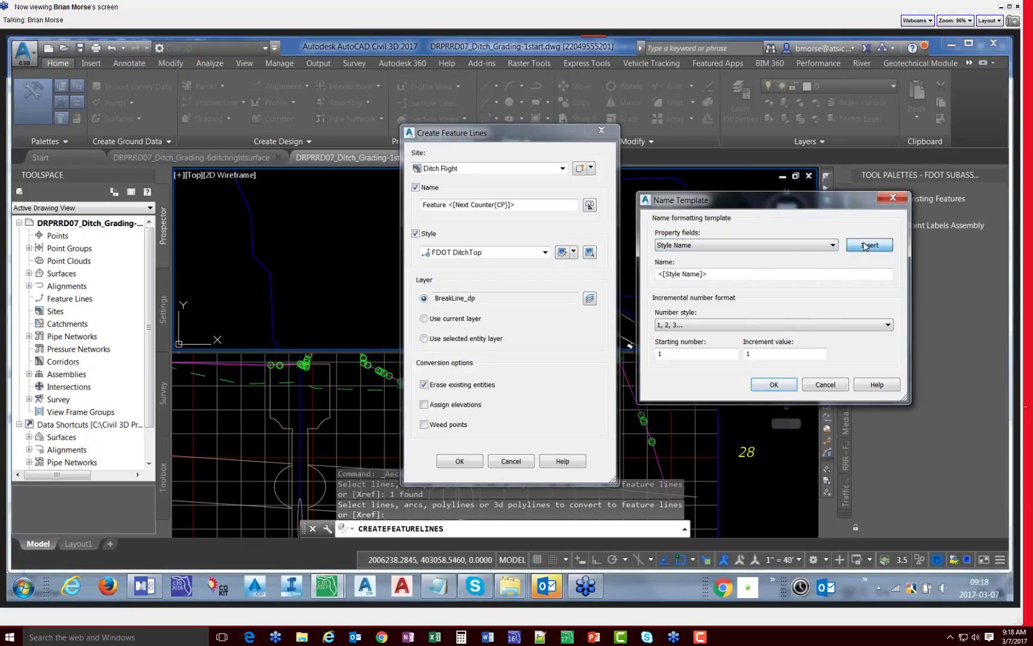
left_click(719, 275)
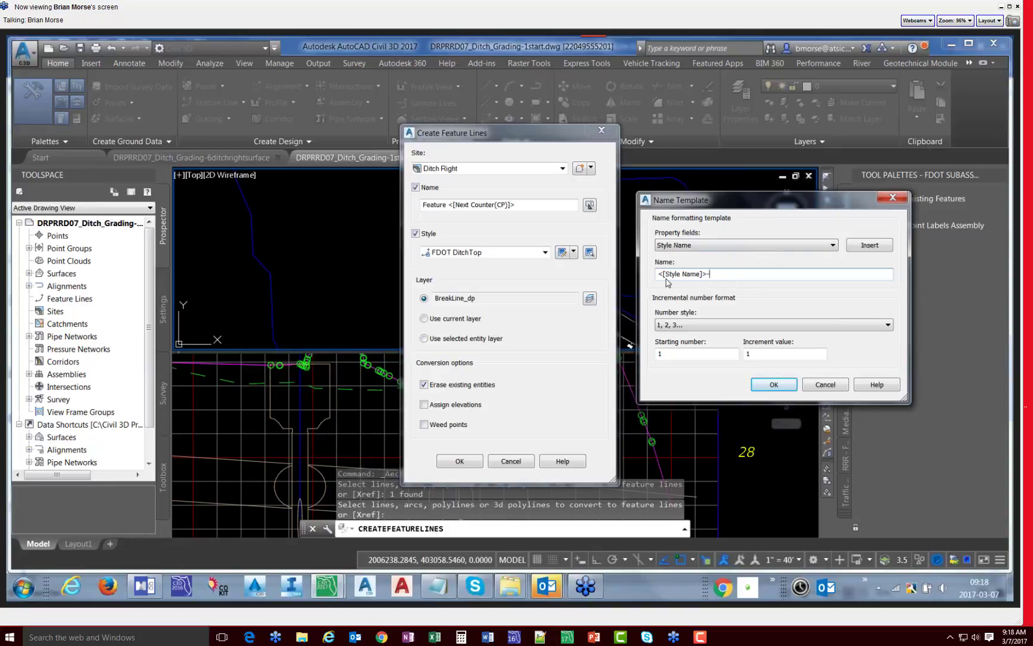
left_click(782, 245)
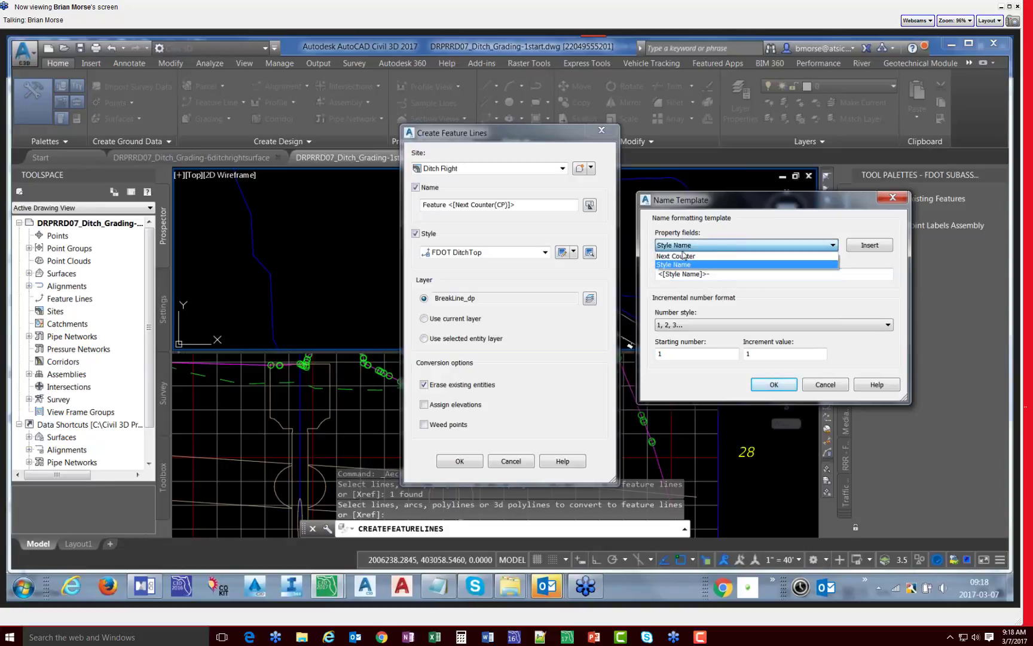
left_click(730, 257)
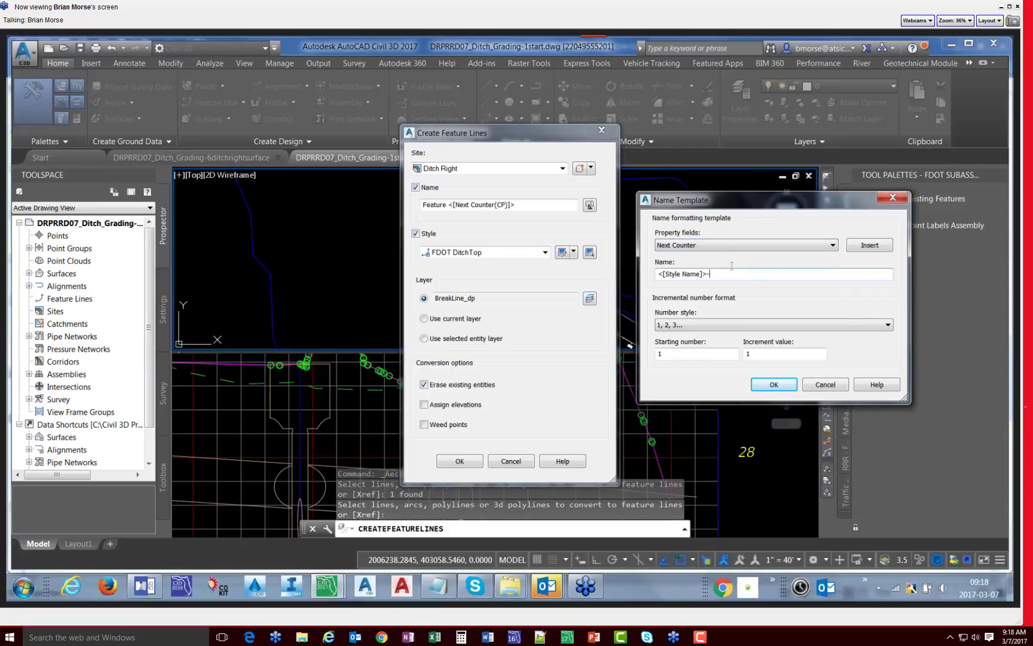
left_click(864, 247)
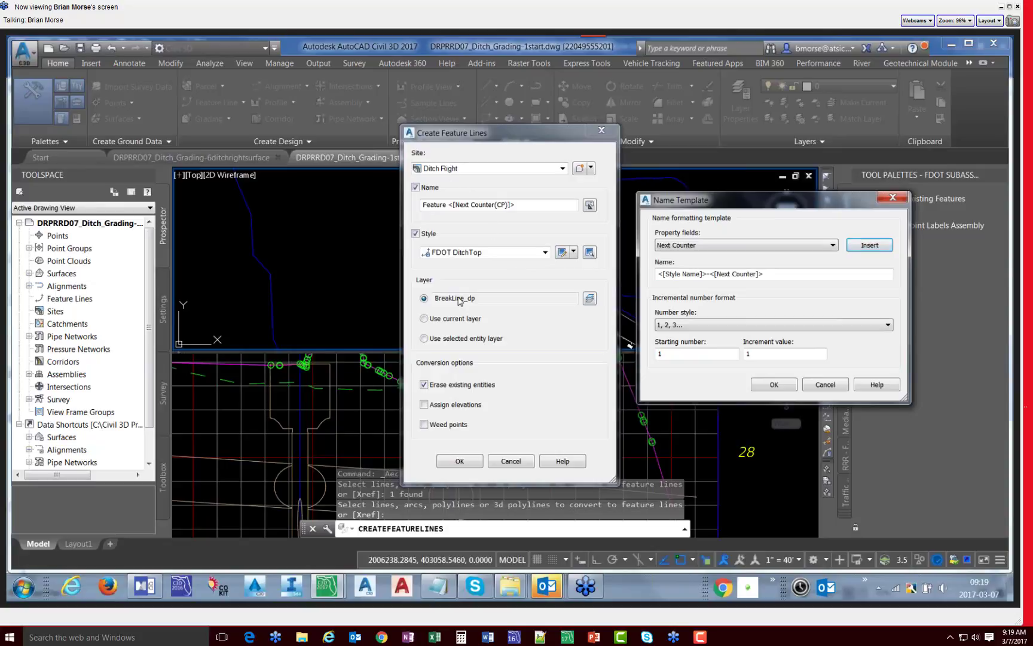
left_click(774, 384)
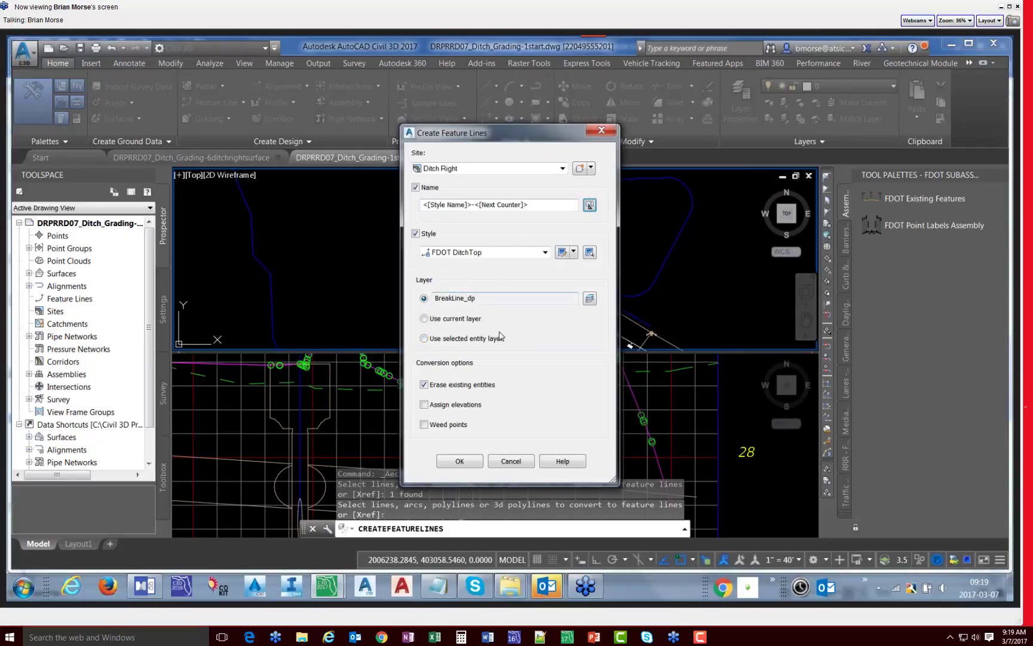
left_click(460, 462)
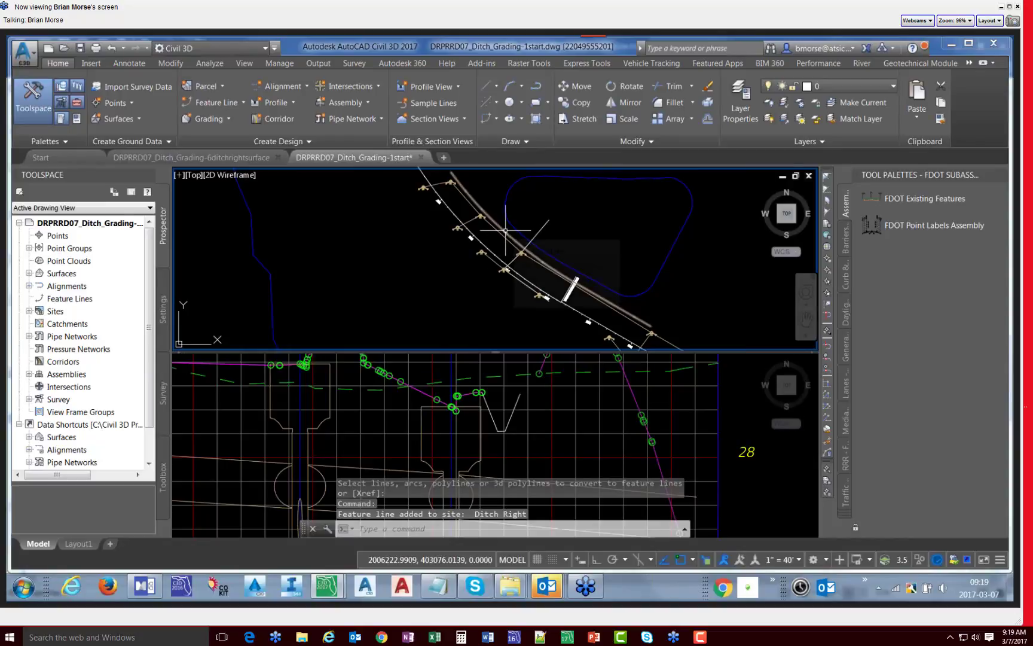
mouse_move(505, 231)
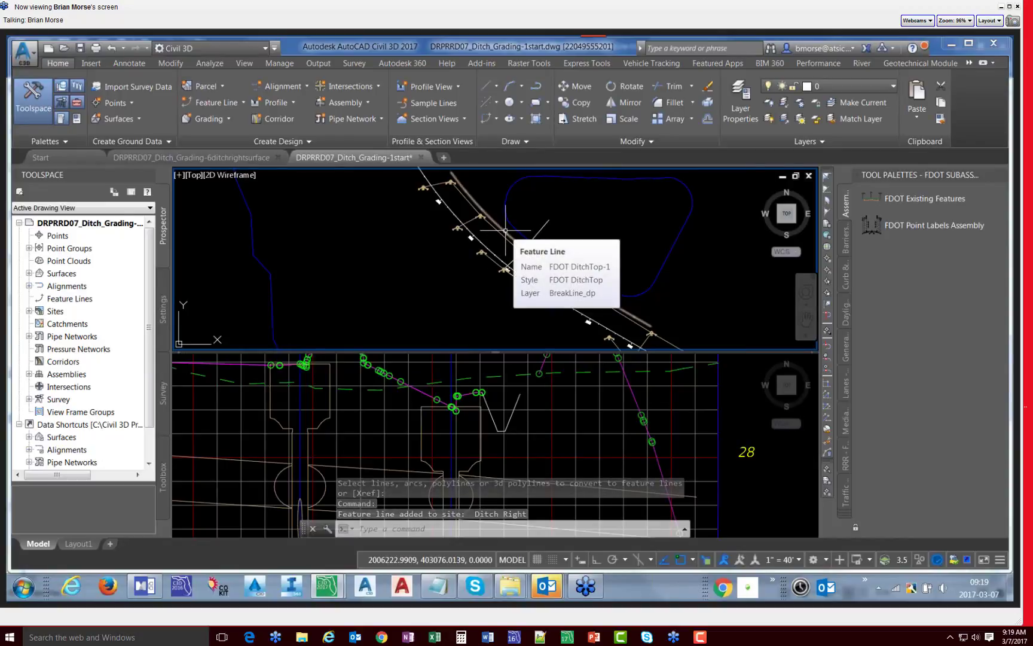
Step: In the Grading command settings for CreateFeatureLines, set Feature Line Name to True under Feature Line Creation
left_click(163, 309)
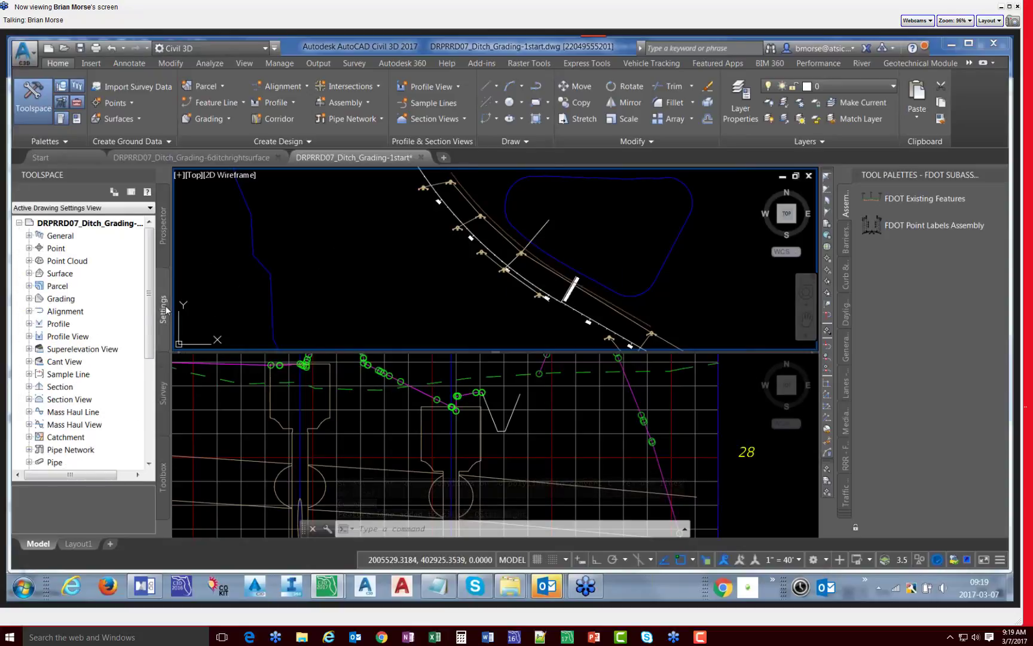
left_click(29, 299)
left_click(38, 337)
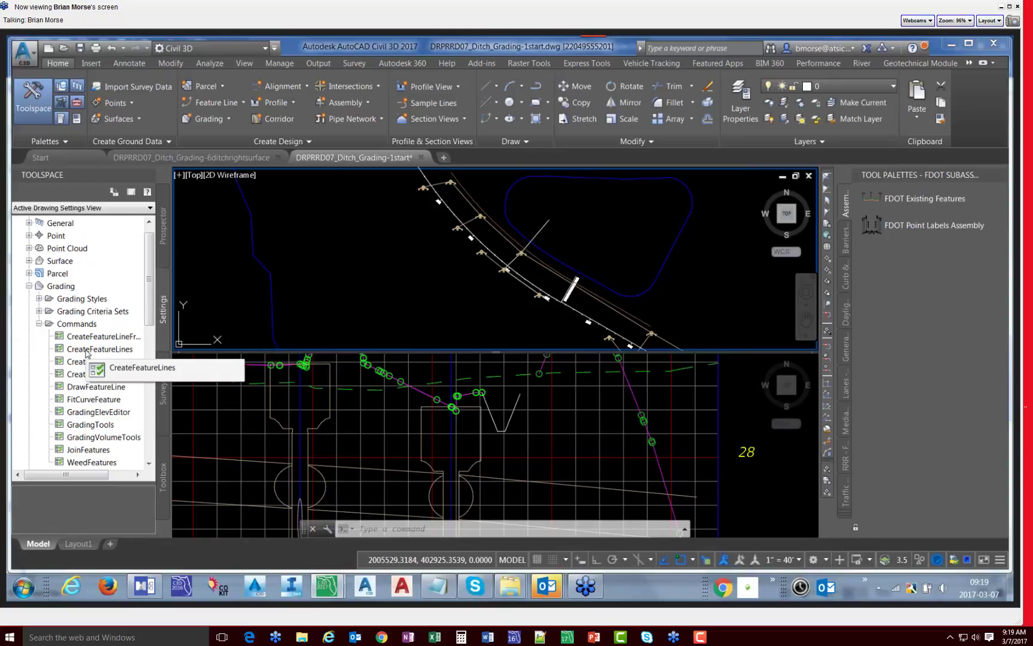
right_click(87, 351)
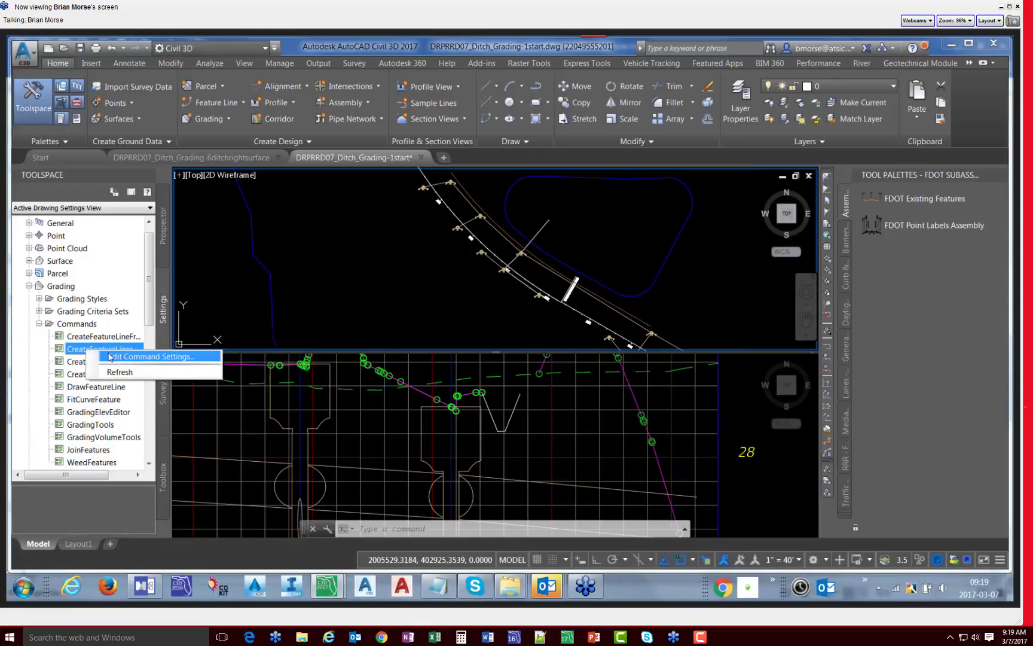
left_click(109, 356)
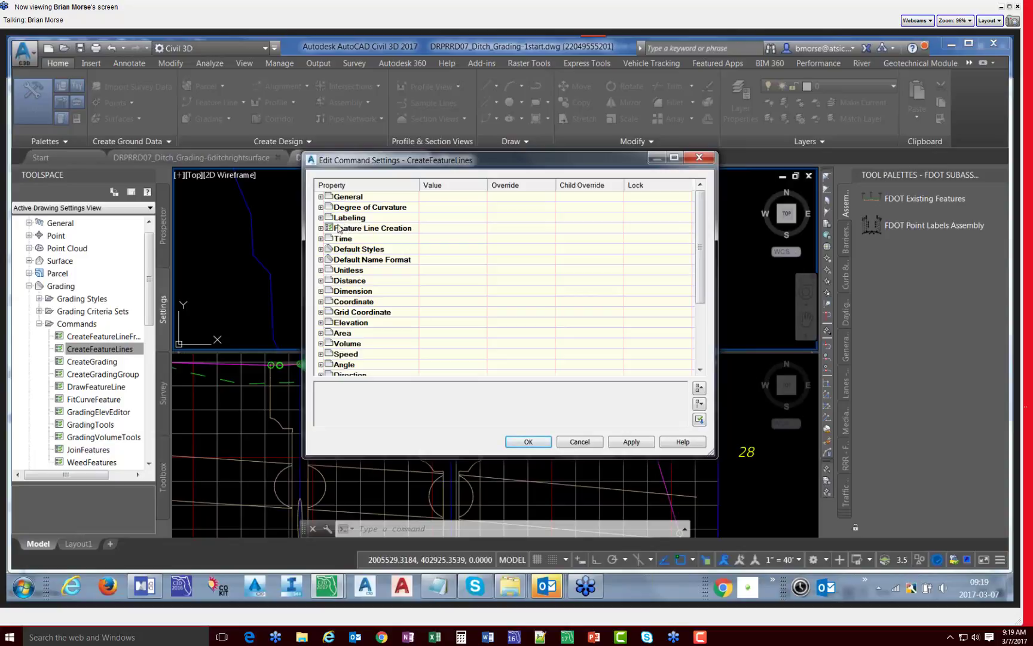
left_click(321, 229)
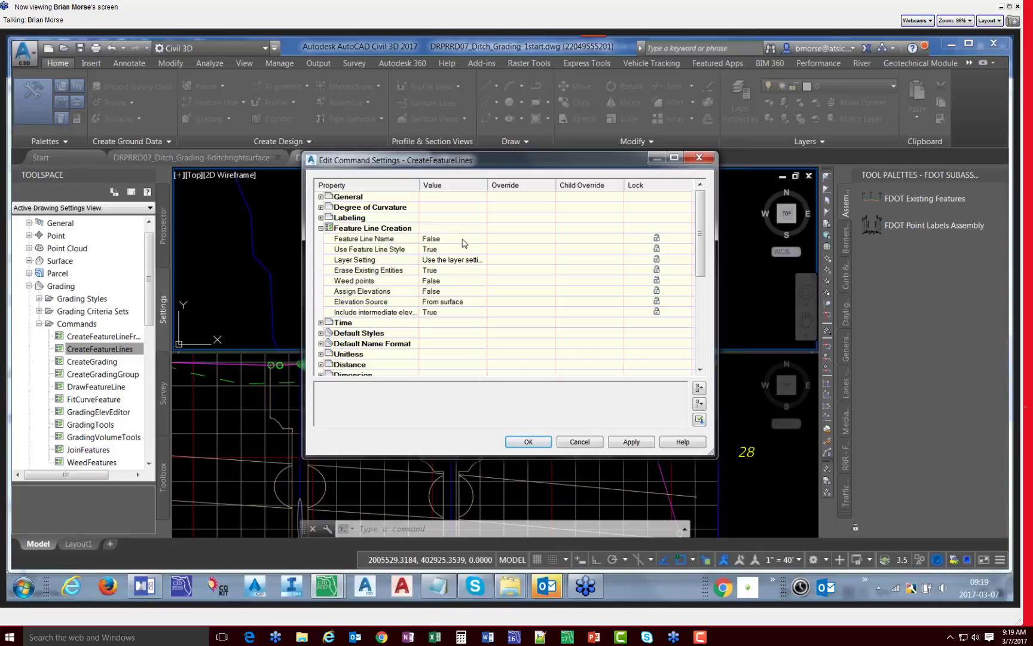
left_click(398, 239)
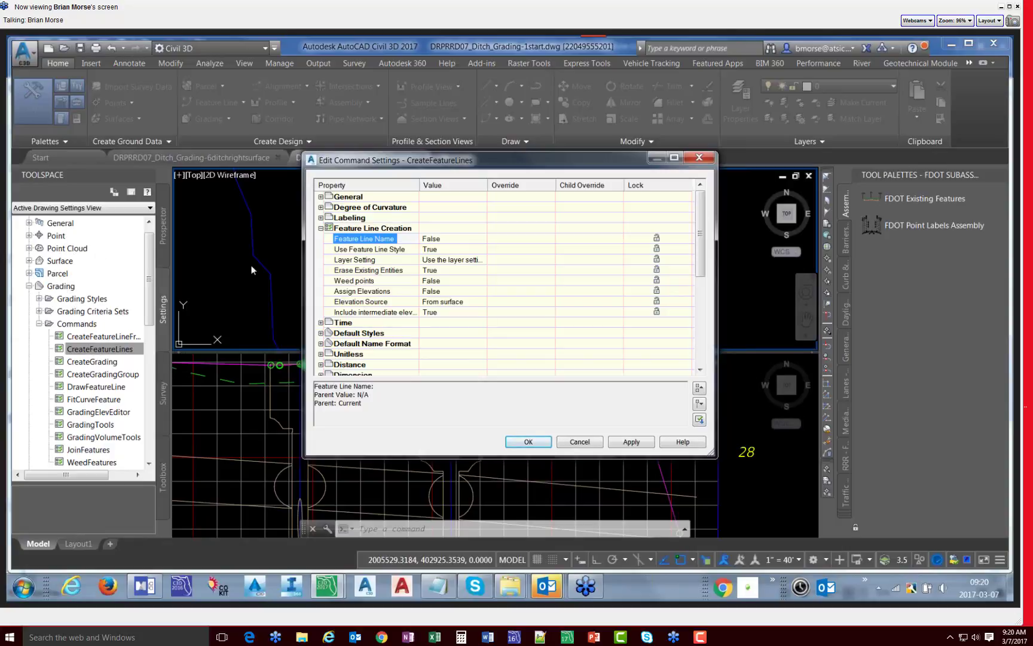
left_click(457, 240)
left_click(483, 238)
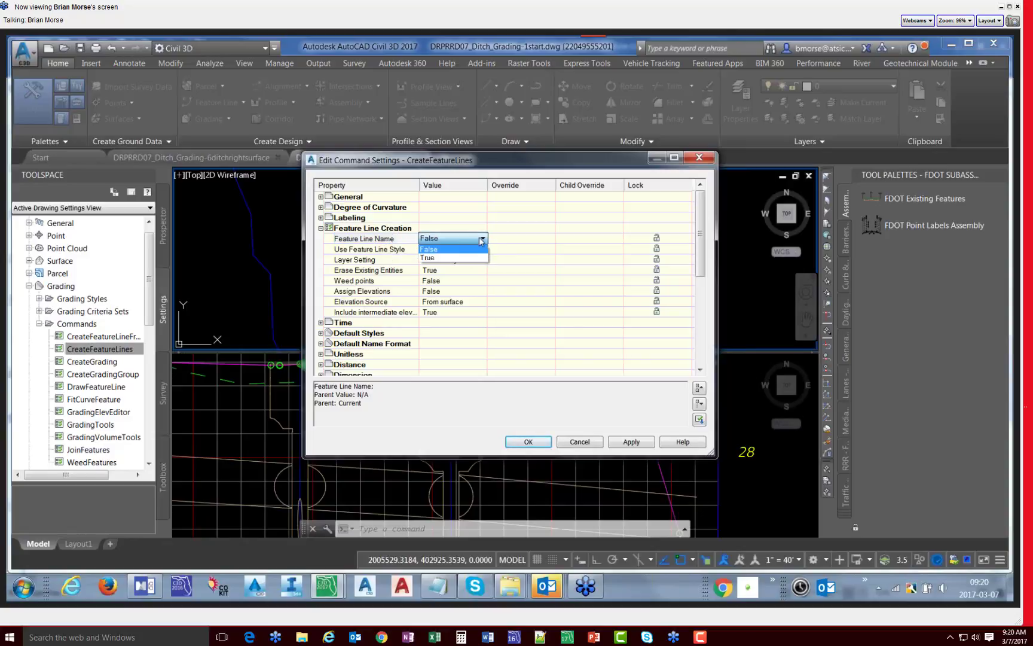
left_click(447, 259)
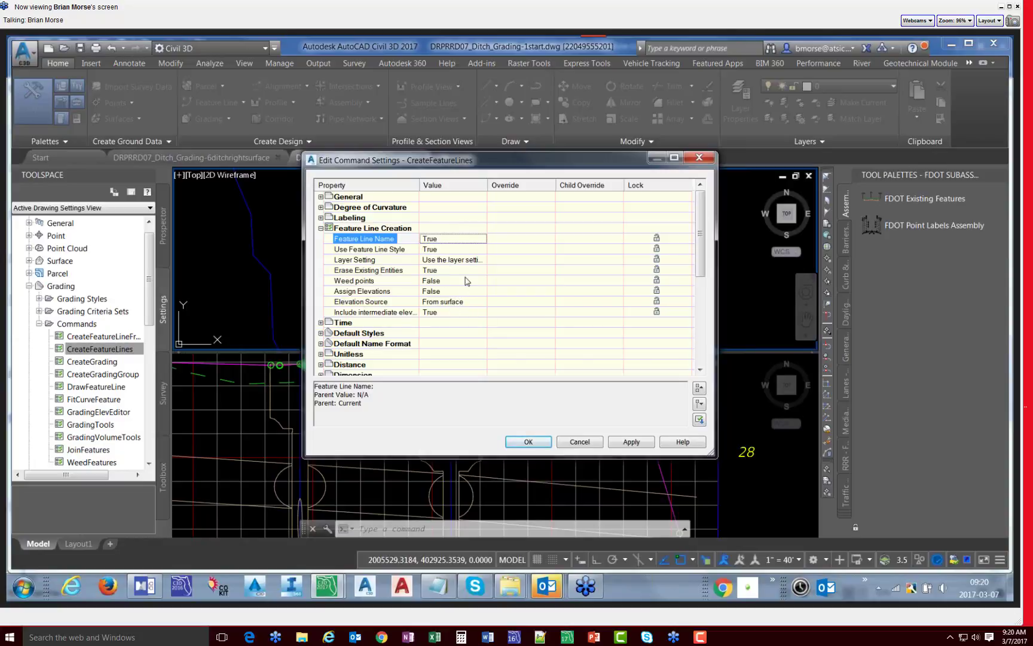
Step: Set the default Feature Line Style for the CreateFeatureLines command to FDOT DitchTop
left_click(321, 333)
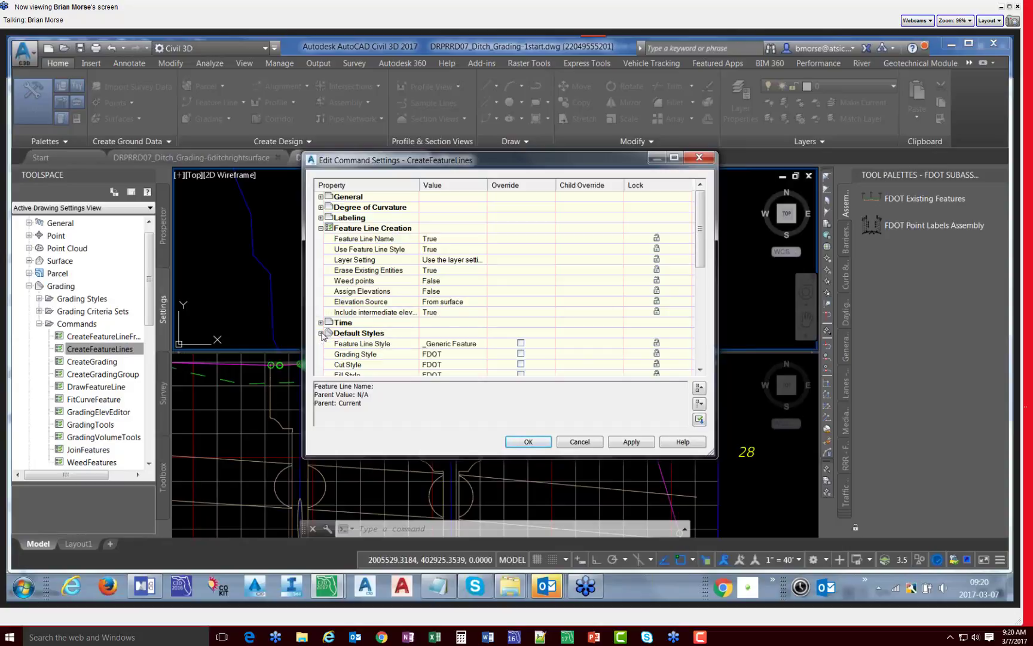
left_click(478, 346)
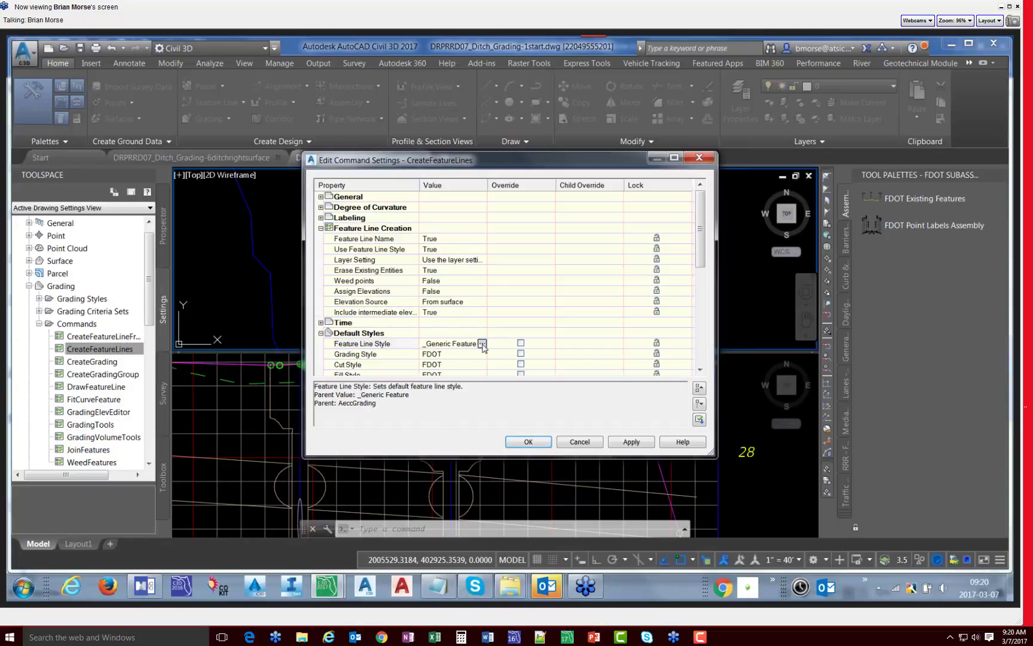
left_click(481, 344)
left_click(533, 302)
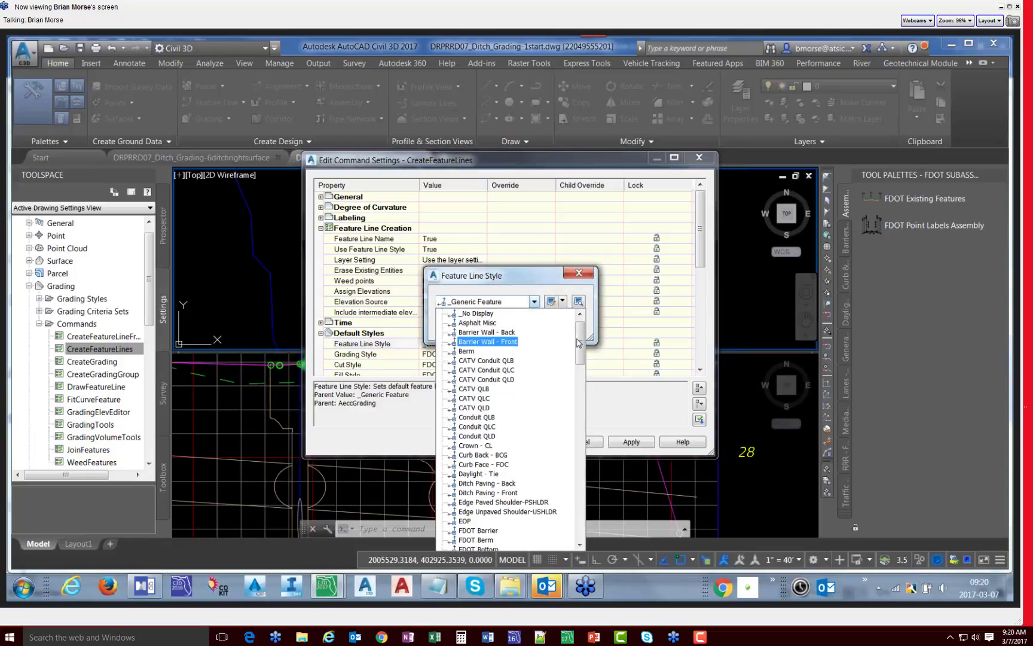
left_click_drag(578, 342, 580, 389)
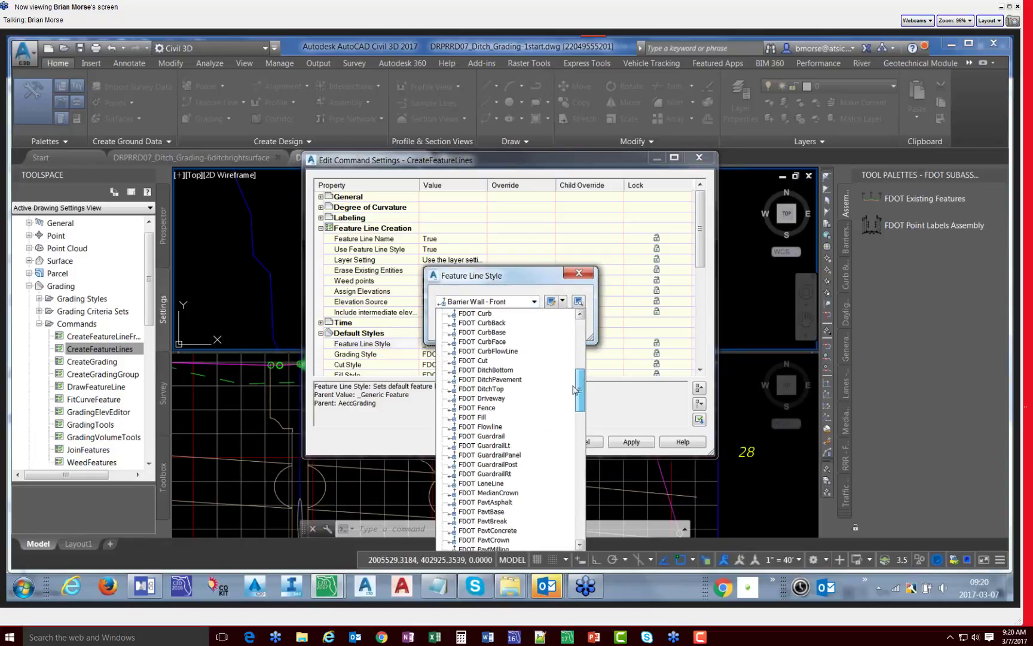
left_click(494, 389)
left_click(495, 389)
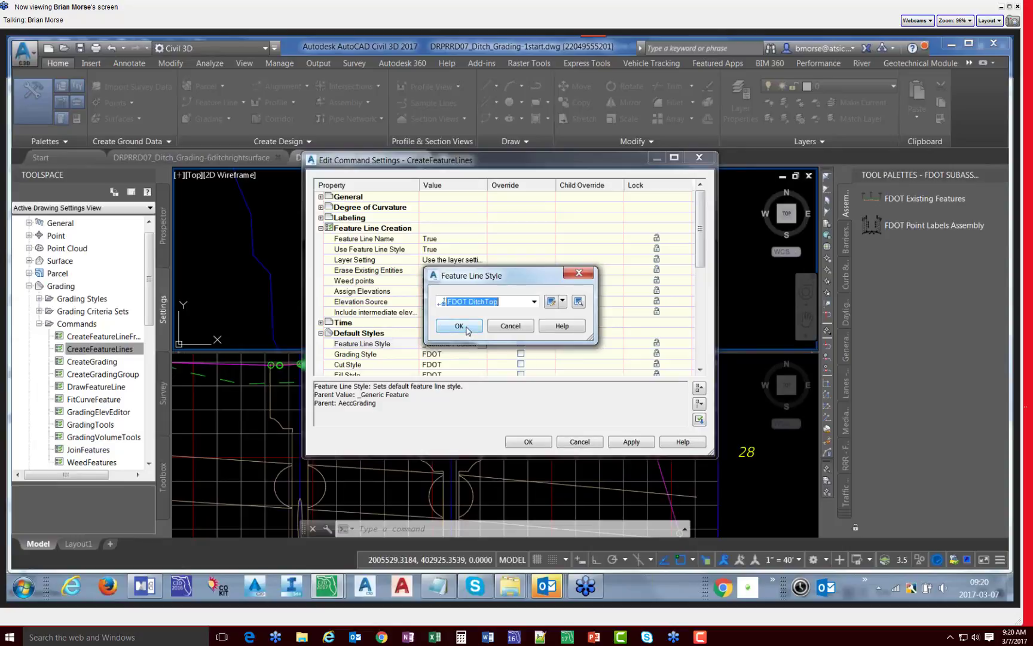
left_click(459, 328)
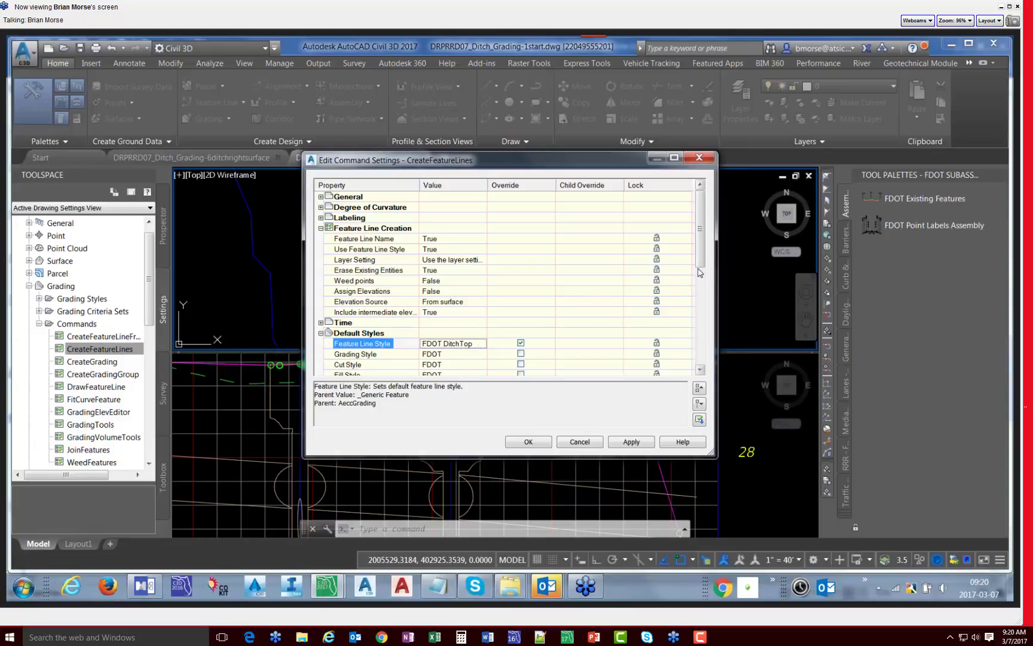
Step: Check which parent the Feature Line Name Template under Default Name Format inherits from, and apply the CreateFeatureLines command settings
left_click_drag(701, 261, 701, 290)
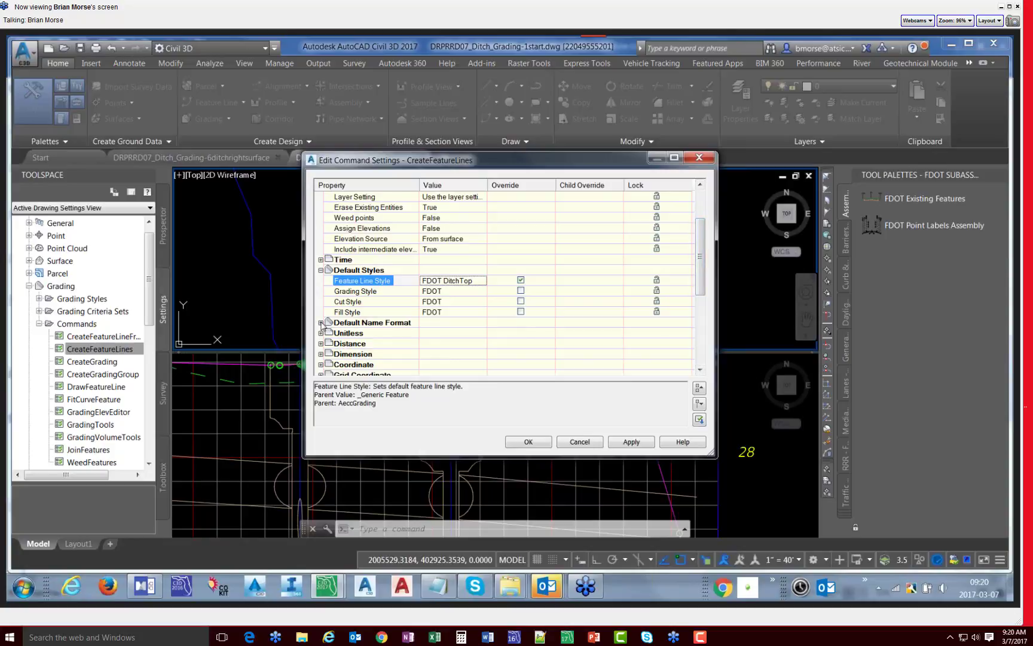
left_click(321, 322)
left_click(363, 333)
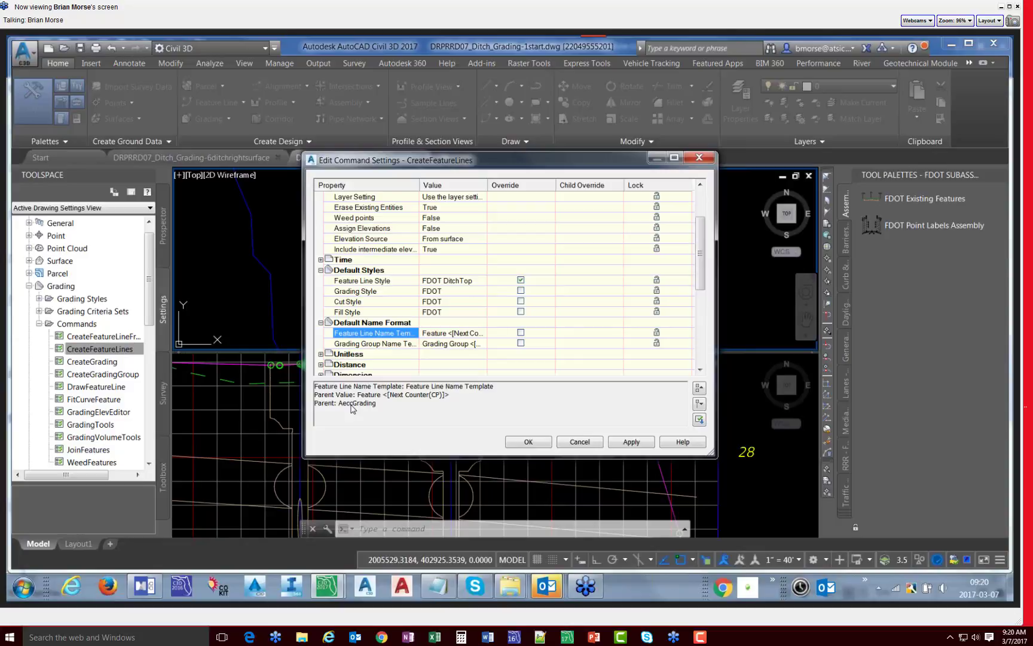
left_click(631, 443)
left_click(530, 441)
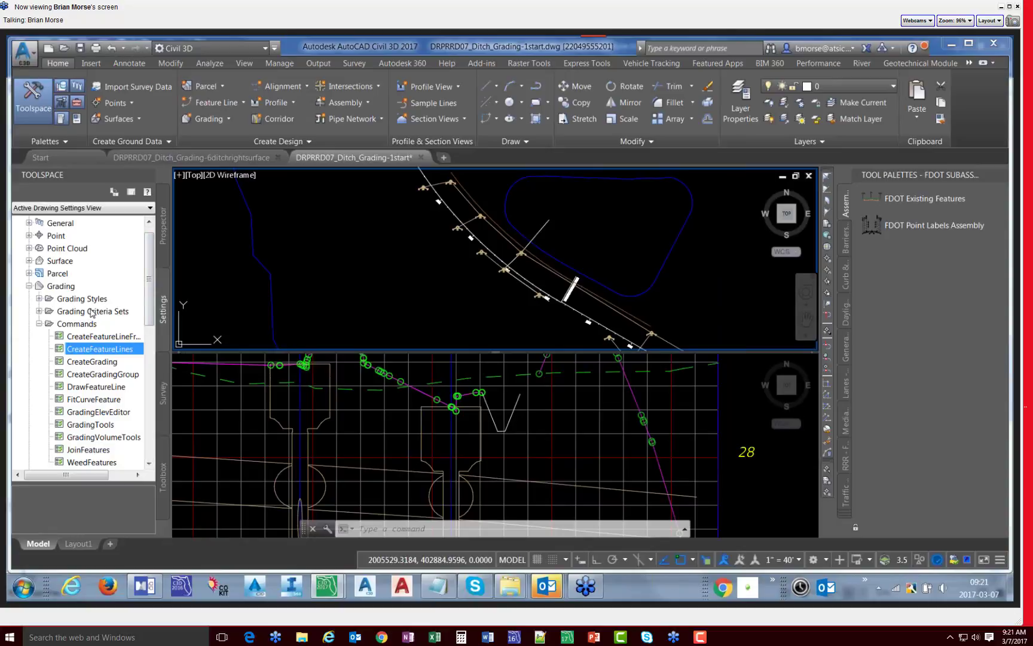
Step: Open the Grading feature settings and check the parent of the Feature Line Name Template under Default Name Format
right_click(60, 287)
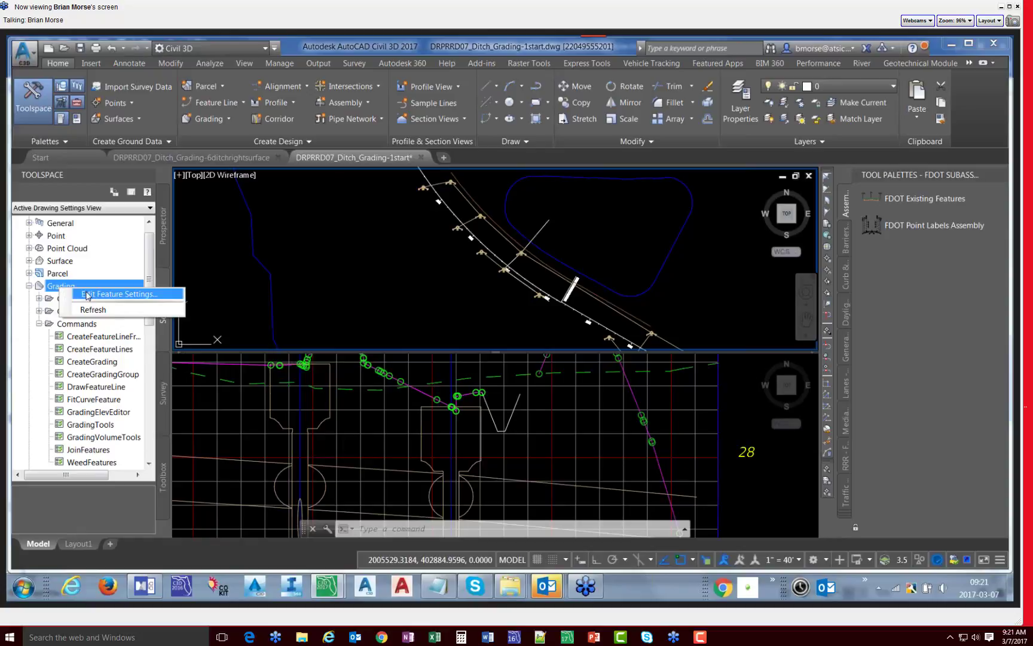
left_click(107, 294)
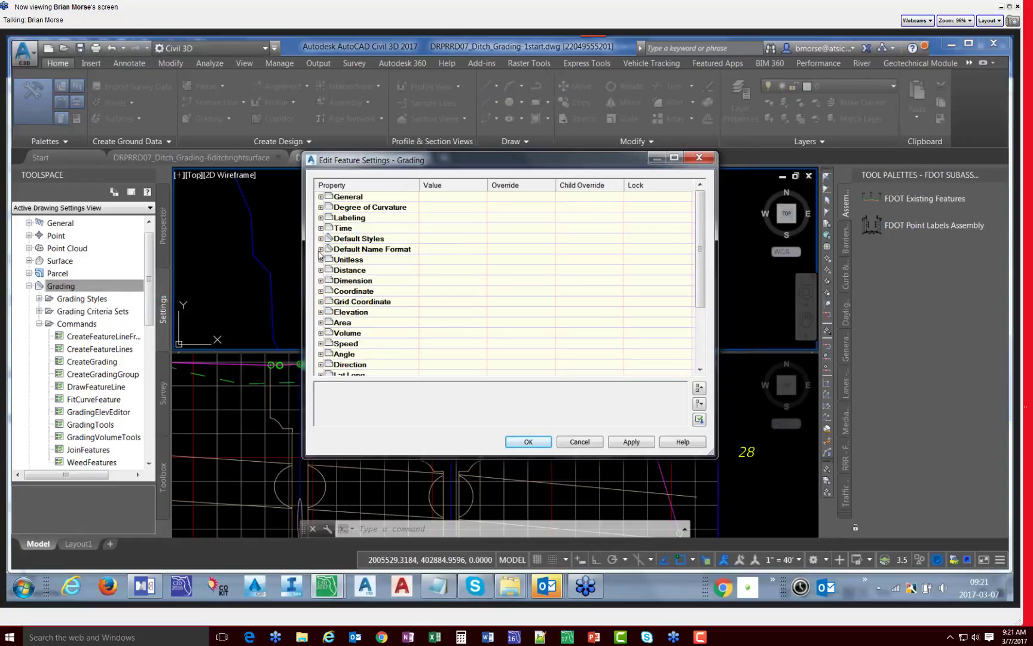
left_click(320, 250)
left_click(351, 261)
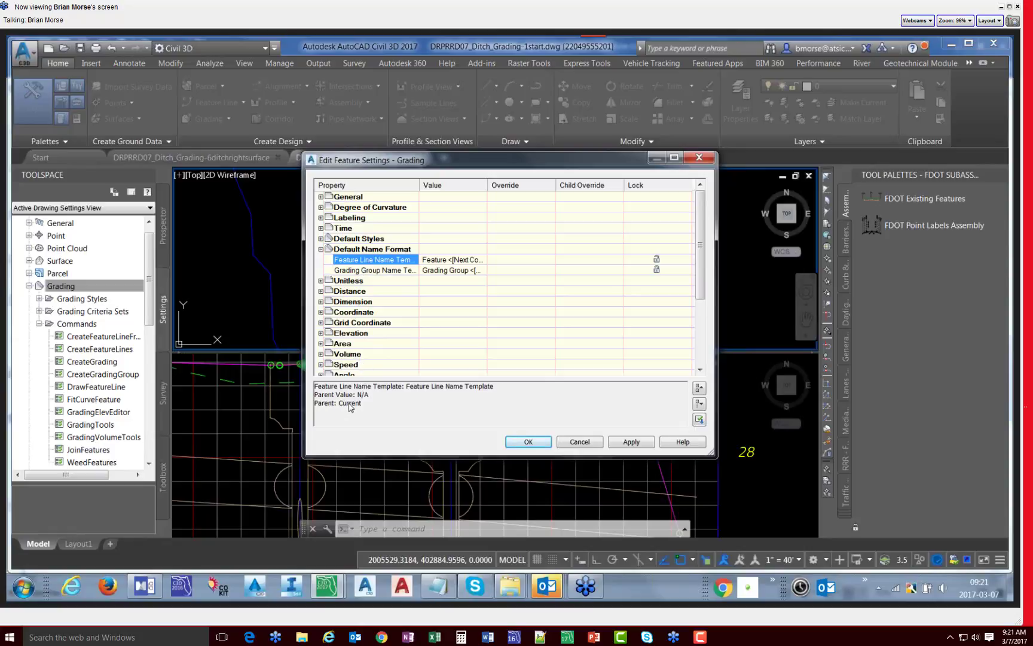
left_click(442, 264)
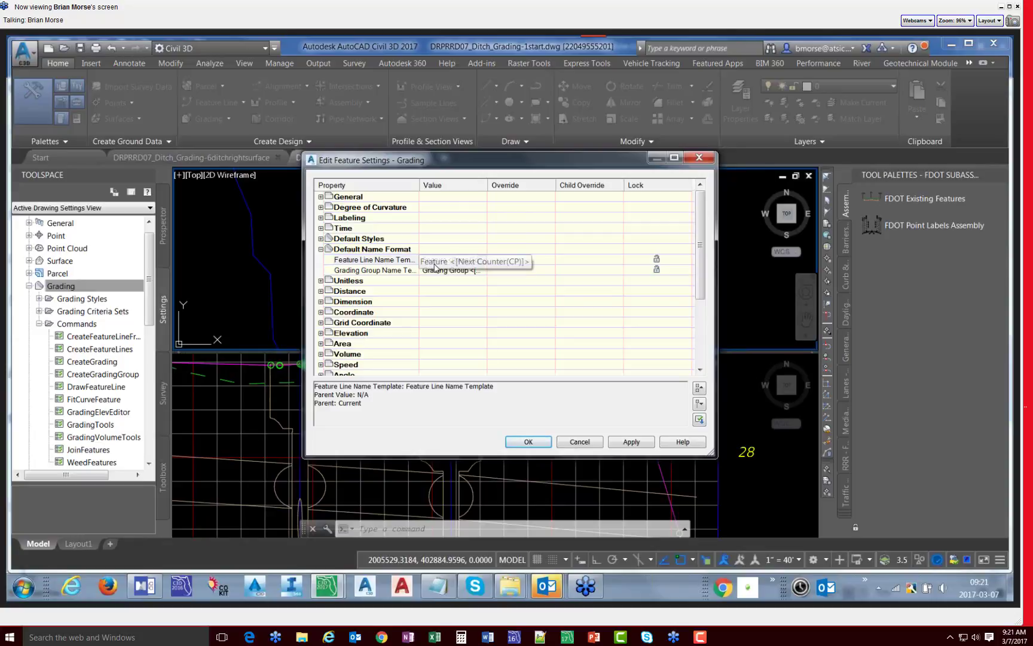
Step: Set the Grading Feature Line Name Template to <[Style Name]>-<[Next Counter]> and apply the feature settings
left_click(483, 261)
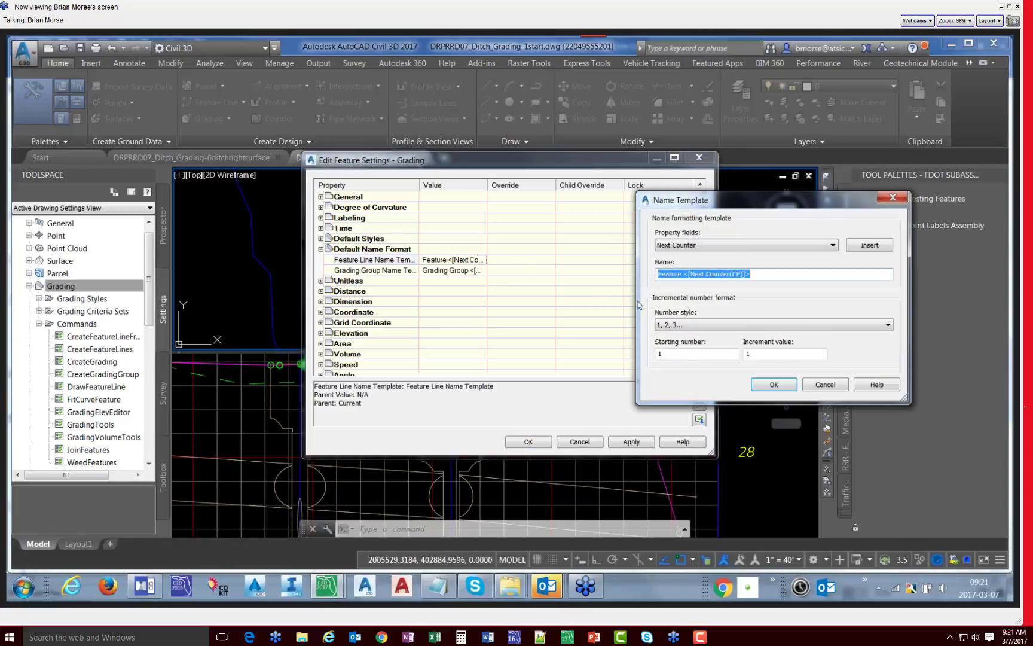
left_click(794, 247)
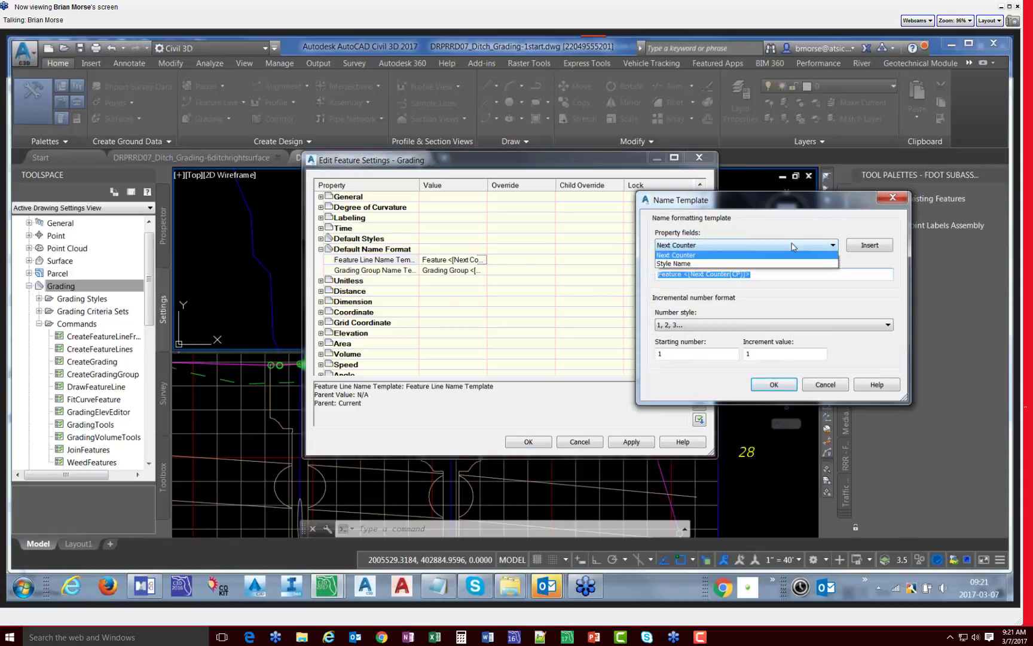
left_click(714, 262)
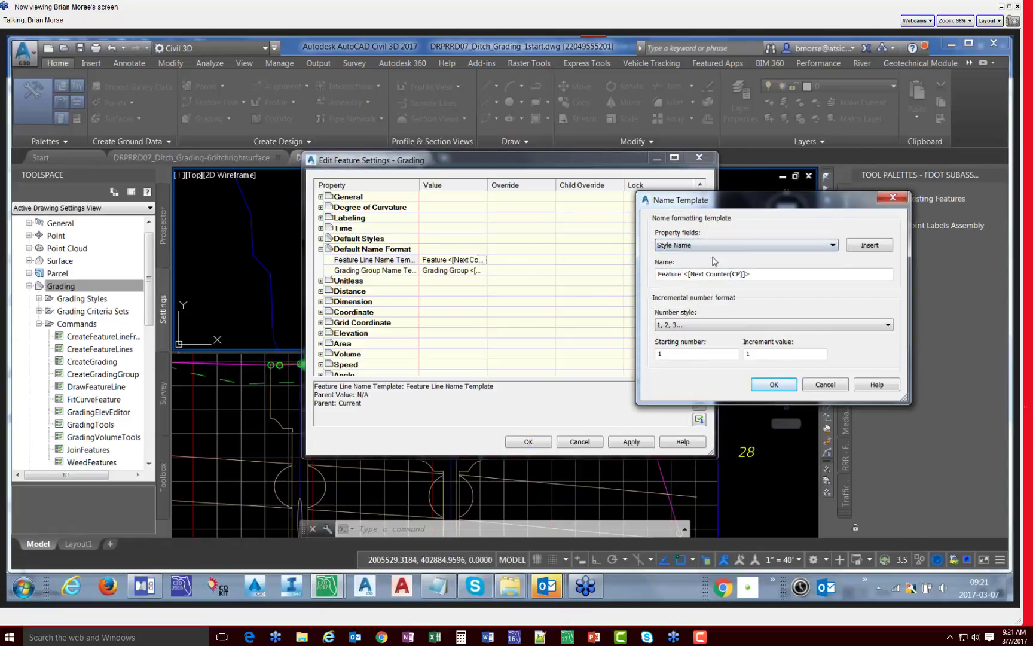
left_click(855, 246)
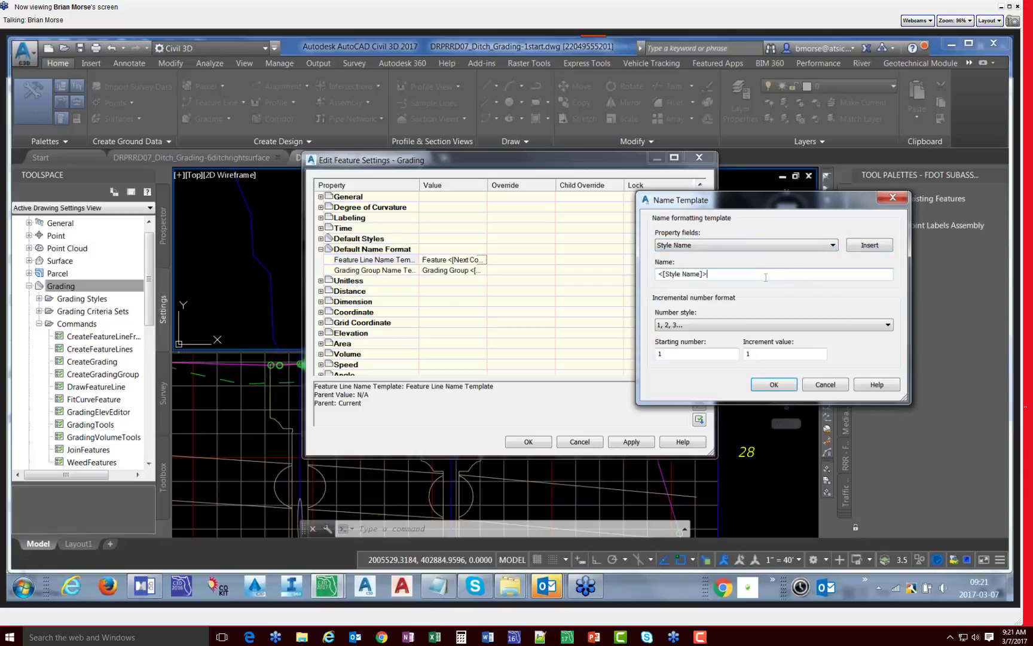
left_click(769, 249)
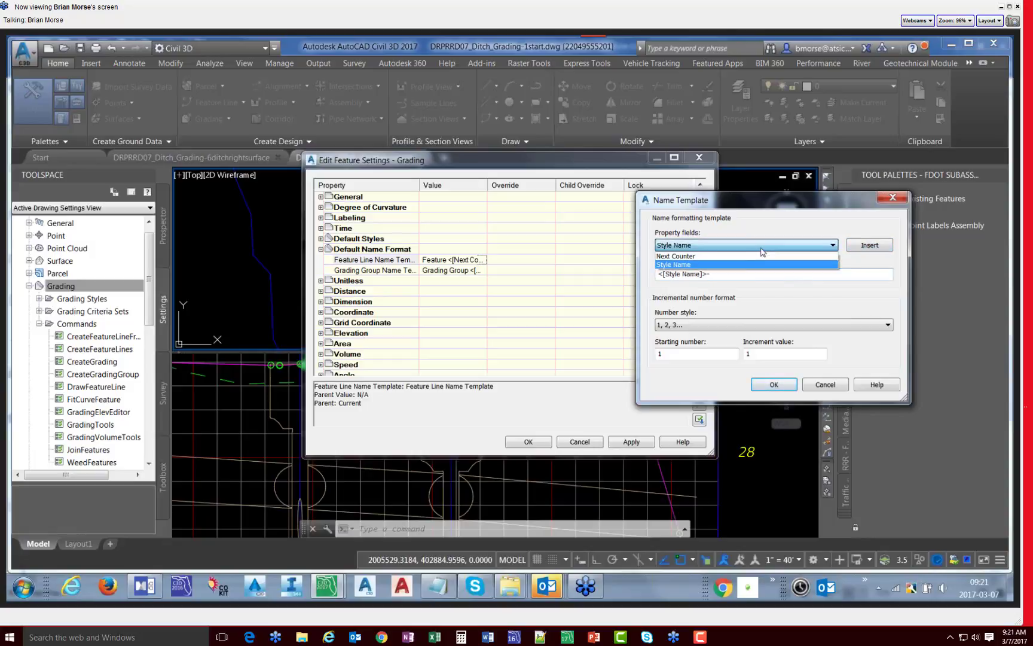
left_click(722, 259)
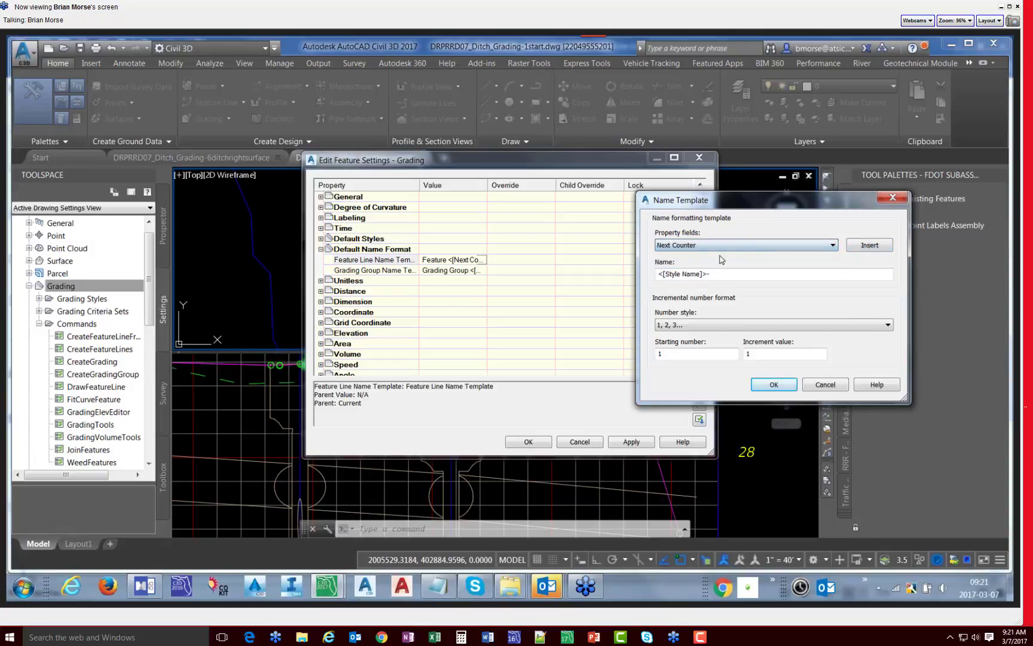
left_click(861, 247)
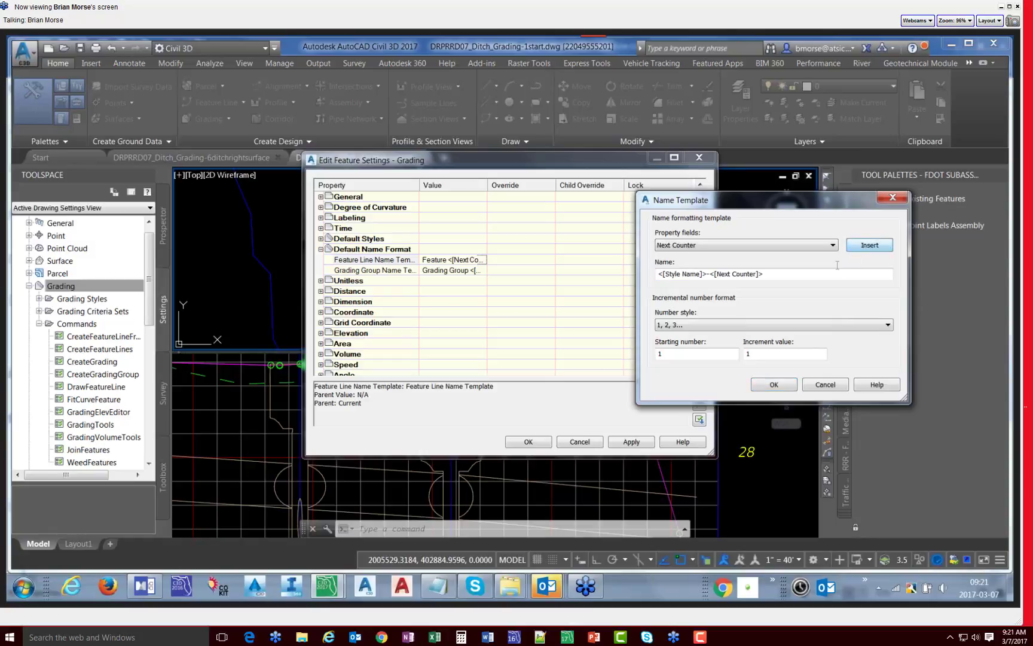
left_click(768, 388)
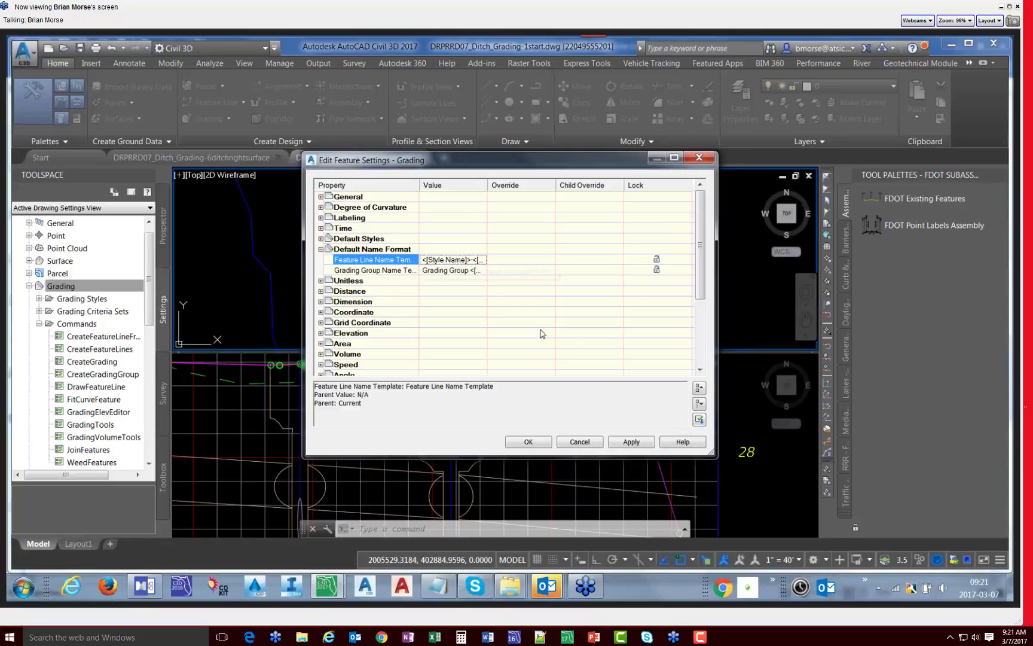
left_click(623, 442)
left_click(529, 441)
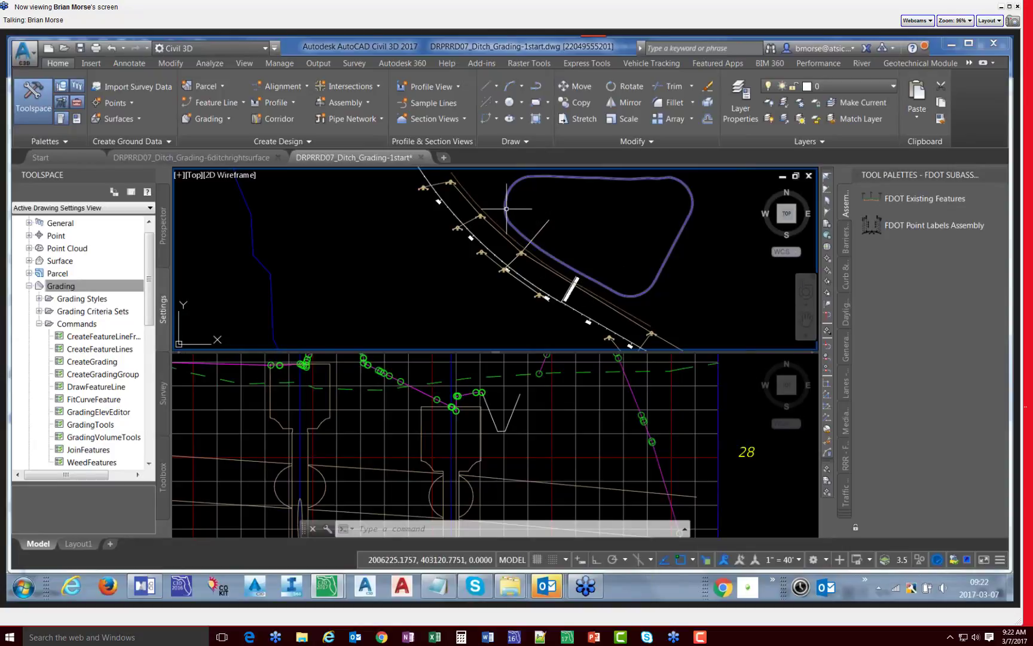
Step: Check the DitchTop feature line's name and style, and measure the distance and elevation difference from it to the SR61 centerline
scroll(495, 203, "up", 5)
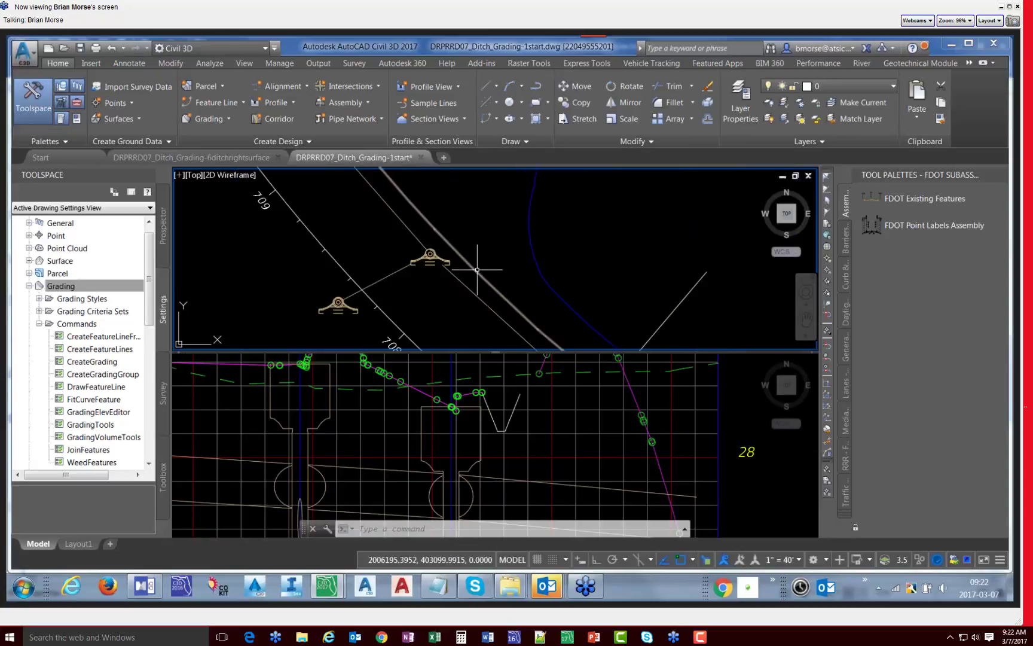
mouse_move(477, 270)
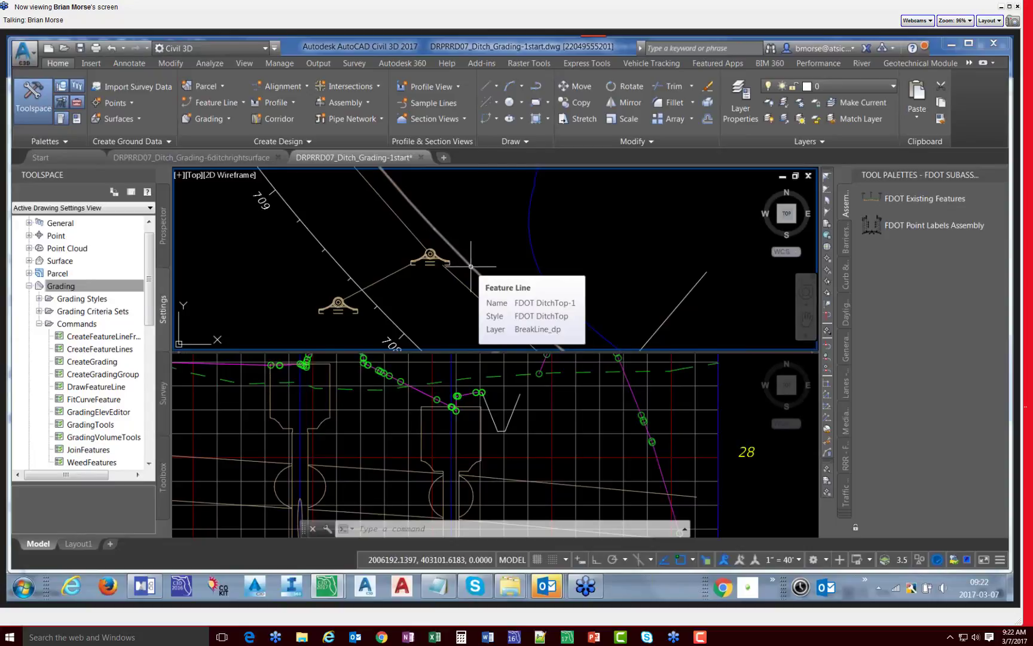
scroll(428, 218, "down", 2)
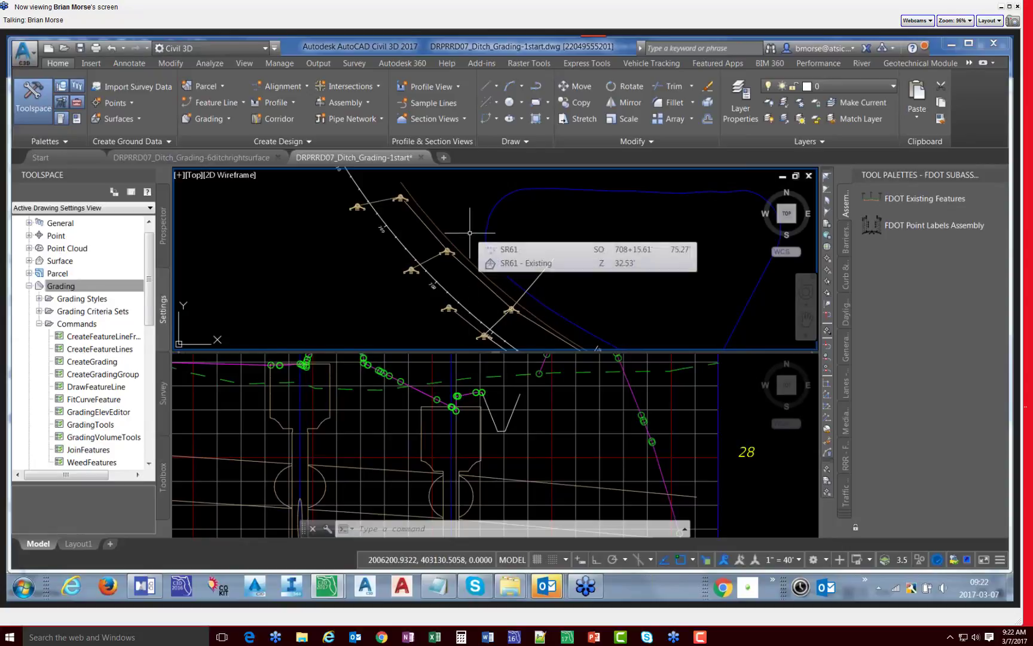
type("Di")
key("Return")
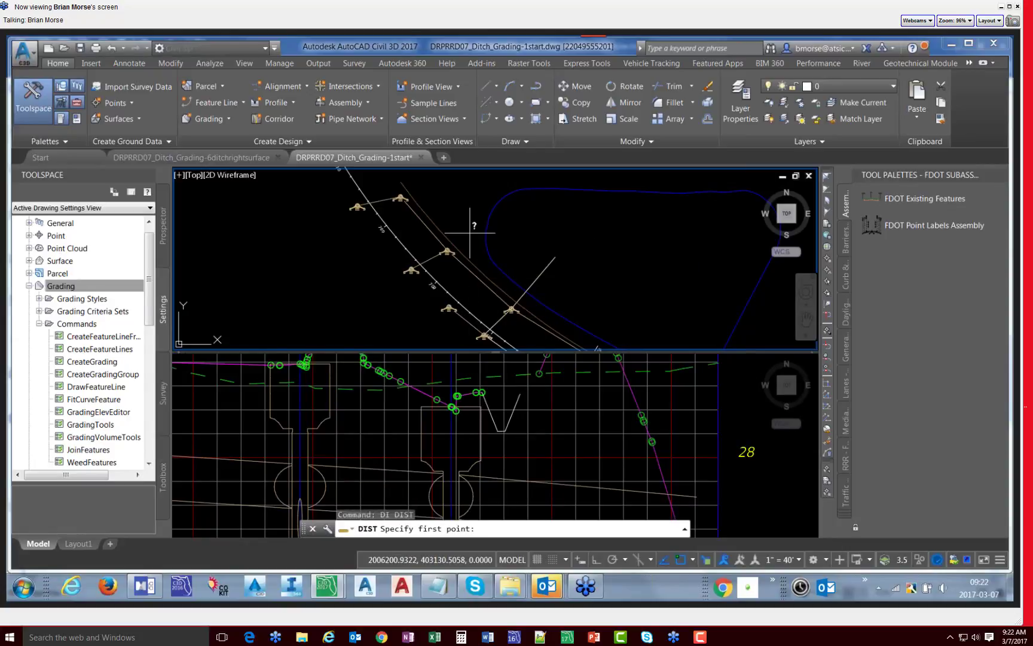
left_click(439, 228)
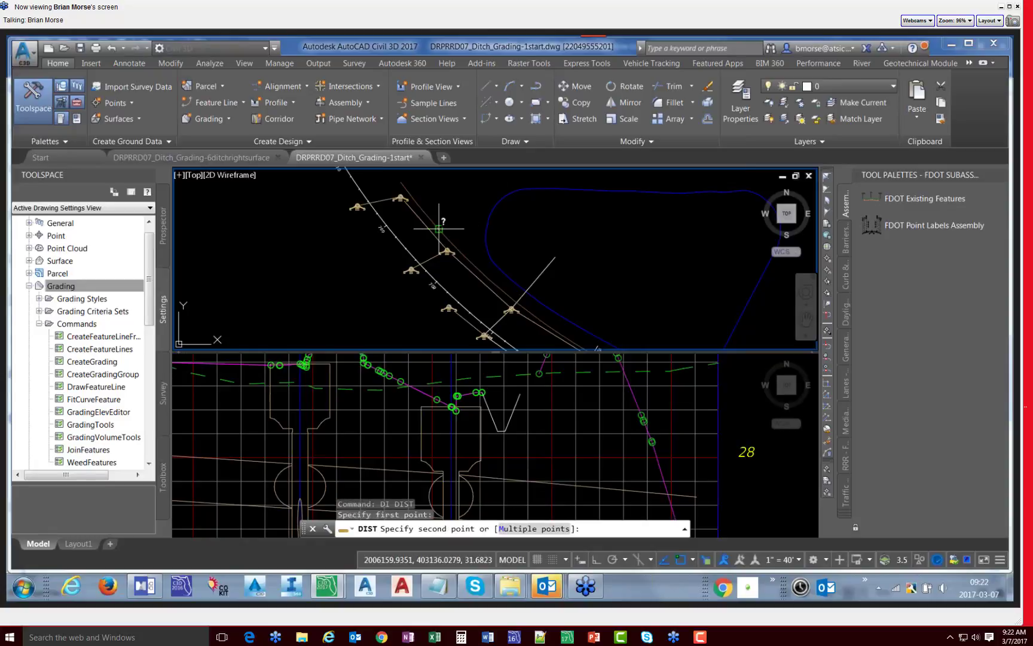
left_click(413, 254)
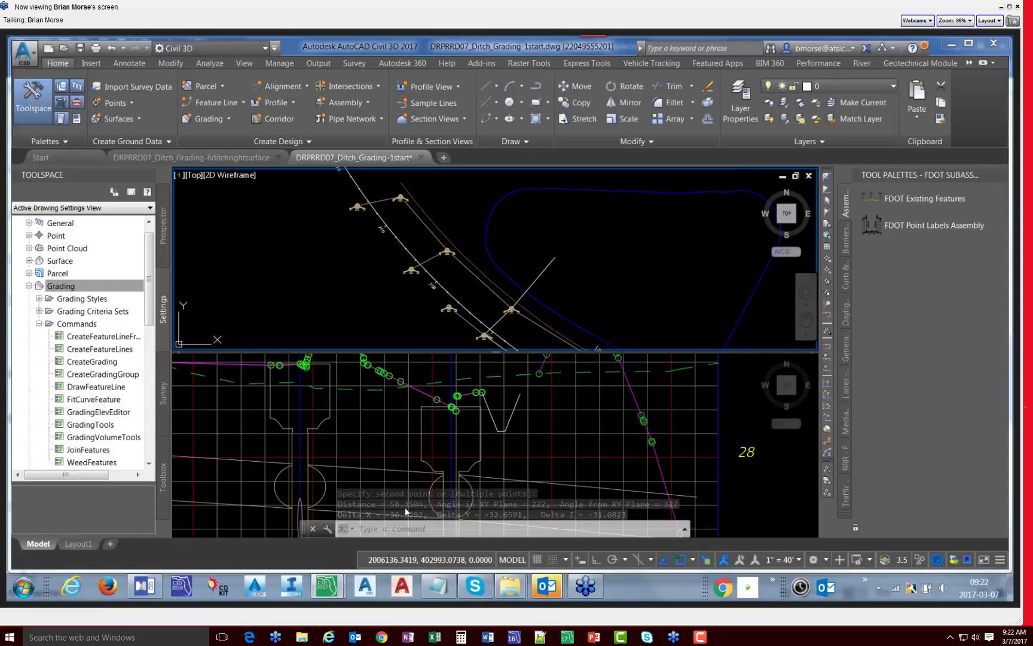
key("F2")
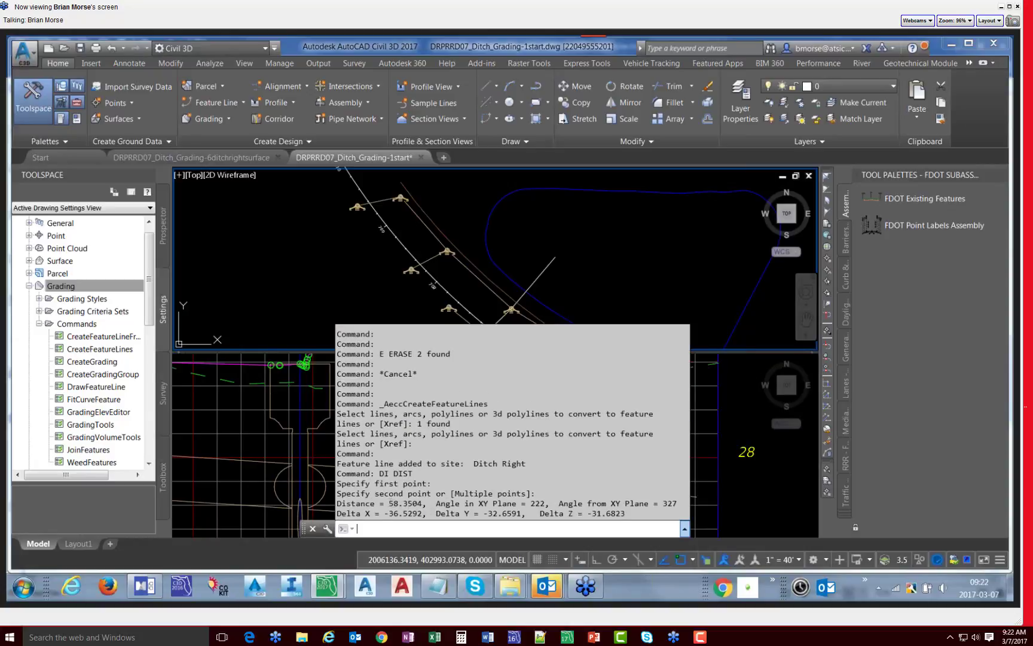
left_click_drag(389, 504, 398, 504)
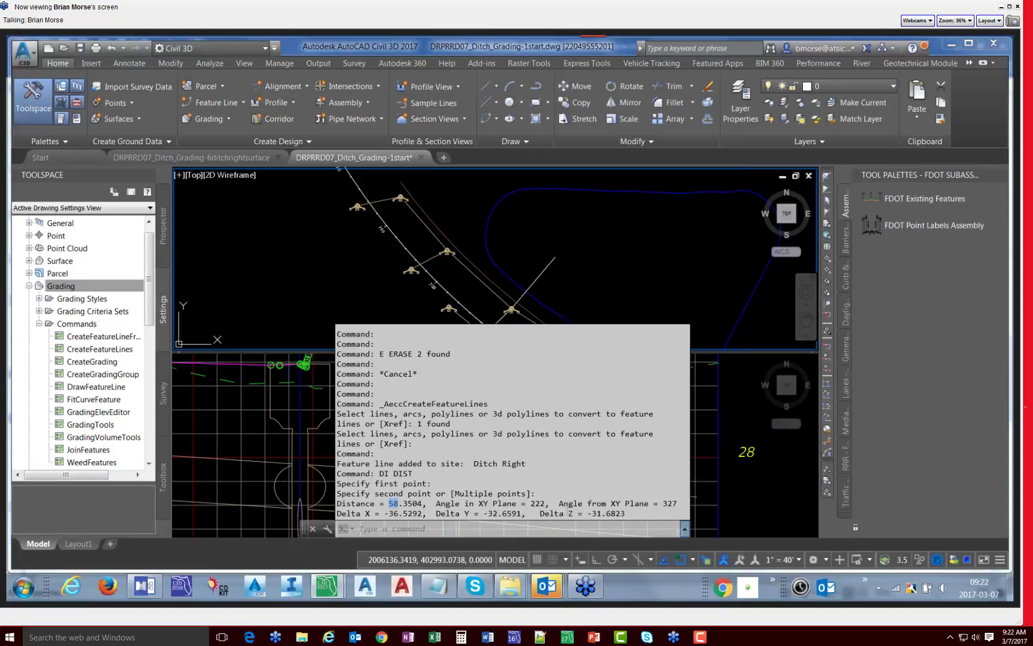
left_click_drag(569, 513, 628, 513)
Step: Set the OSNAPZ system variable to 1
left_click(453, 529)
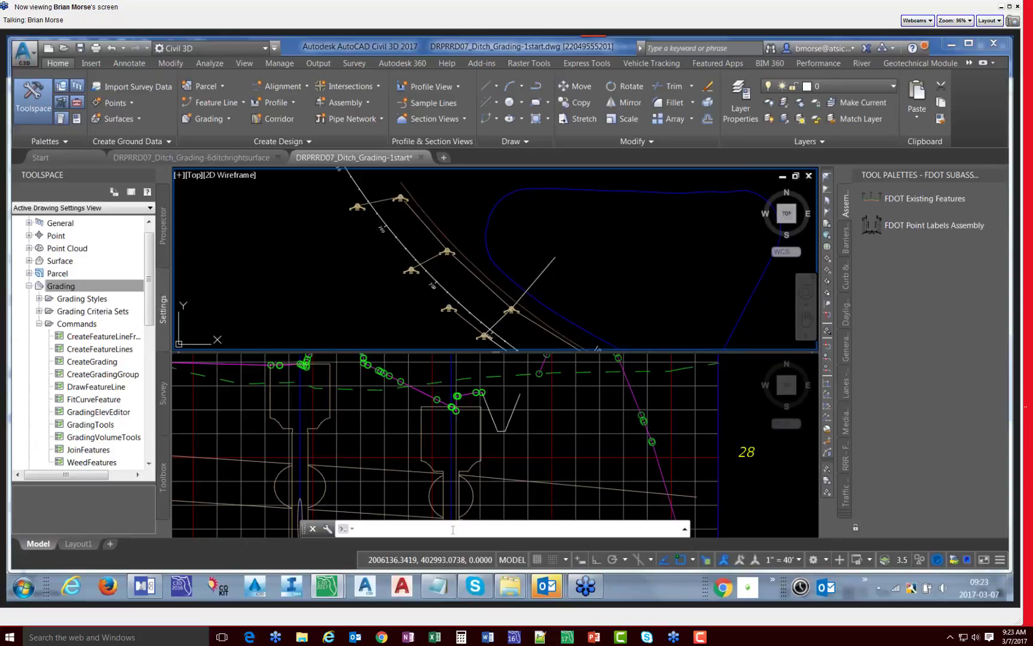
type("OSNAPZ")
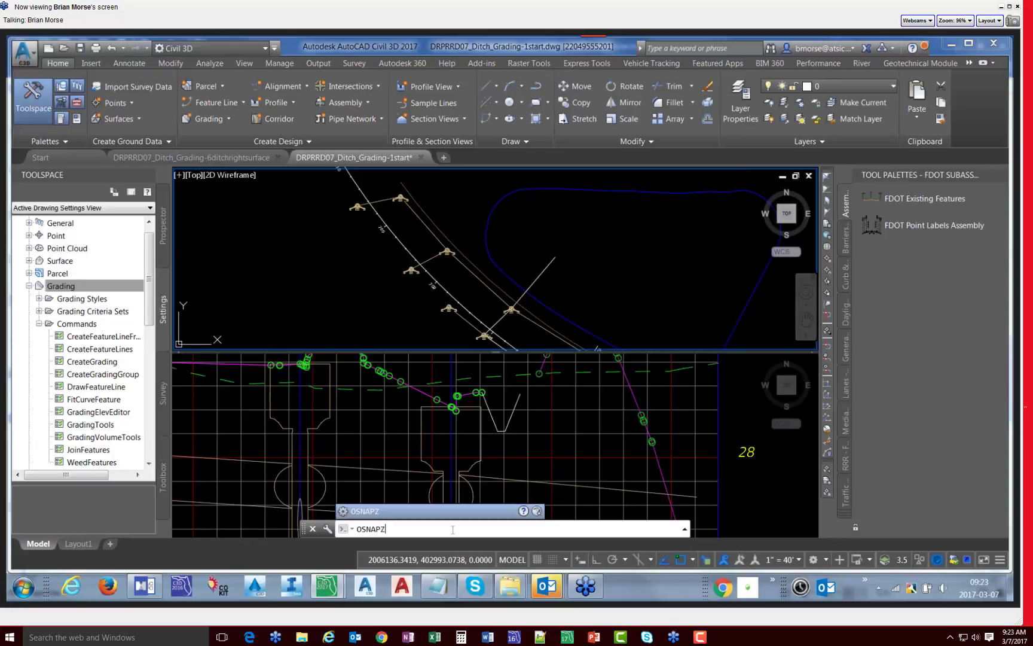
key("Return")
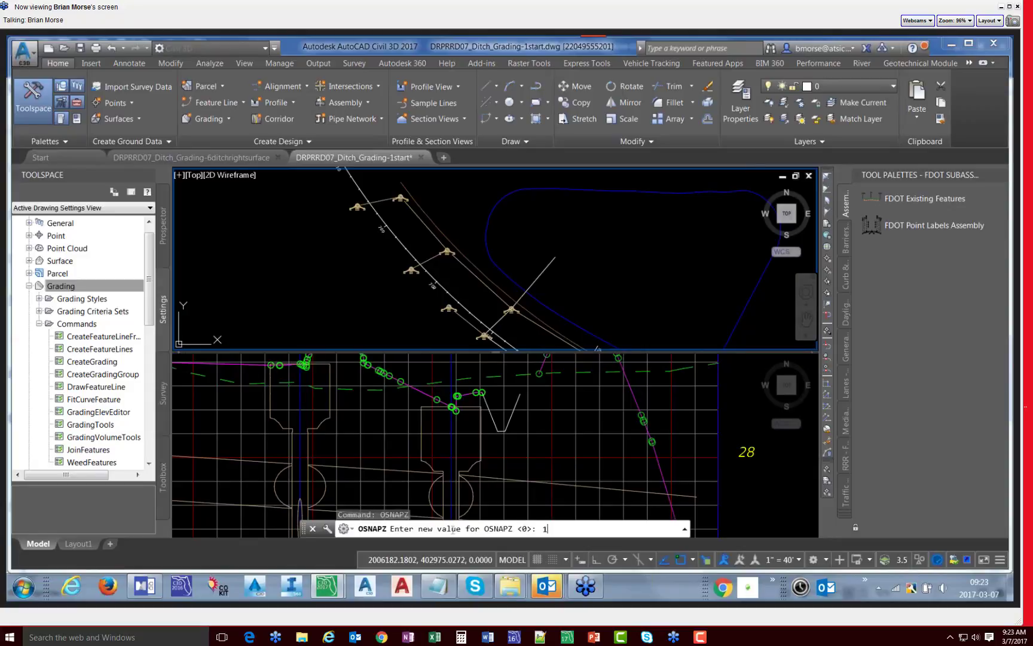
key("Return")
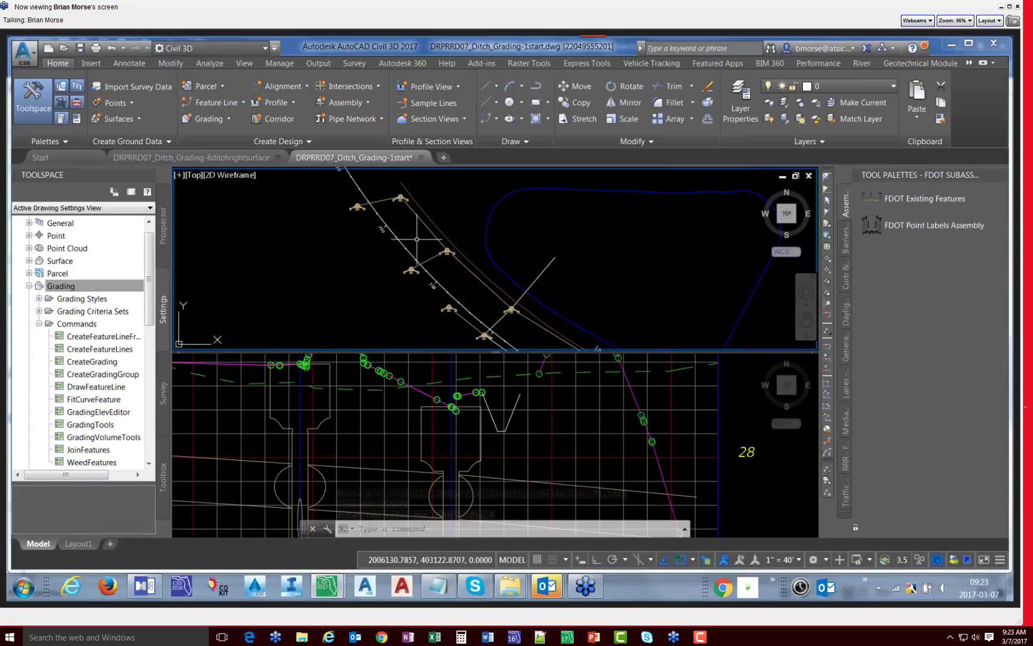
Step: Measure the distance from the DitchTop feature line to the SR61 centerline again at the same location, and review the full read-out
type("di")
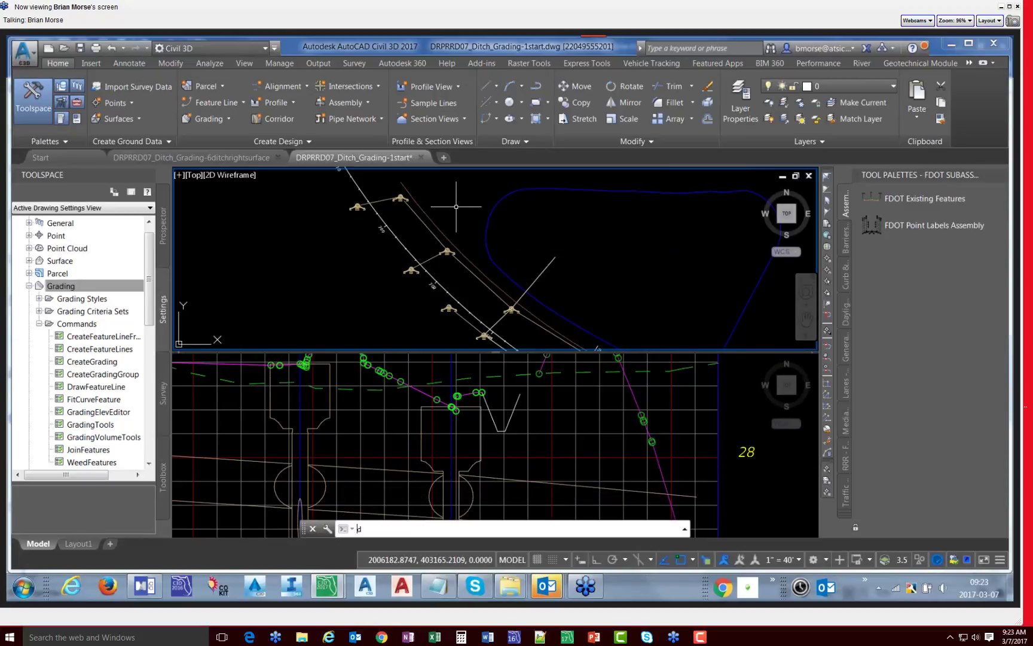
key("Return")
left_click(438, 229)
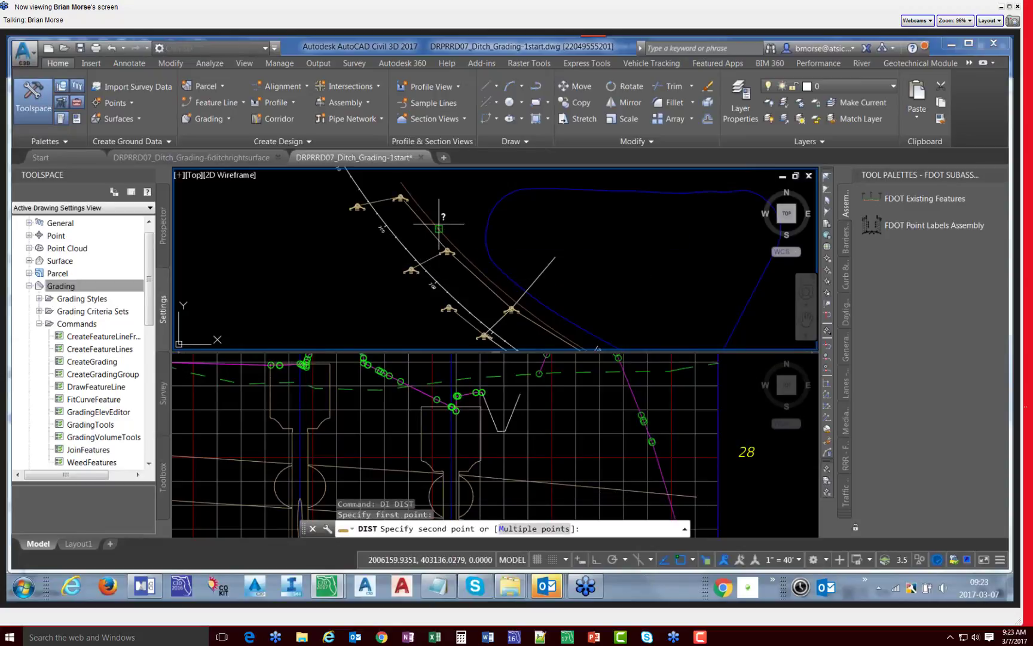
left_click(411, 254)
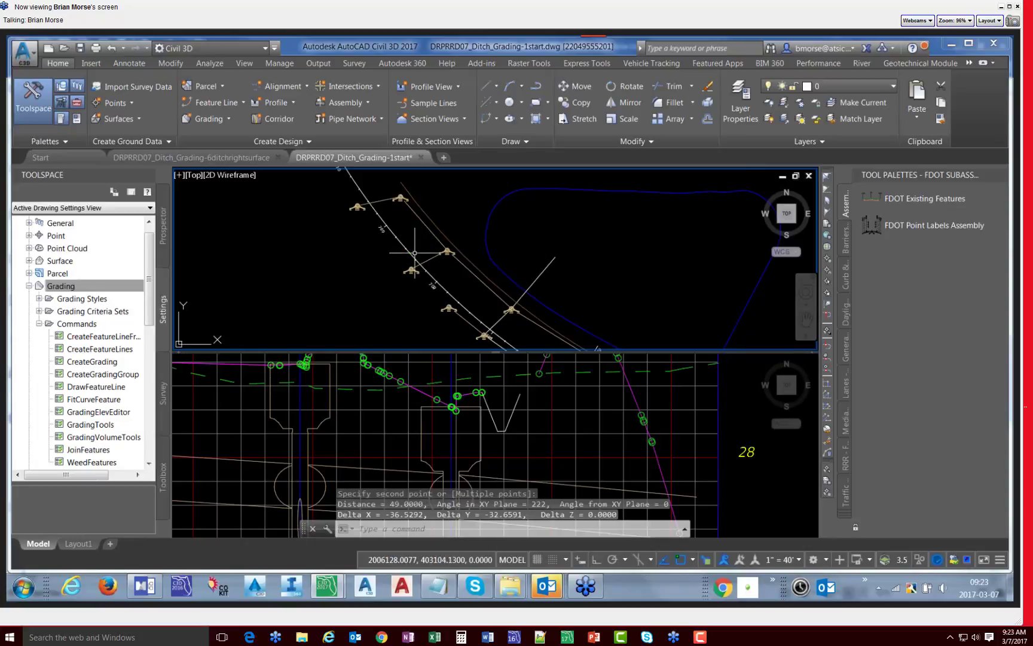
left_click(402, 514)
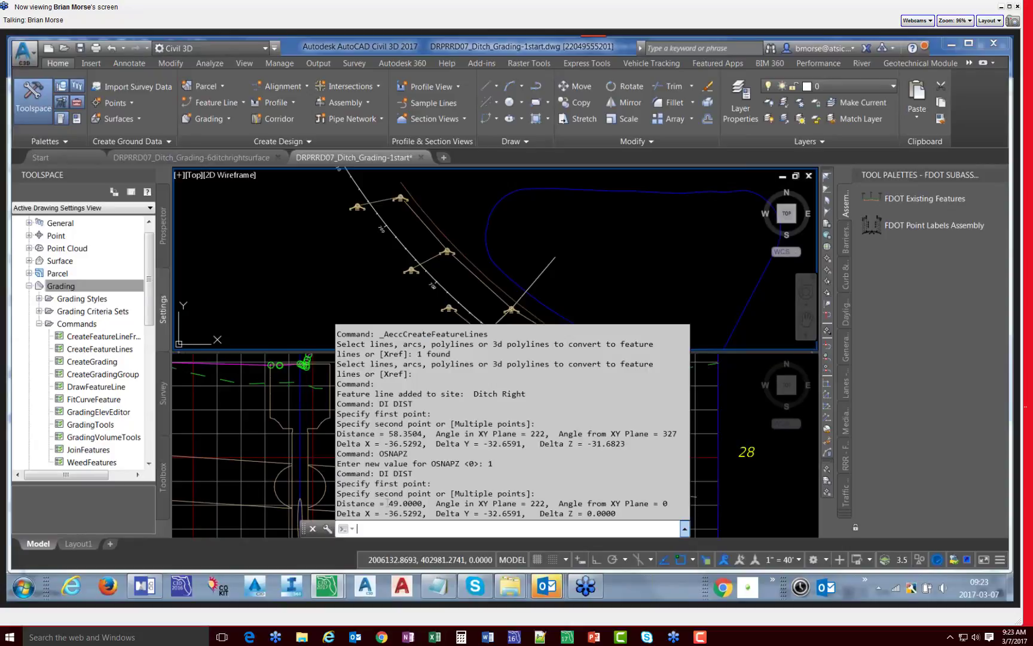
left_click(390, 504)
left_click(395, 507)
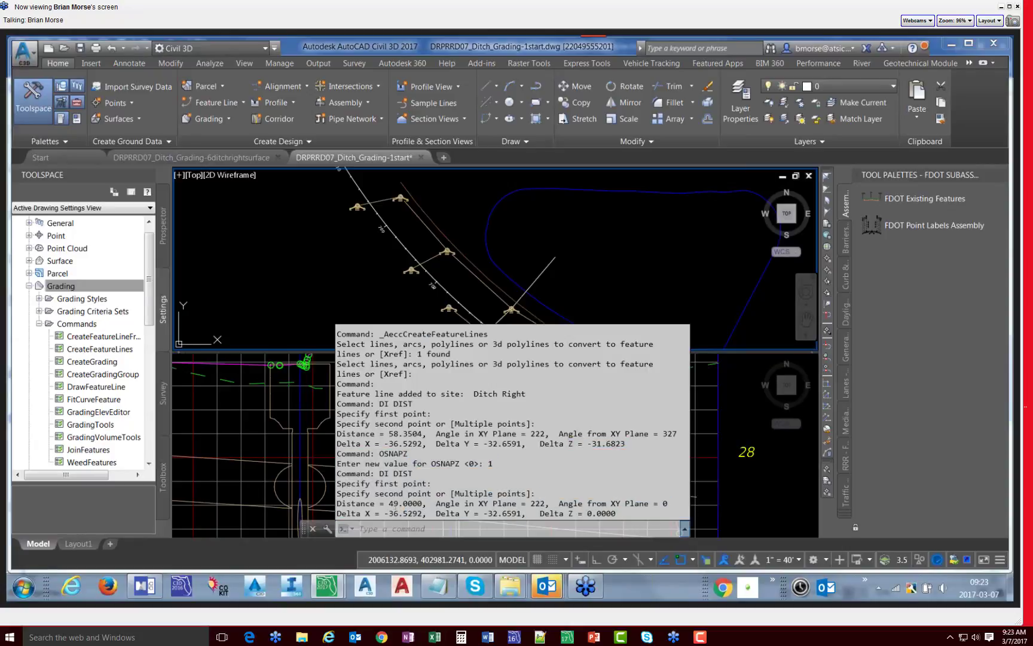
double_click(392, 503)
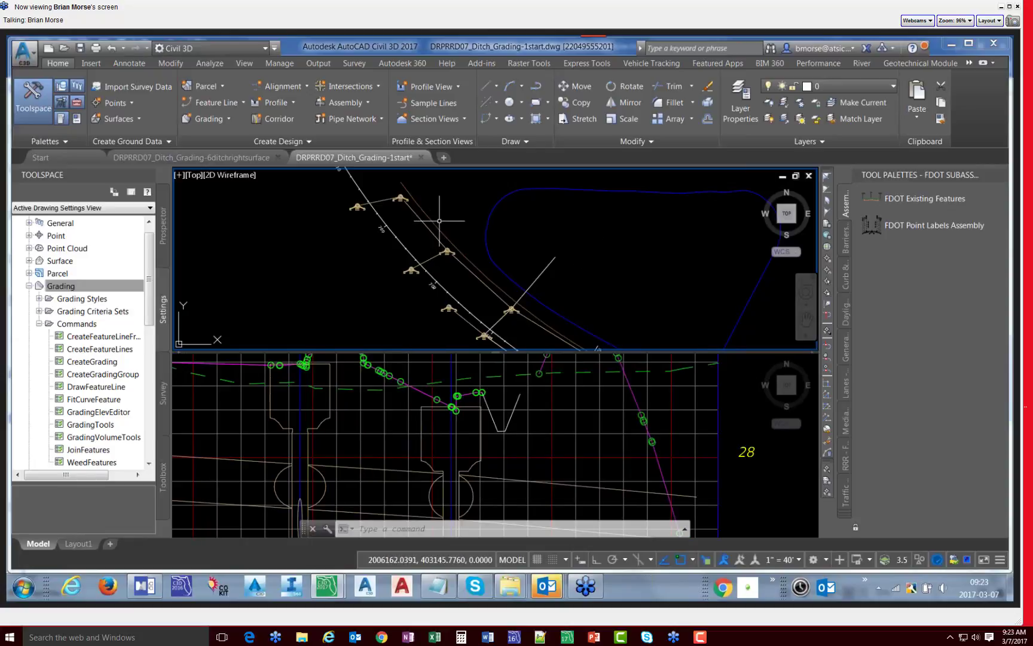
Step: Measure the offset from the DitchTop feature line to the centerline farther southeast, near the feature line's end
scroll(441, 223, "down", 5)
scroll(490, 260, "up", 5)
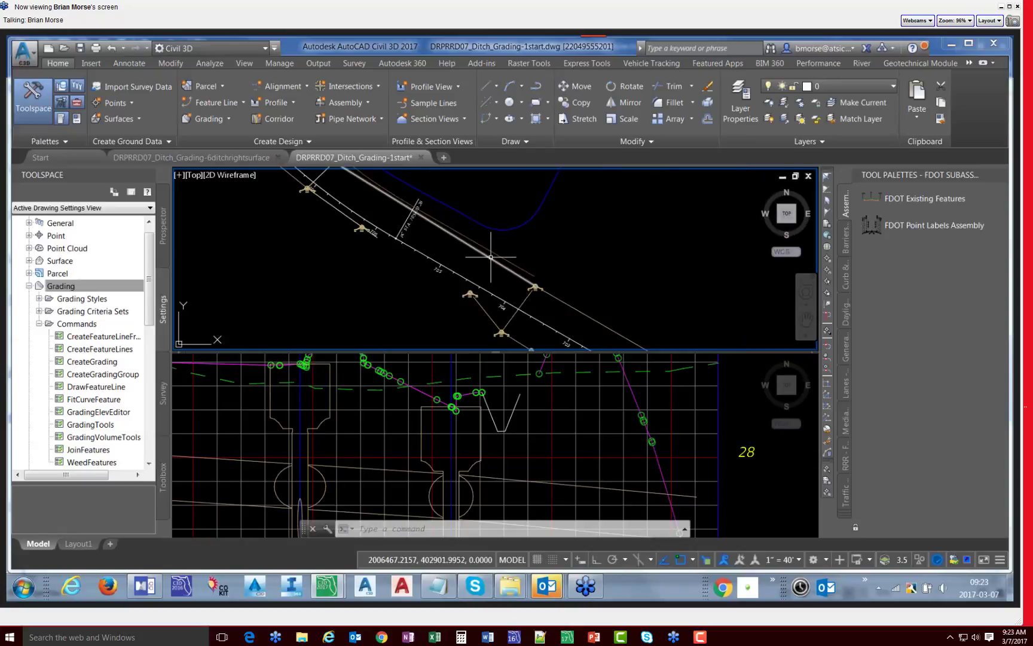
type("di")
key("Return")
left_click(492, 252)
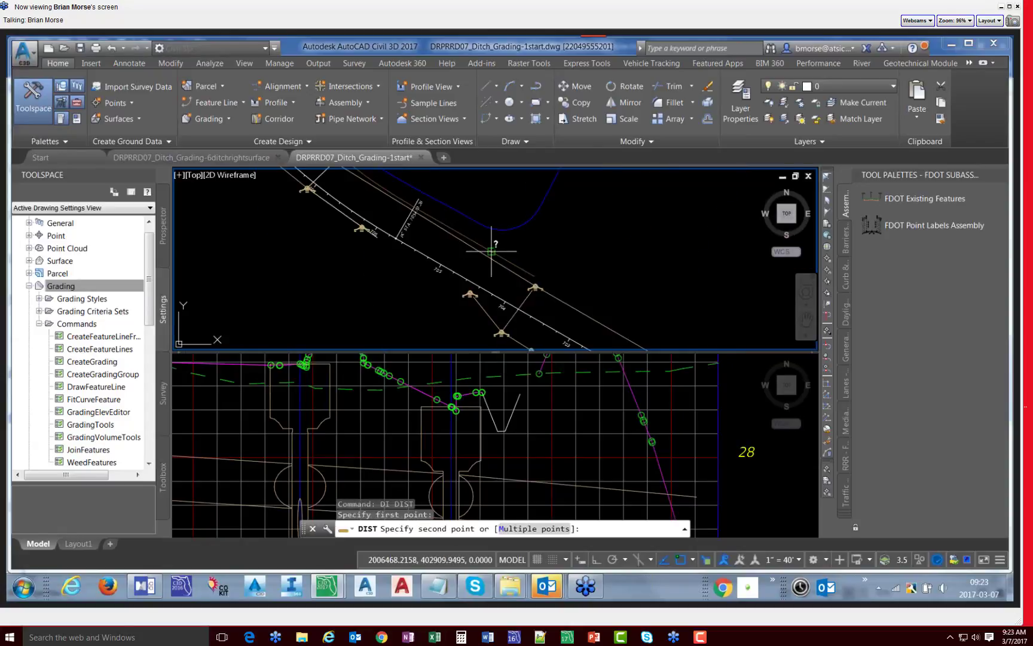
left_click(475, 282)
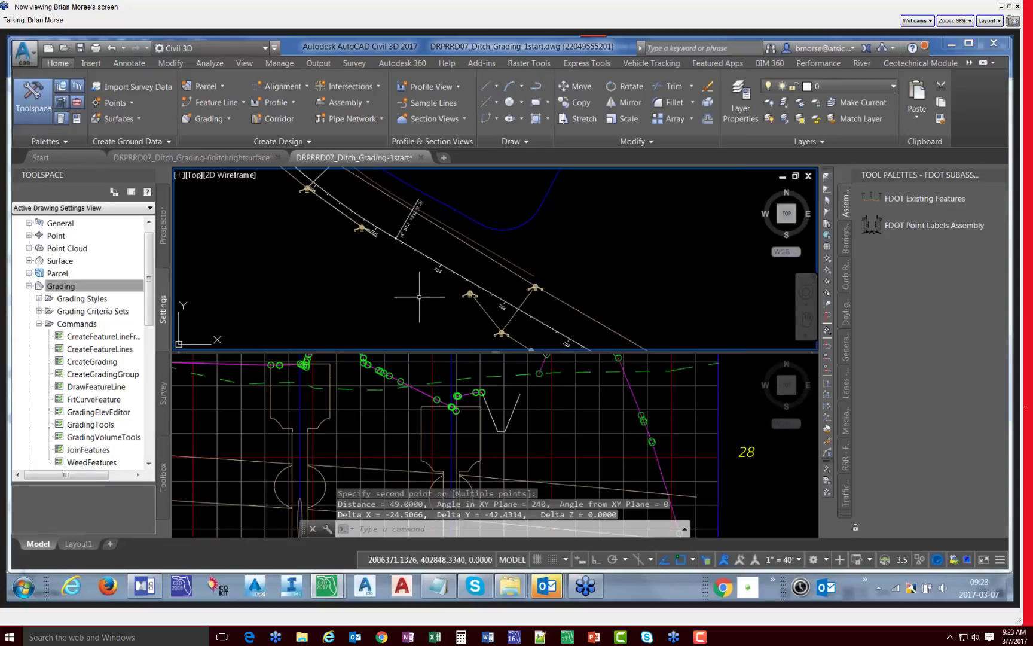
scroll(454, 315, "down", 2)
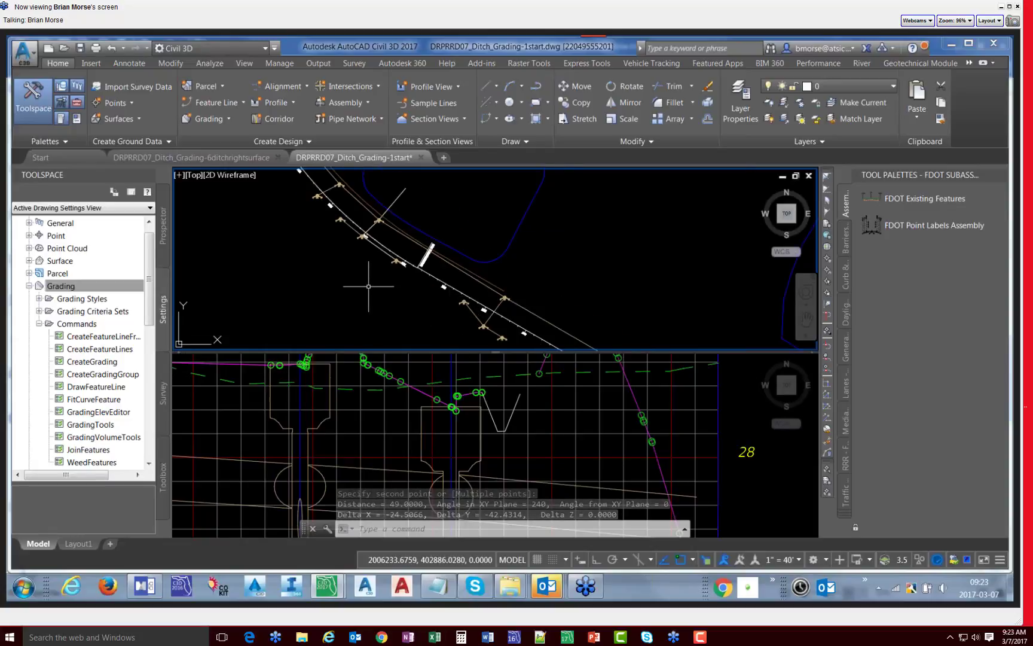
Step: Offset the SR61 centerline 49 feet northeast, toward the DitchTop feature line, as a polyline
scroll(369, 286, "down", 2)
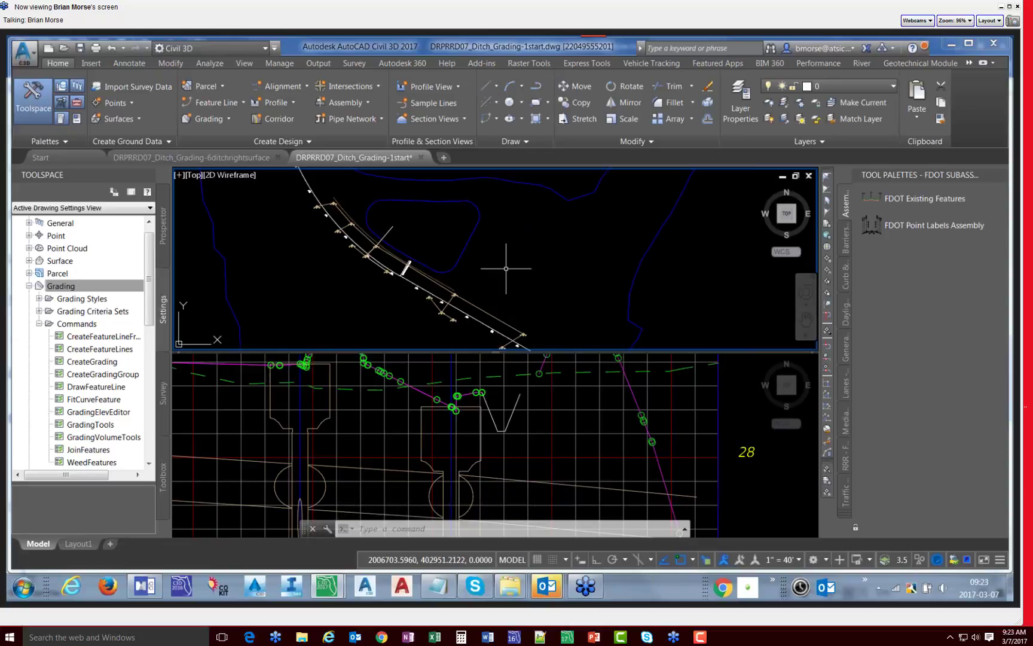
mouse_move(506, 269)
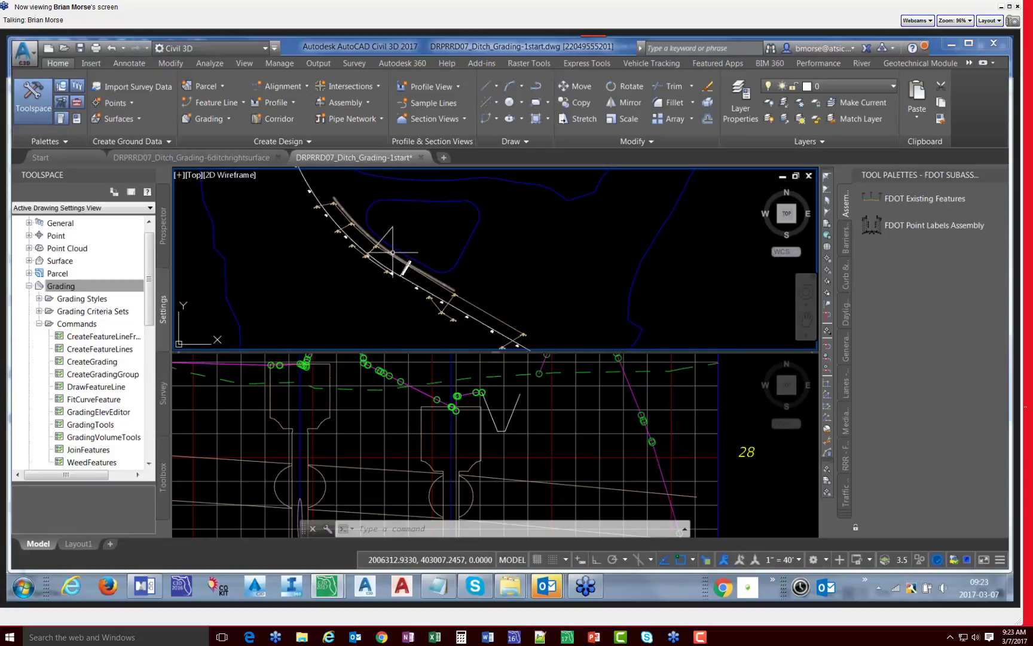
mouse_move(361, 277)
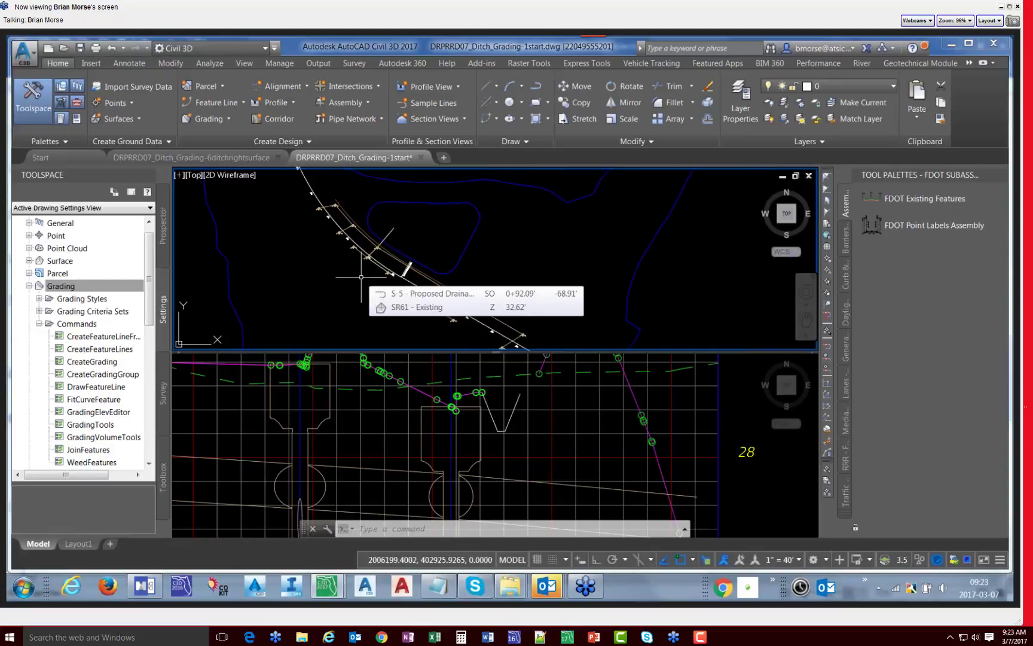
type("o")
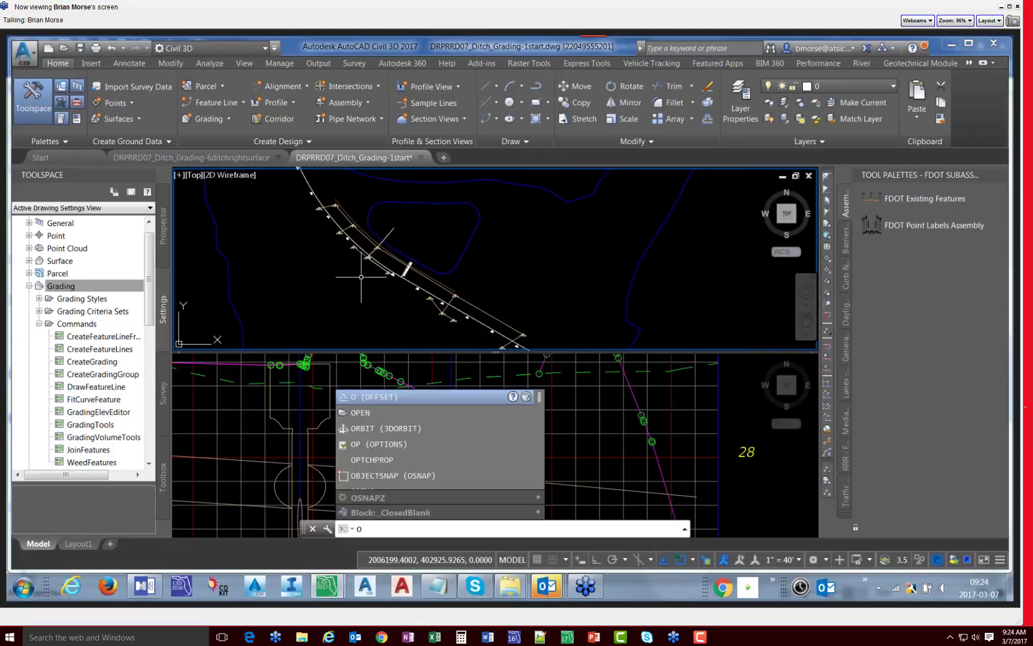
key("Return")
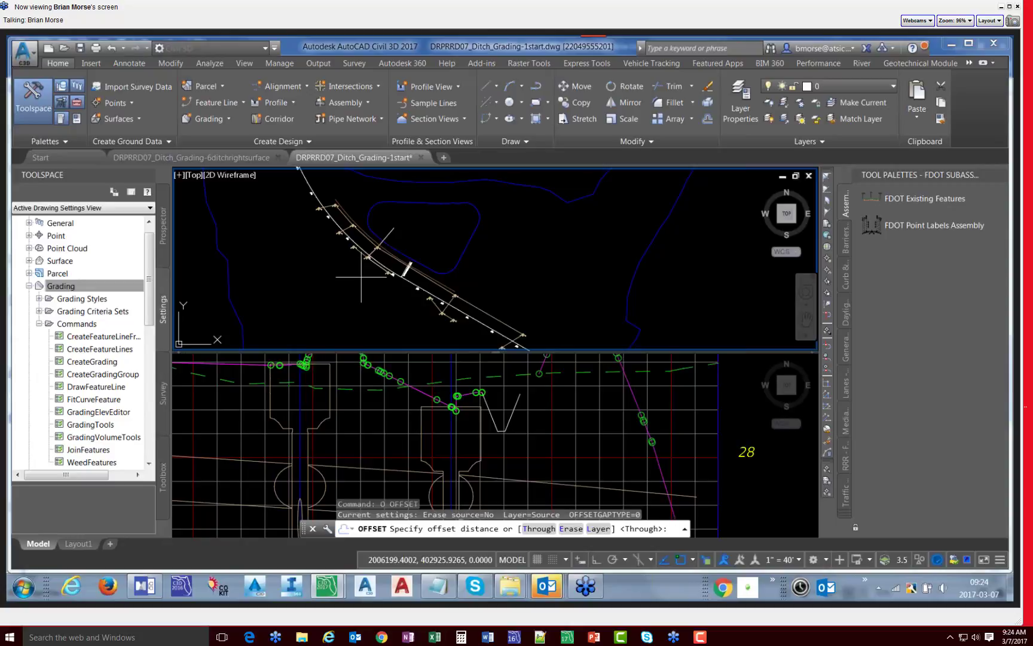
type("49")
key("Return")
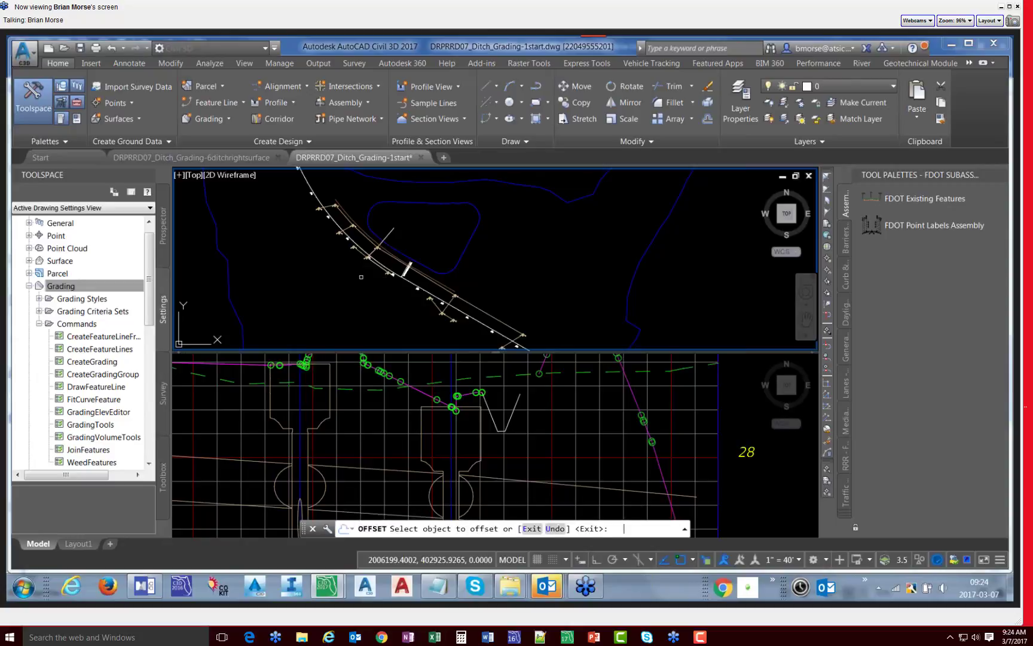
scroll(359, 274, "up", 5)
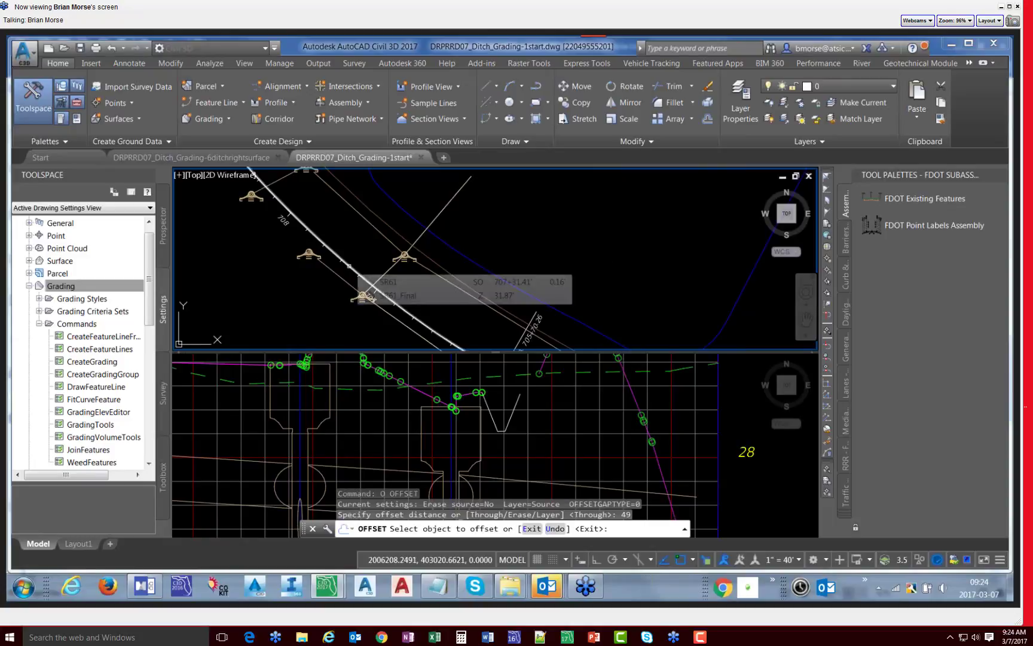
left_click(349, 265)
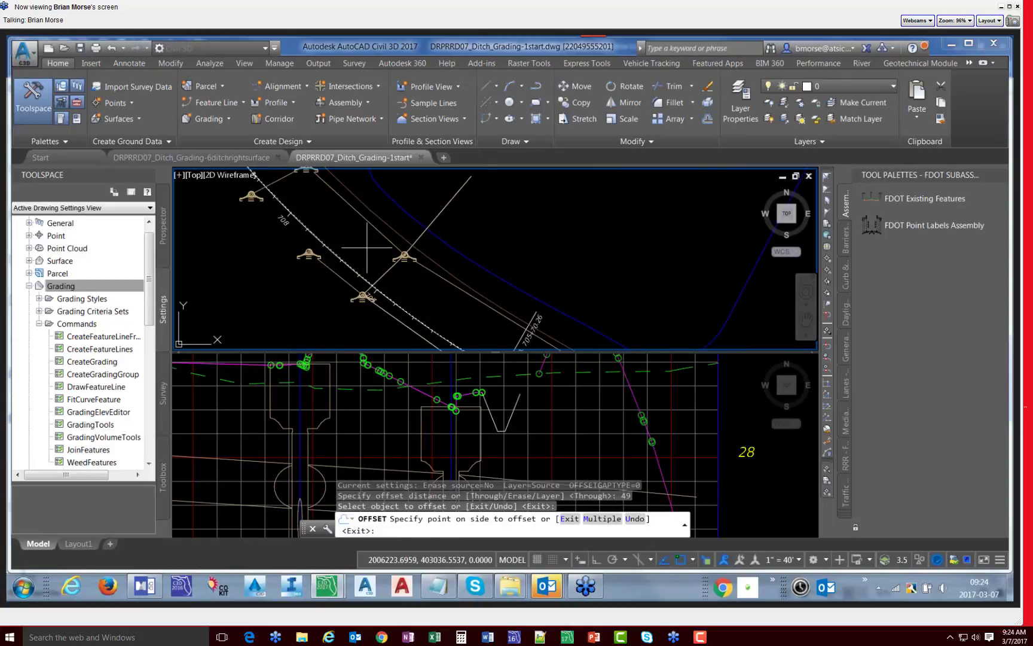
left_click(367, 248)
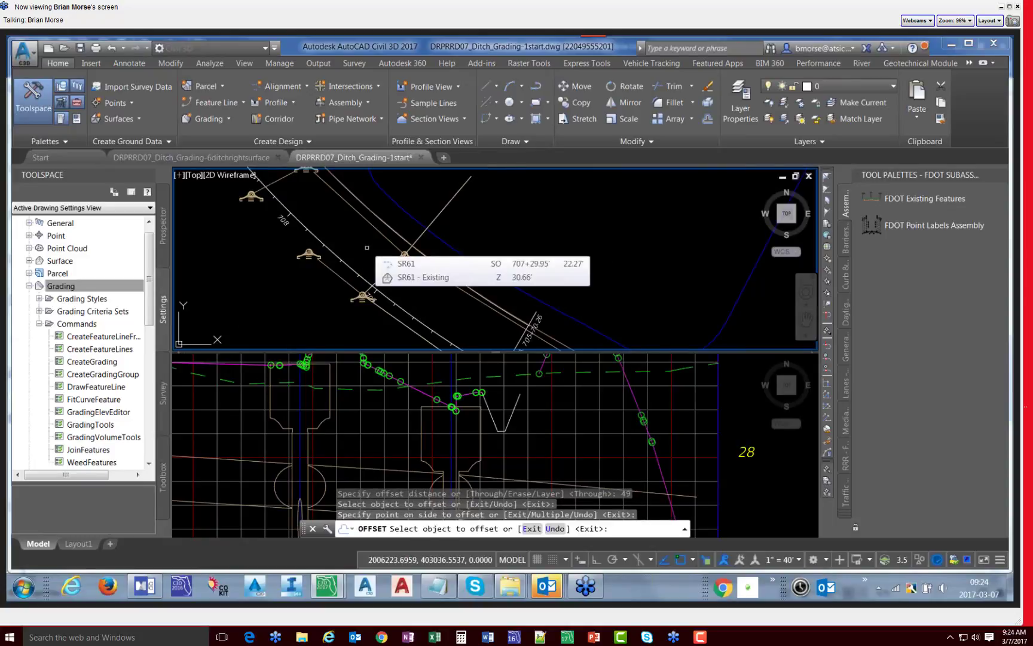
key("Return")
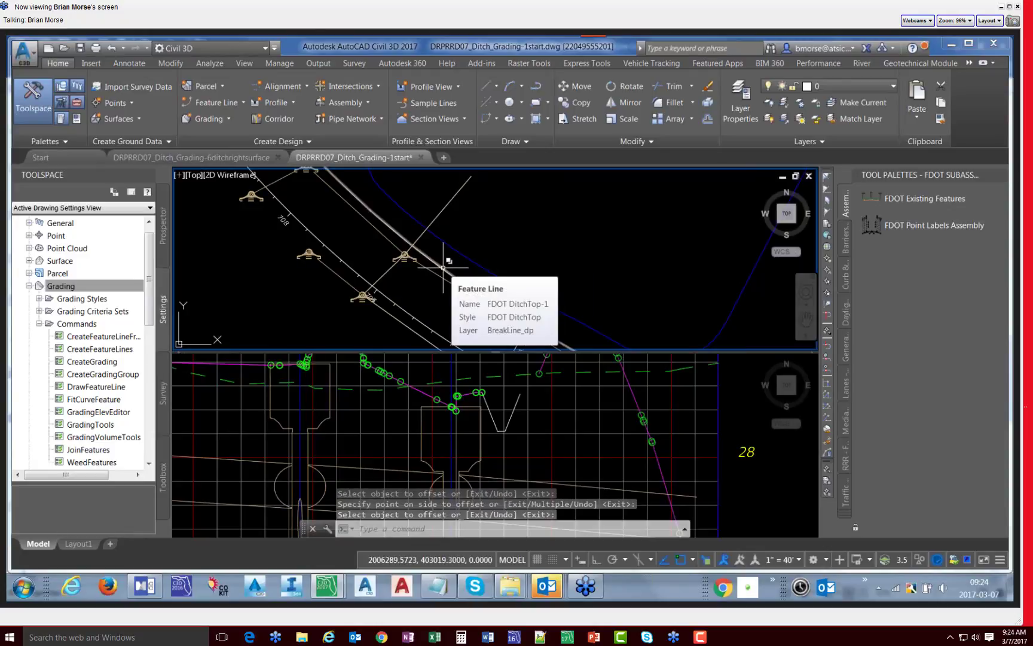
Step: Examine up close how the offset polyline lines up with the DitchTop feature line at several places along the curve
scroll(443, 267, "up", 3)
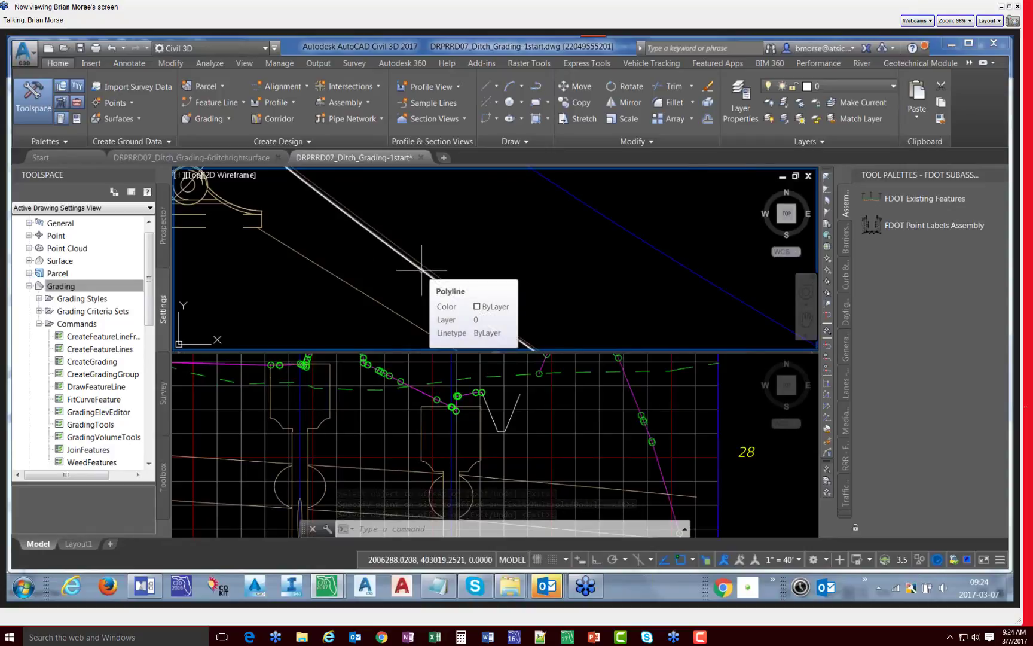
scroll(433, 245, "up", 5)
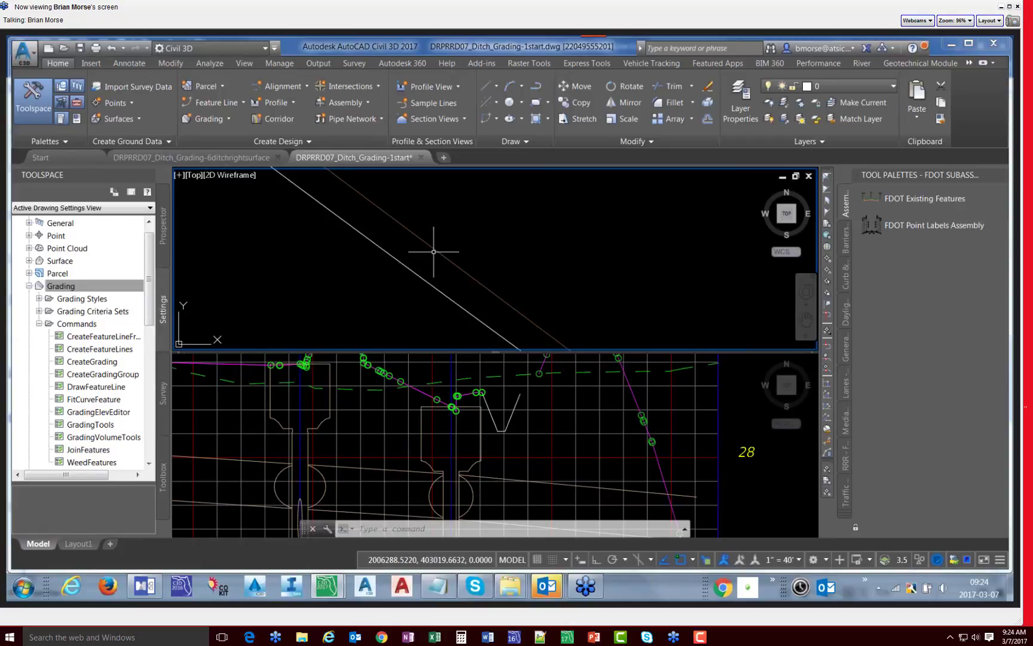
scroll(430, 259, "down", 4)
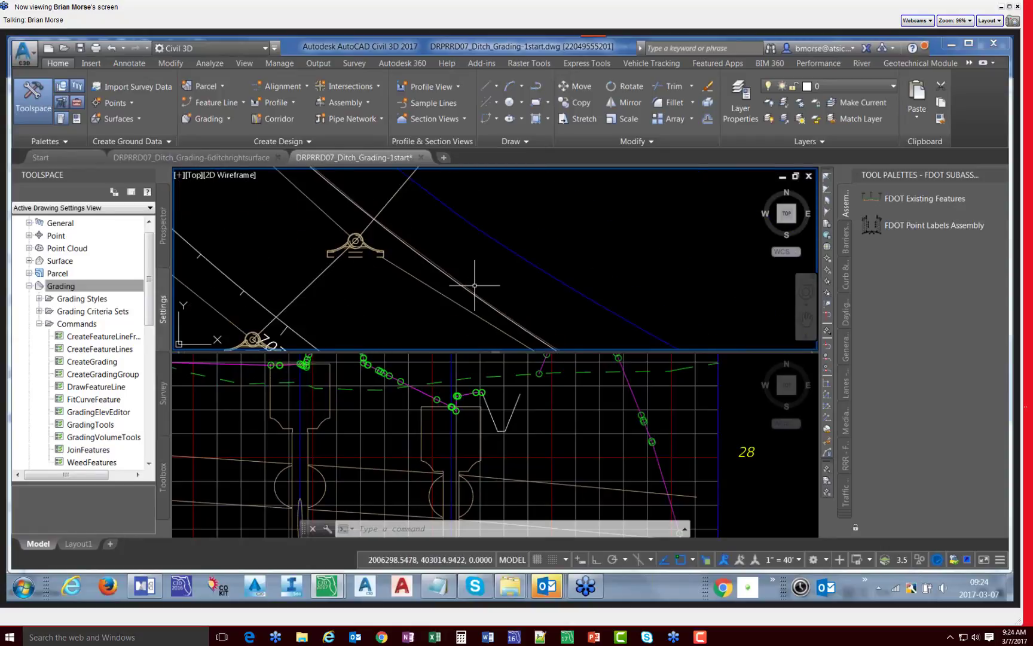
scroll(475, 286, "up", 5)
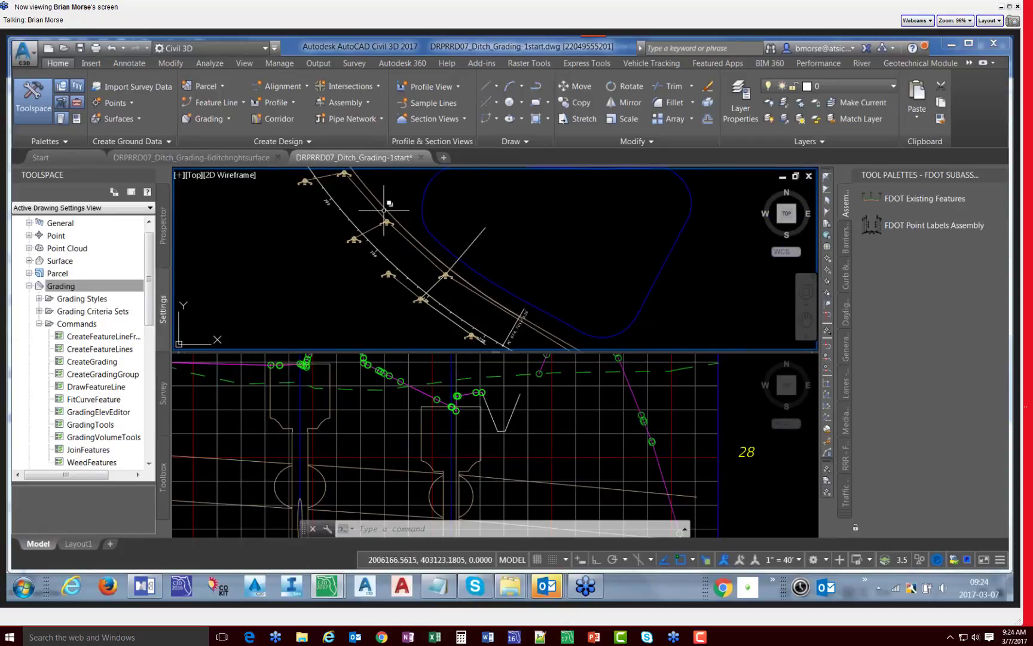
scroll(404, 214, "up", 3)
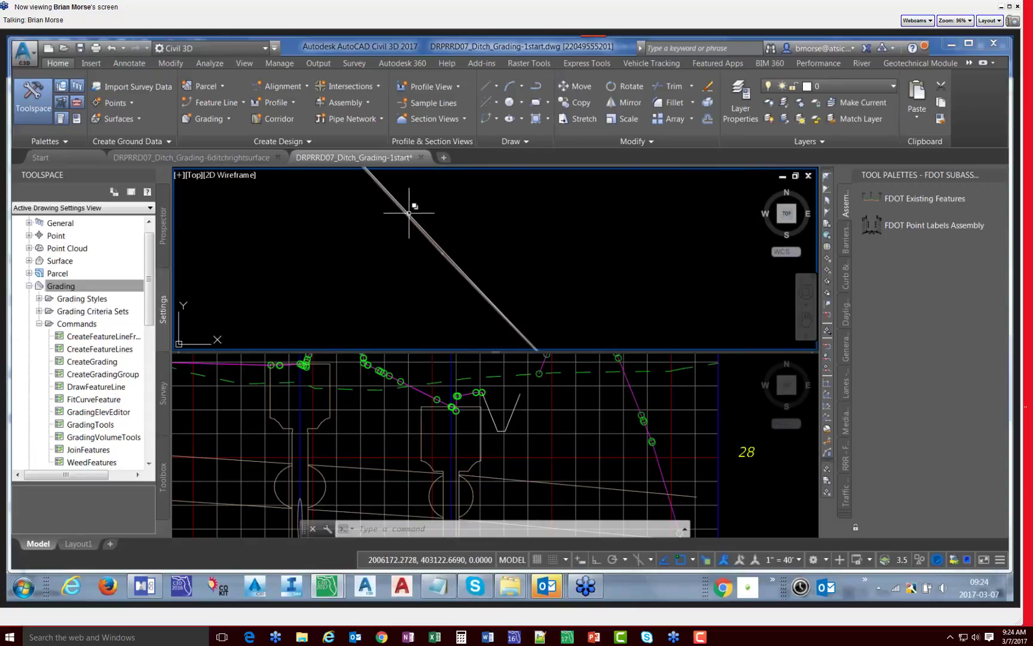
scroll(409, 212, "down", 5)
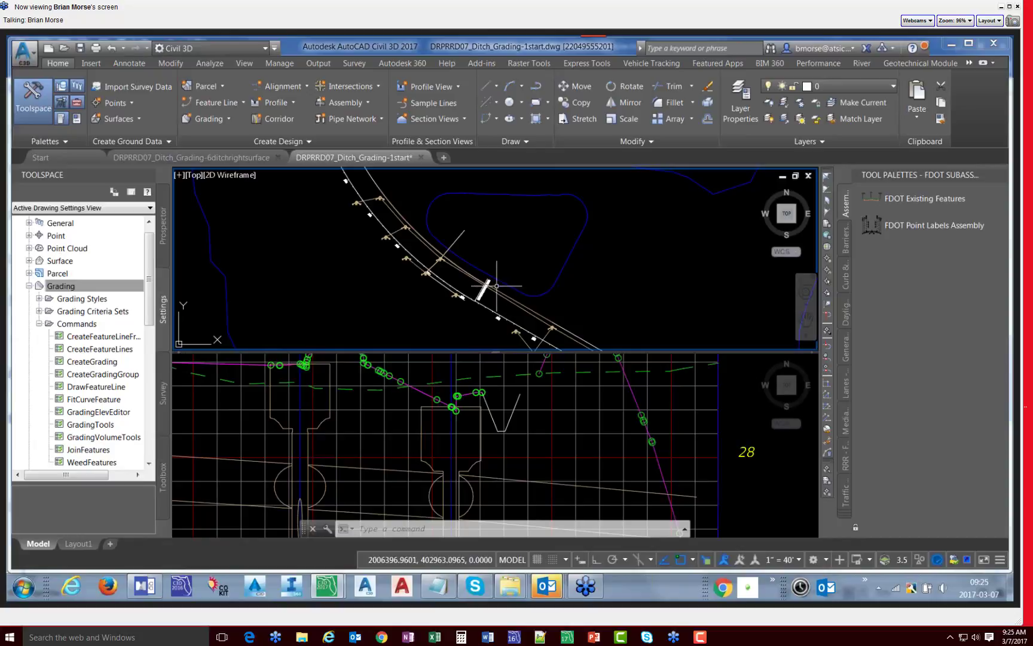
scroll(450, 260, "up", 3)
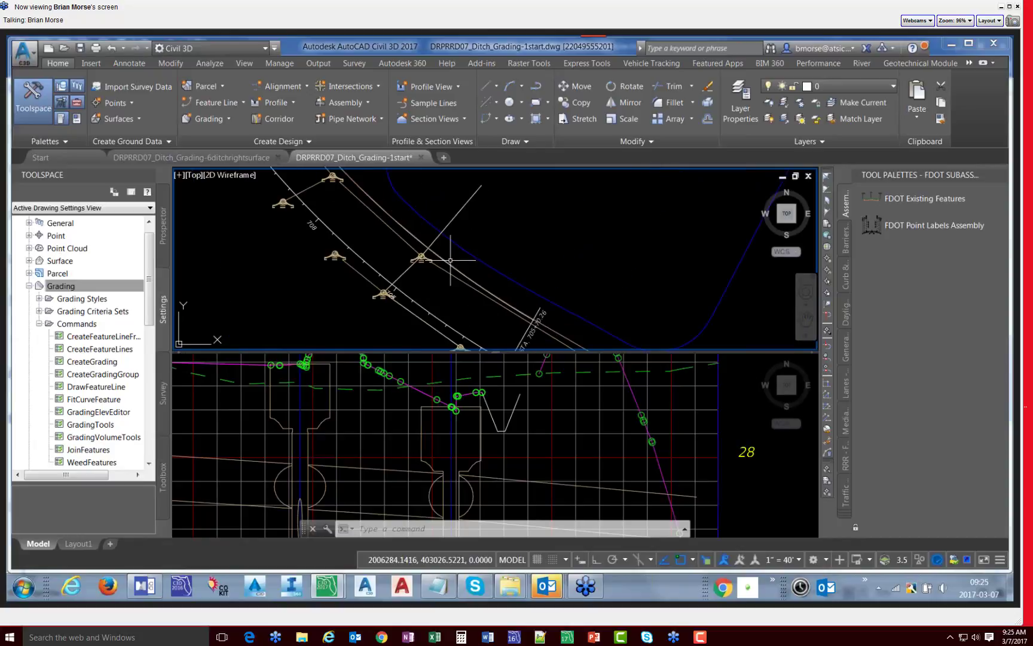
mouse_move(450, 260)
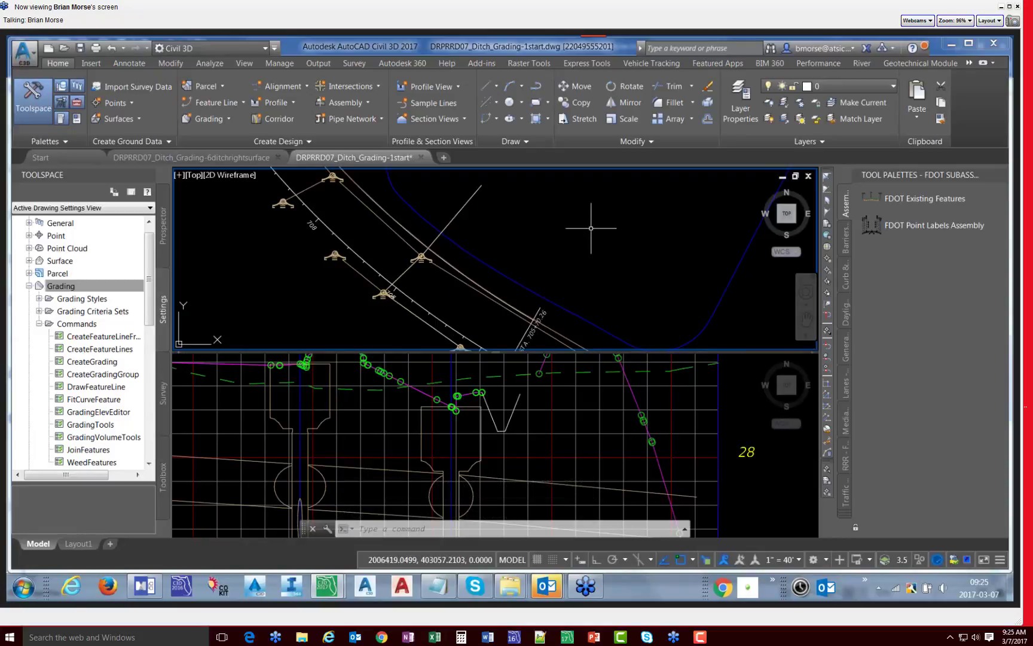
Step: Start an offset alignment from SR61 with 0 offsets on the left and 1 on the right at 55 feet
left_click(277, 86)
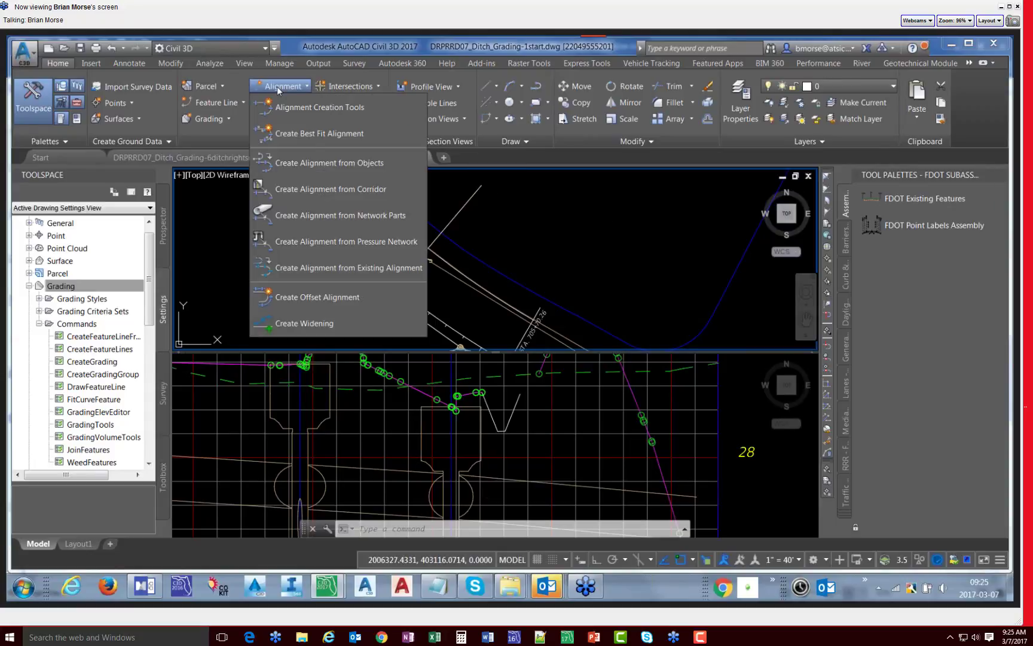
left_click(349, 303)
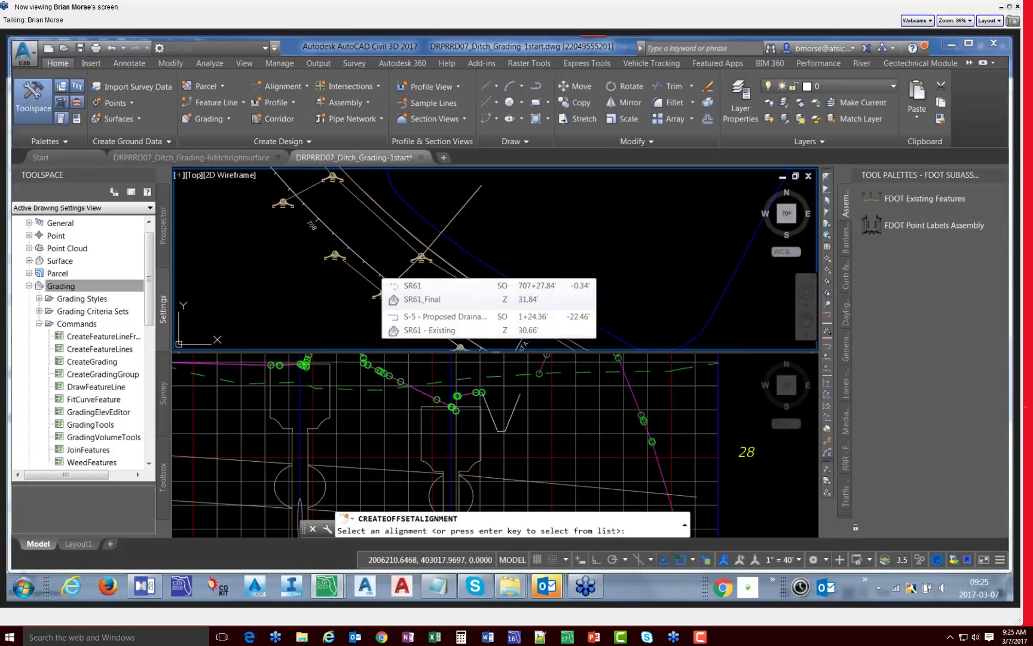
left_click(374, 268)
left_click(408, 241)
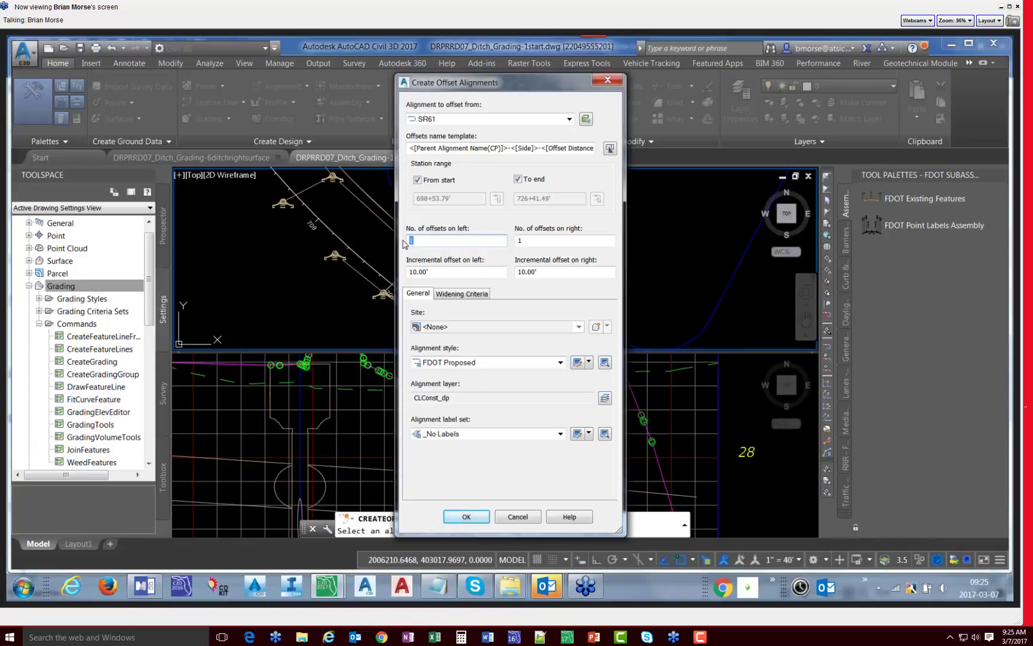
type("0")
left_click_drag(540, 271, 506, 271)
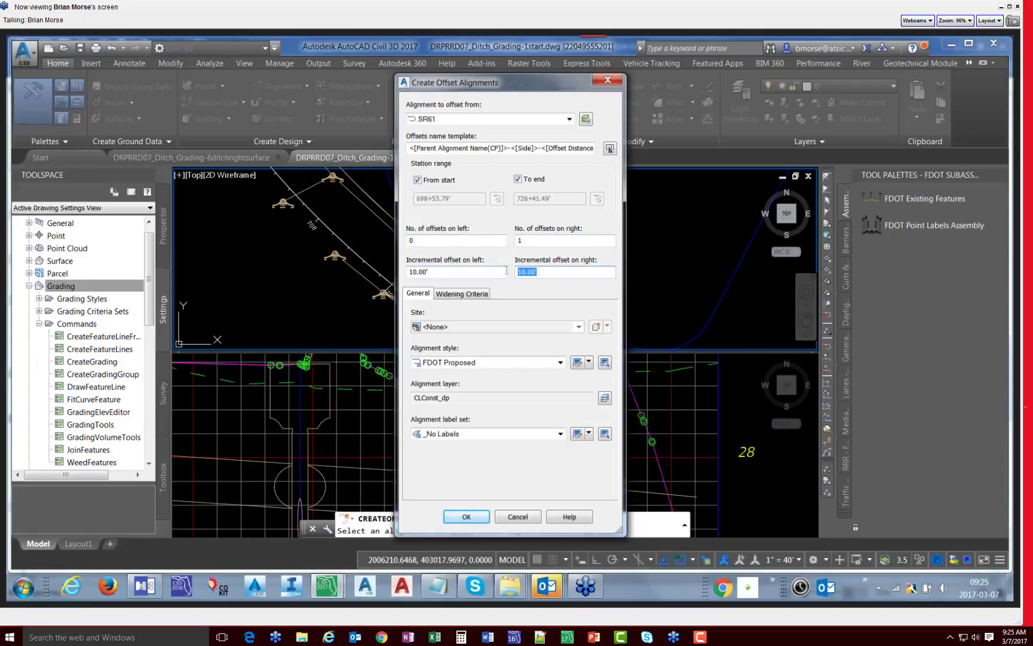
type("55")
left_click(520, 239)
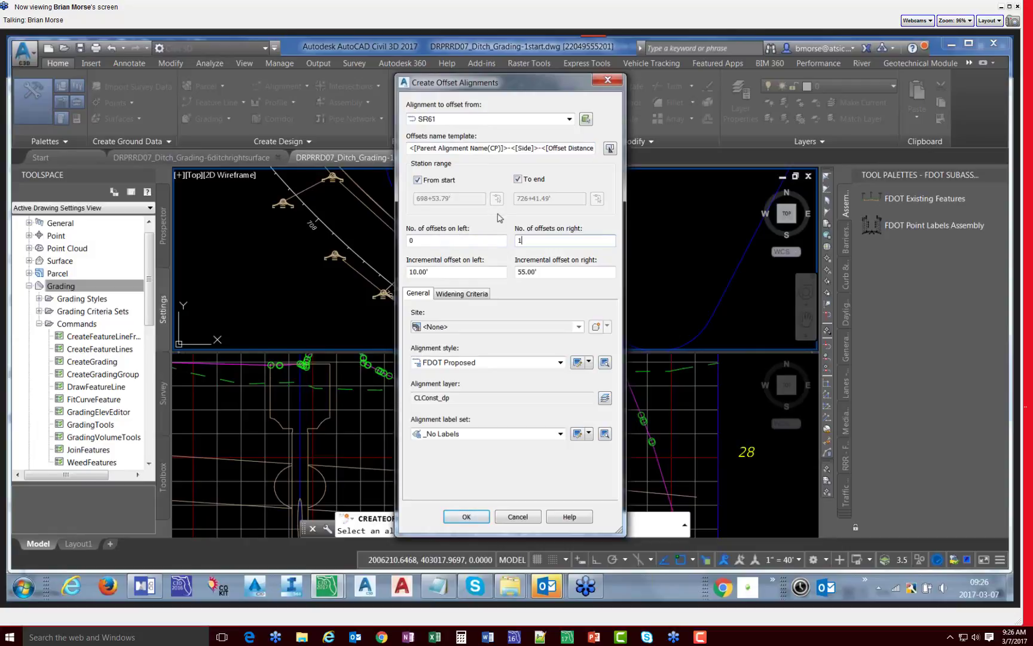
Step: Limit the offset alignment's station range to about 703+81 through 709+19, picking both stations in the drawing
left_click(417, 180)
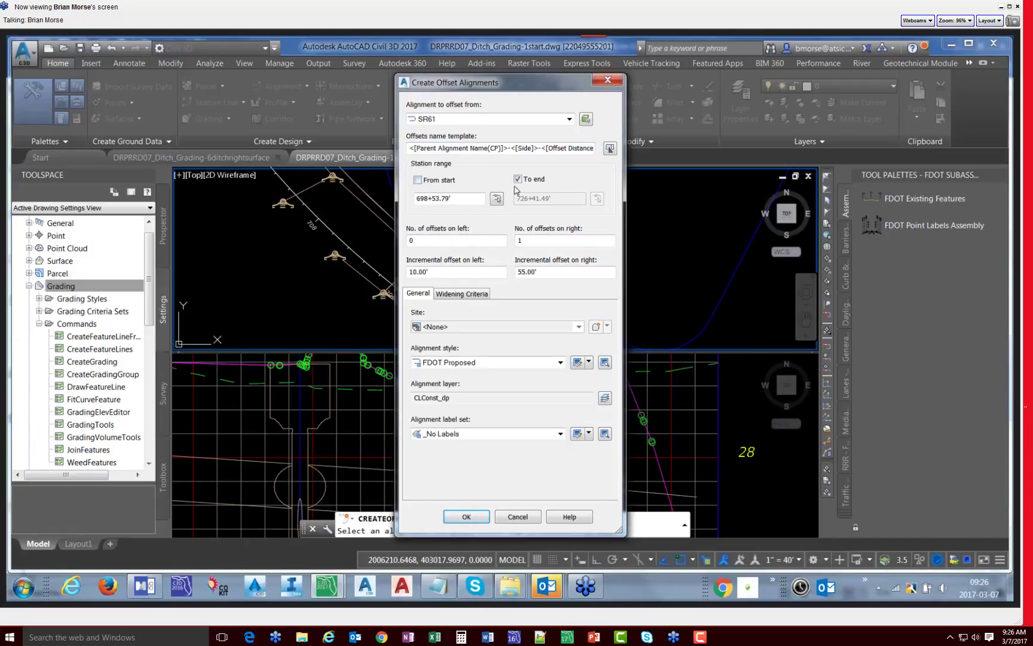
left_click(518, 179)
left_click(517, 179)
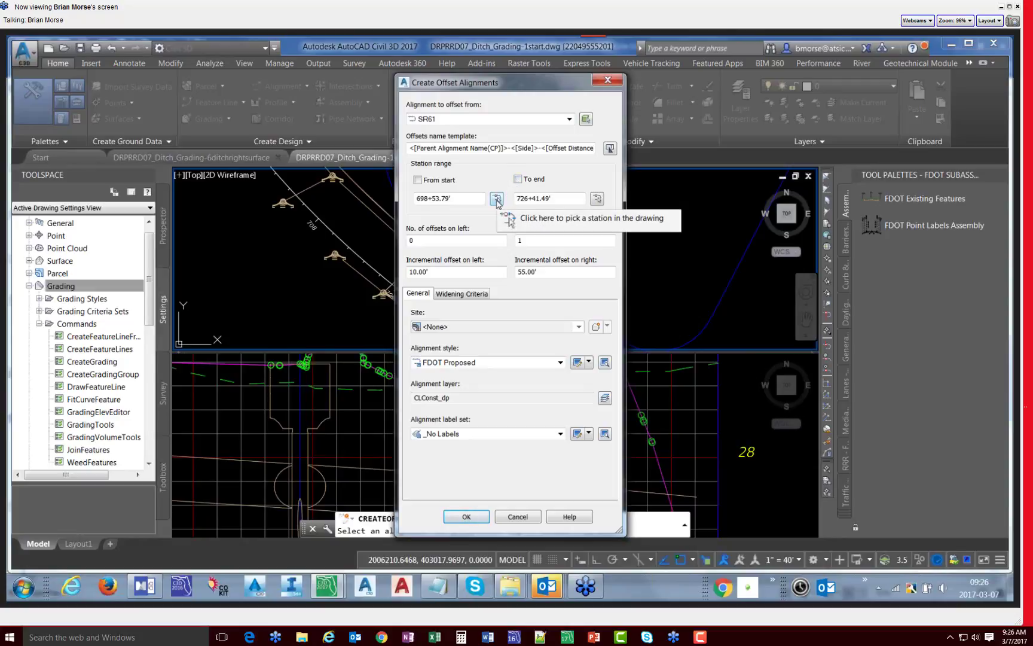
left_click(497, 201)
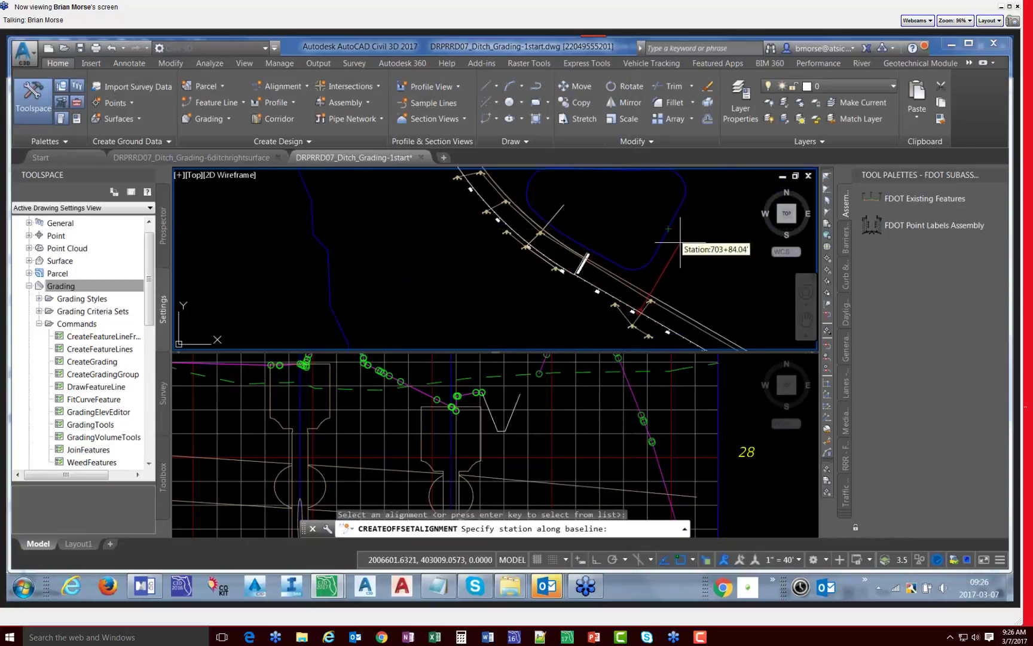
left_click(673, 266)
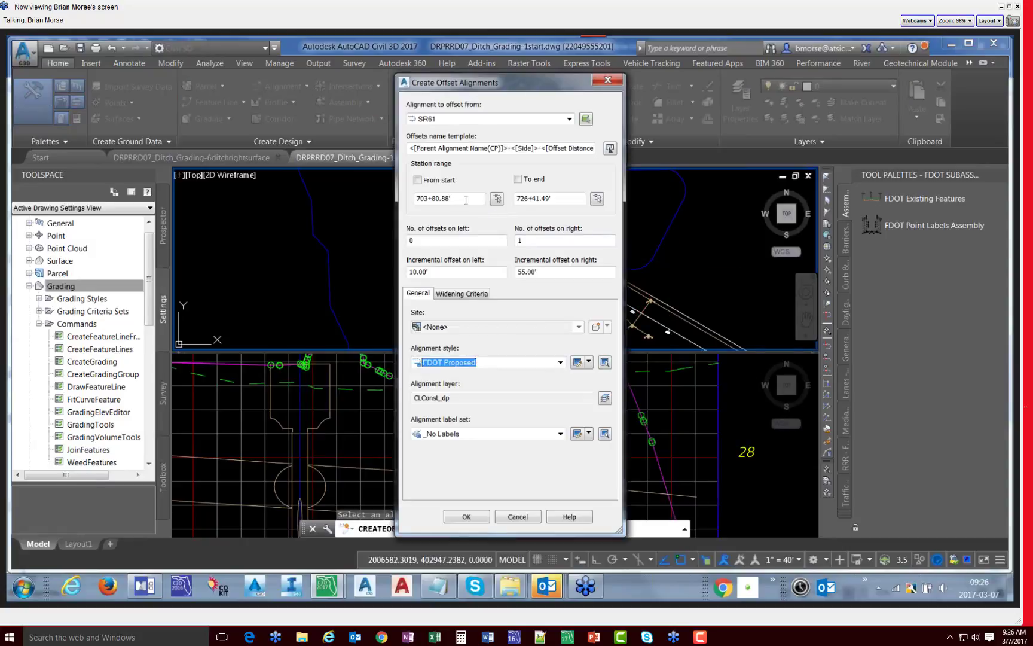
left_click(598, 200)
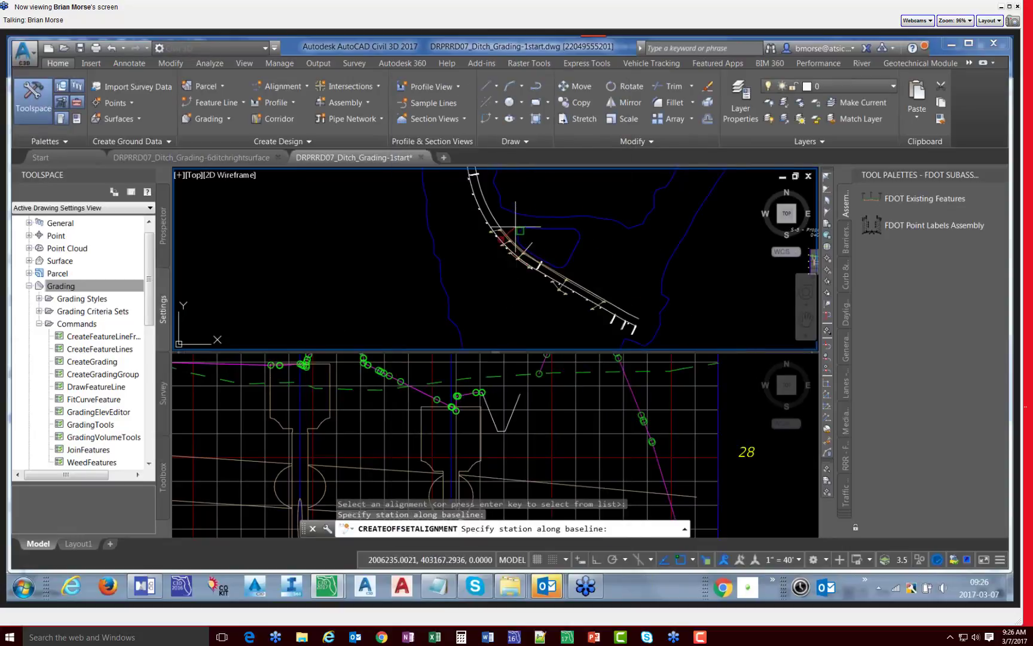
scroll(513, 236, "up", 3)
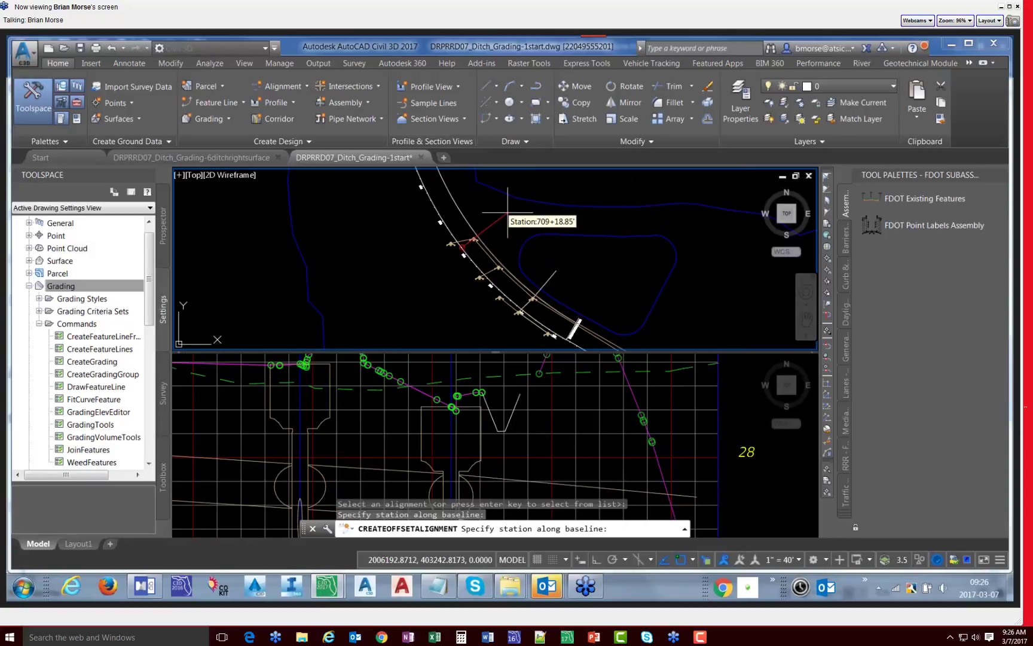
left_click(508, 212)
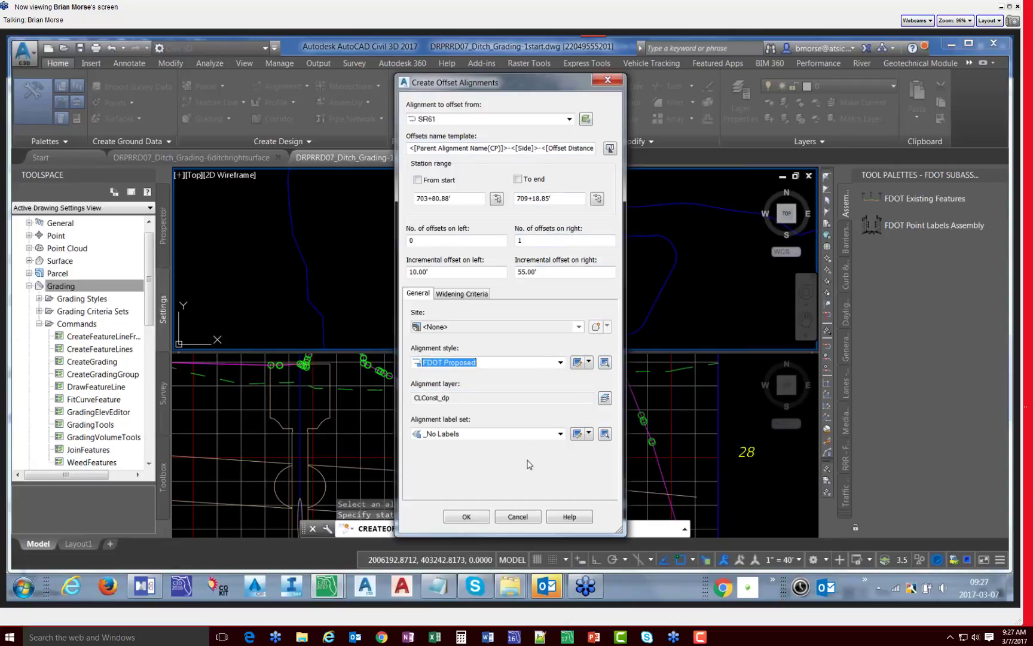
Step: Create the SR61 offset alignment and check its position against the DitchTop feature line along the curve
left_click(464, 517)
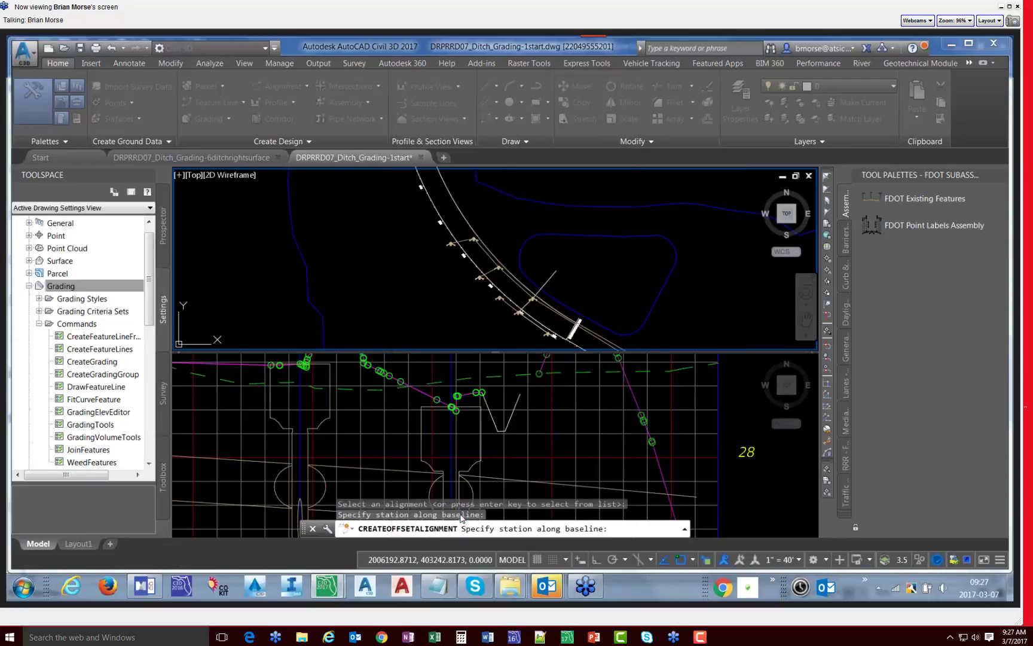
key("Return")
scroll(499, 299, "up", 4)
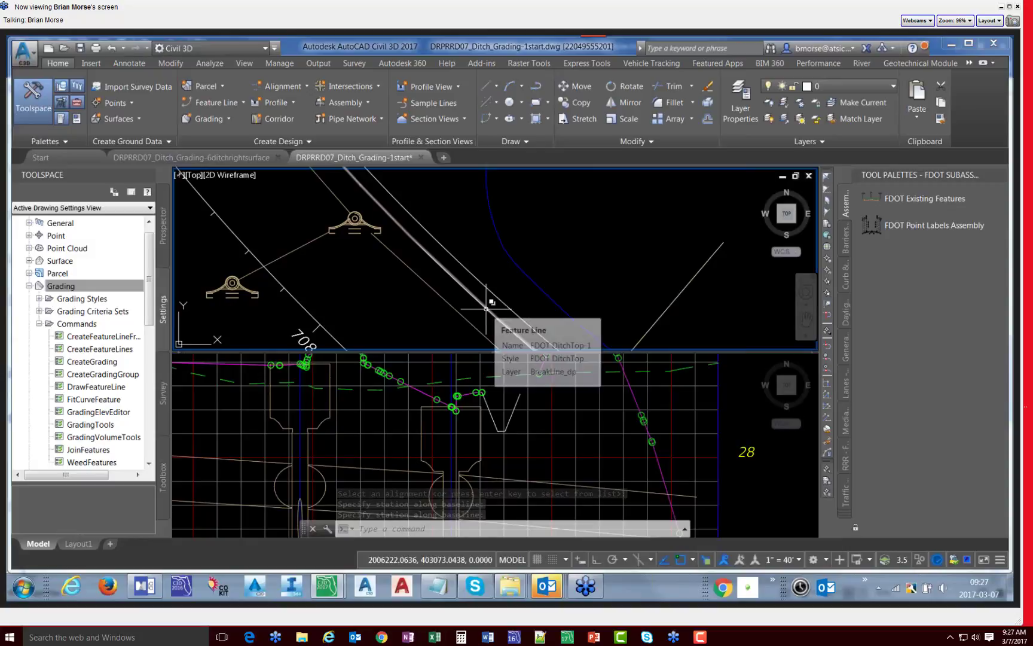
mouse_move(496, 294)
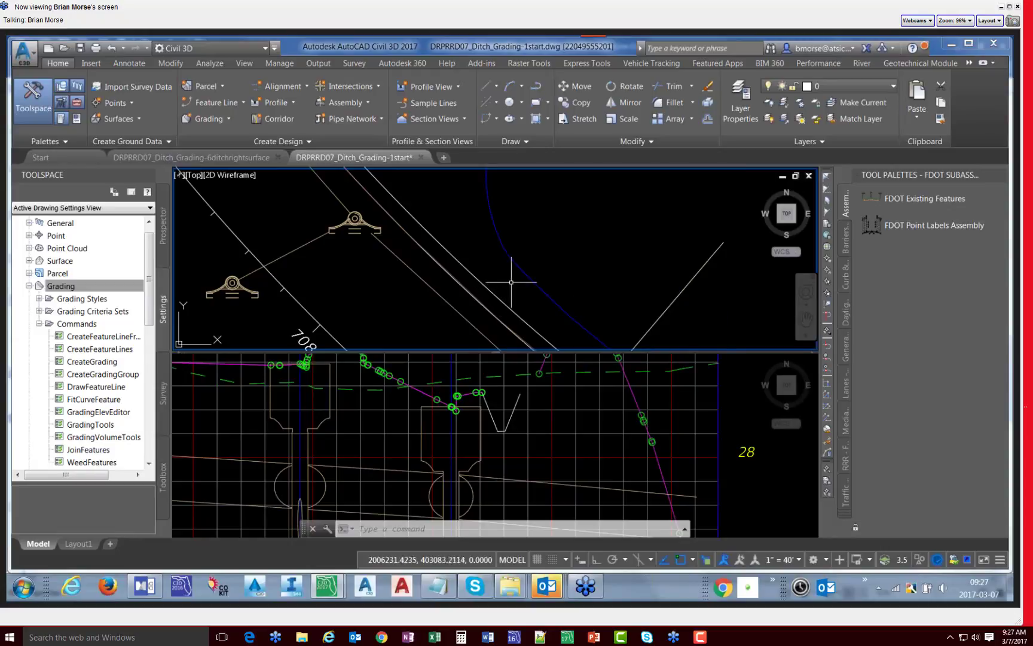
scroll(507, 271, "down", 3)
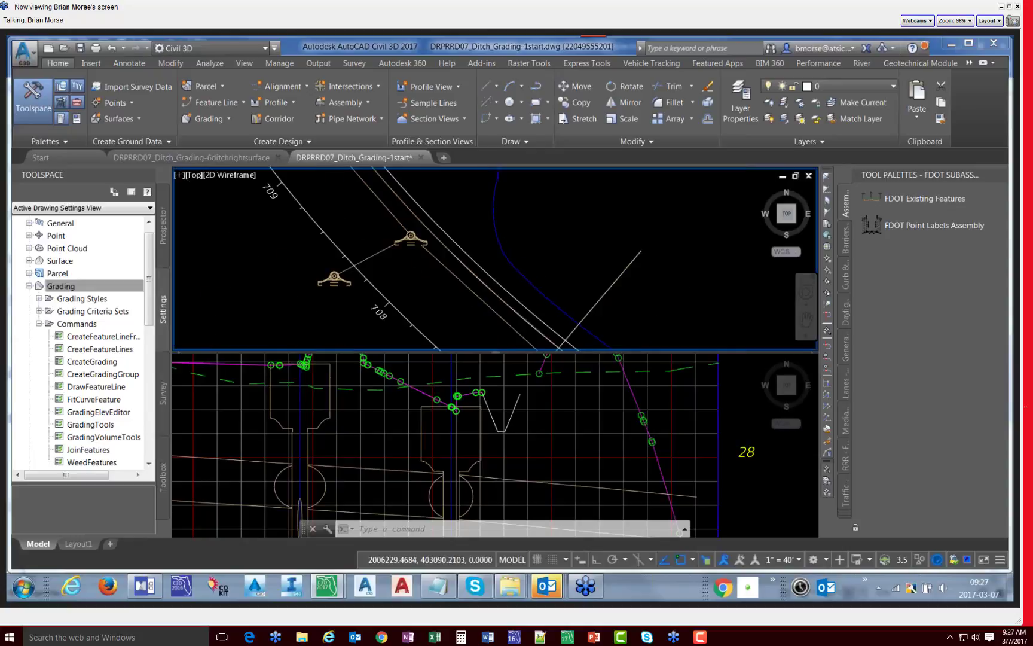
mouse_move(505, 264)
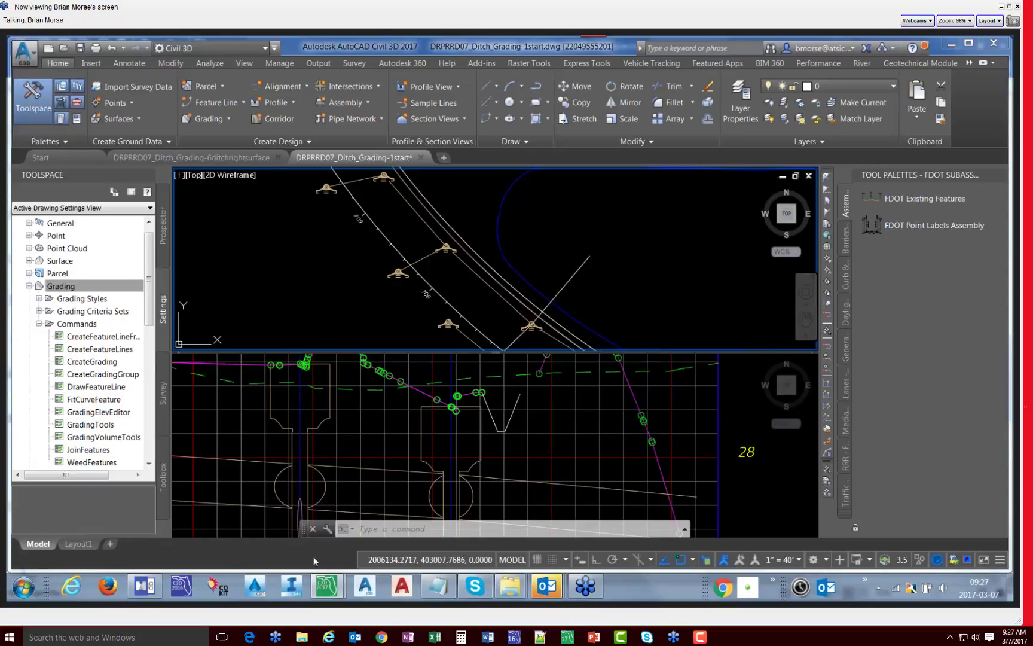
Step: Switch to the MindManager webinar map and collapse the Top of Bank topic along with its expanded subtopics
left_click(151, 589)
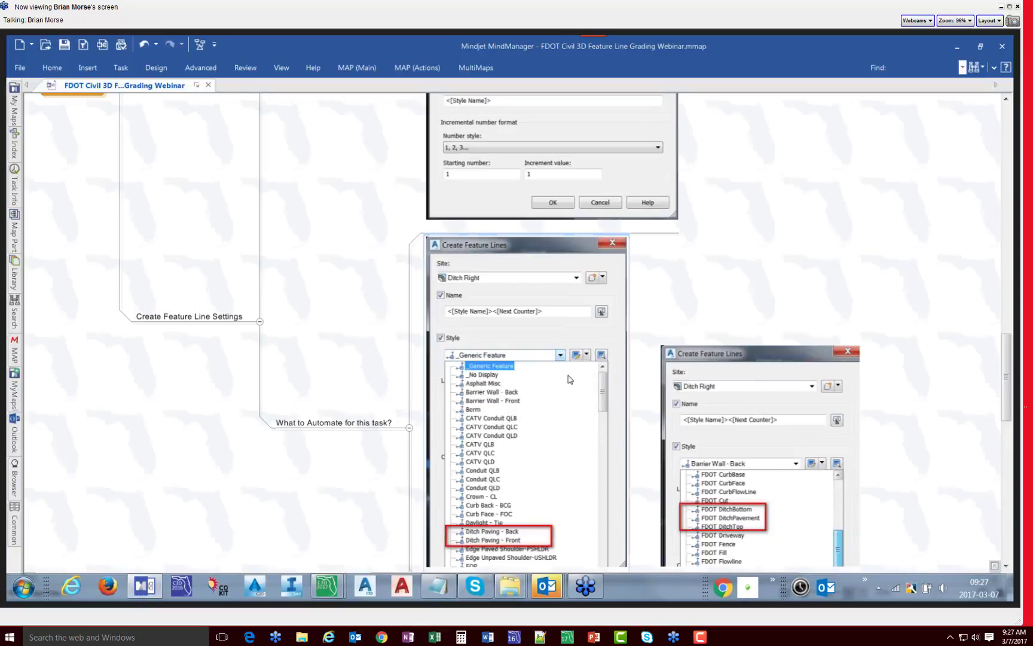
left_click(409, 427)
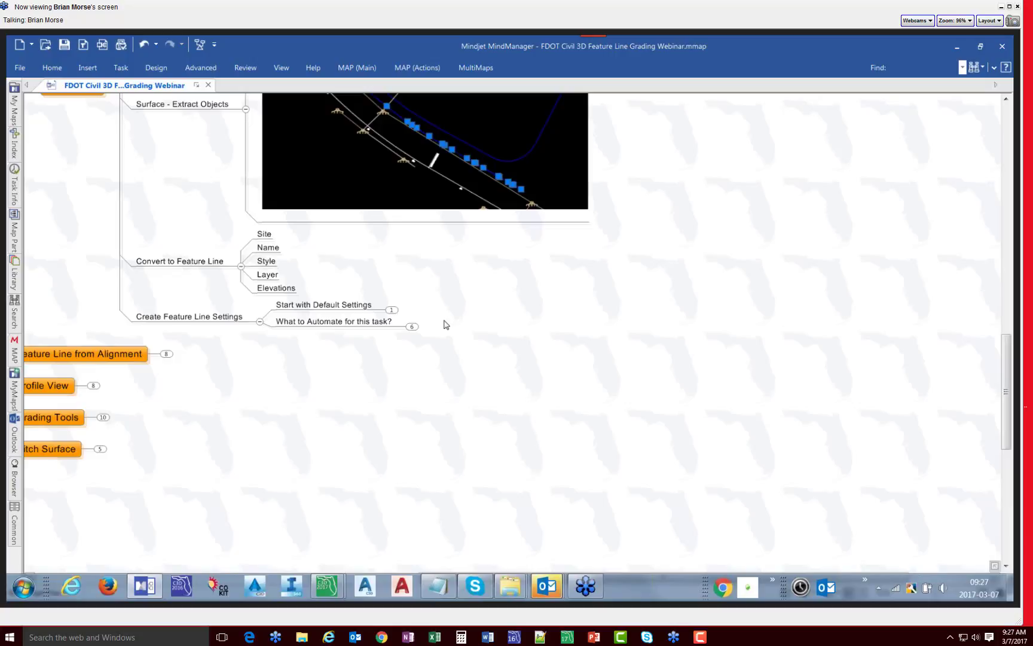
left_click_drag(367, 404, 648, 396)
scroll(556, 420, "down", 3)
scroll(556, 422, "down", 3)
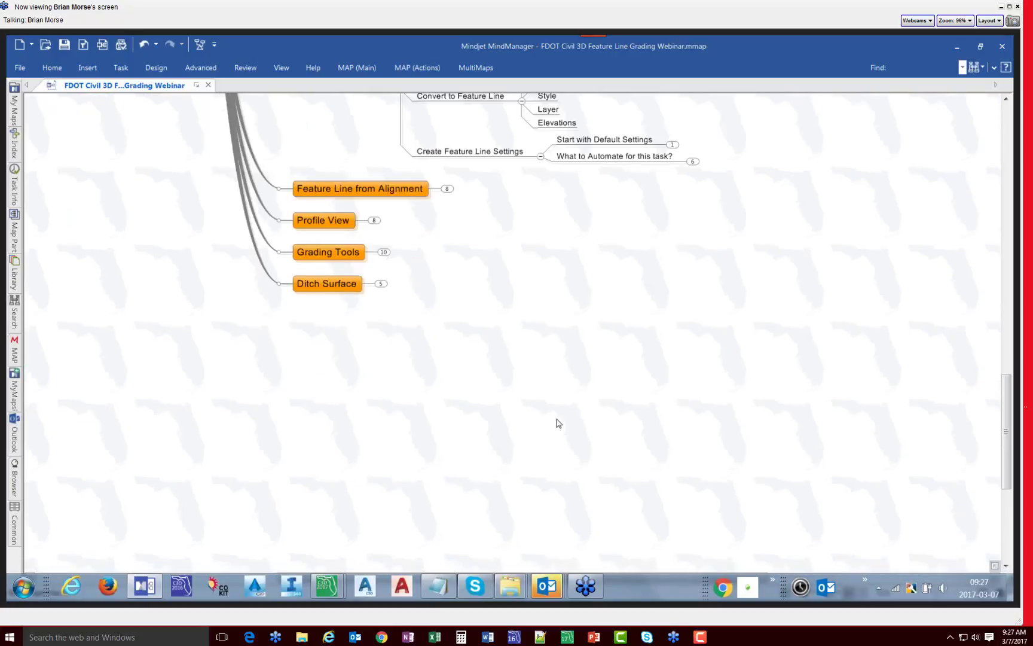
scroll(556, 423, "up", 12)
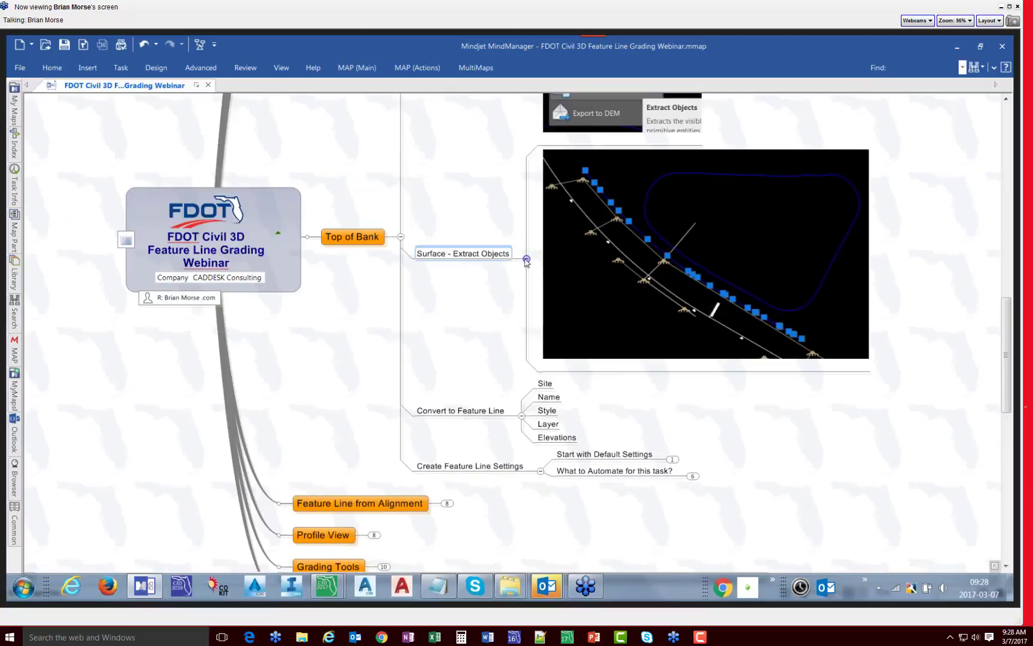
left_click(527, 260)
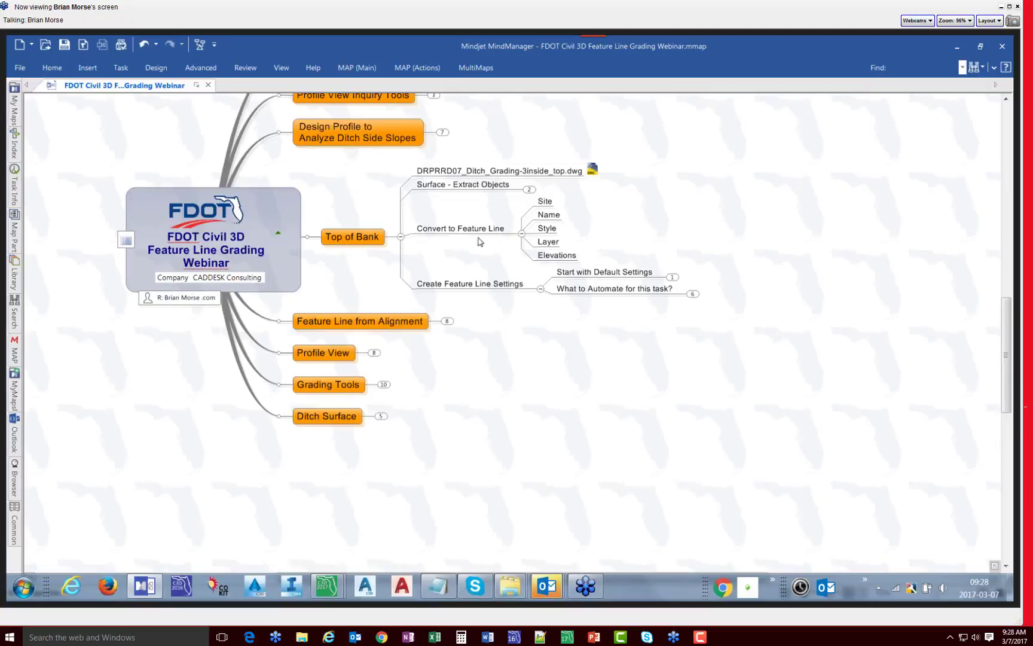
left_click(522, 234)
left_click(401, 237)
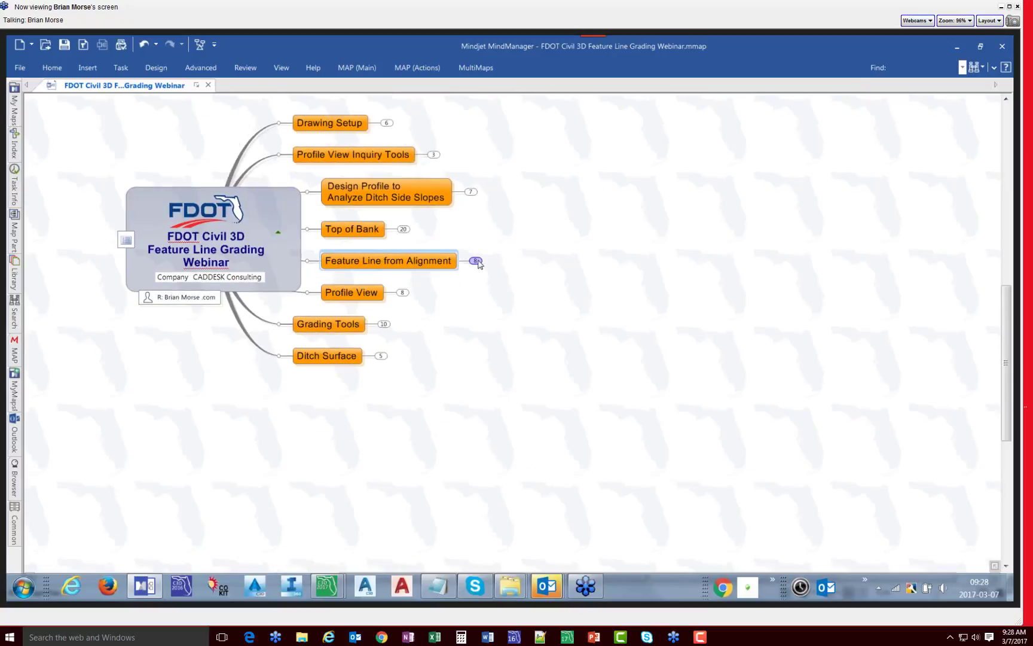
Step: Expand the Feature Line from Alignment topic, review its Offset Alignment and Dynamic Link Requires a Profile subtopics, and return to Civil 3D
left_click(473, 262)
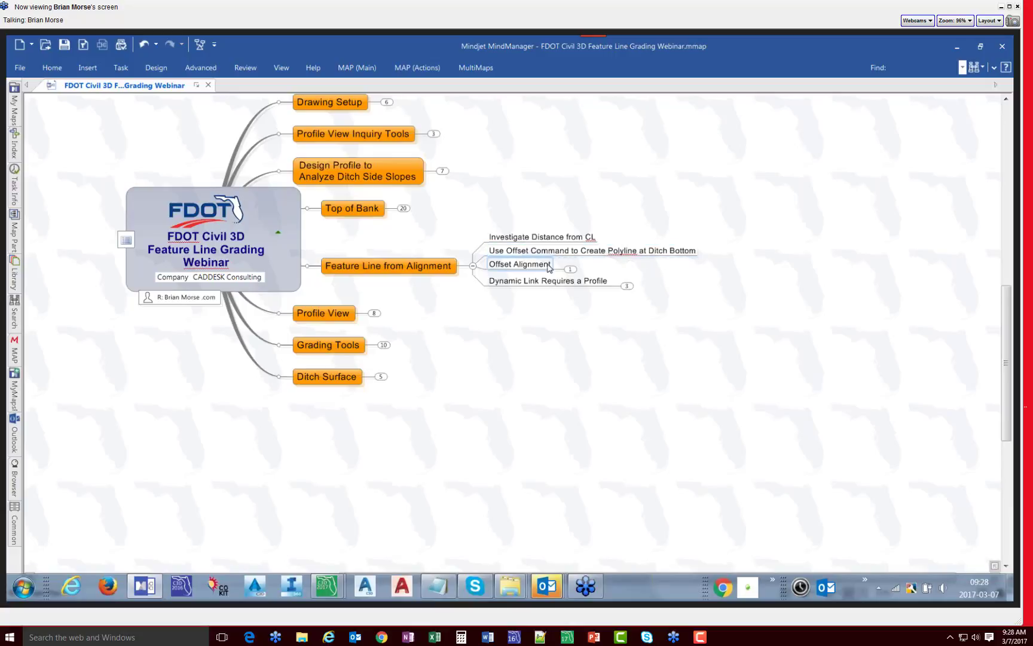
left_click(570, 270)
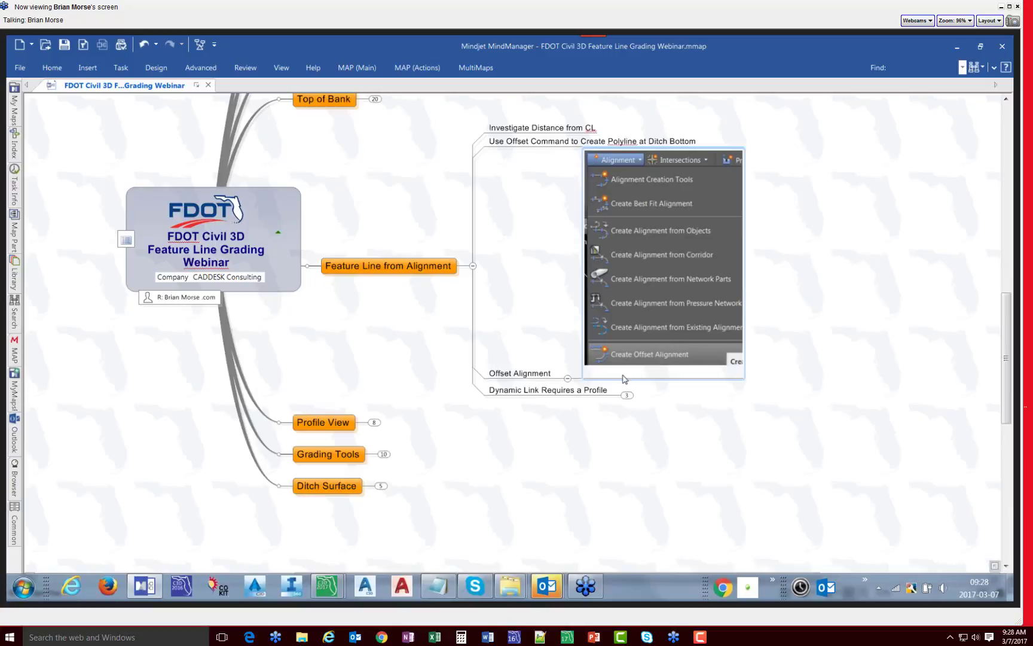
left_click(568, 379)
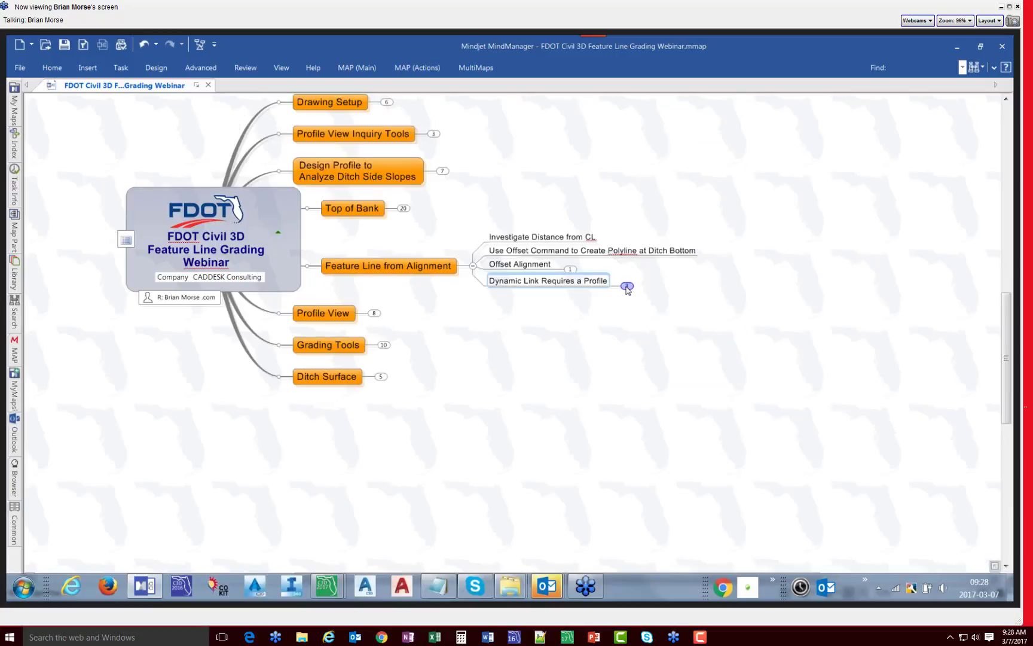
left_click(627, 287)
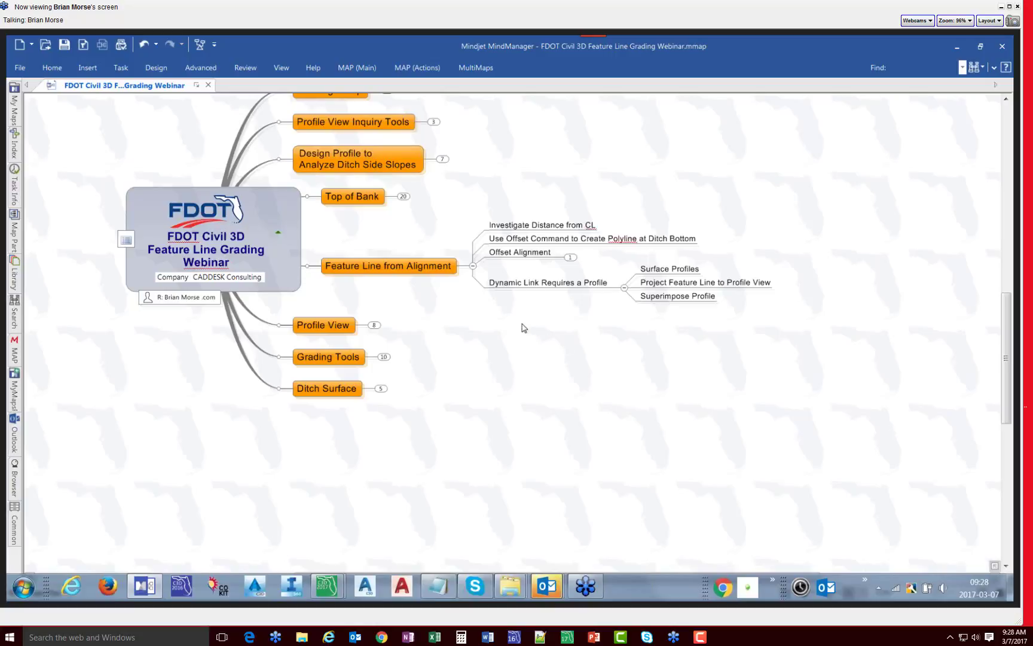
key("alt+Tab")
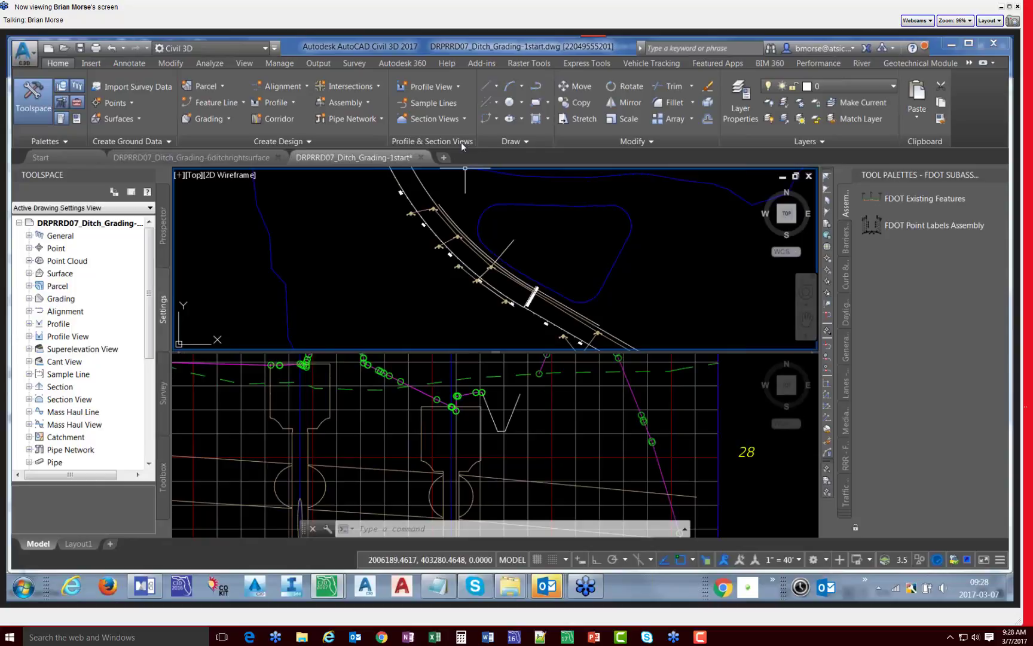
left_click(458, 87)
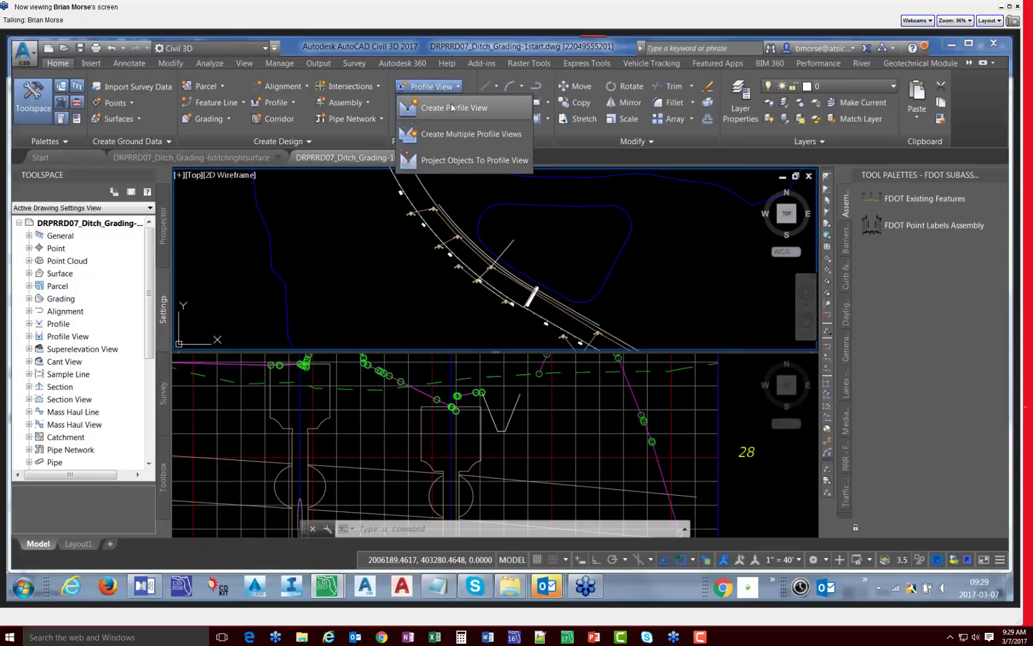
left_click(450, 108)
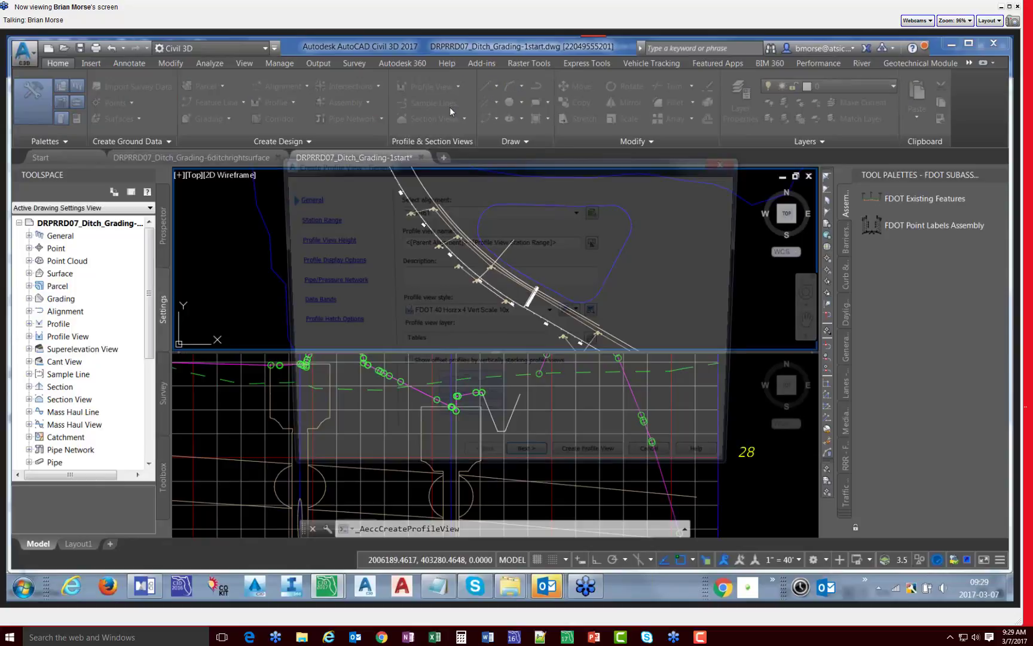
left_click(453, 210)
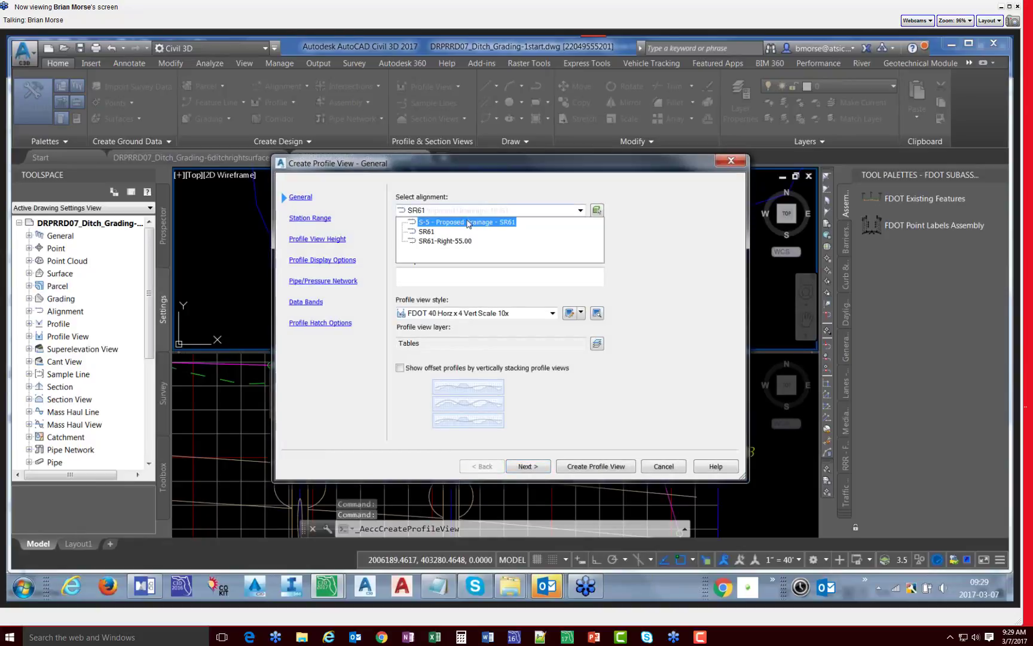
left_click(455, 241)
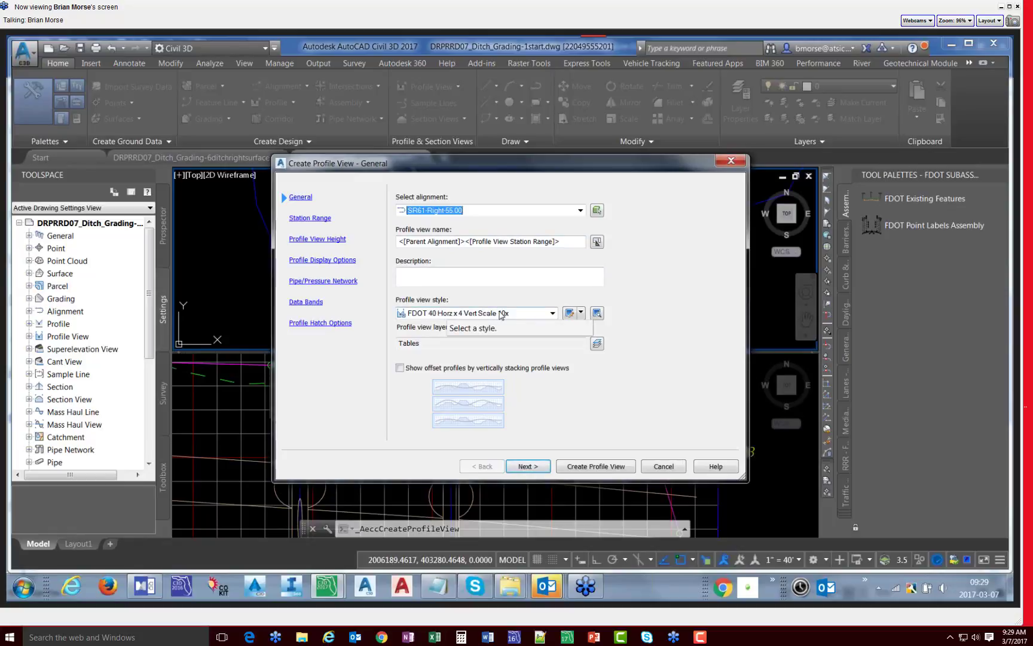
left_click(550, 315)
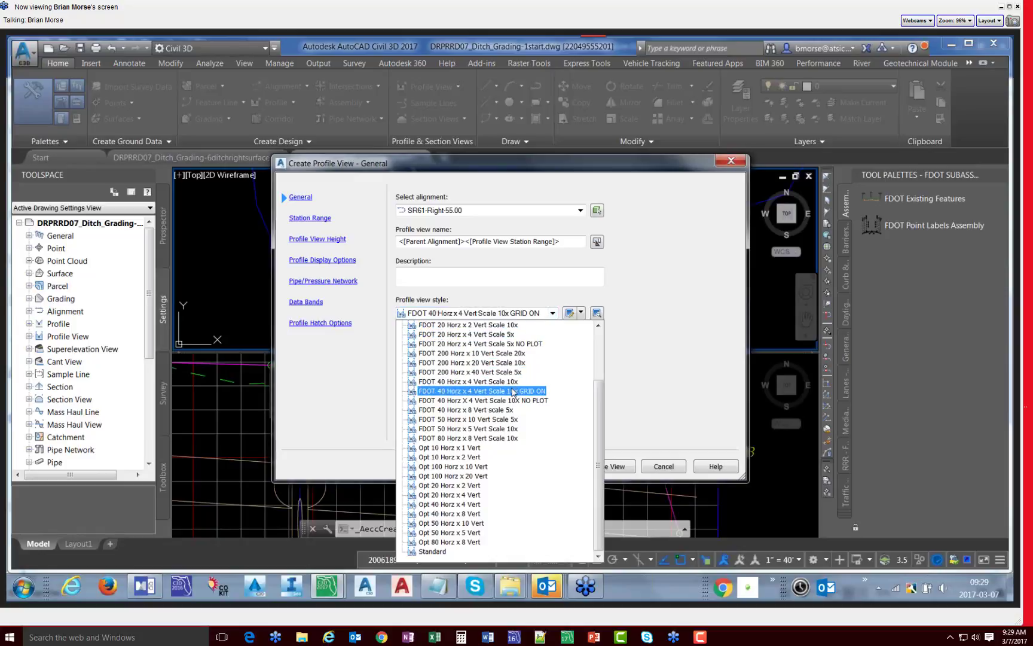
left_click(482, 390)
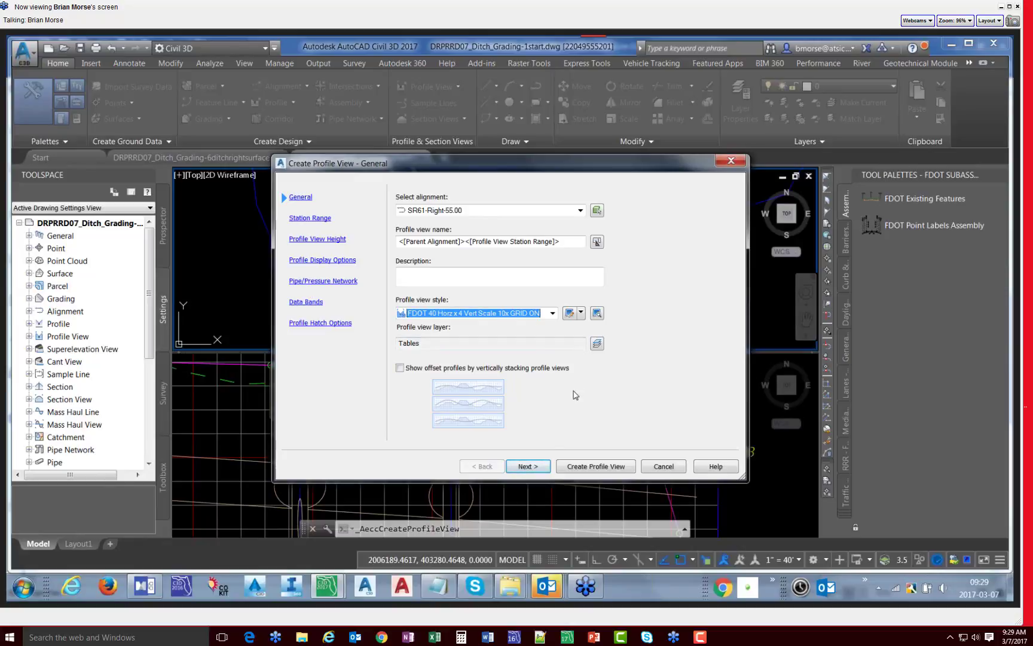
left_click(534, 467)
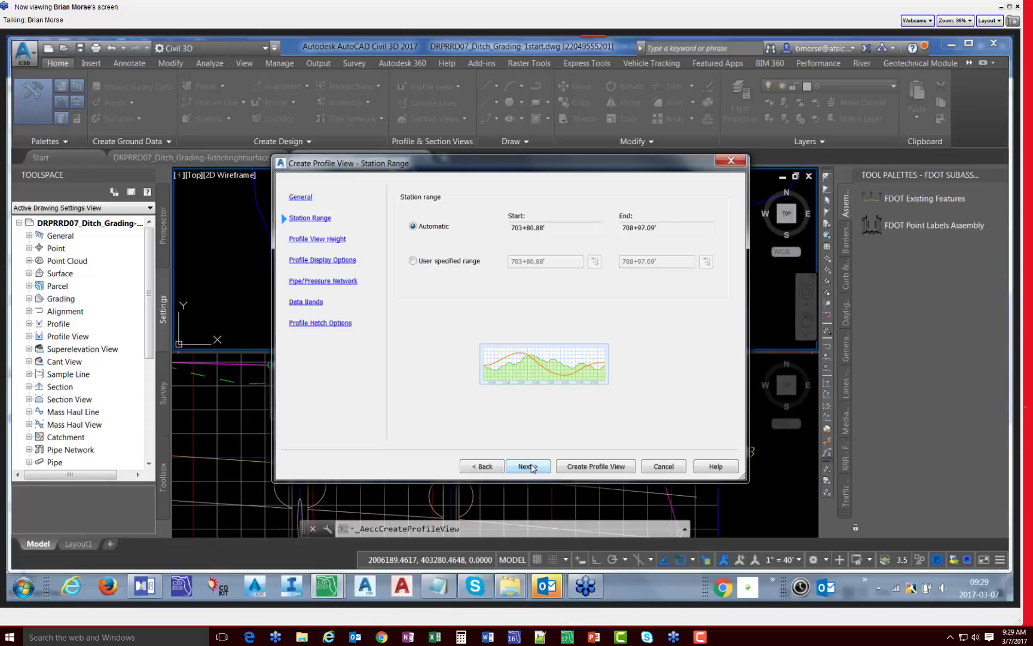
left_click(533, 466)
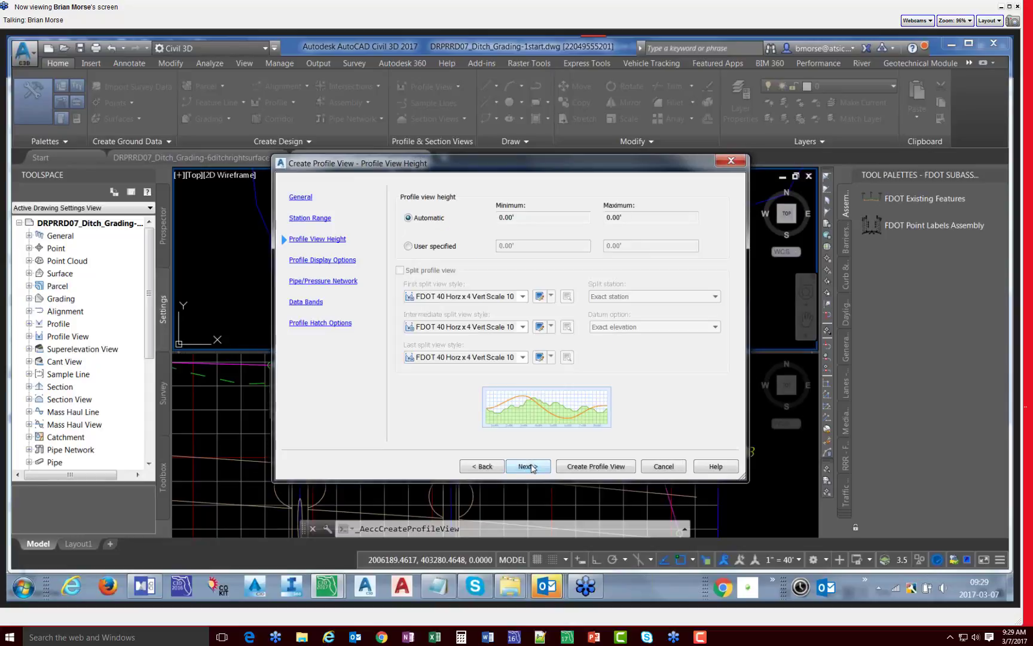
left_click(533, 467)
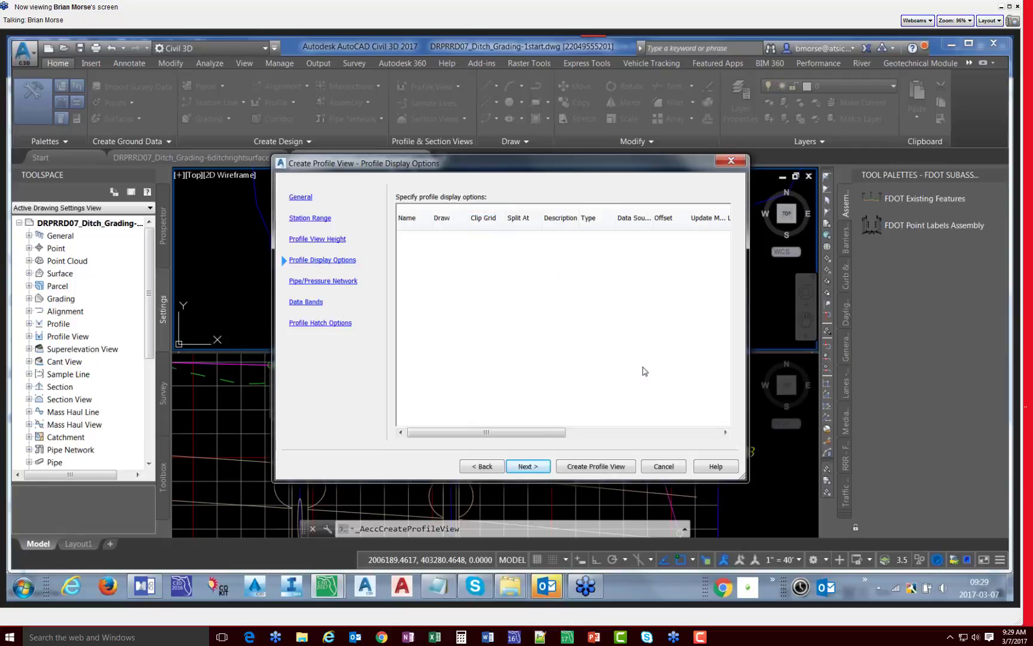
left_click(665, 466)
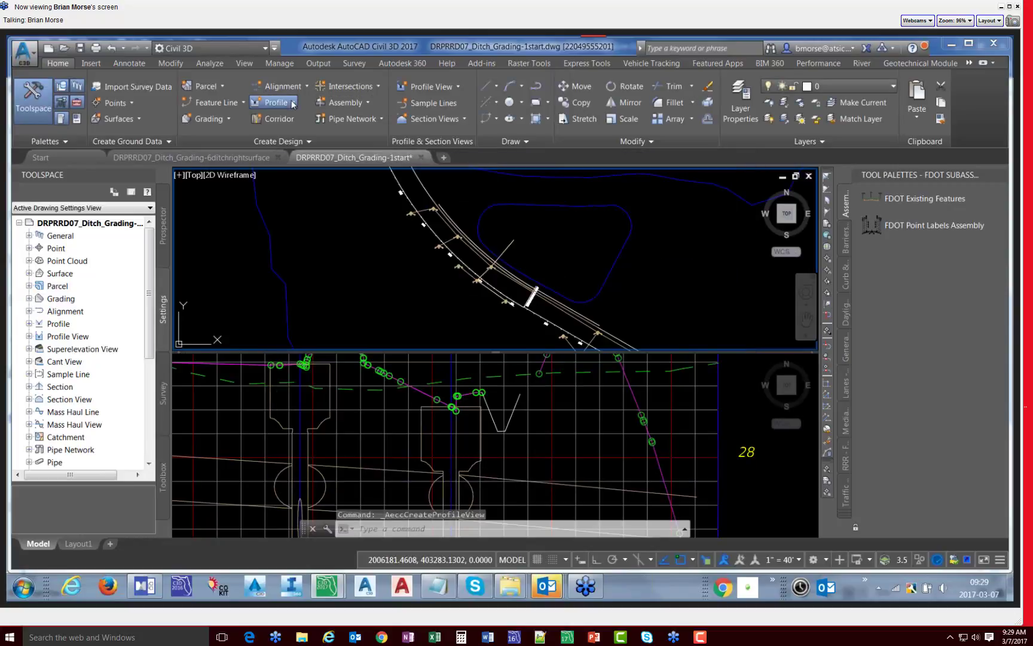
Step: Add surface profiles of Drainage Pond and SR61 - Existing along the SR61-Right-55.00 alignment over its full station range
left_click(293, 104)
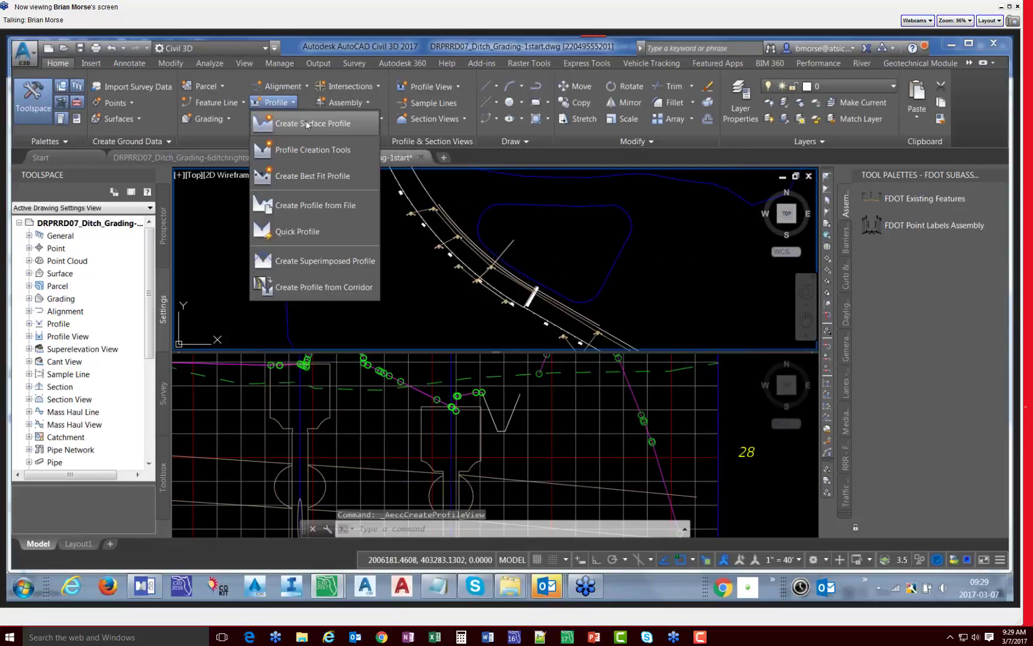
left_click(346, 124)
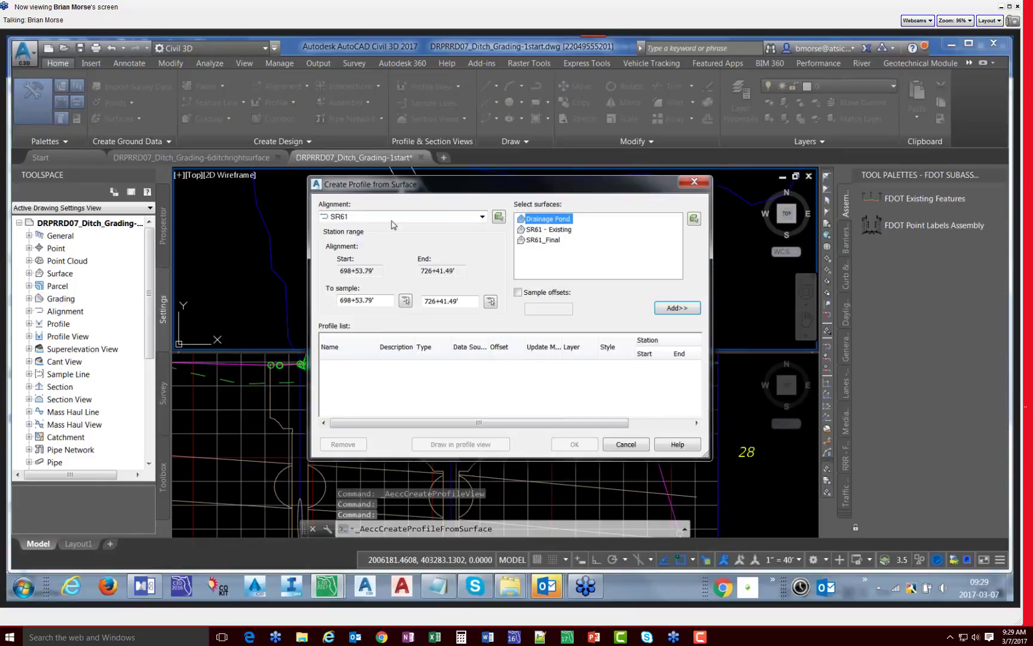
left_click(393, 217)
left_click(384, 248)
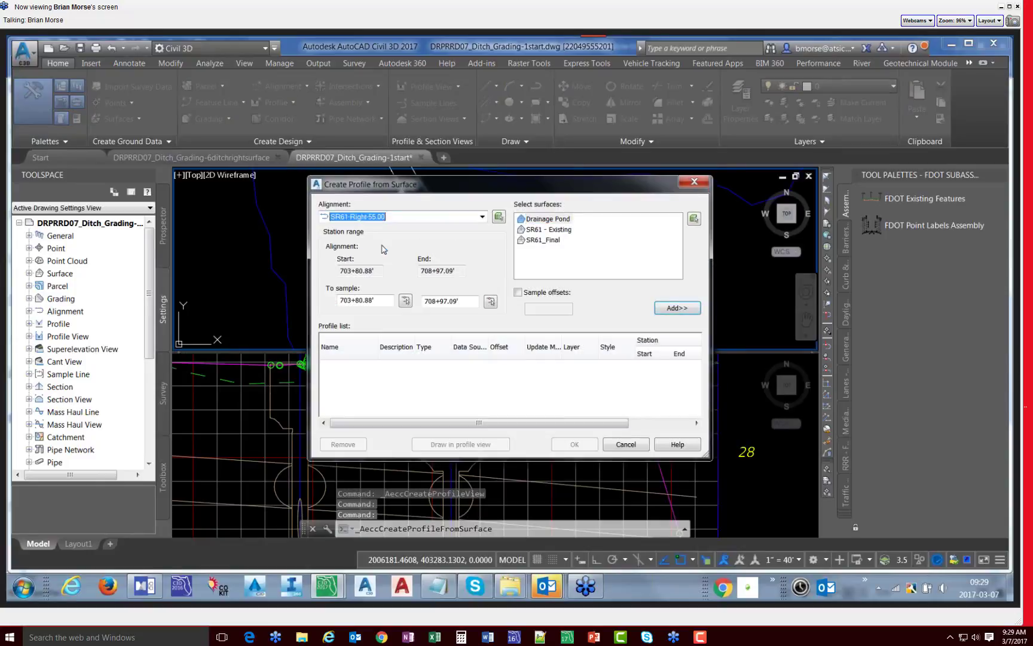
left_click(551, 231)
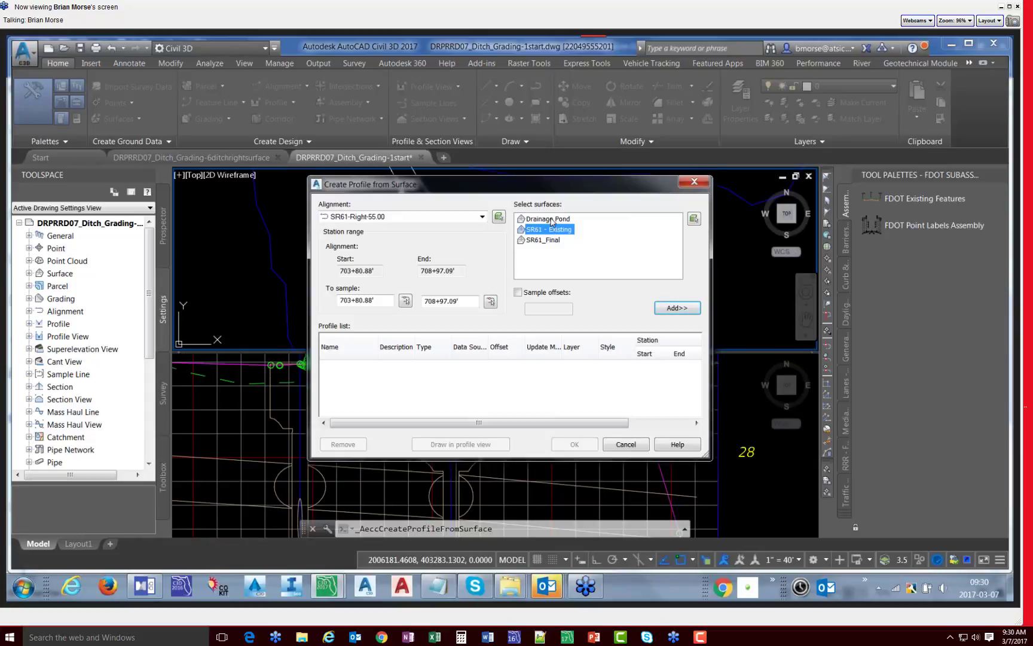
left_click(551, 219, "ctrl")
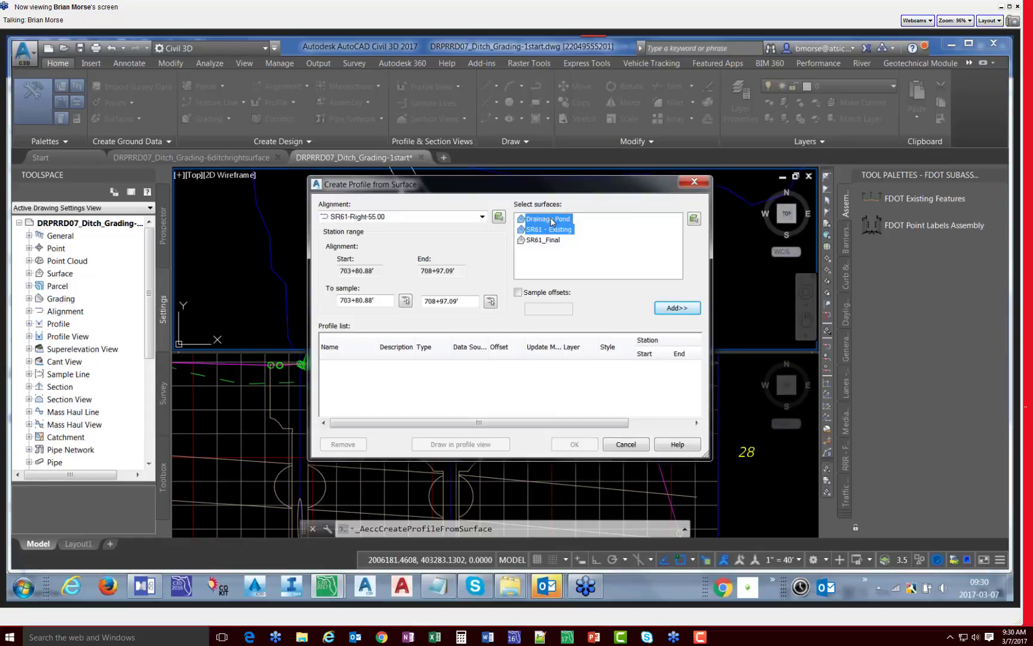
left_click(672, 306)
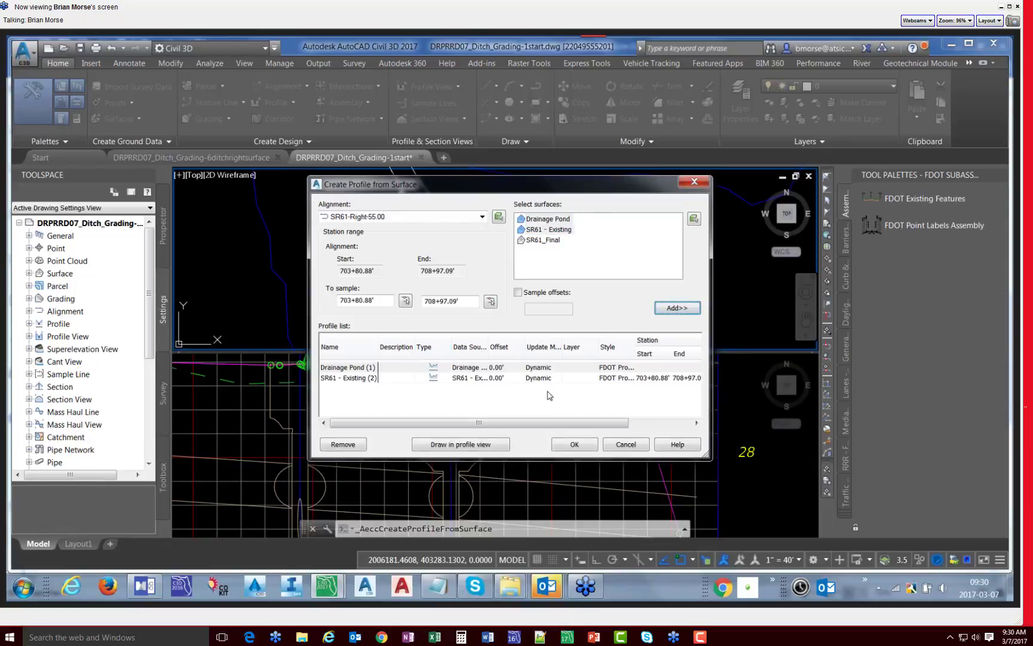
Step: Start drawing the profiles in a profile view styled FDOT 40 Horz x 4 Vert Scale 10x GRID ON, with automatic station range and height
left_click(494, 444)
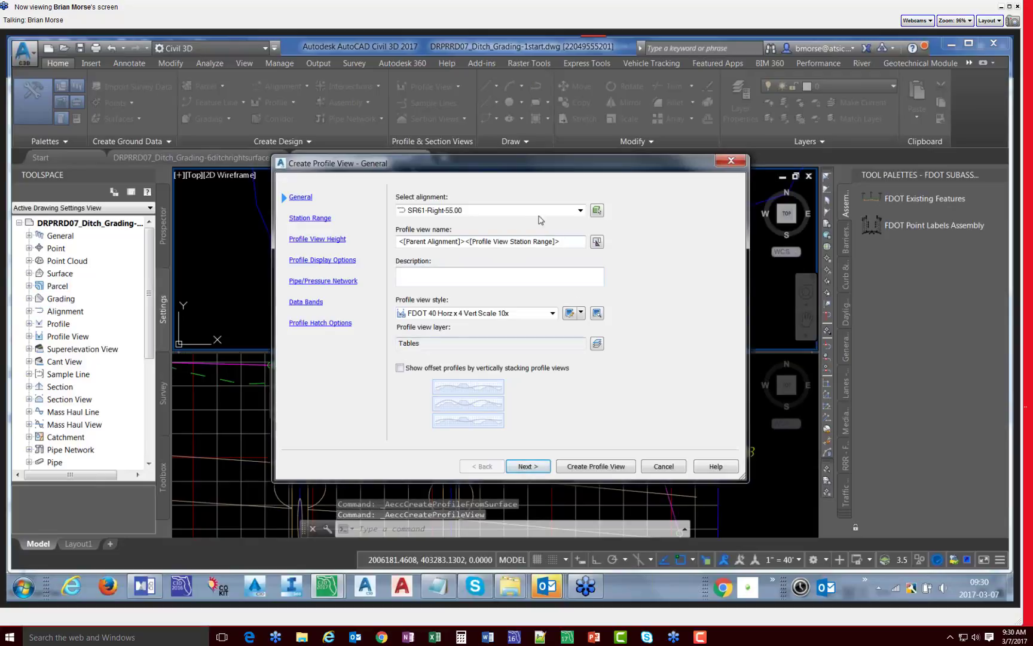
left_click(511, 314)
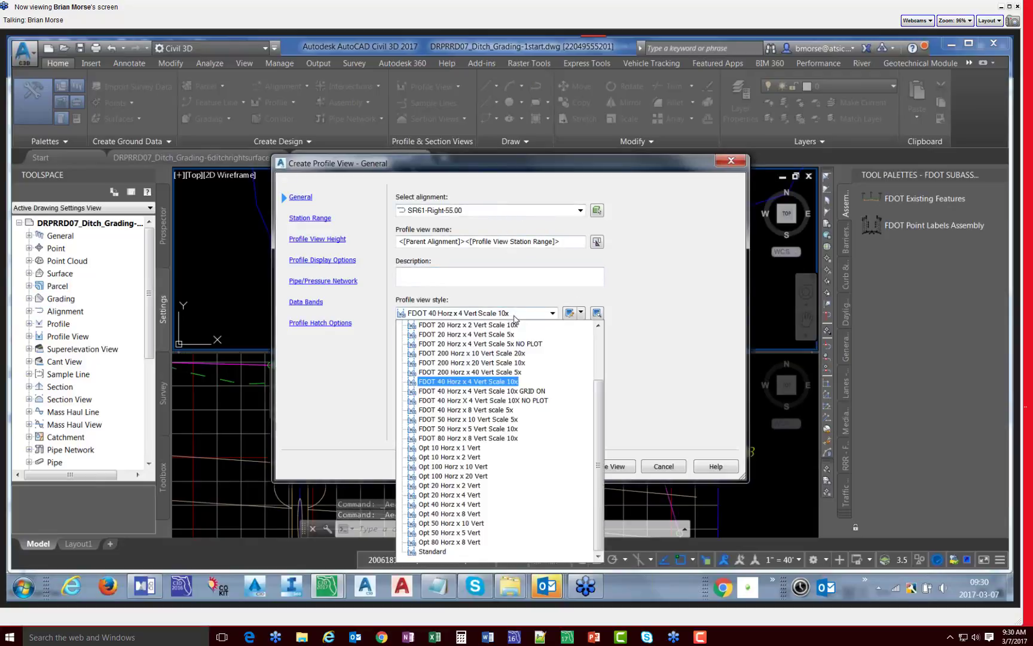
left_click(507, 389)
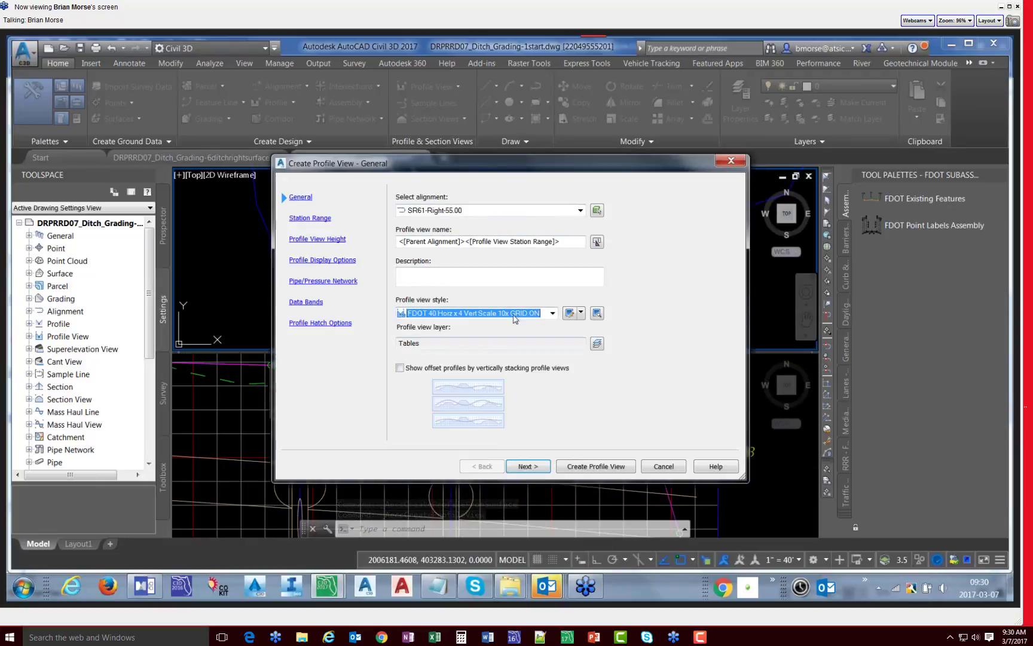
left_click(535, 468)
left_click(527, 466)
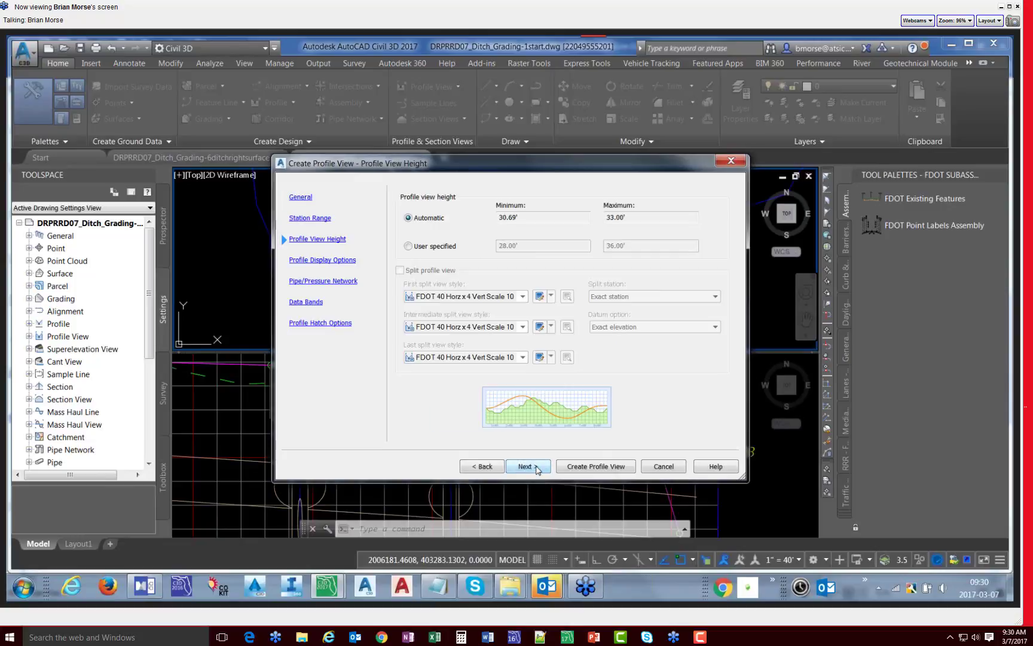
left_click(527, 467)
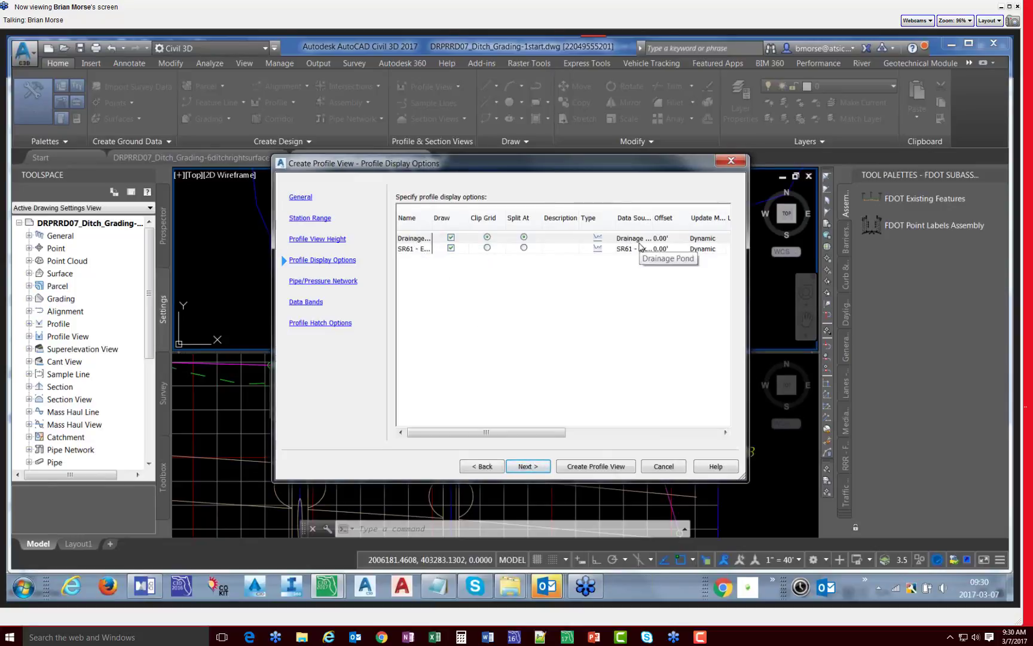
Step: Create the profile view with the FDOT 10x VExagg Stations band set, without pipe network parts or hatching, above the S-5 Proposed Drainage profile view
mouse_move(556, 431)
left_mouse_down()
mouse_move(642, 426)
mouse_move(501, 431)
mouse_move(502, 423)
left_mouse_up()
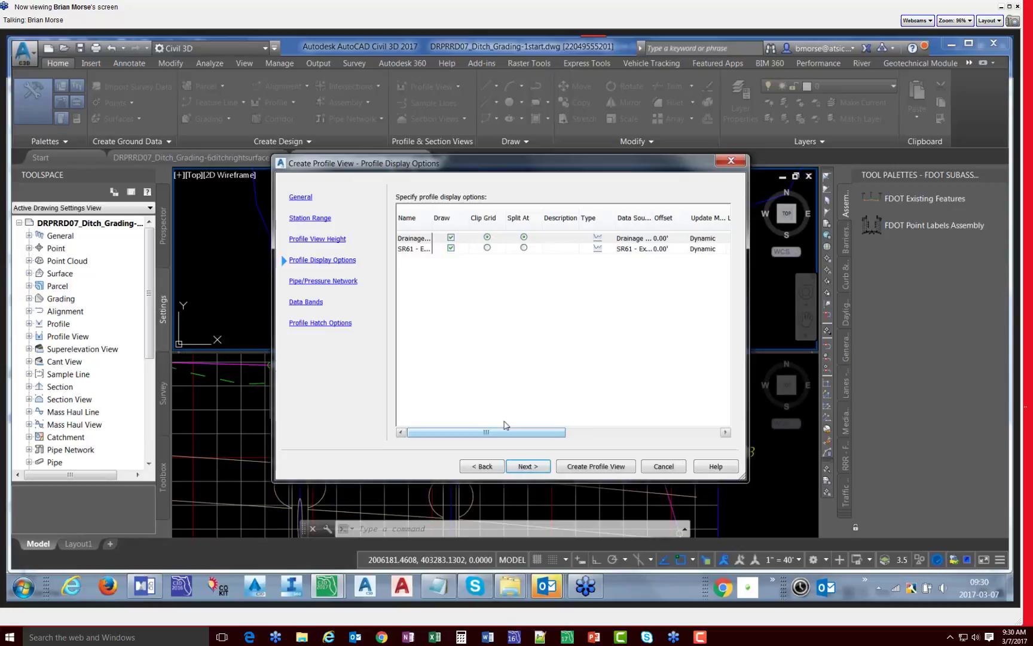
left_click(529, 466)
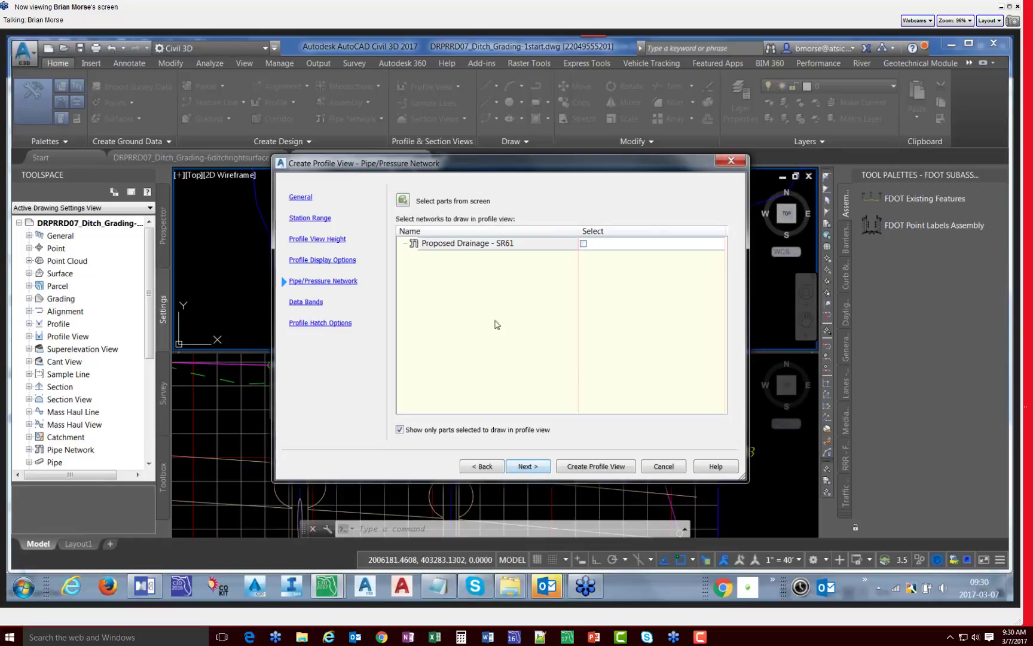
left_click(528, 467)
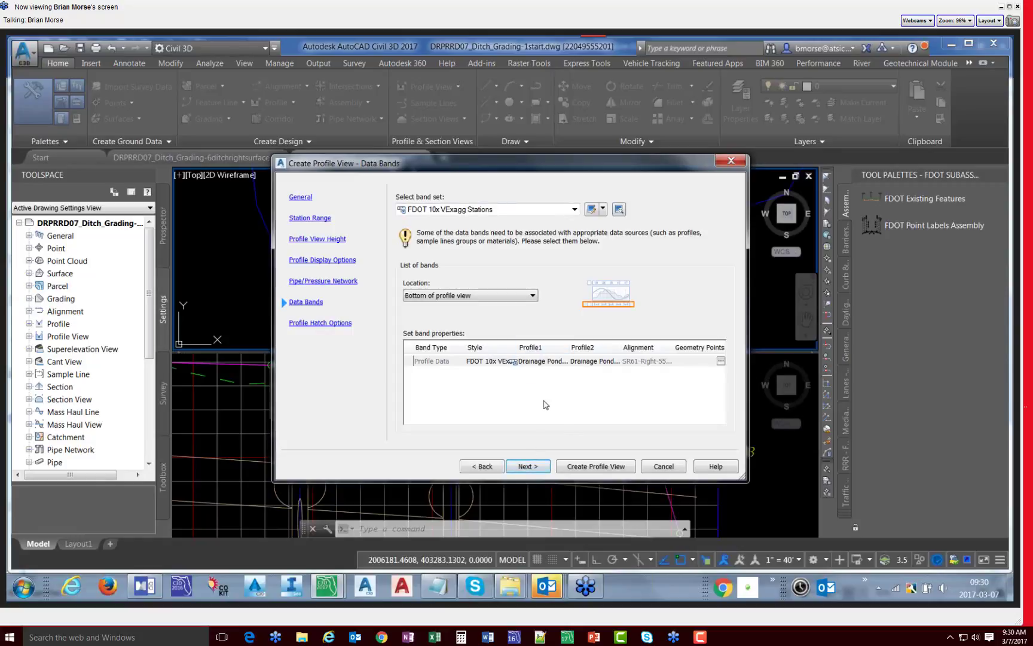
left_click(544, 464)
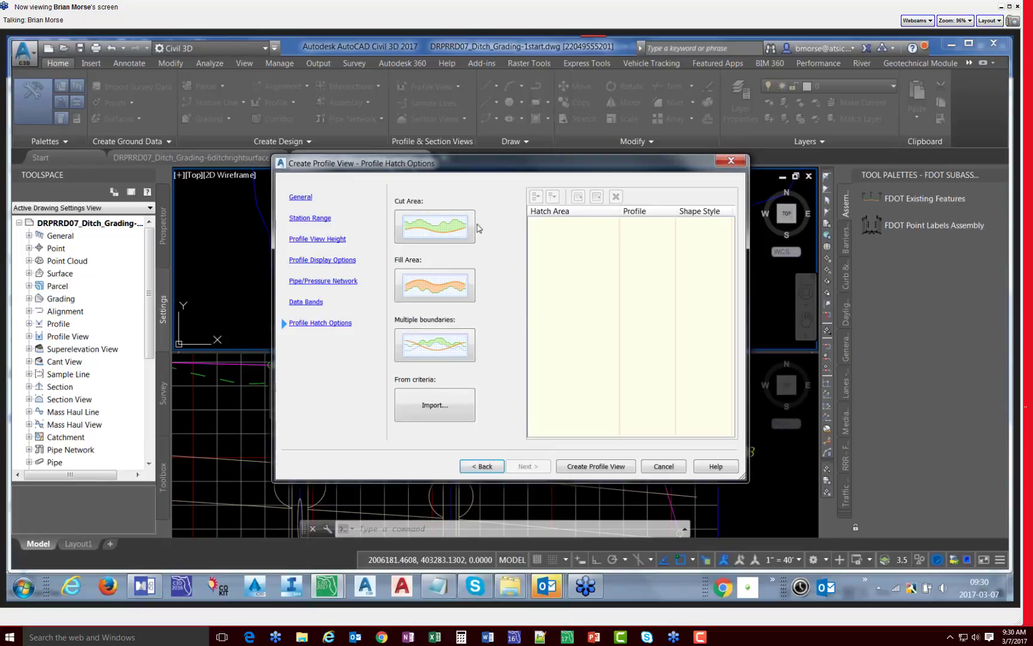
left_click(596, 467)
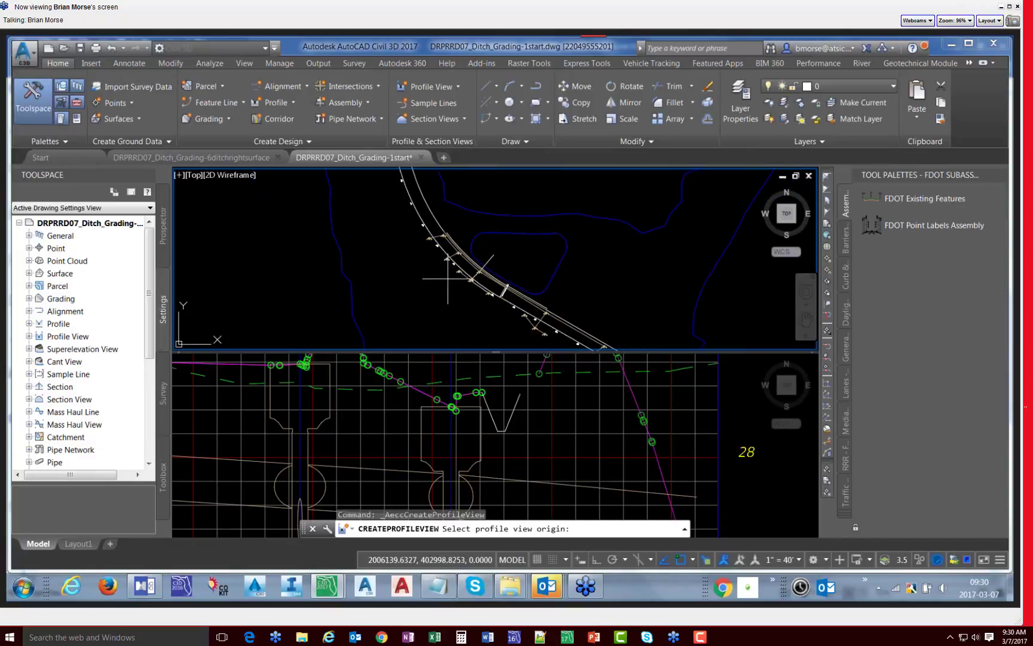
scroll(562, 270, "down", 3)
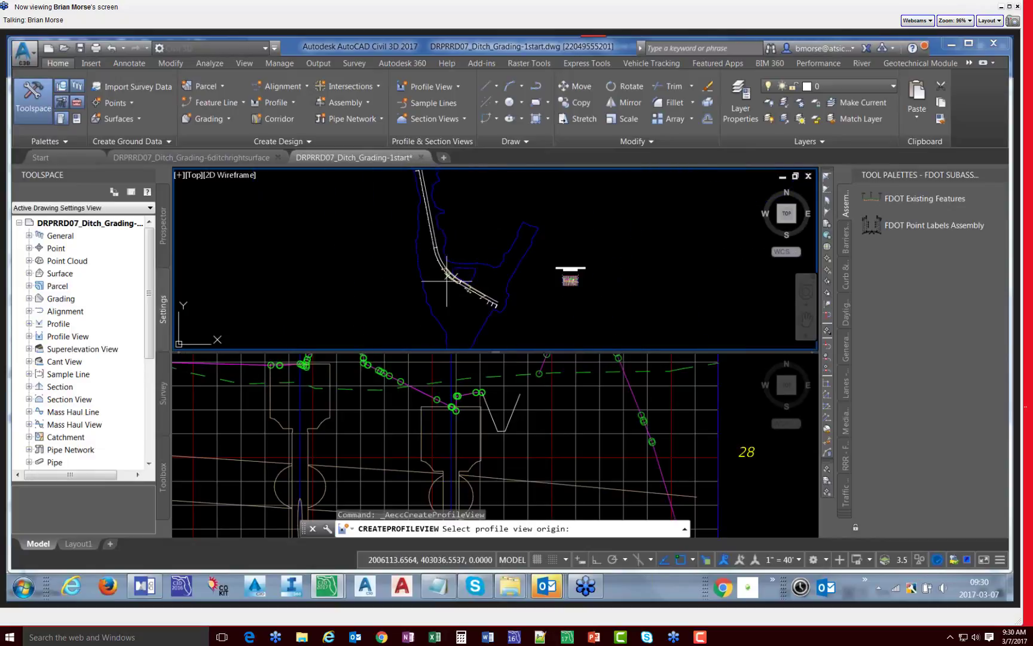
left_click(550, 255)
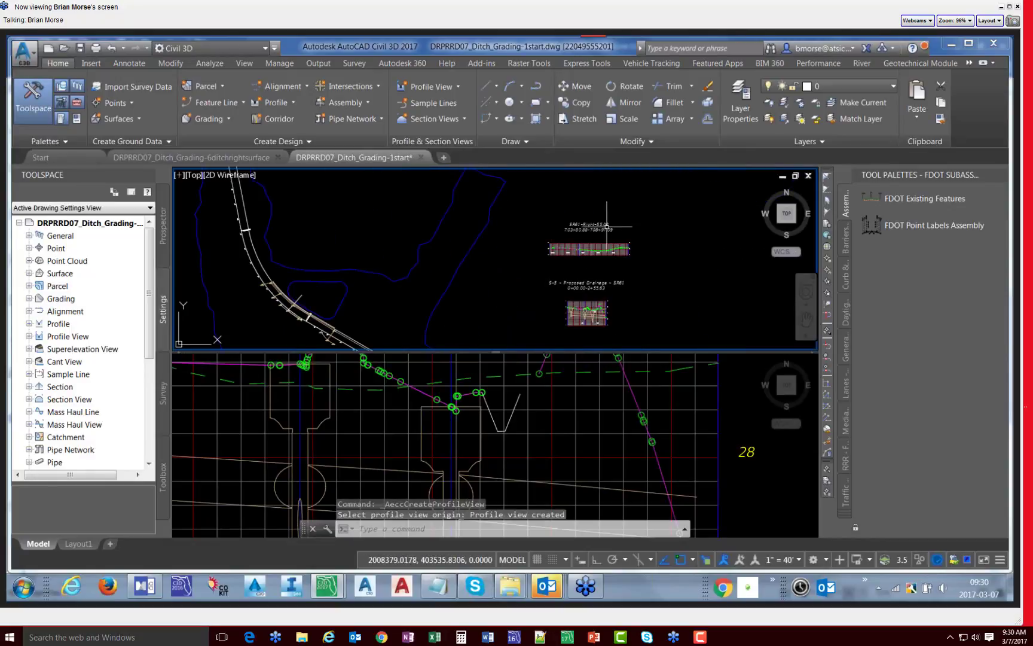
Step: Examine the surface profiles in the new SR61-Right-55.00 profile view, mainly between stations 706+00 and 708+00
scroll(607, 226, "up", 4)
scroll(512, 245, "down", 2)
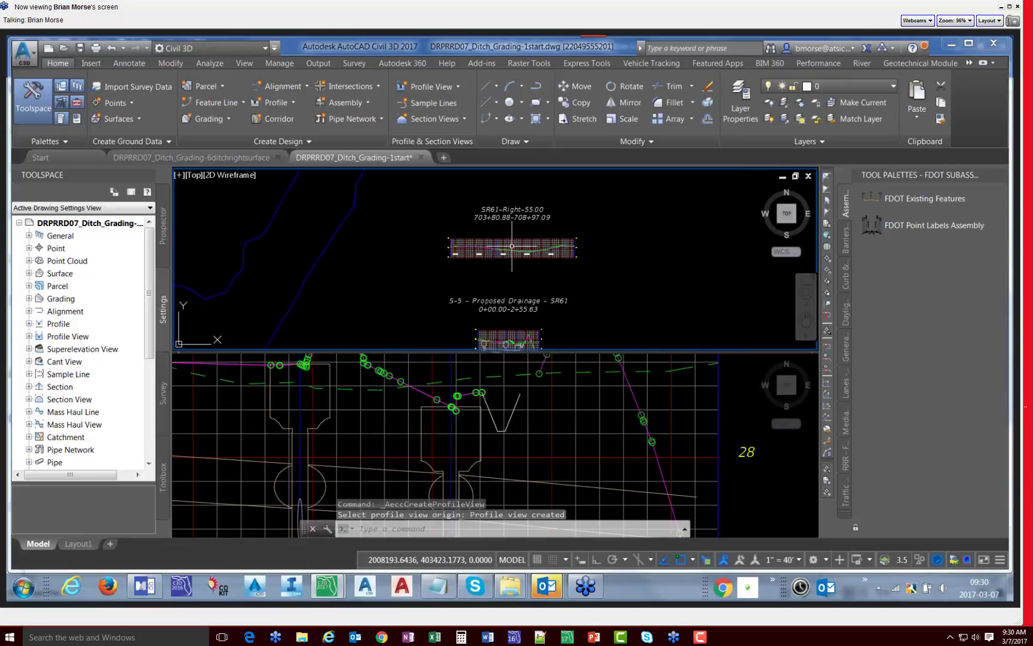
scroll(512, 246, "up", 5)
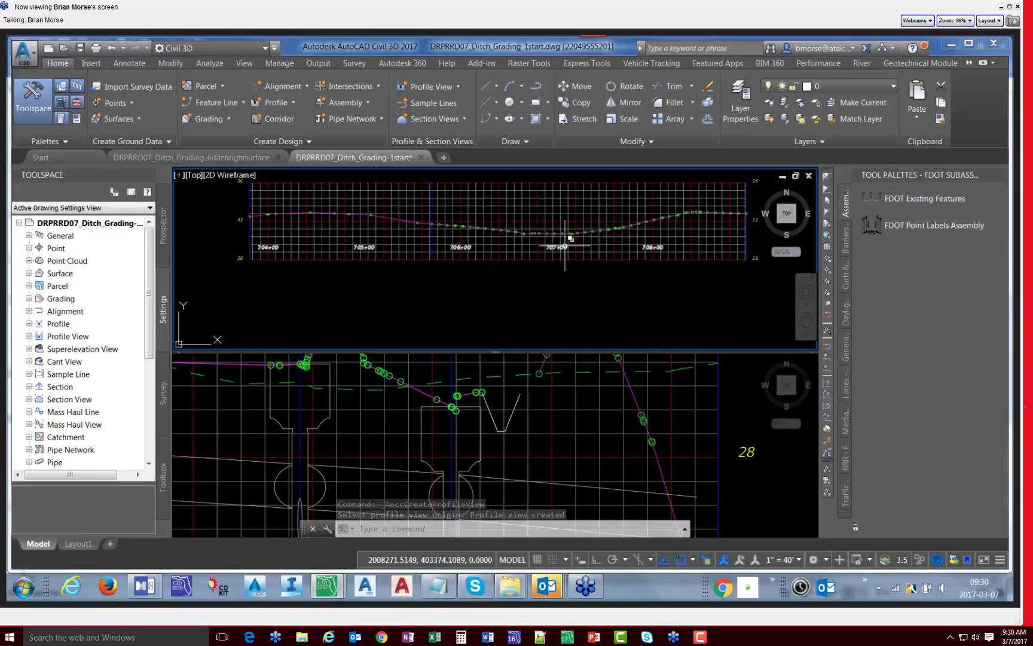
scroll(565, 238, "up", 4)
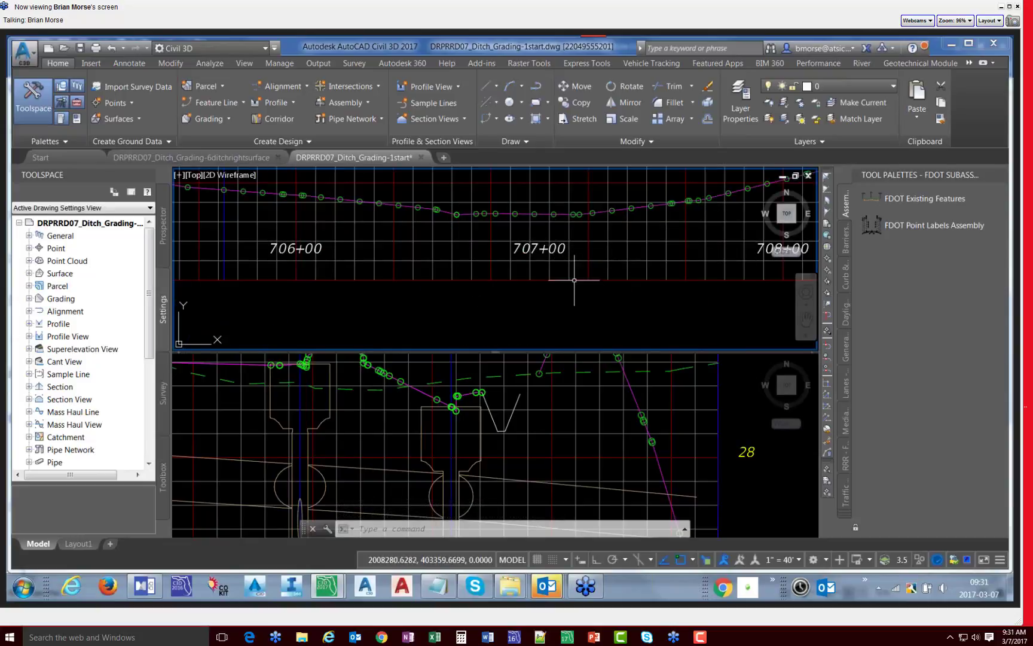
scroll(537, 295, "down", 10)
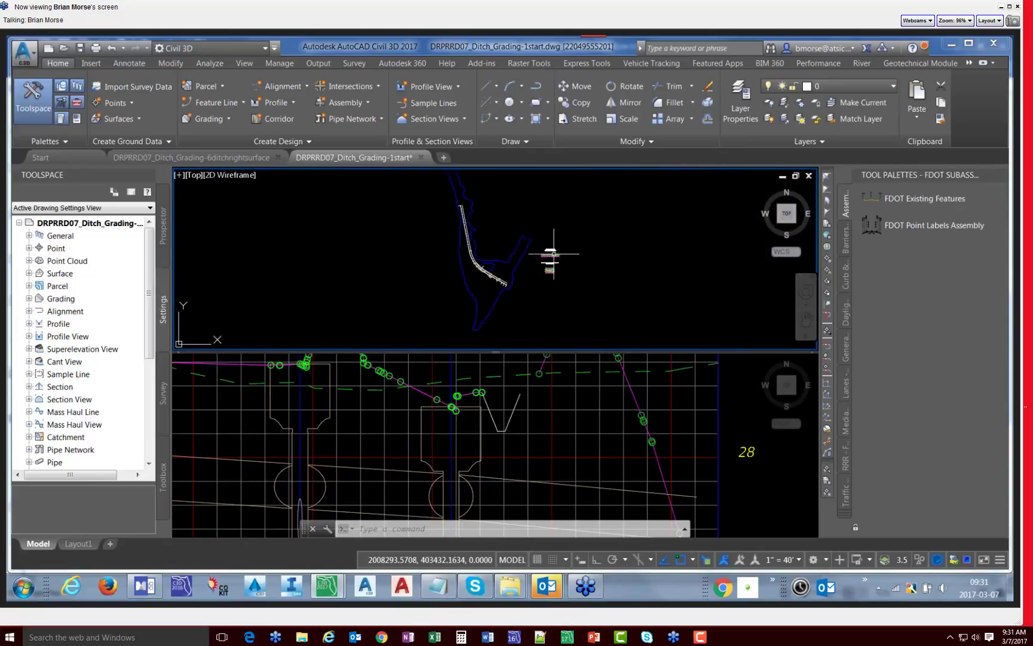
Step: Frame the SR61 alignment beside the pond in the plan viewport and the new SR61-Right-55.00 profile view near station 707+00 in the other viewport
scroll(484, 272, "up", 2)
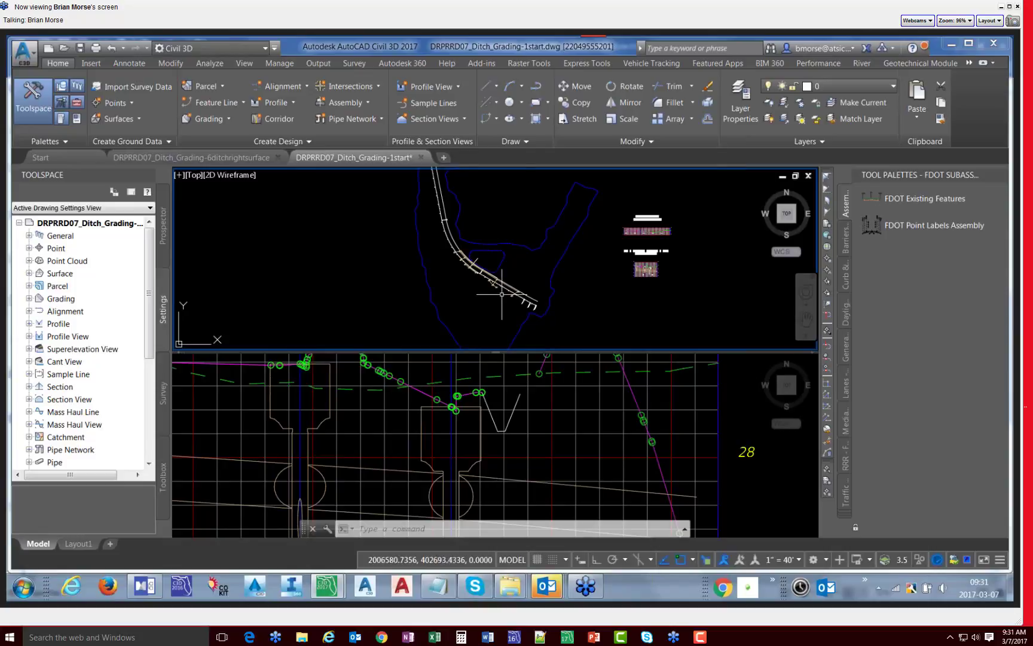
scroll(473, 283, "up", 3)
middle_click_drag(415, 281, 522, 342)
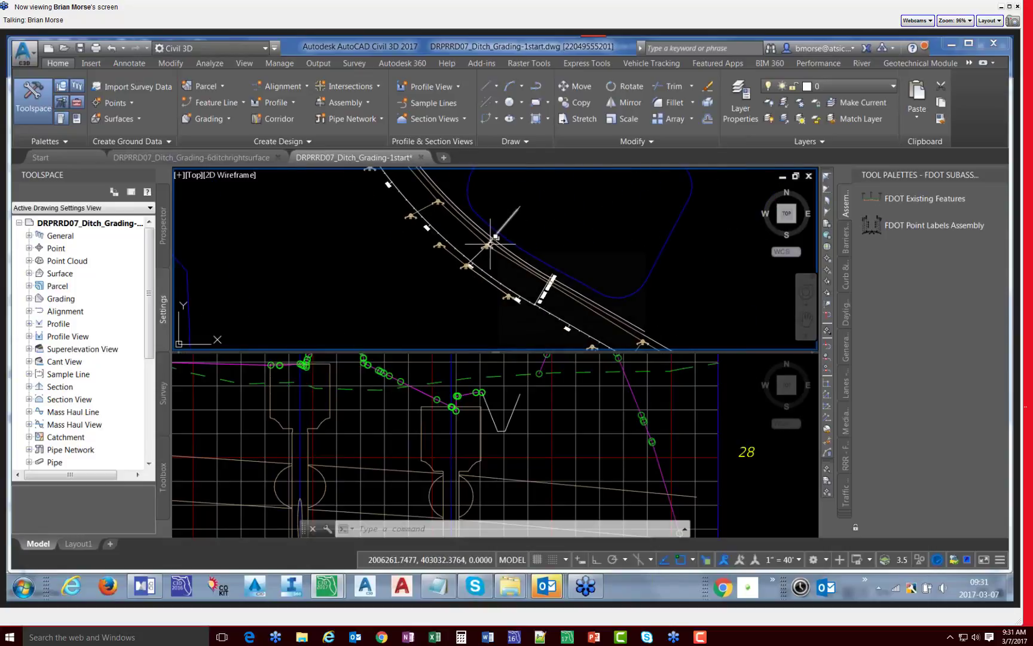
left_click(551, 461)
scroll(551, 437, "down", 2)
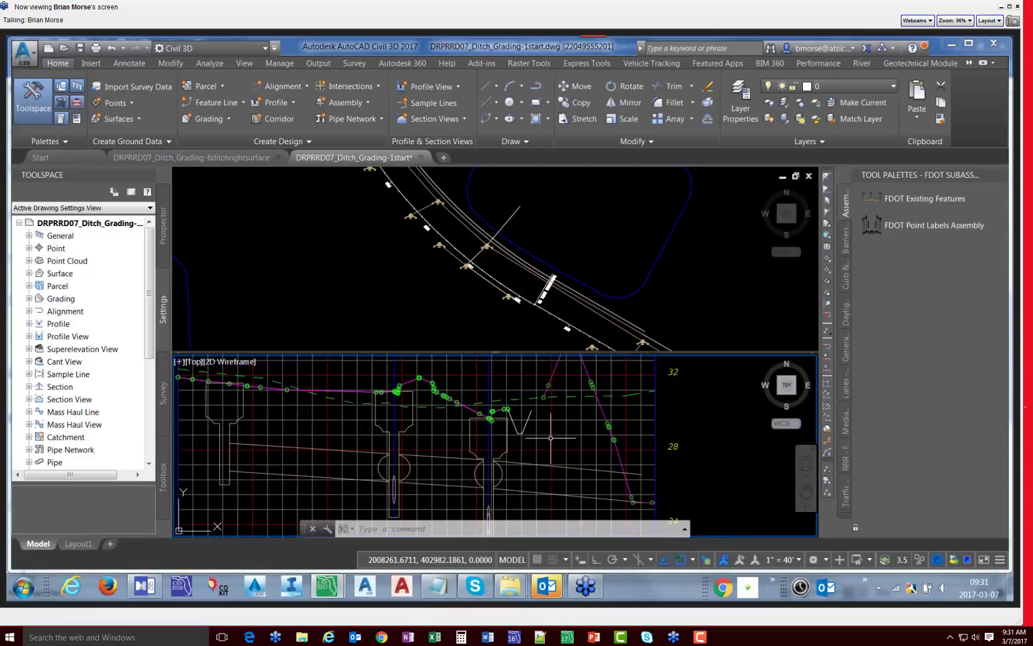
scroll(551, 438, "down", 10)
middle_click_drag(565, 389, 565, 431)
scroll(532, 410, "up", 6)
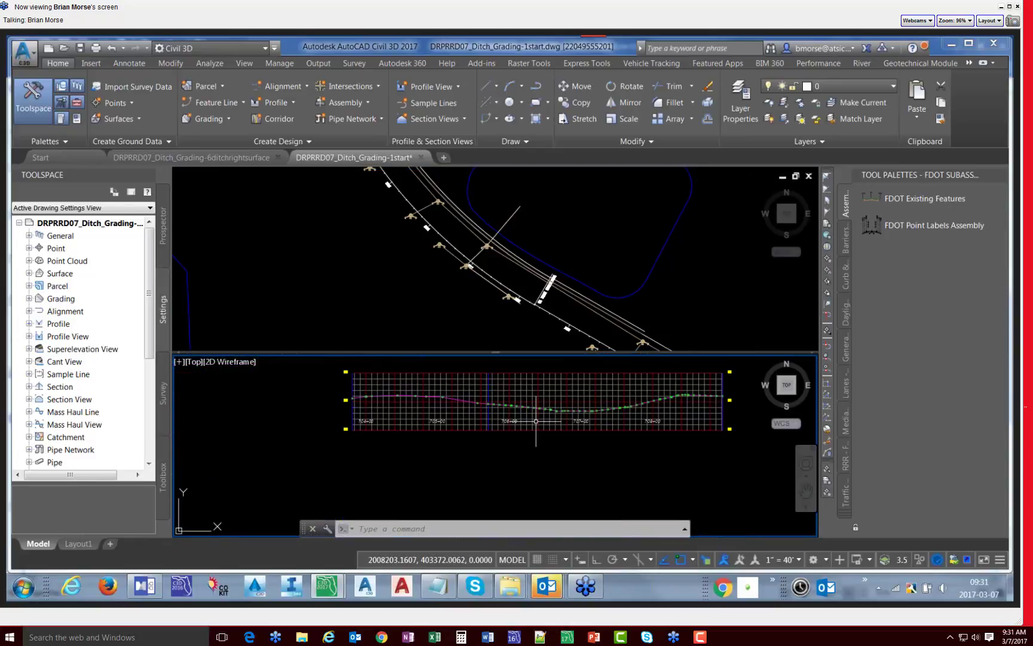
scroll(575, 419, "up", 7)
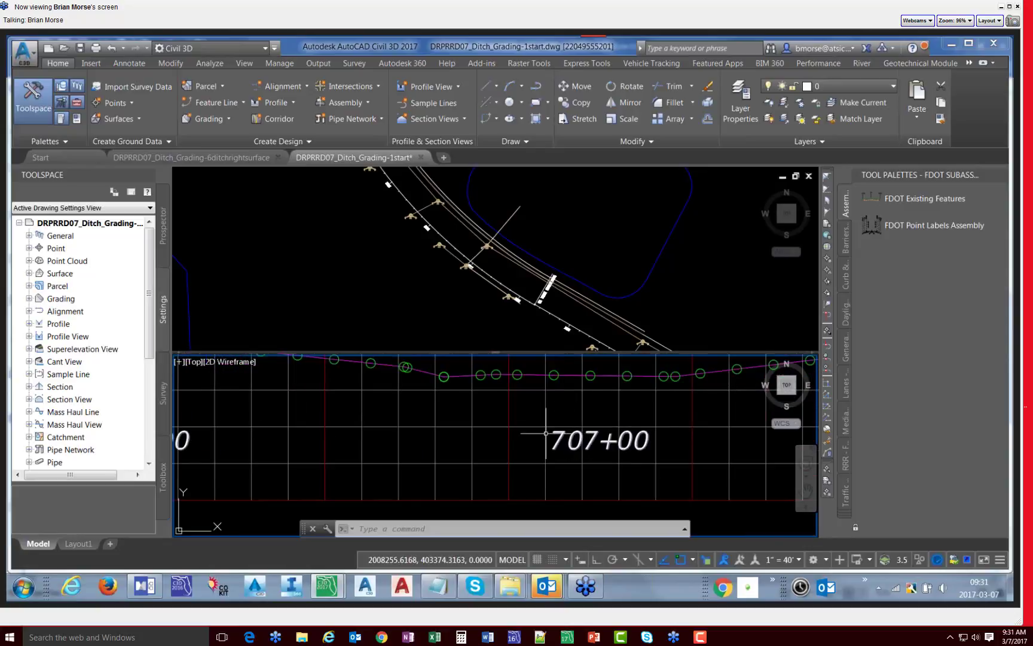
scroll(546, 433, "down", 4)
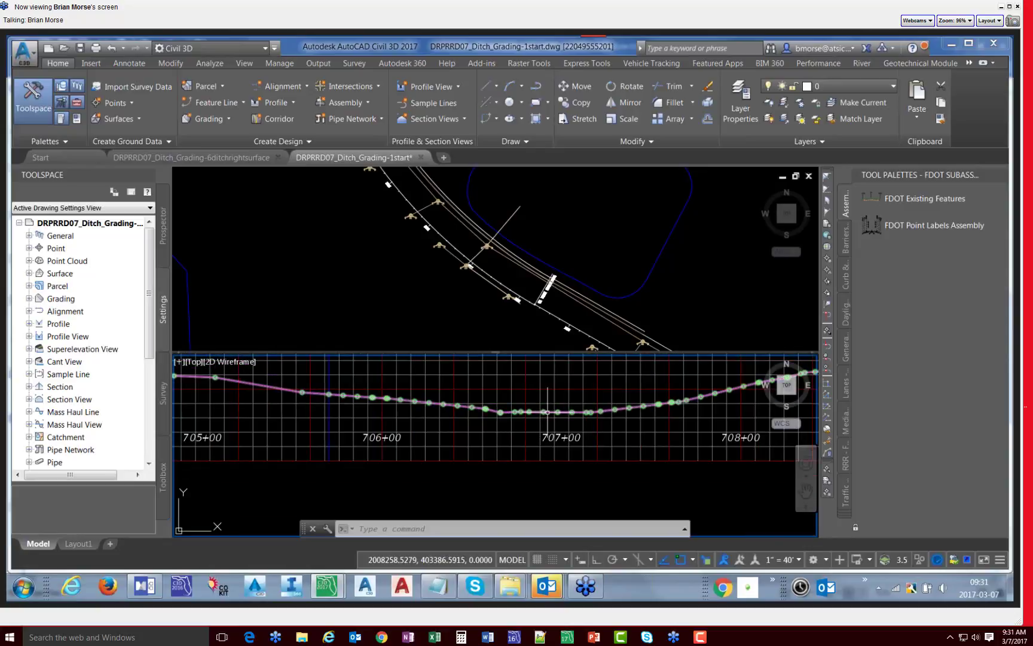
left_click(498, 271)
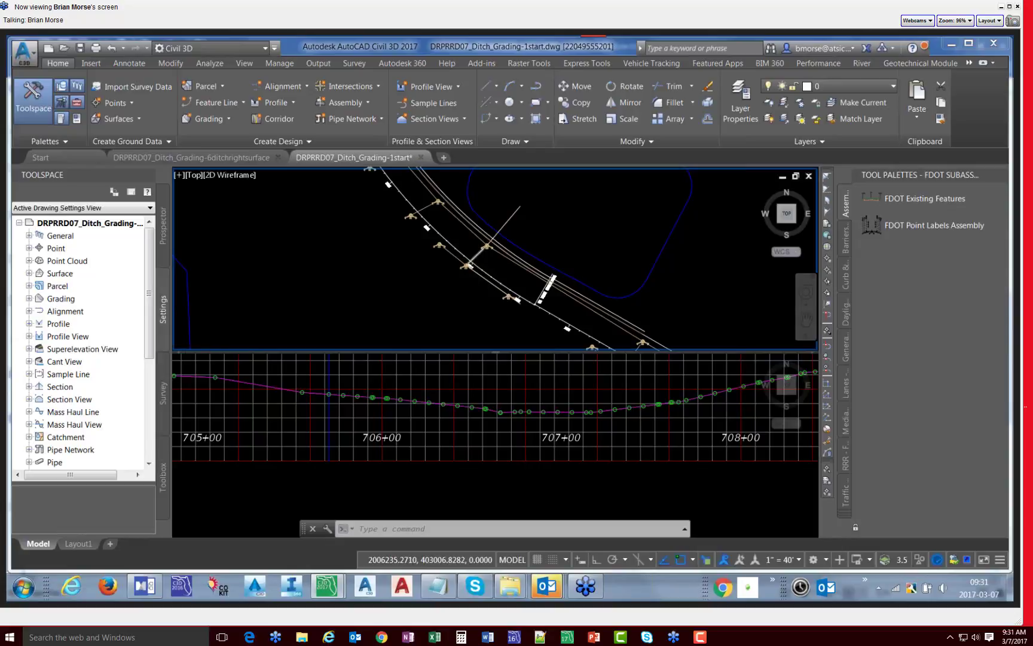
scroll(448, 281, "up", 5)
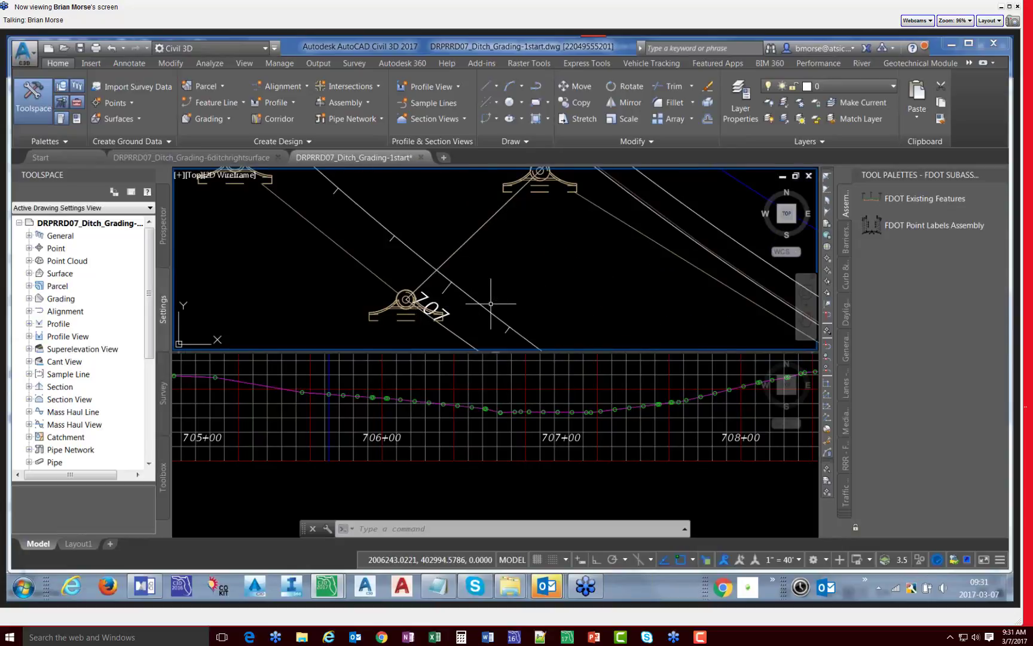
scroll(490, 303, "down", 4)
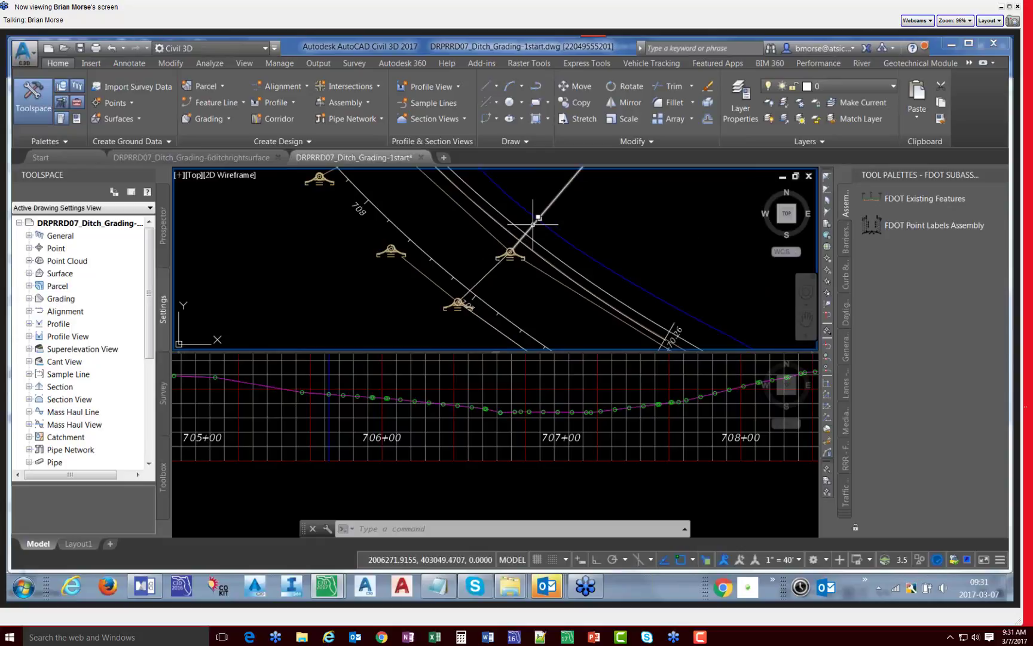
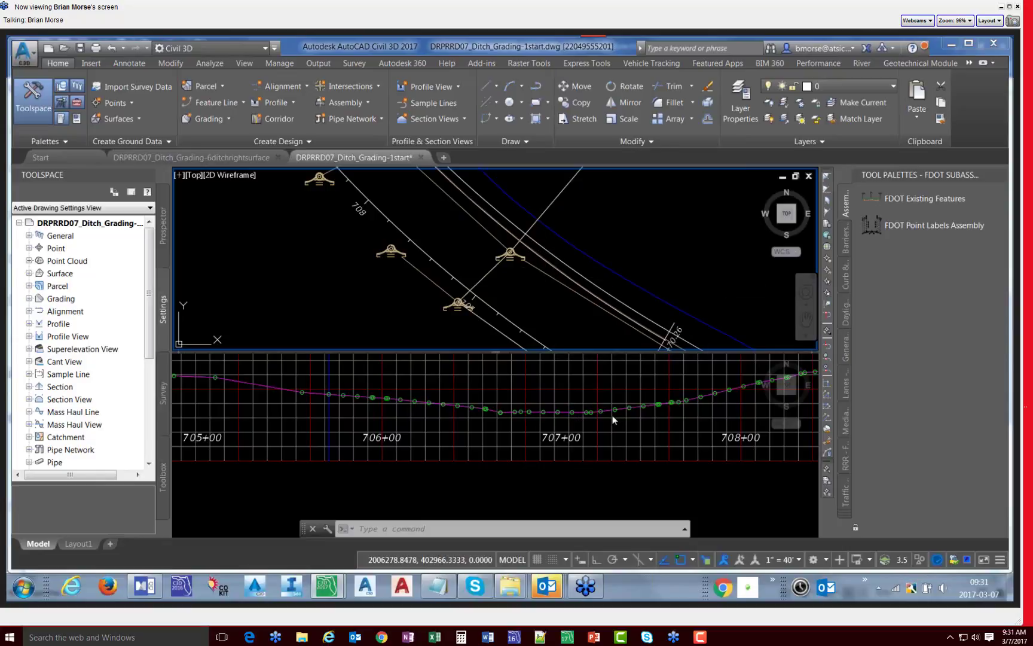
Step: Change the object style of the SR61 - Existing (2) profile to FDOT Ditch Right Existing
left_click(536, 413)
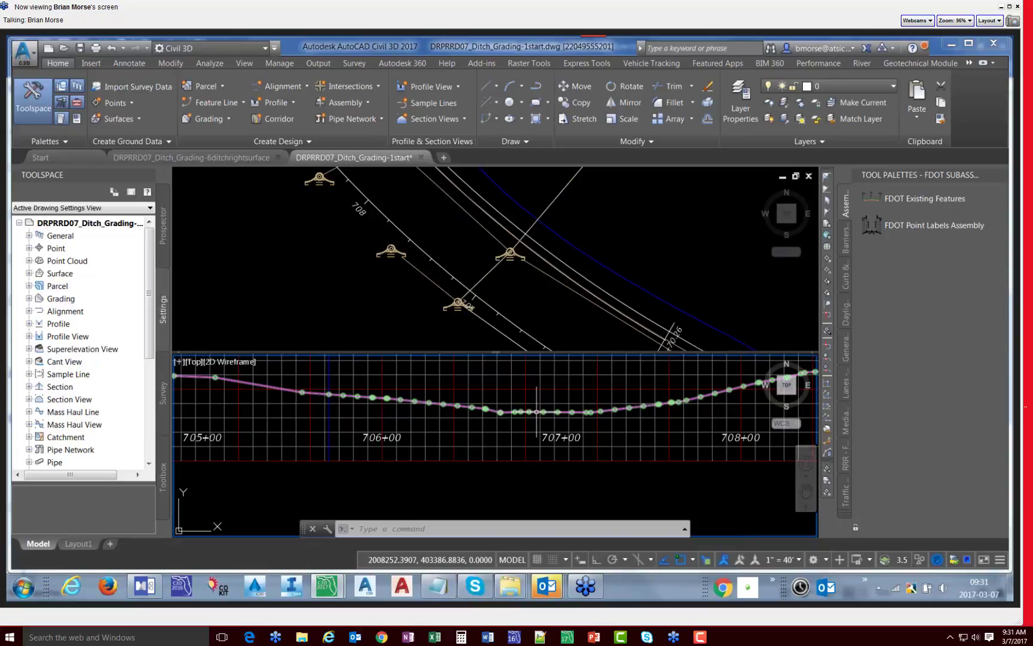
left_click(536, 413)
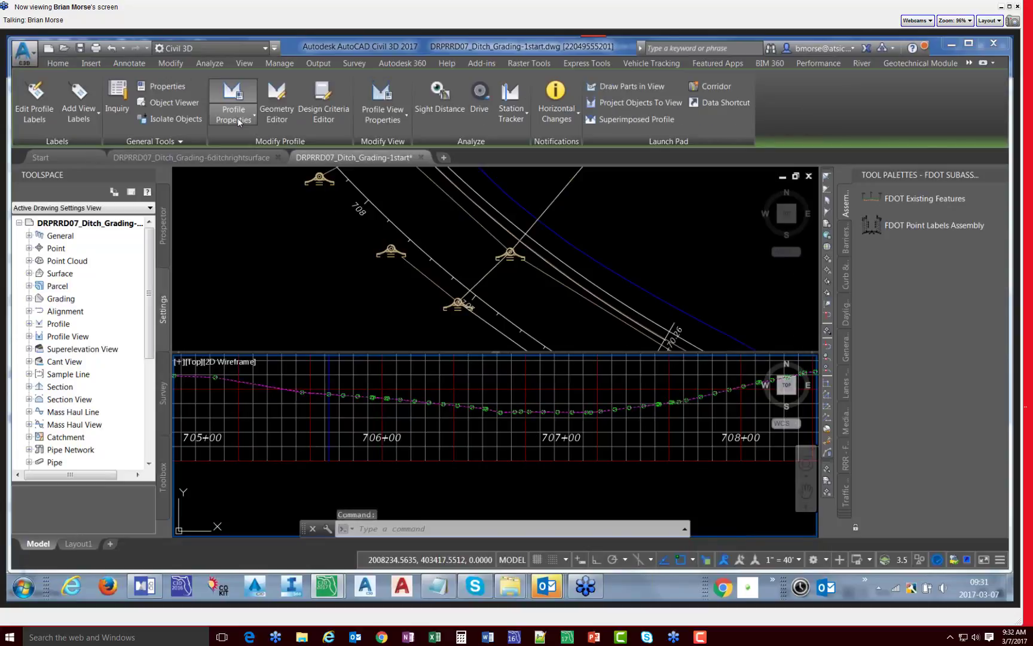
left_click(237, 119)
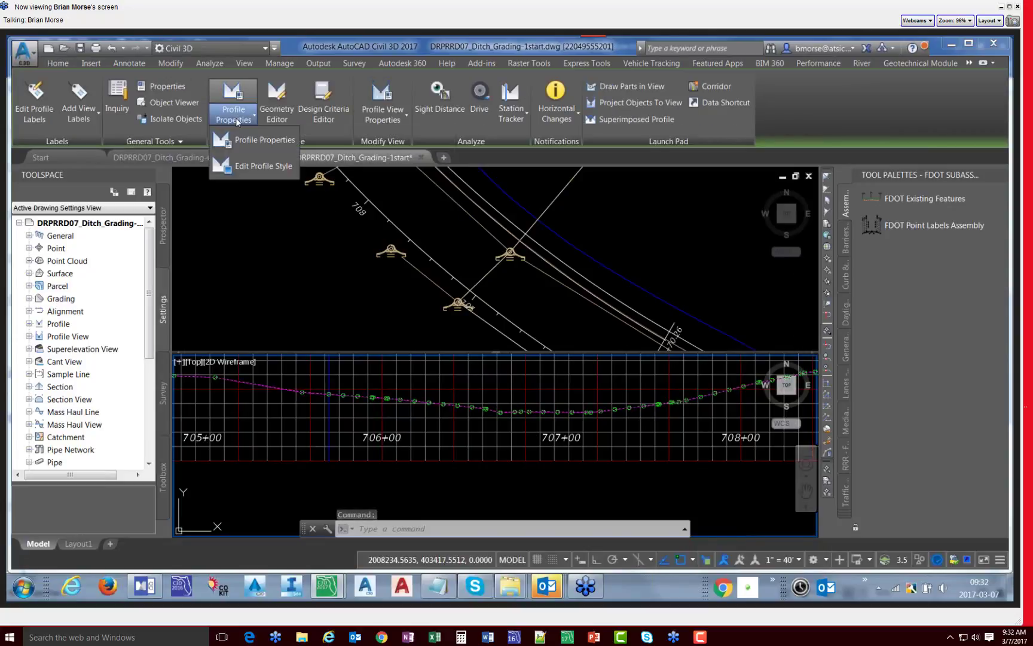
left_click(241, 150)
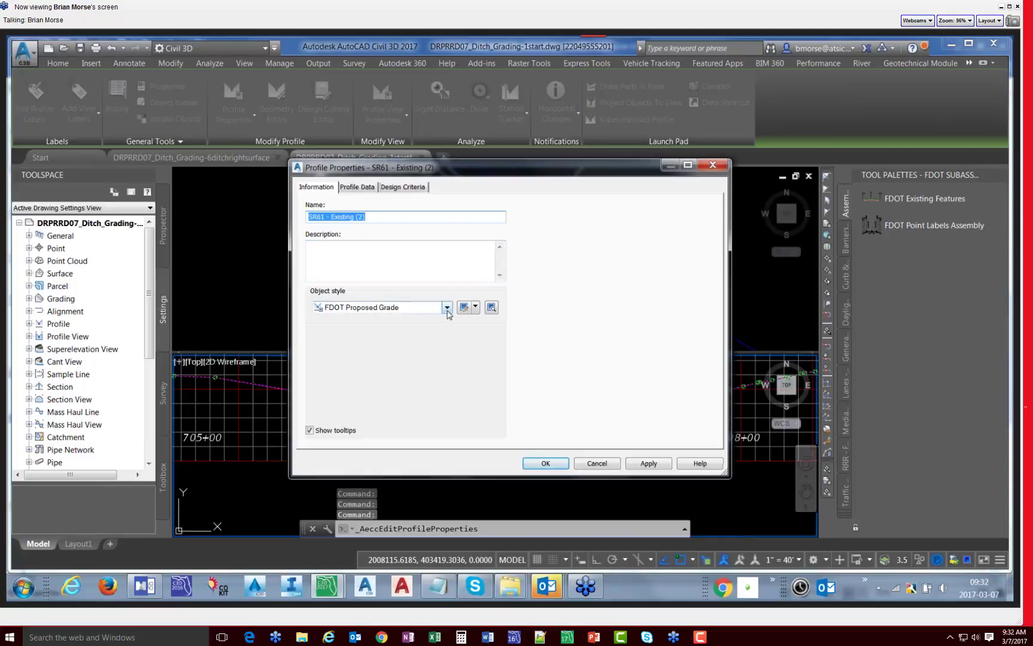
left_click(446, 308)
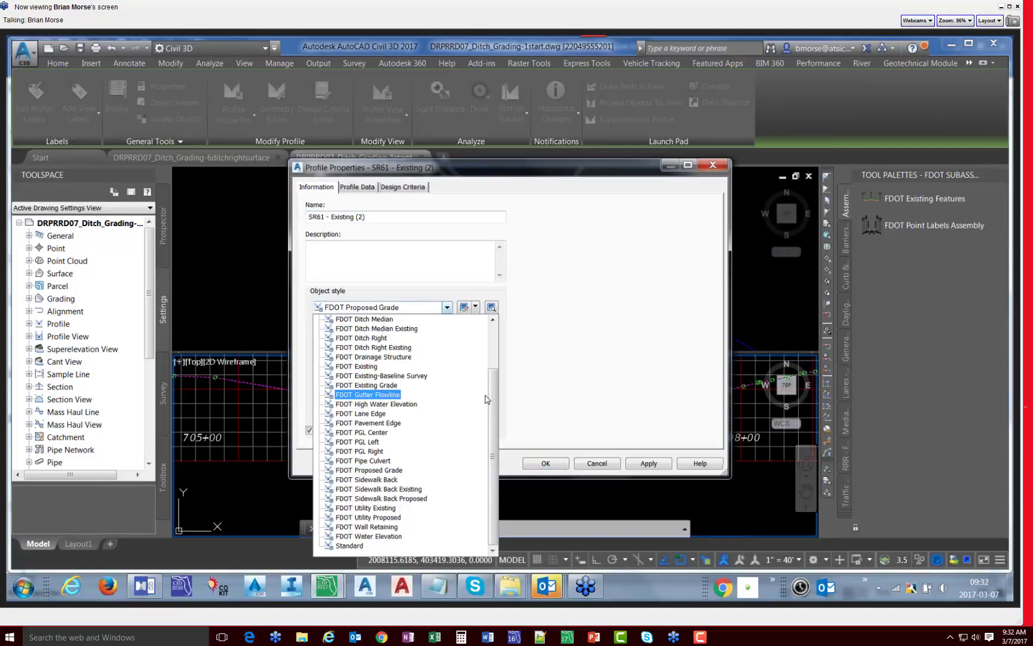
scroll(495, 397, "up", 2)
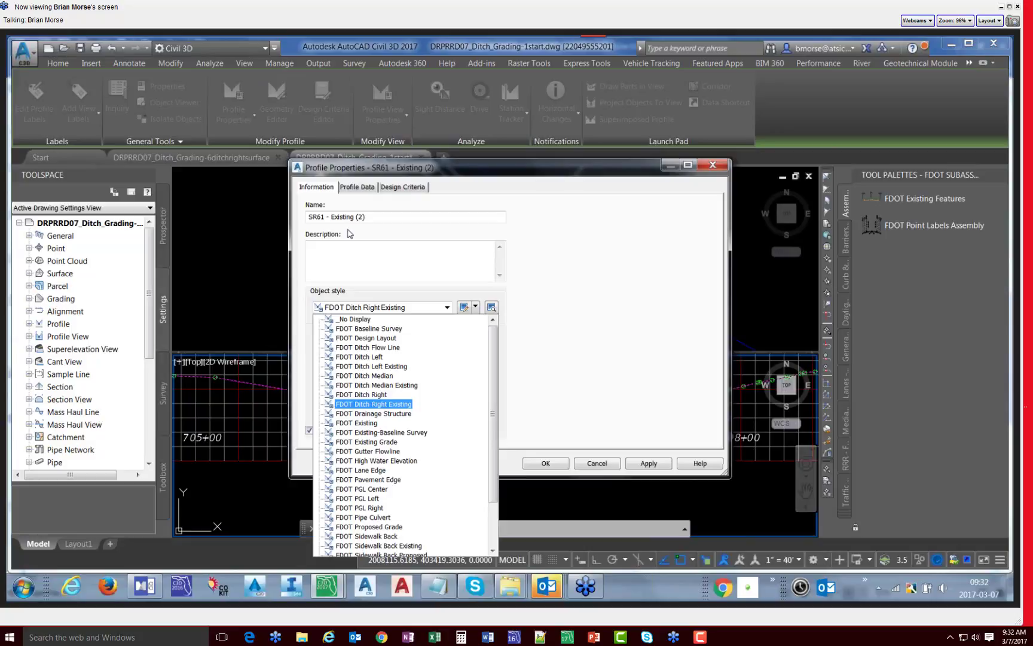
left_click(362, 422)
key("Return")
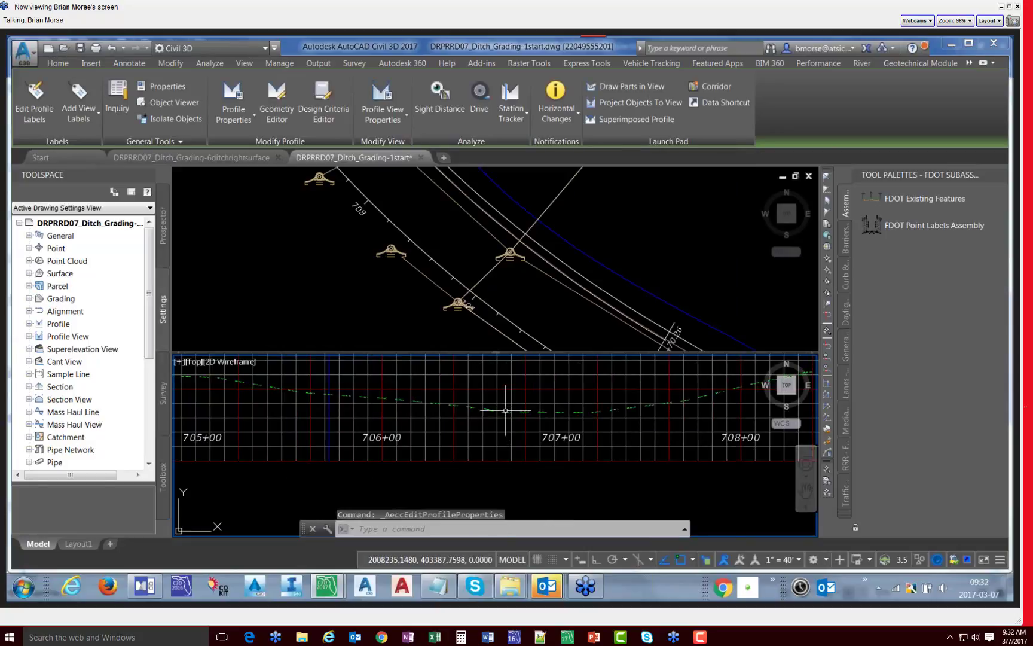
key("Escape")
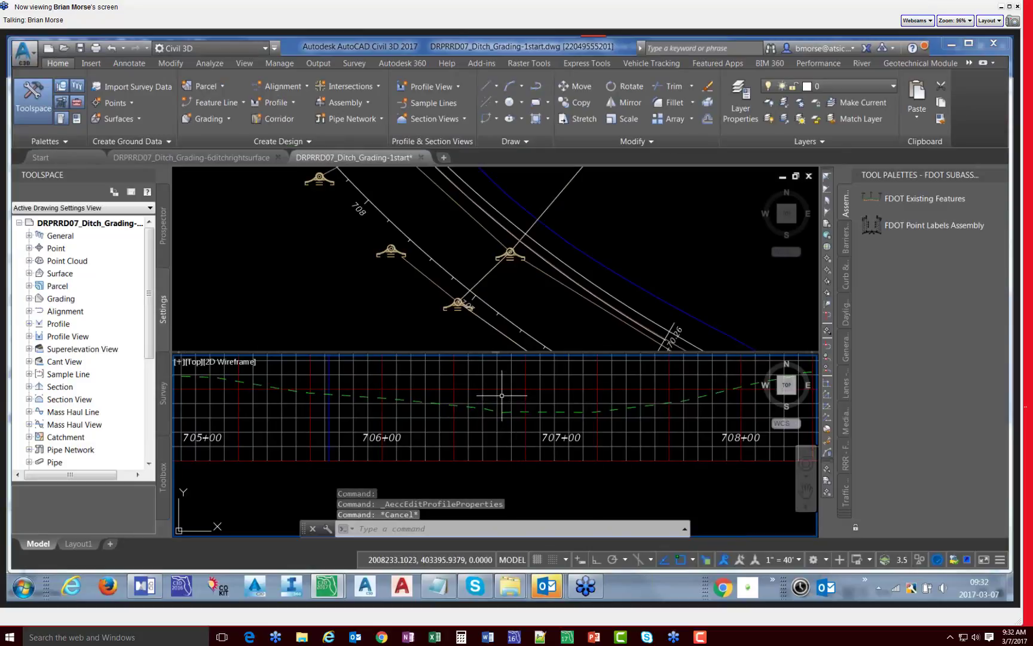
Step: Edit the profile view style to turn off visibility of the Grid Horizontal Minor and Grid Vertical Minor components
left_click(502, 392)
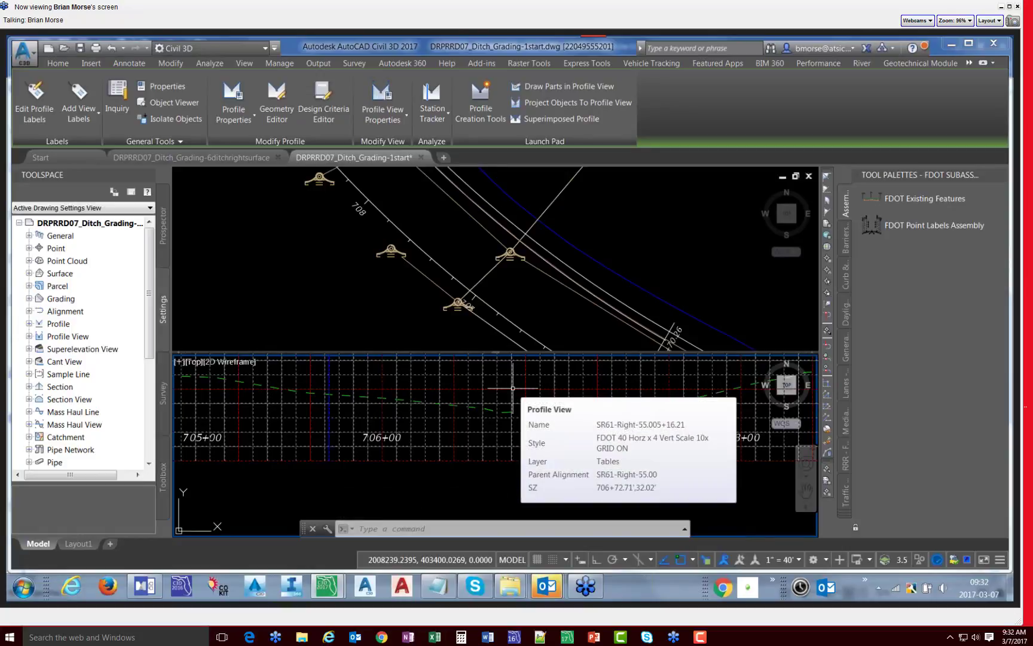
left_click(385, 119)
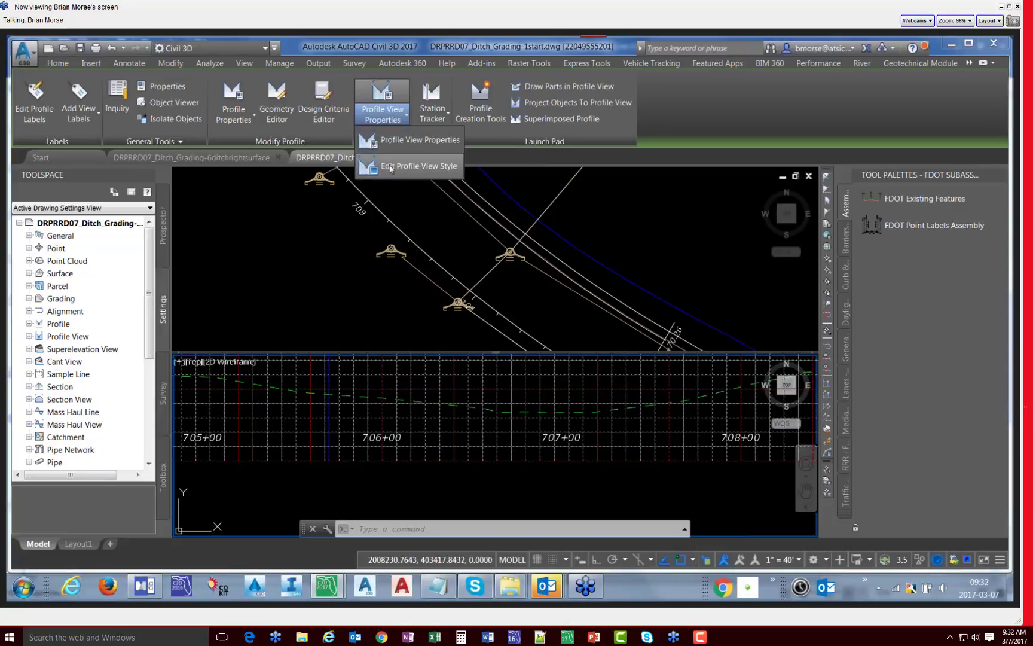
left_click(390, 167)
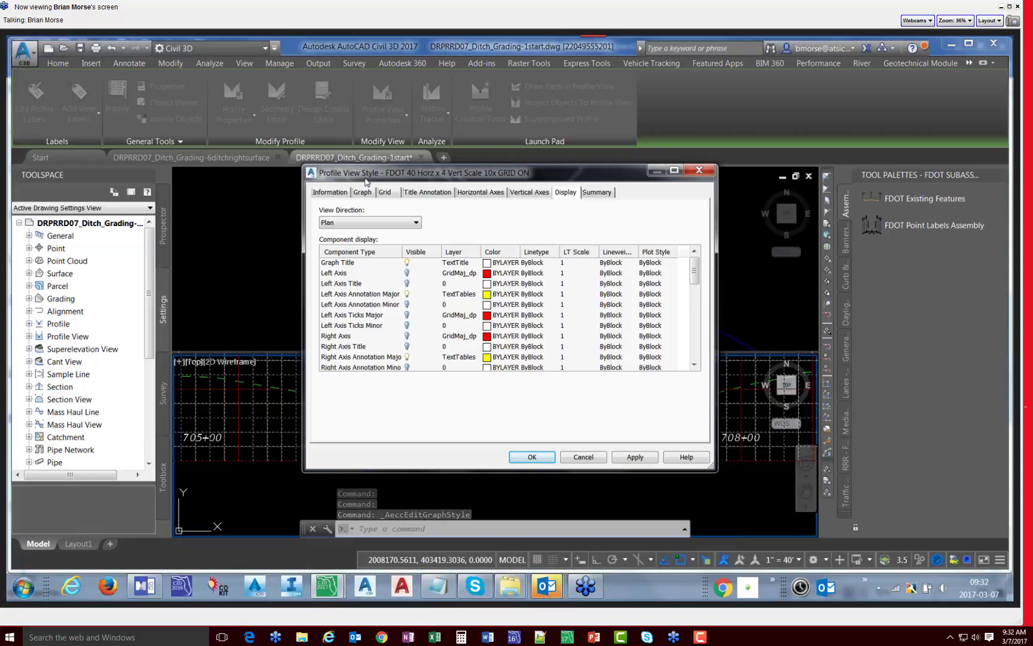
left_click_drag(693, 274, 694, 332)
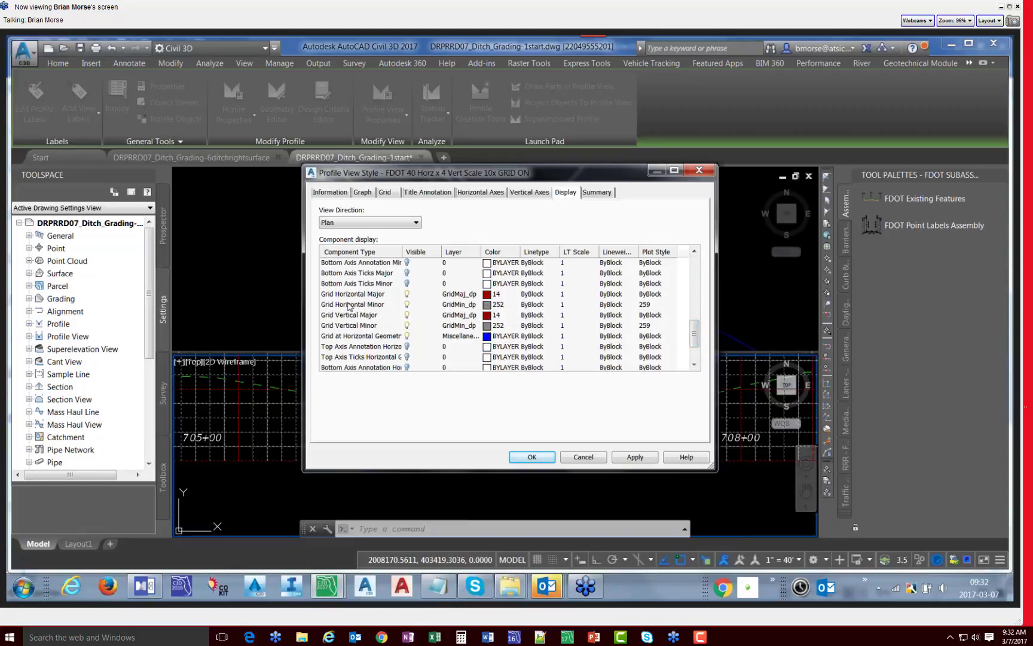
left_click(407, 304)
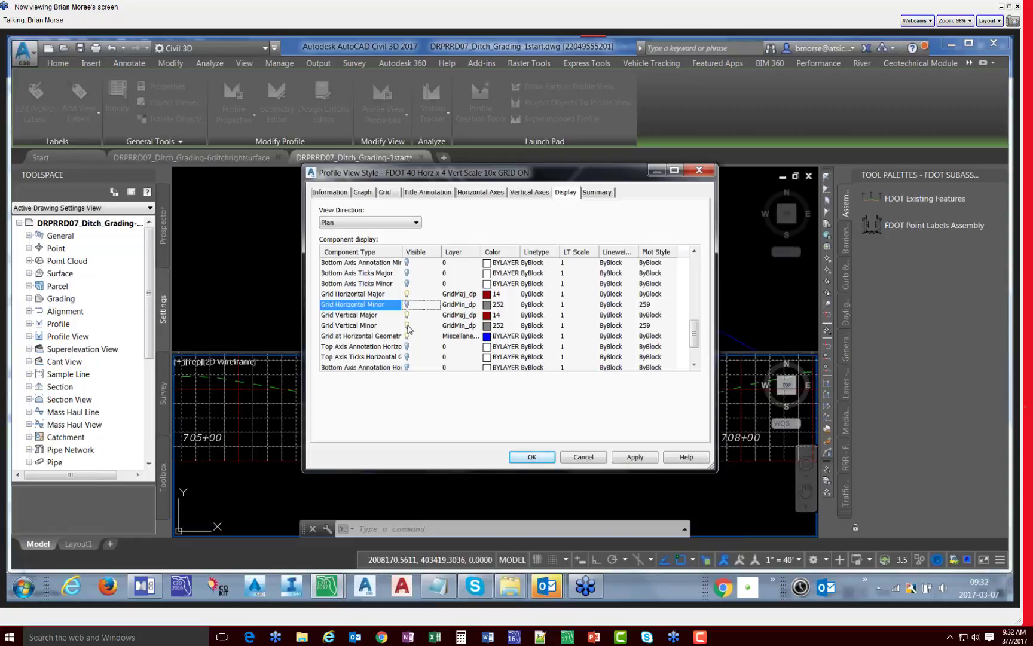
left_click(407, 326)
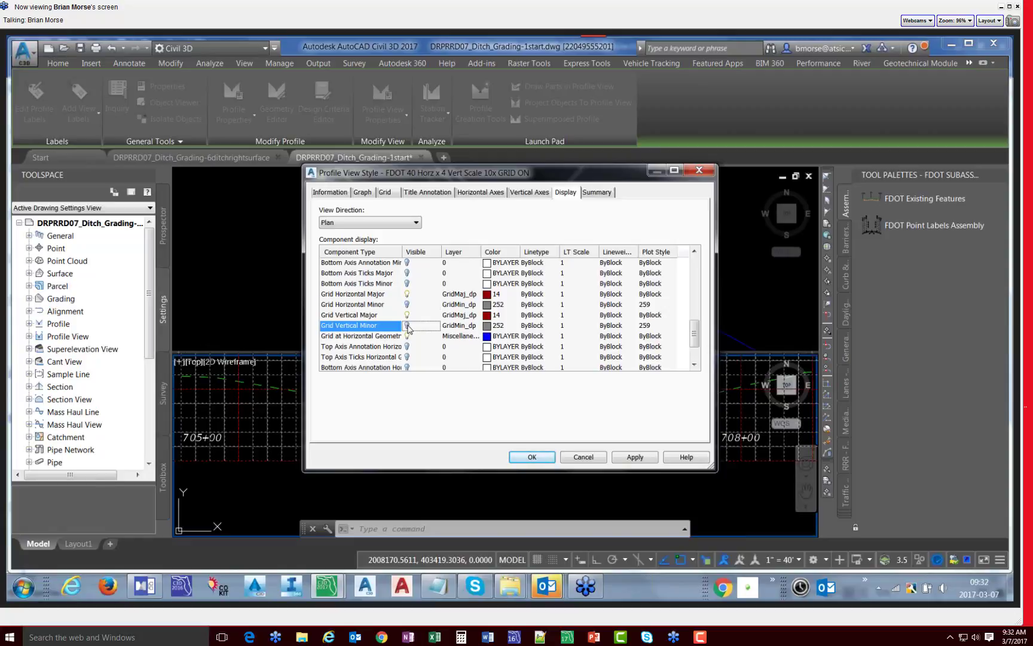
left_click(632, 458)
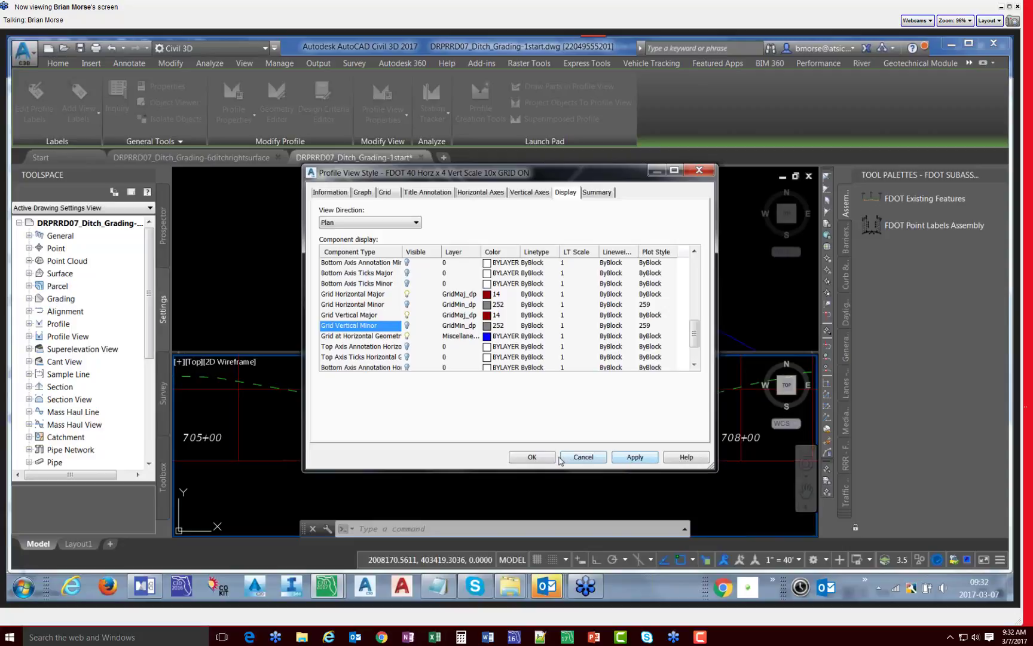
left_click(531, 457)
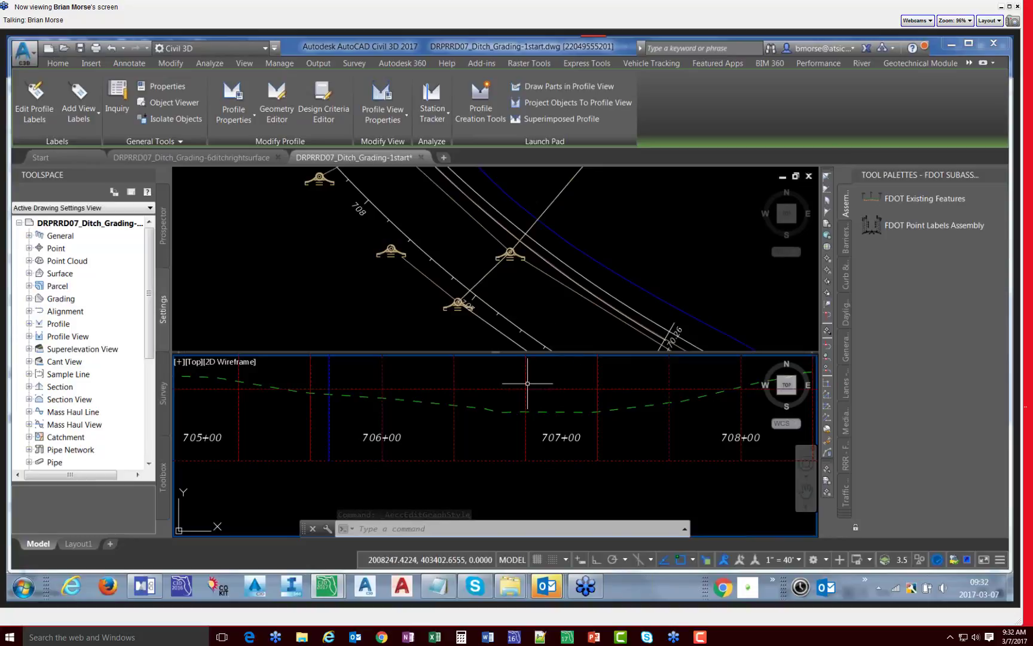
Step: Project the FDOT DitchTop feature line from plan into the profile view, using the object's own elevations
mouse_move(529, 377)
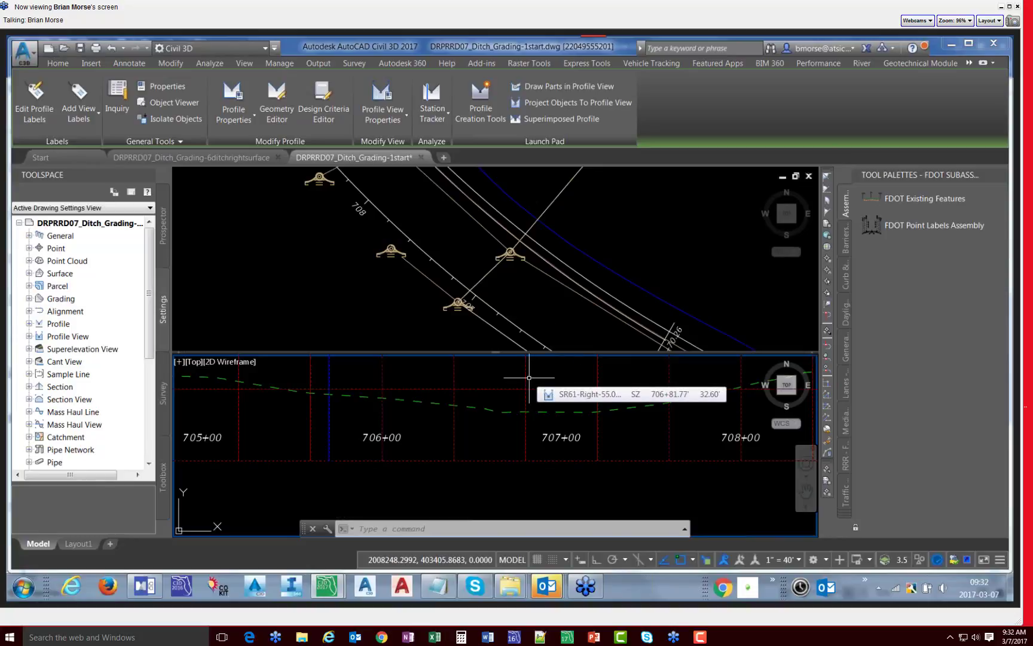
left_click(578, 102)
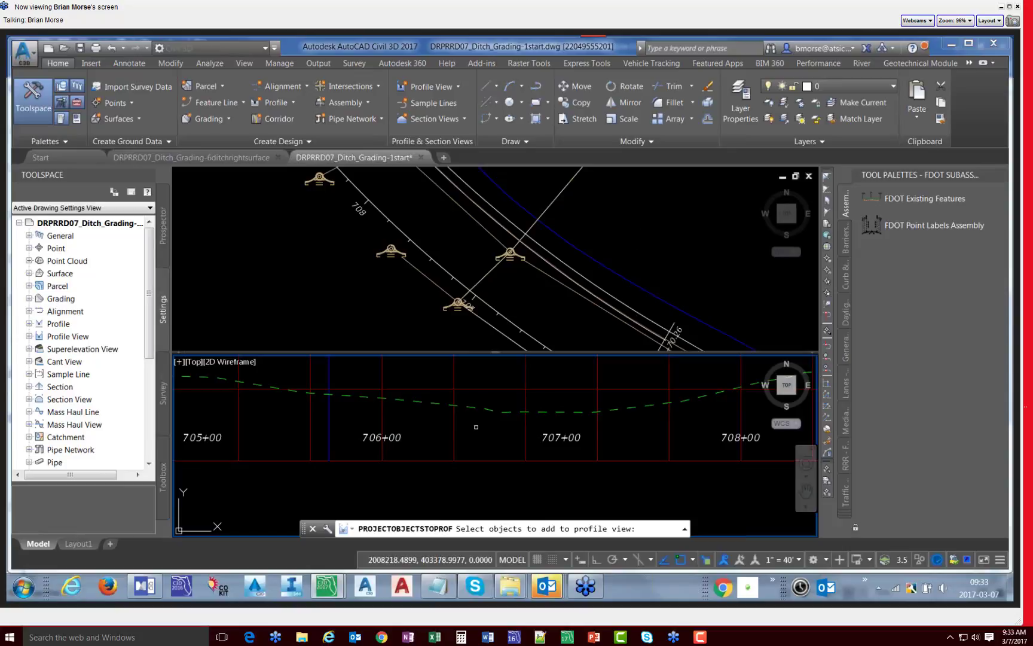
left_click(551, 297)
left_click(556, 257)
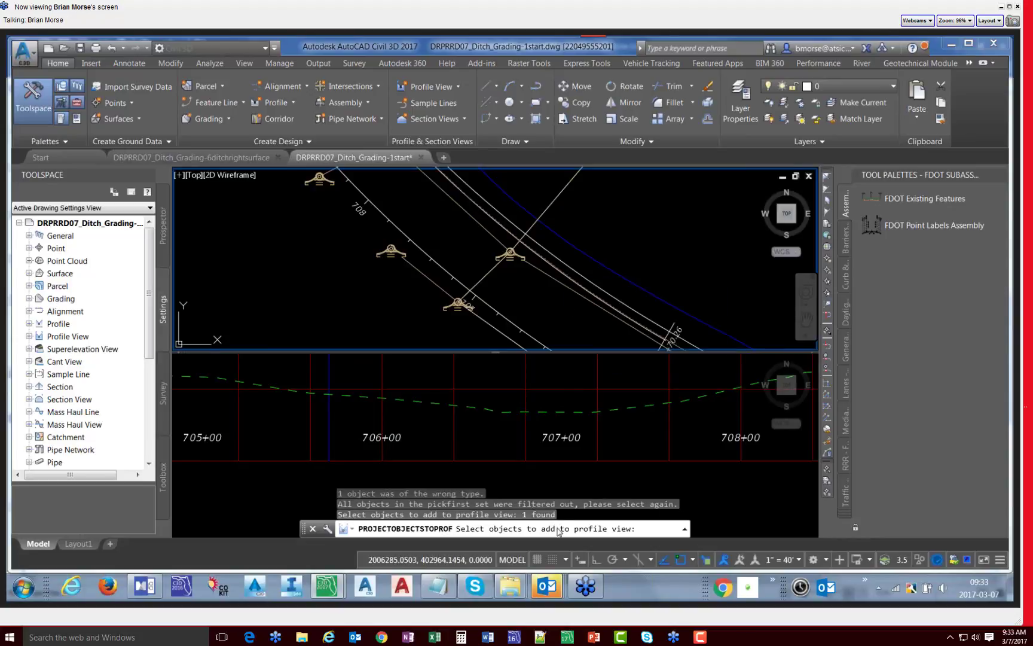
key("Return")
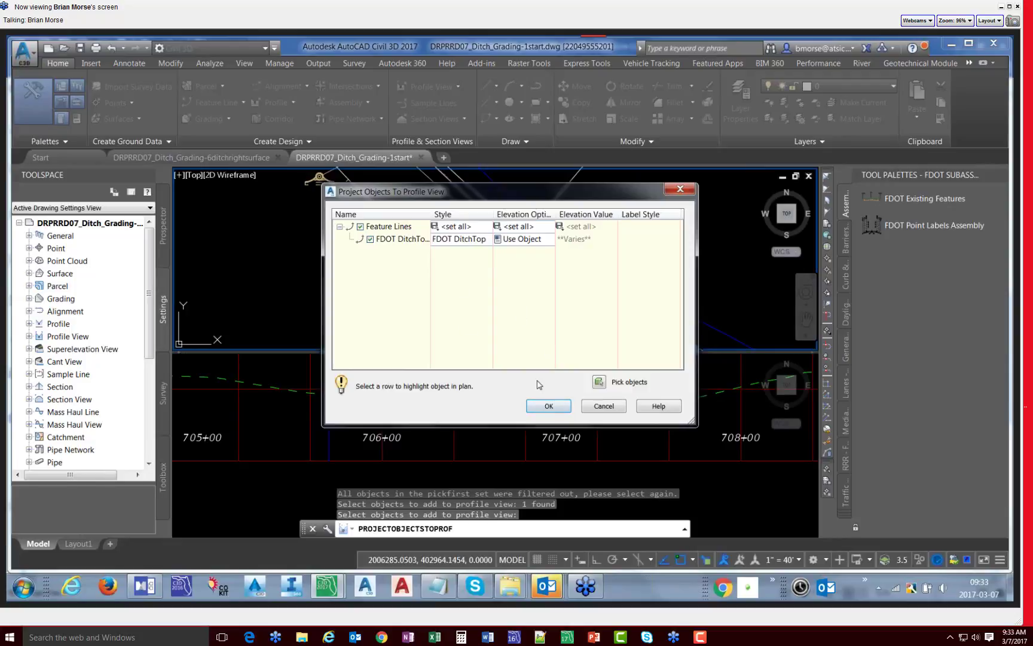
left_click(537, 407)
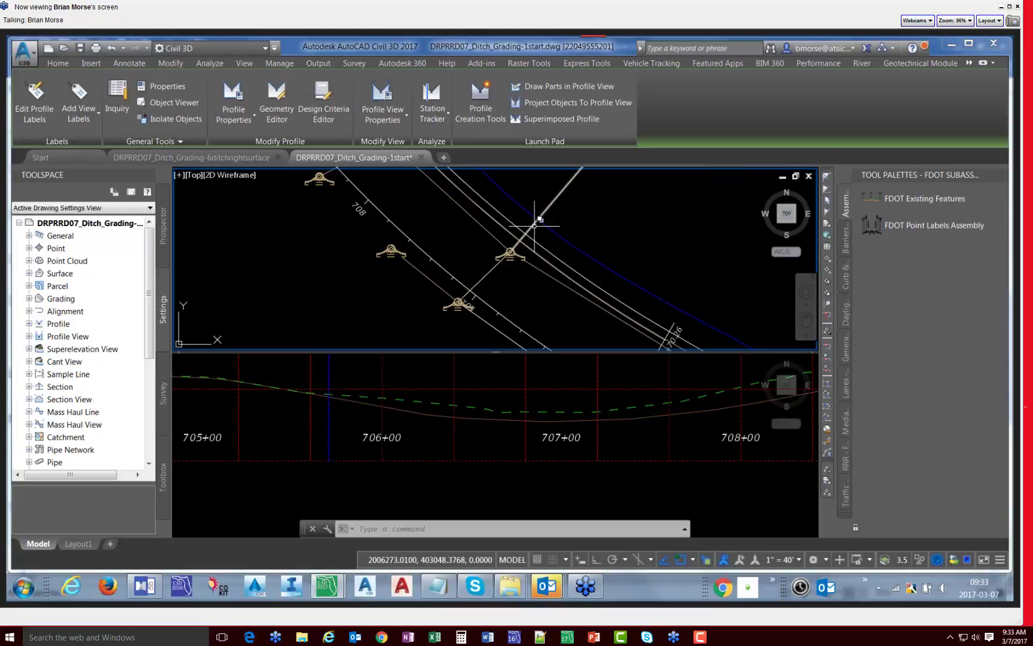
Step: Draw the pipe network in the ditch profile view by selecting the pipe crossing the roadway near station 707 in plan
mouse_move(534, 226)
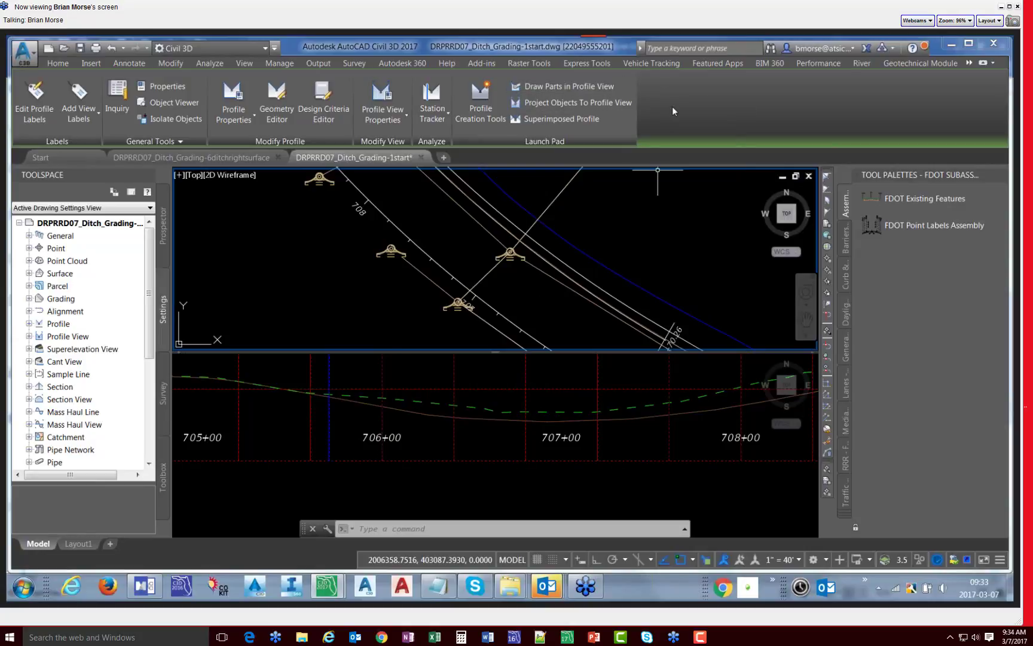
left_click(562, 88)
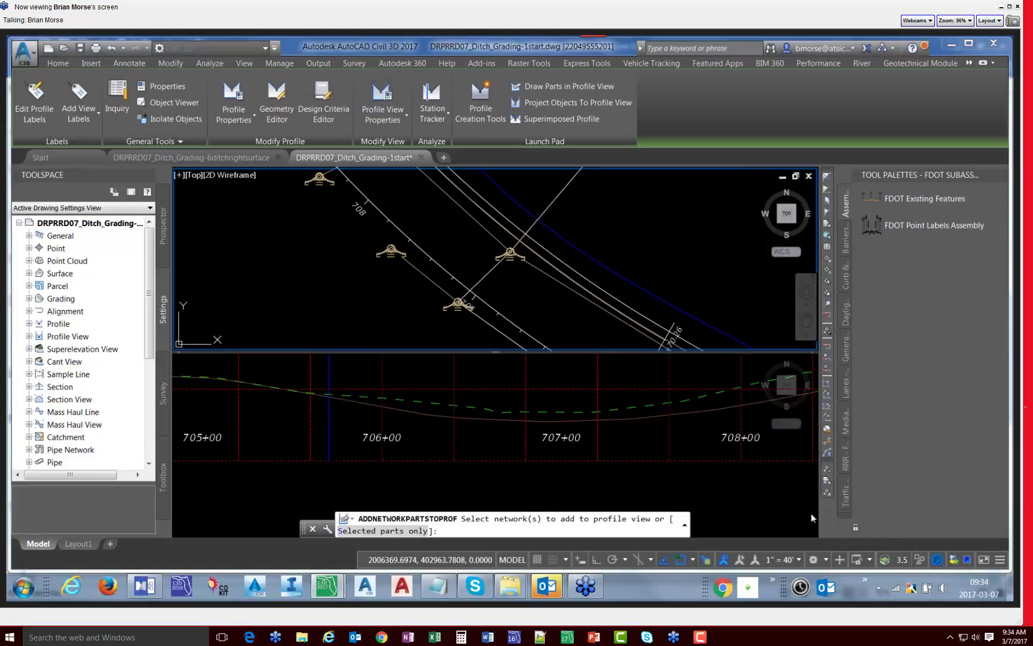
left_click(1002, 562)
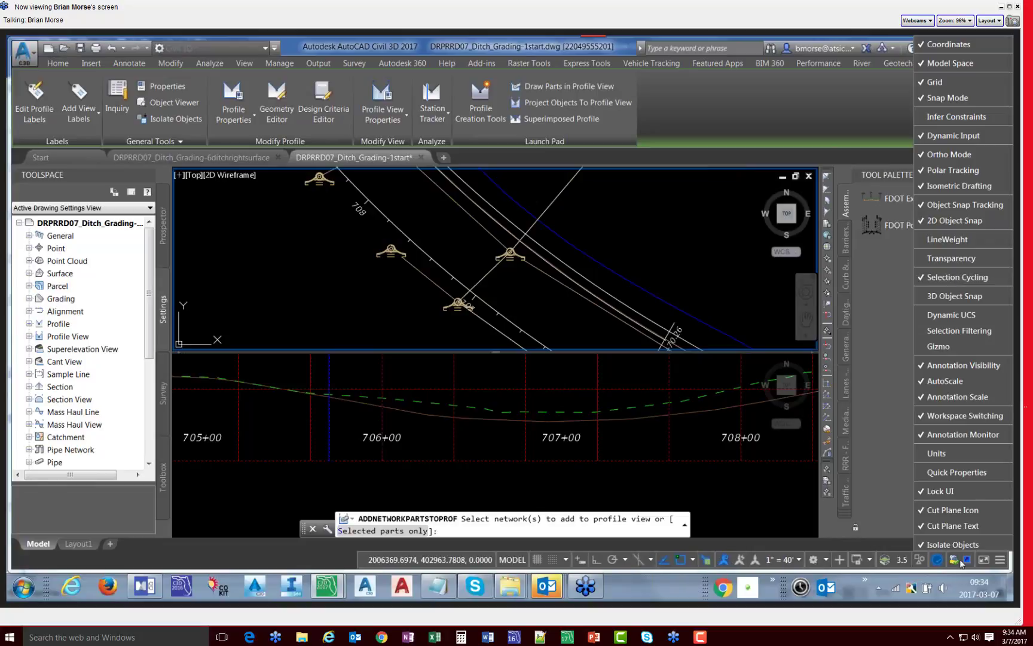
left_click(998, 563)
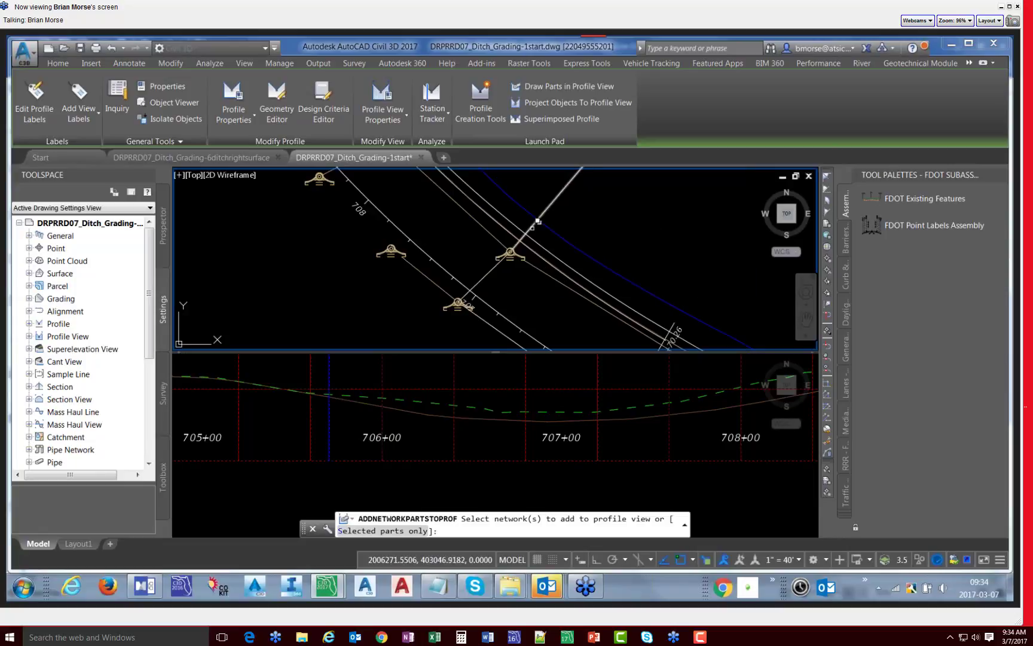
left_click(549, 205)
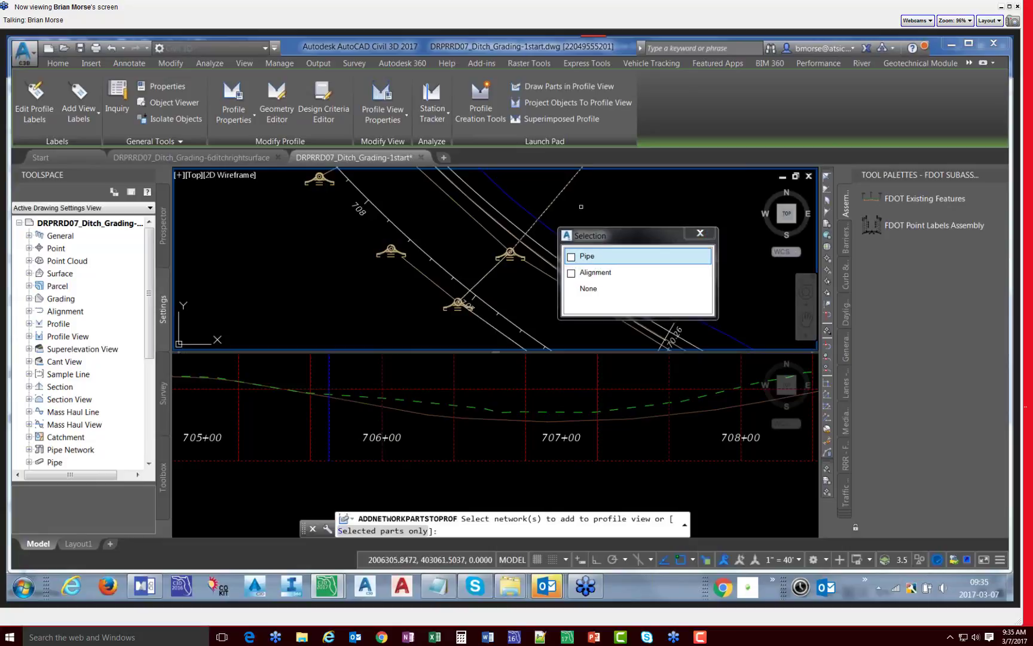
left_click(625, 257)
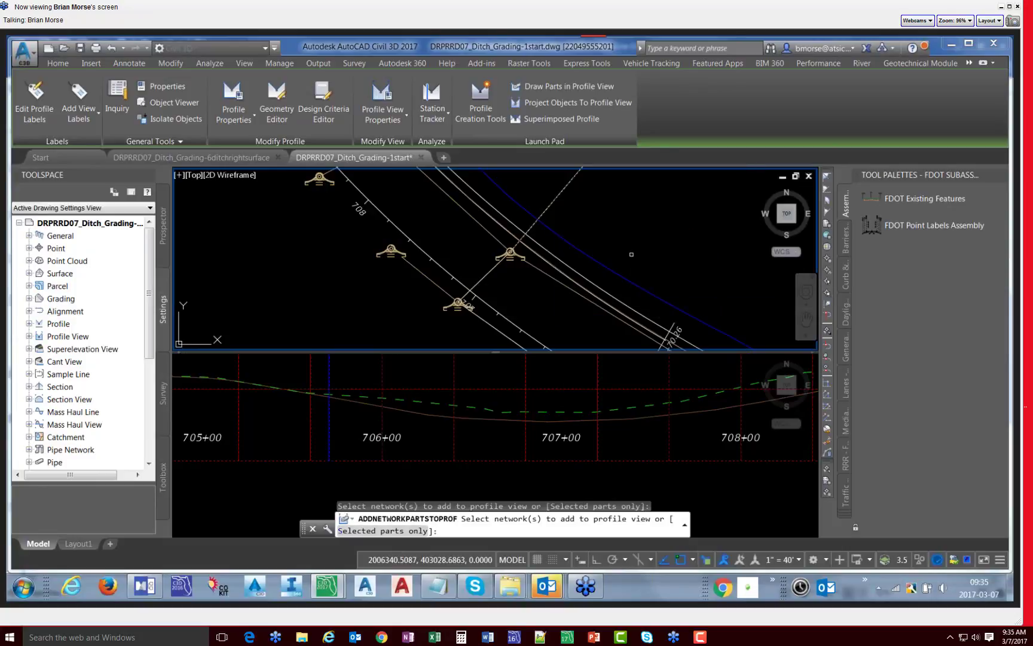
left_click(631, 254)
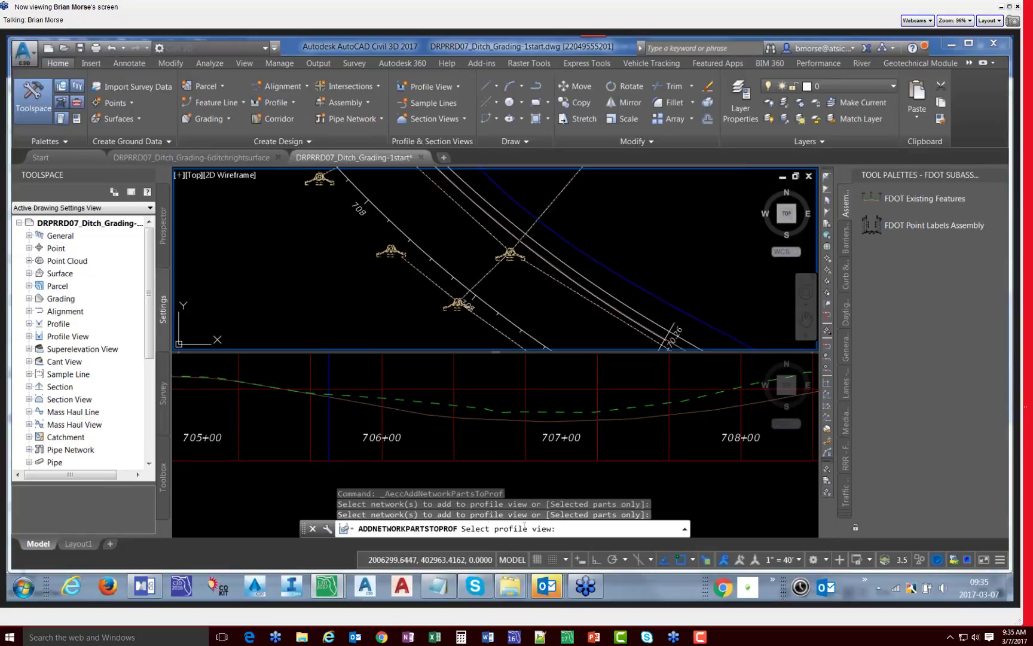
left_click(517, 380)
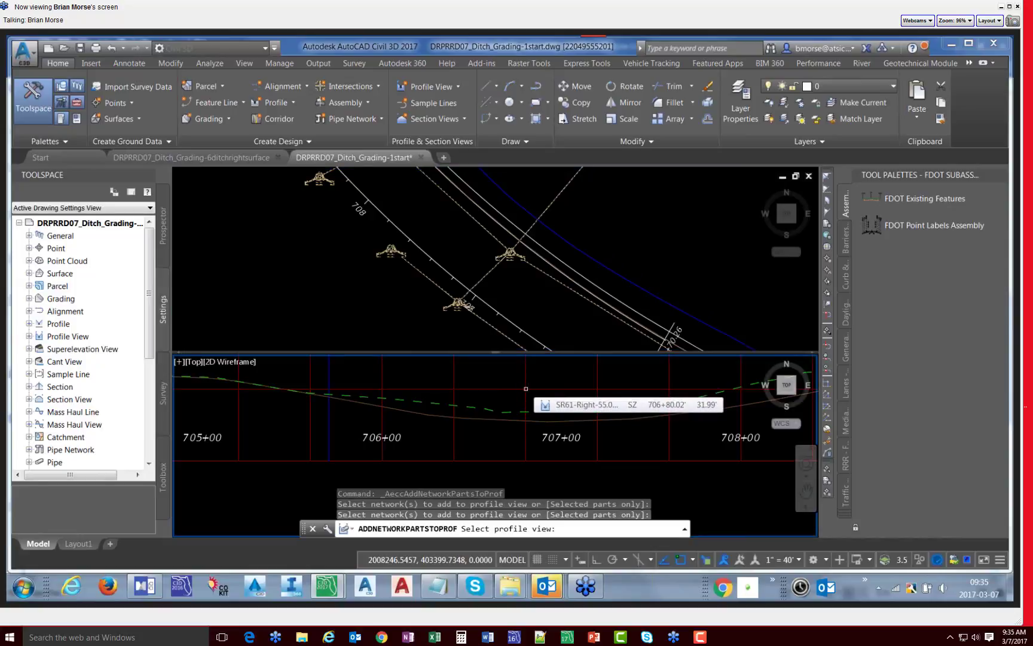
left_click(526, 389)
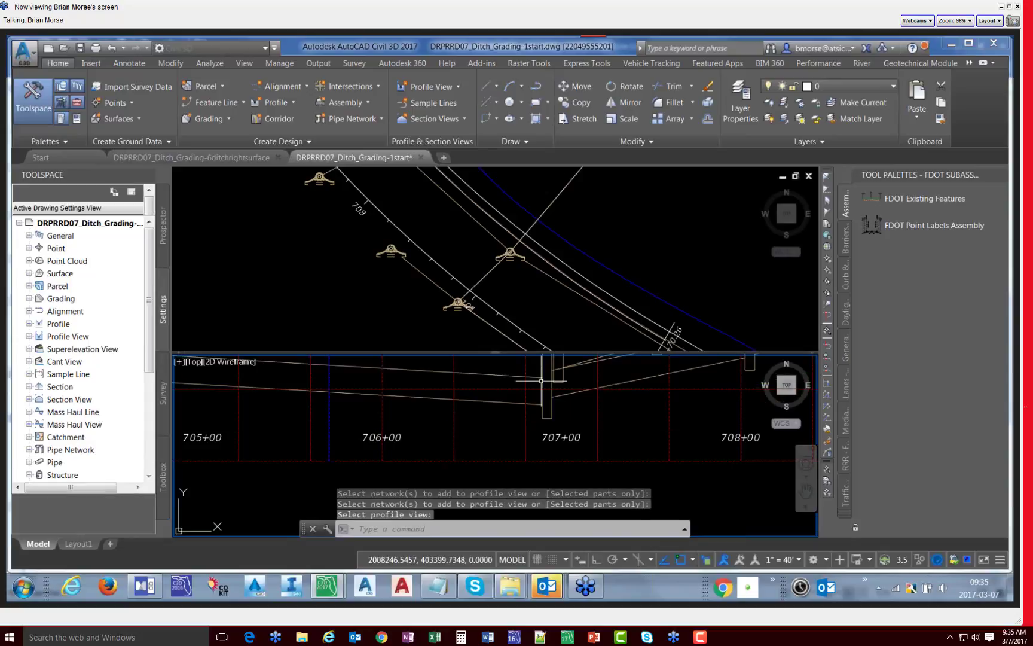
scroll(564, 422, "down", 5)
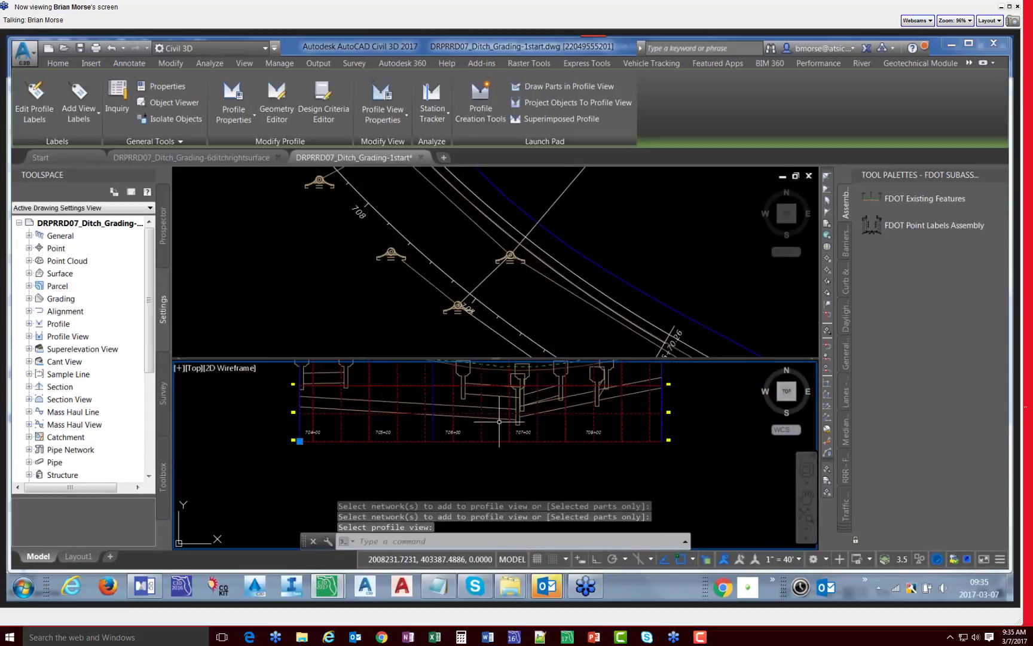
Step: Undo the addition of the whole pipe network to the ditch profile view
left_click(499, 422)
scroll(499, 421, "up", 4)
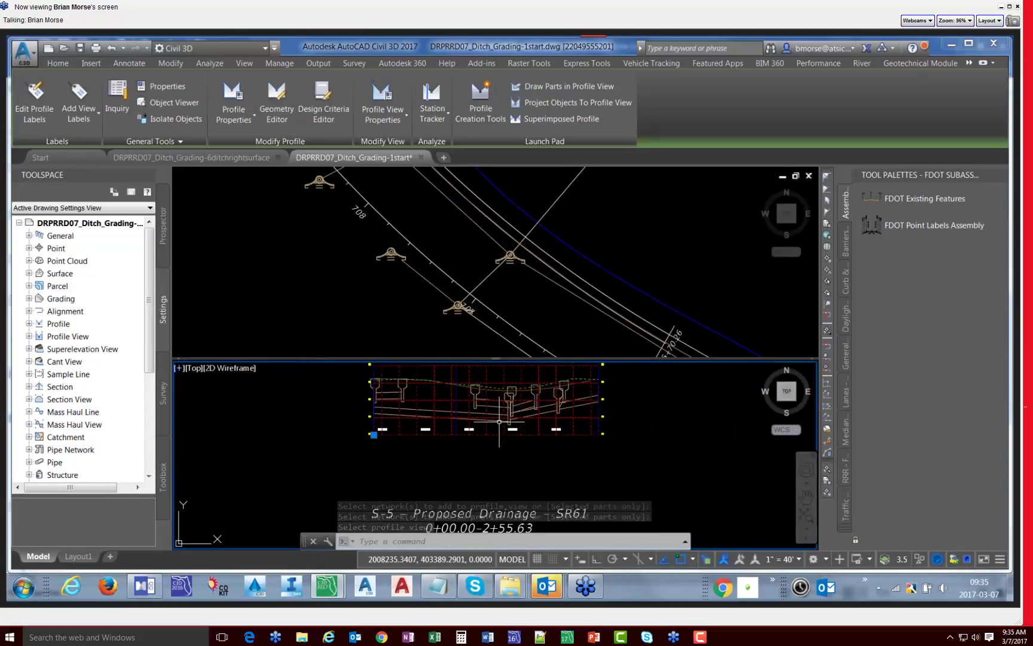
left_click(123, 48)
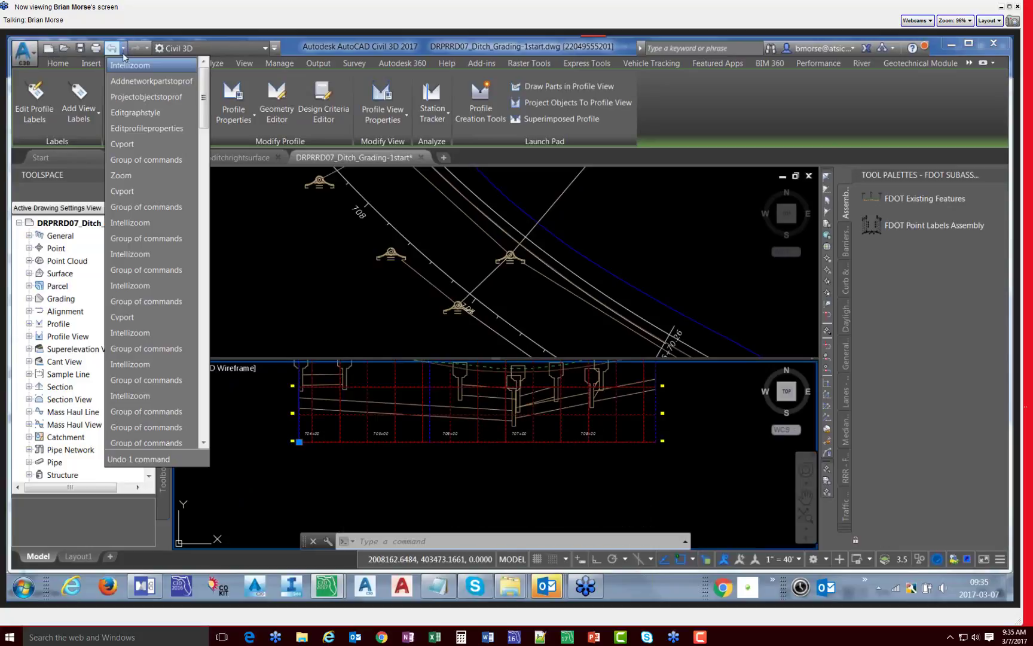
left_click(149, 80)
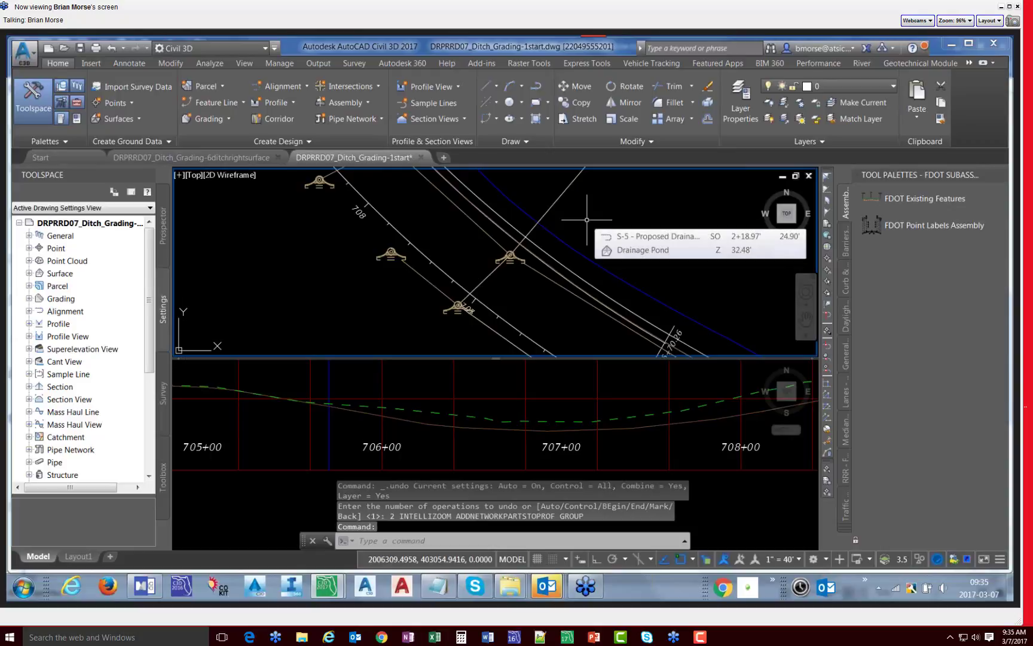
Step: Draw only the selected pipe crossing the roadway near station 707 in the ditch profile view, picking the pipe rather than the alignment
left_click(596, 401)
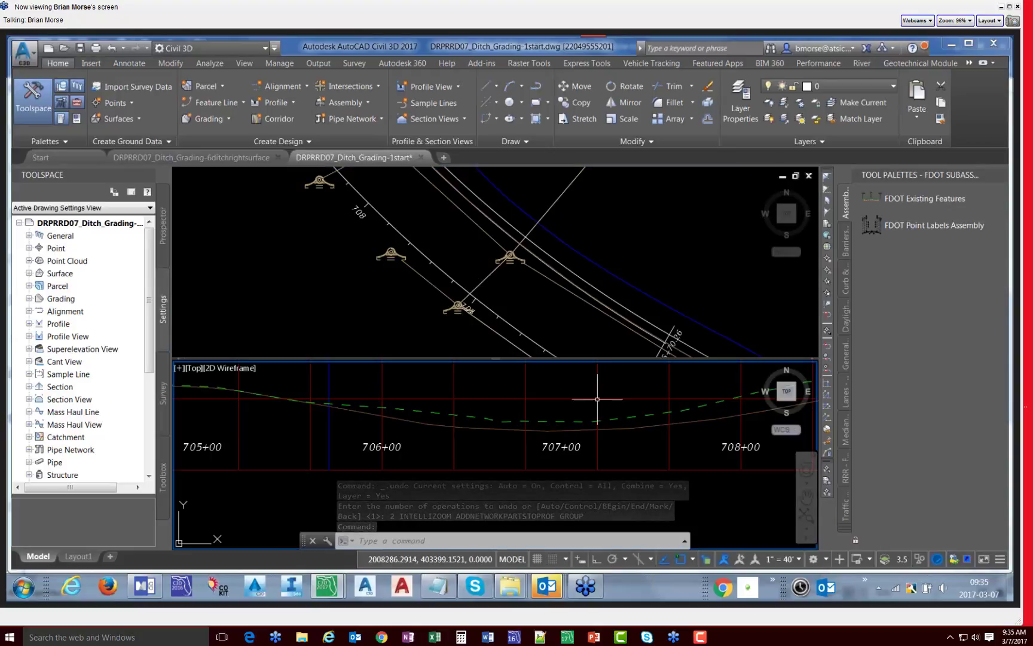
left_click(597, 398)
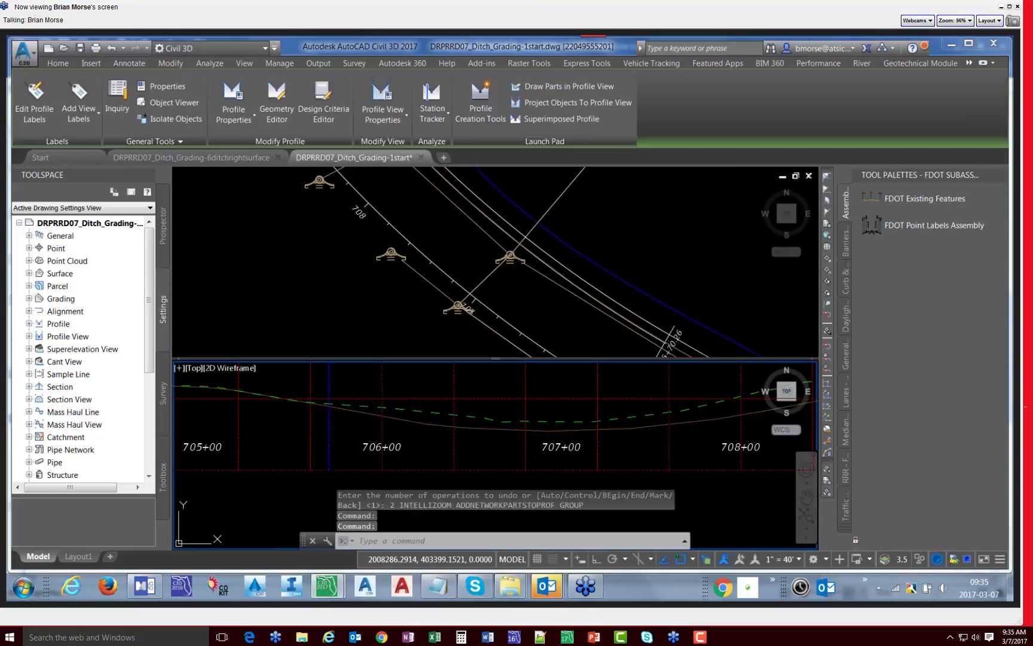
left_click(557, 86)
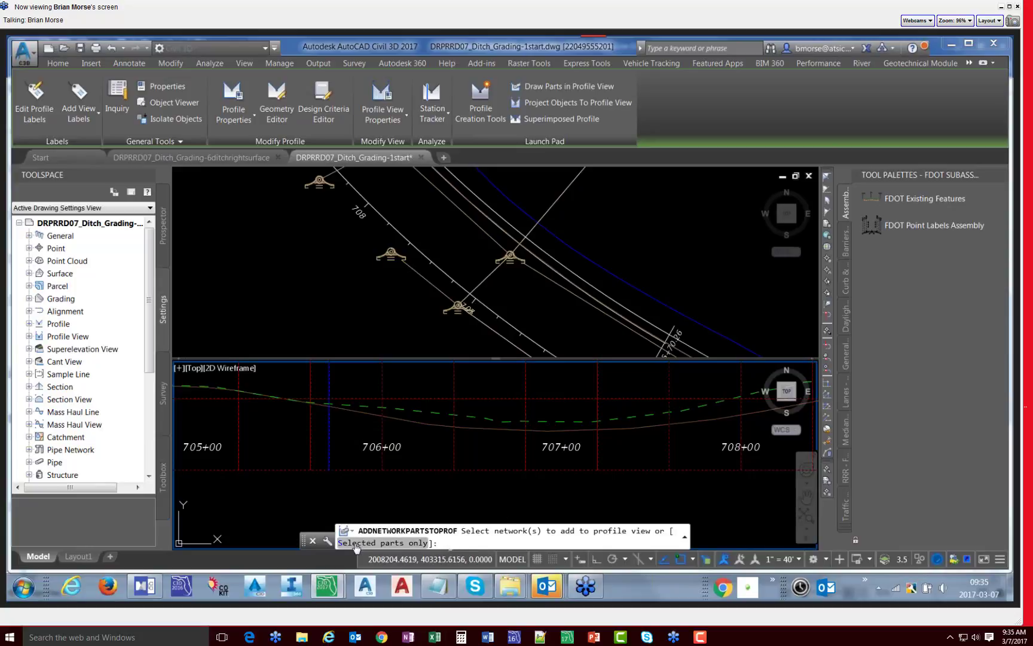
left_click(402, 543)
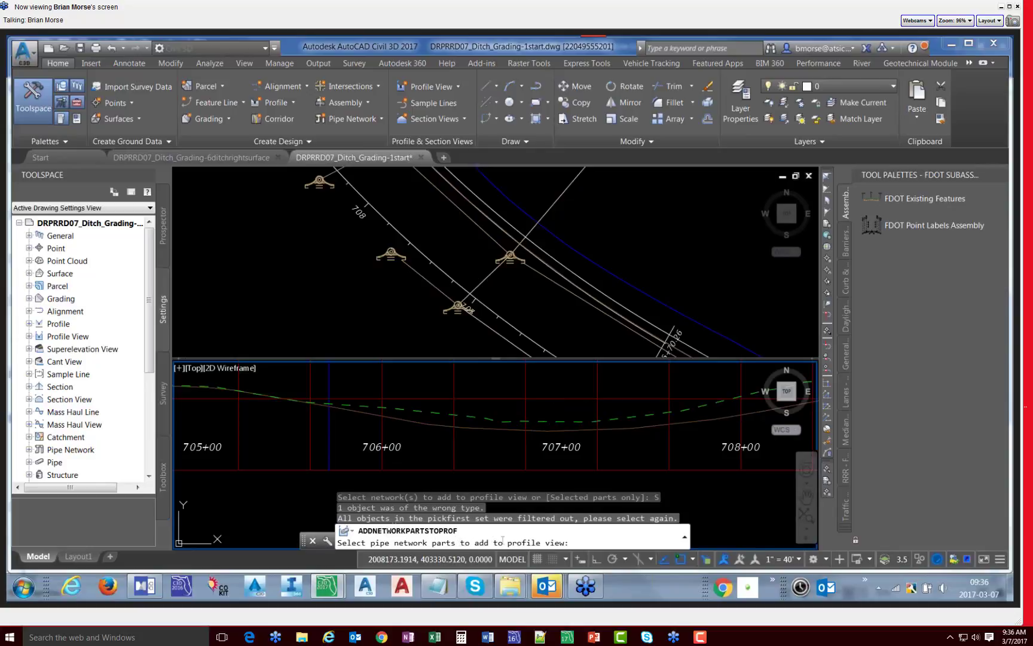
left_click(554, 213)
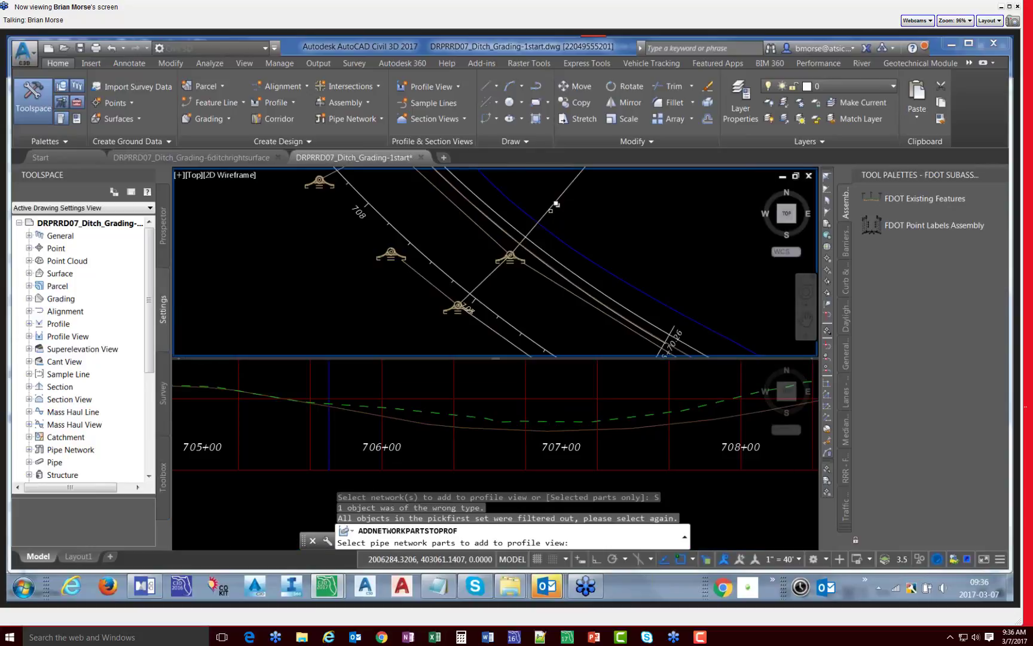
left_click(550, 210)
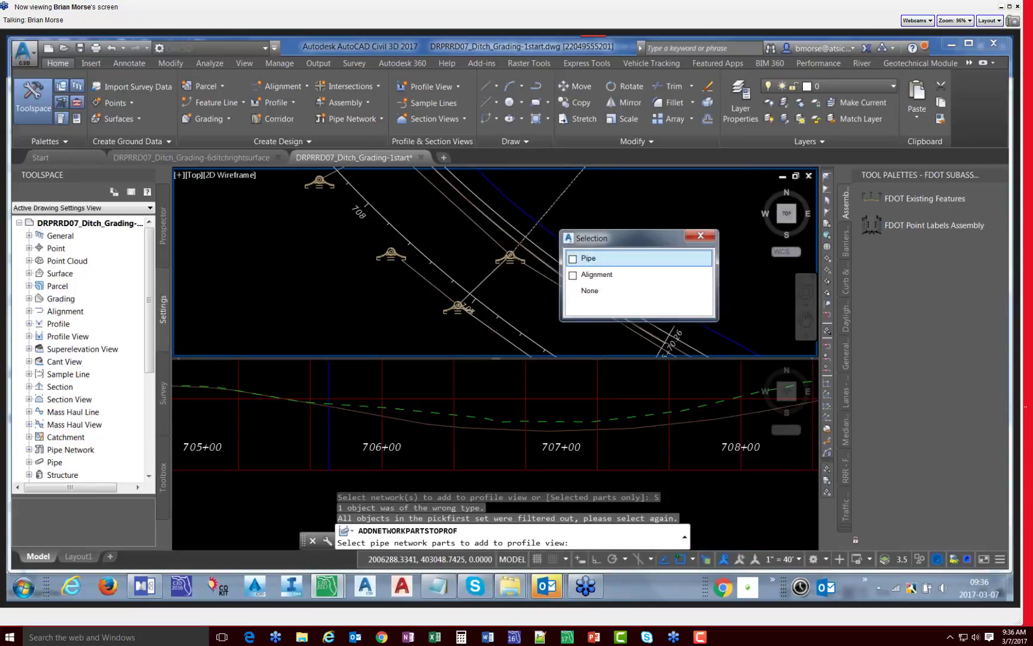
left_click(629, 258)
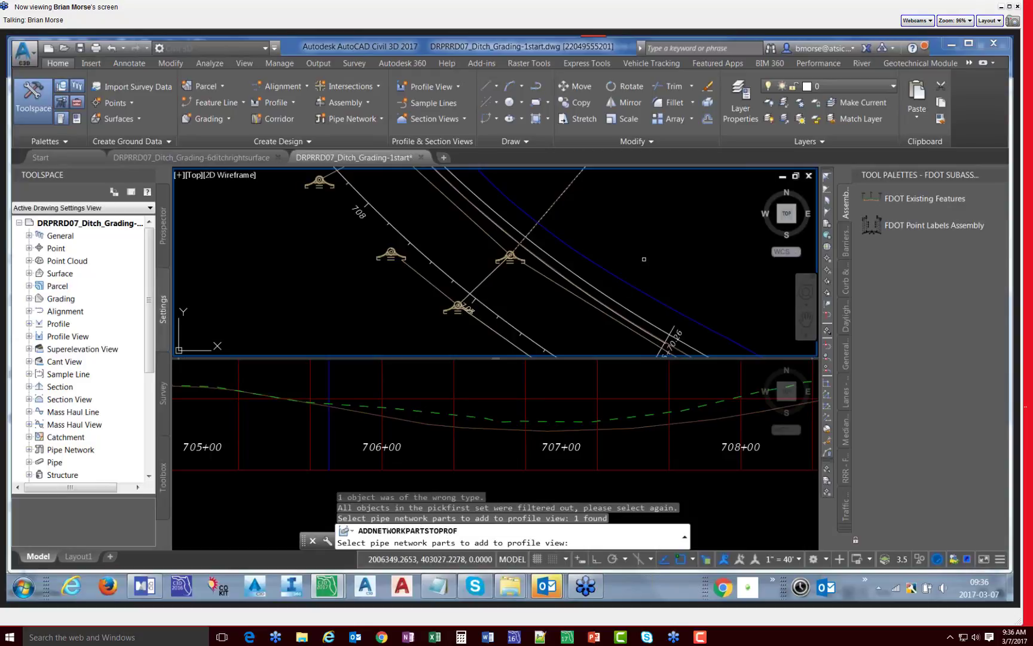
key("Return")
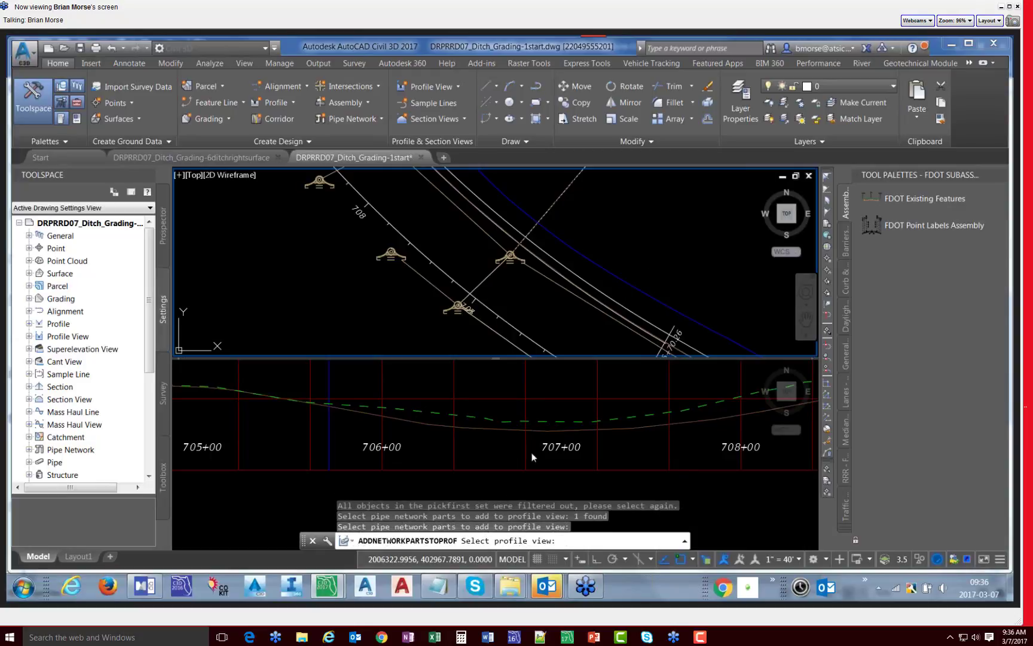
left_click(537, 386)
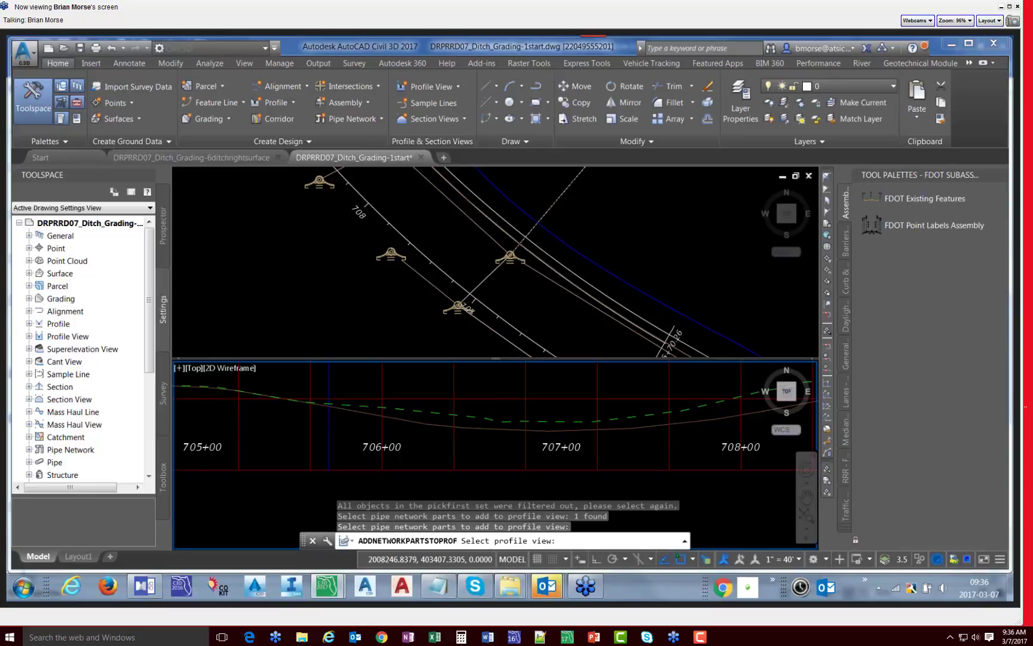
left_click(542, 382)
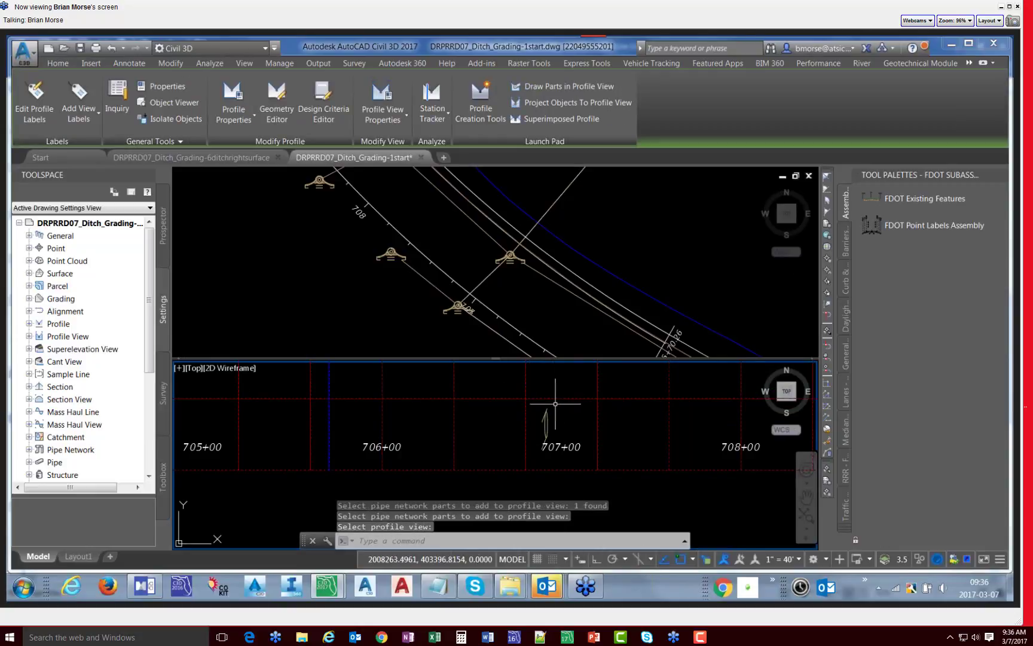
Step: Examine how the crossing pipe is displayed near station 707+00 in the ditch profile view
scroll(556, 403, "down", 4)
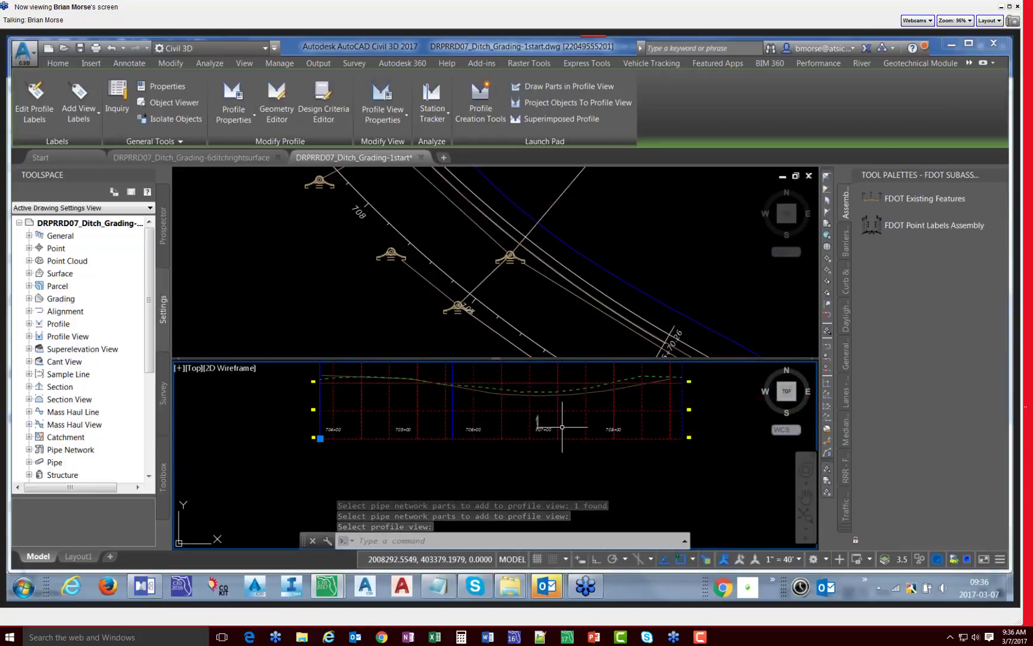
scroll(562, 427, "down", 2)
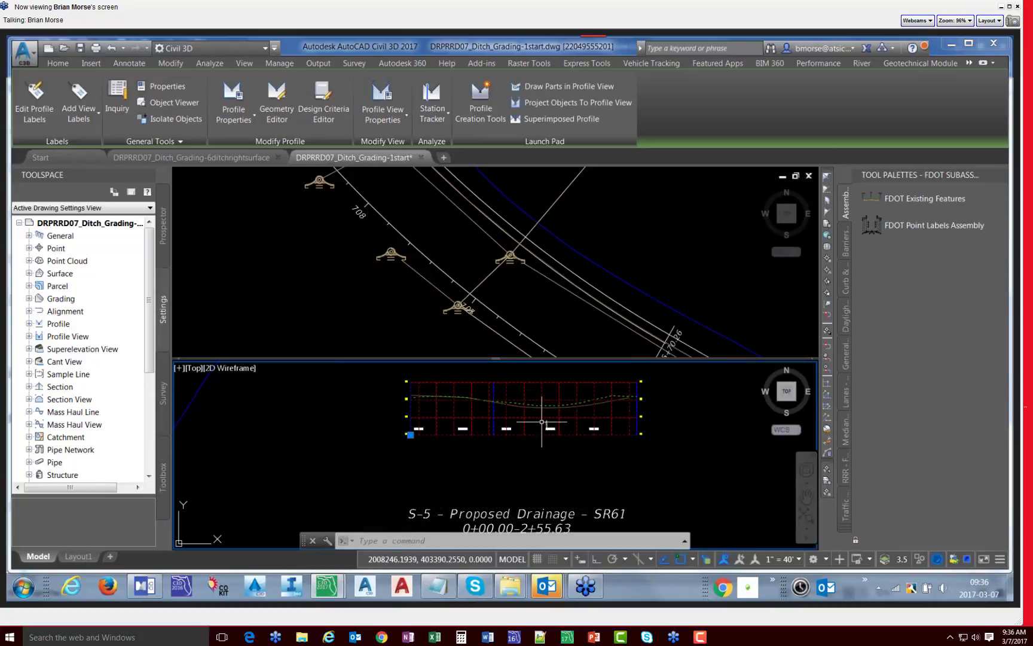
scroll(542, 421, "up", 5)
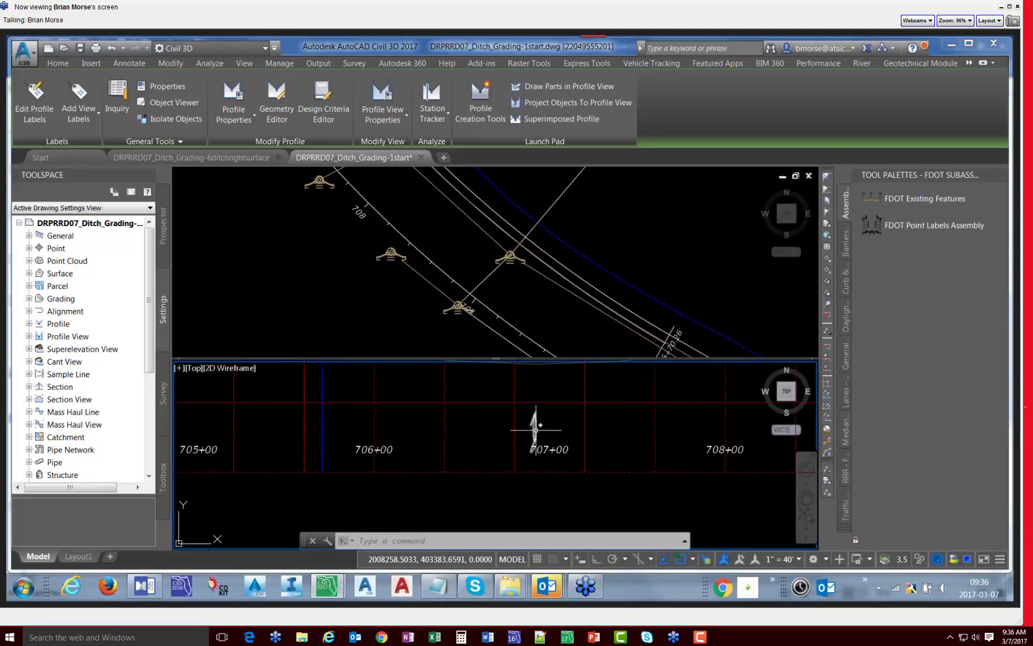
scroll(536, 428, "down", 5)
left_click(539, 412)
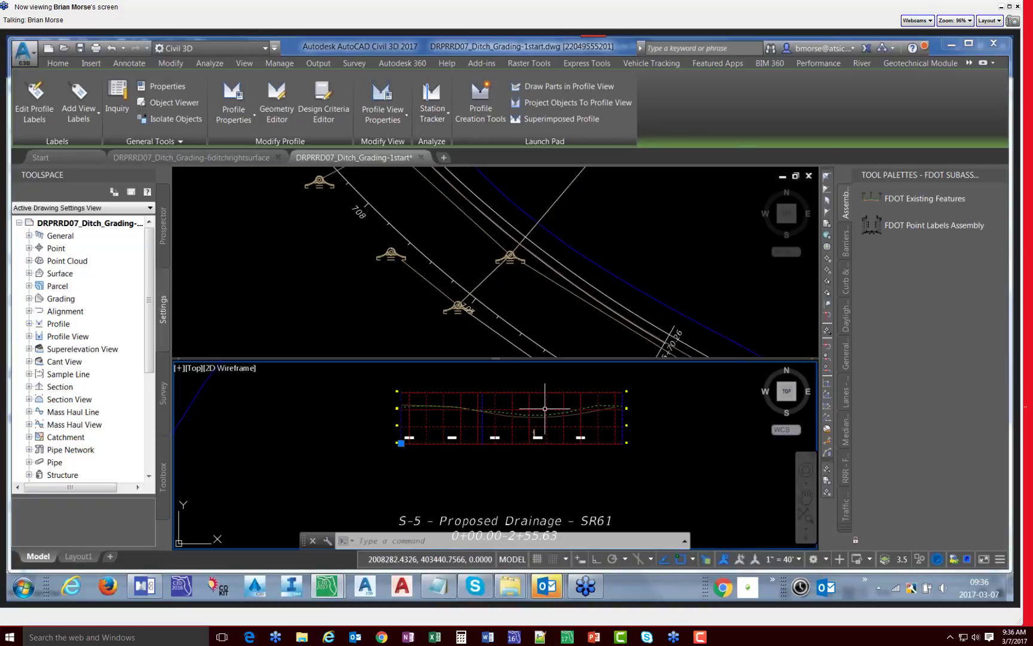
scroll(526, 422, "up", 5)
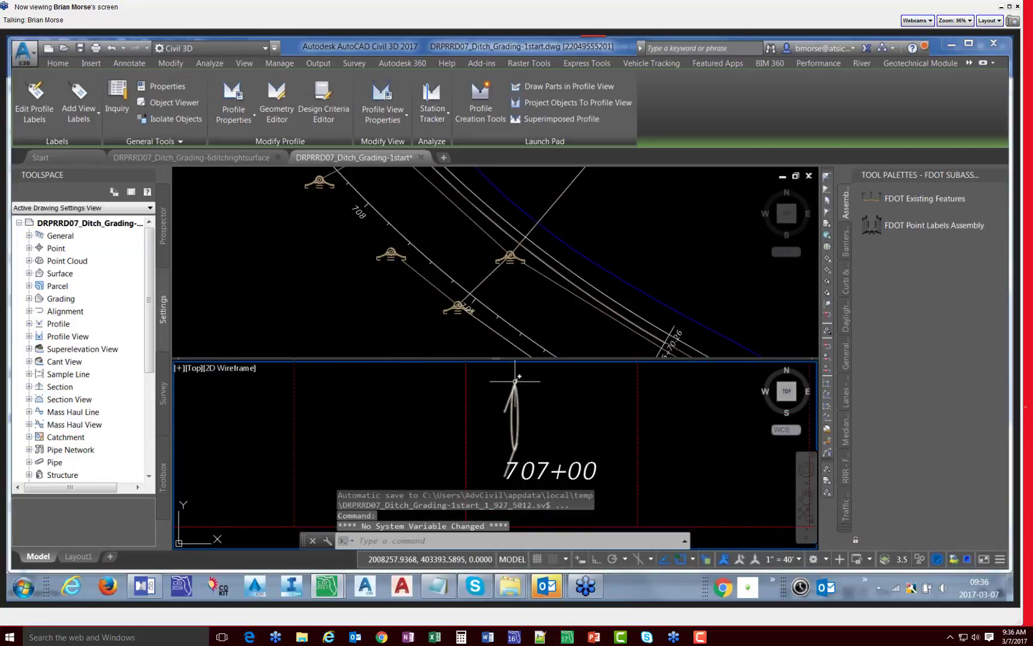
mouse_move(515, 380)
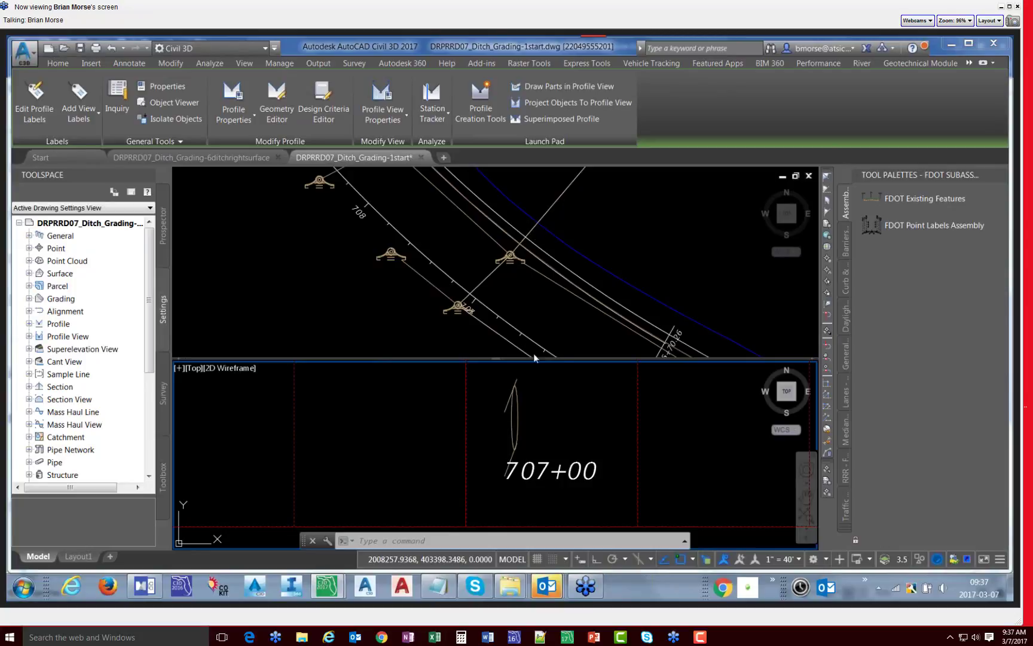
mouse_move(518, 402)
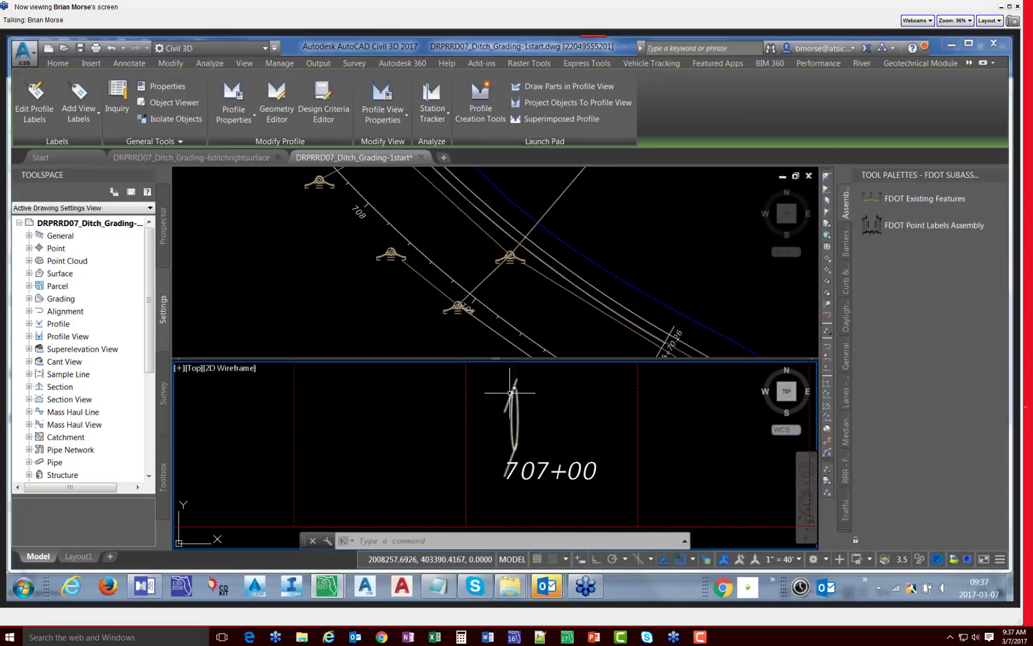
Step: For PIPE-(6)'s style override in the profile view properties, copy the FDOT Drainage pipe style and name it FDOT Drainage Pipe Crossing
left_click(383, 115)
left_click(389, 139)
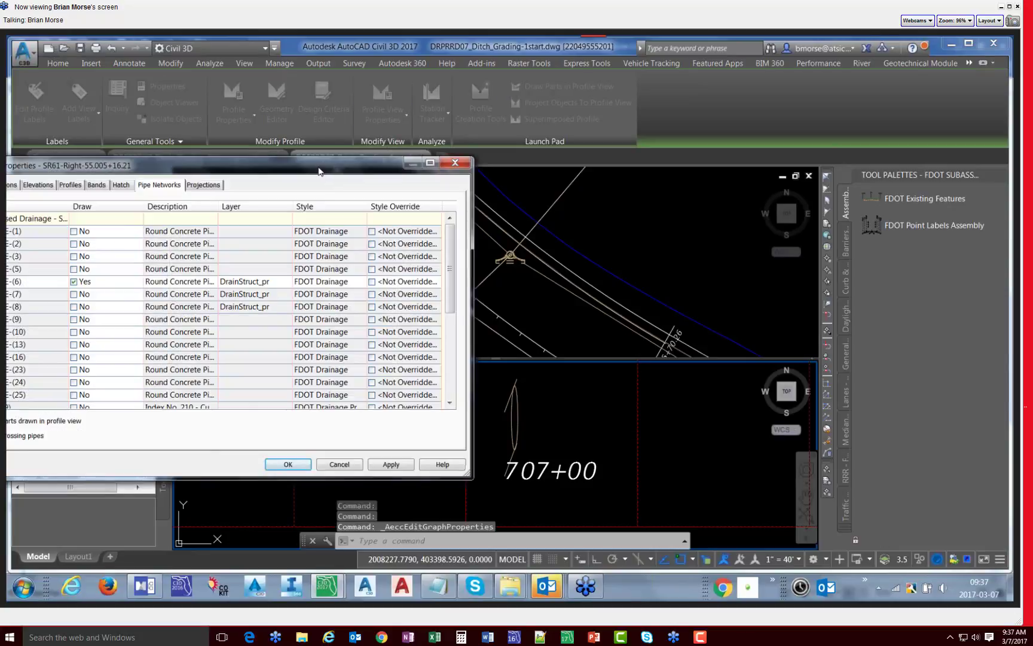
left_click_drag(324, 168, 336, 170)
left_click_drag(610, 153, 636, 148)
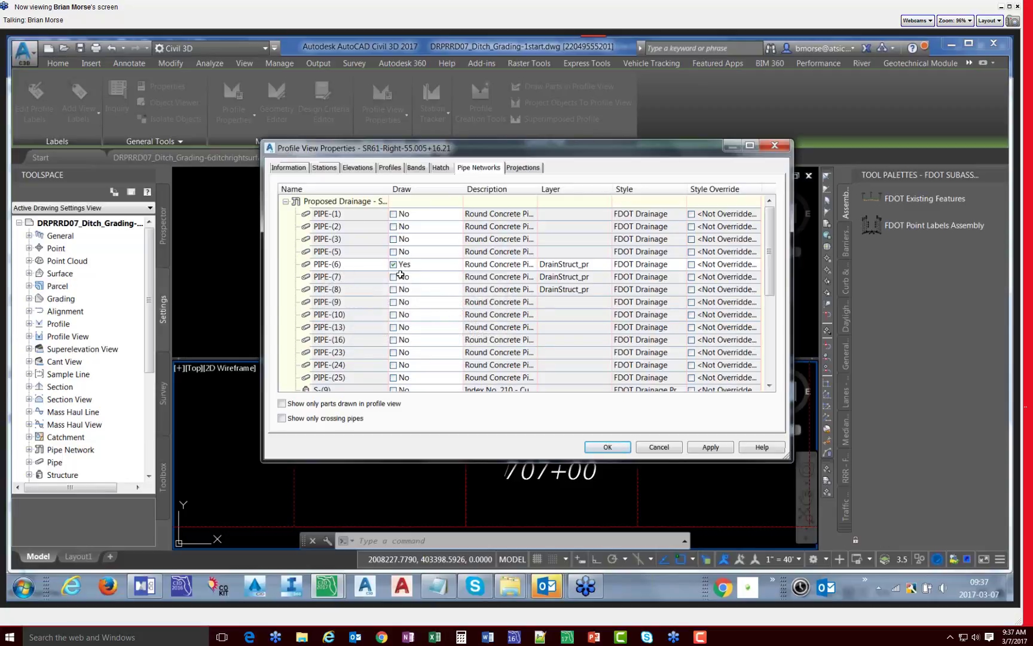
left_click(704, 266)
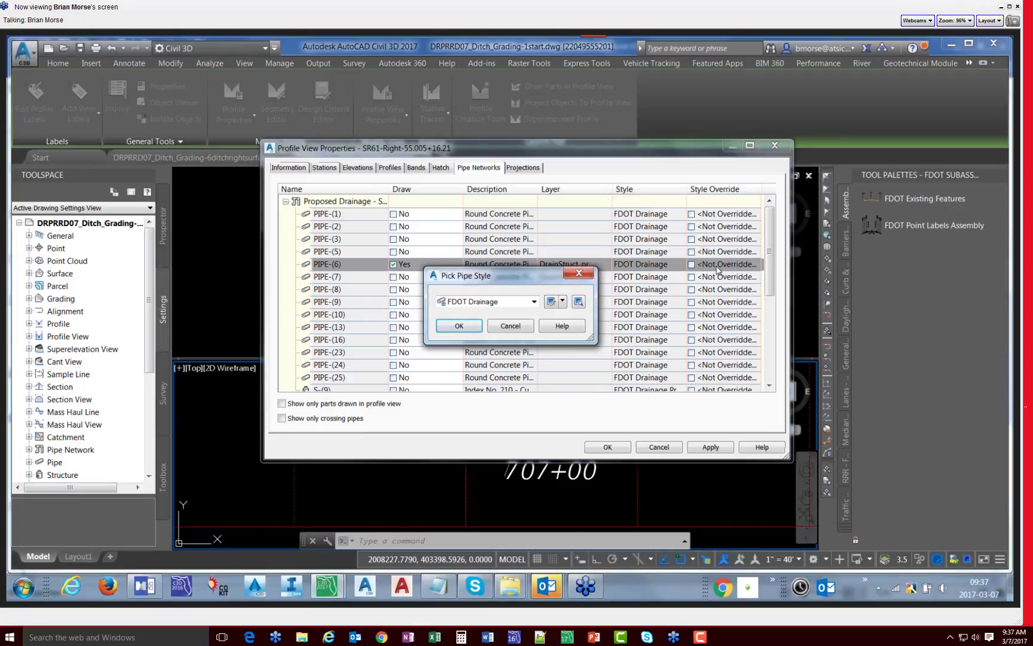
left_click(533, 302)
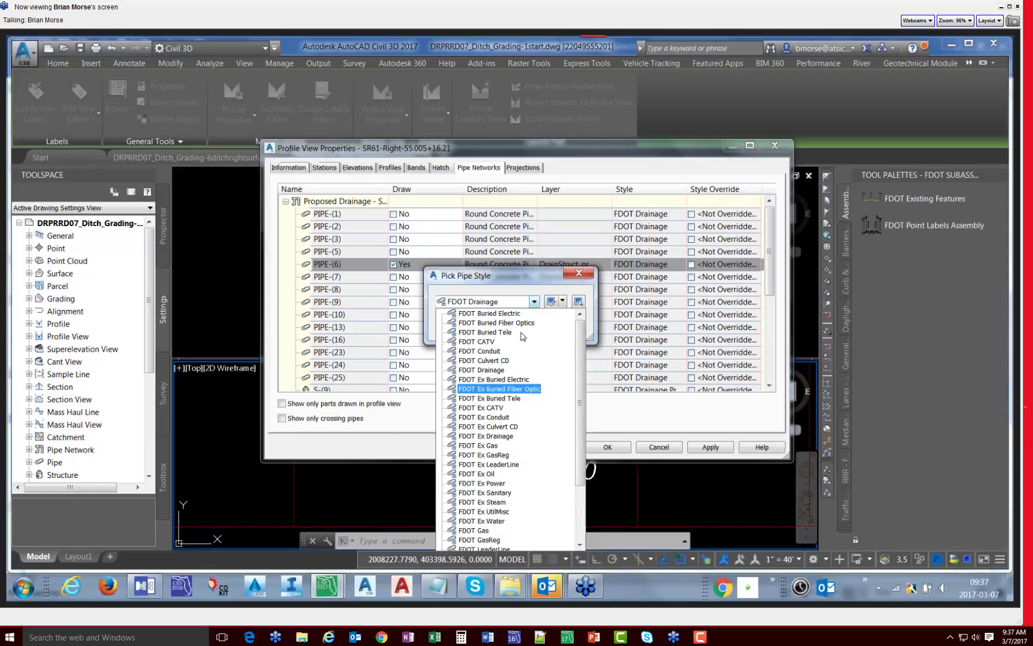
left_click(562, 302)
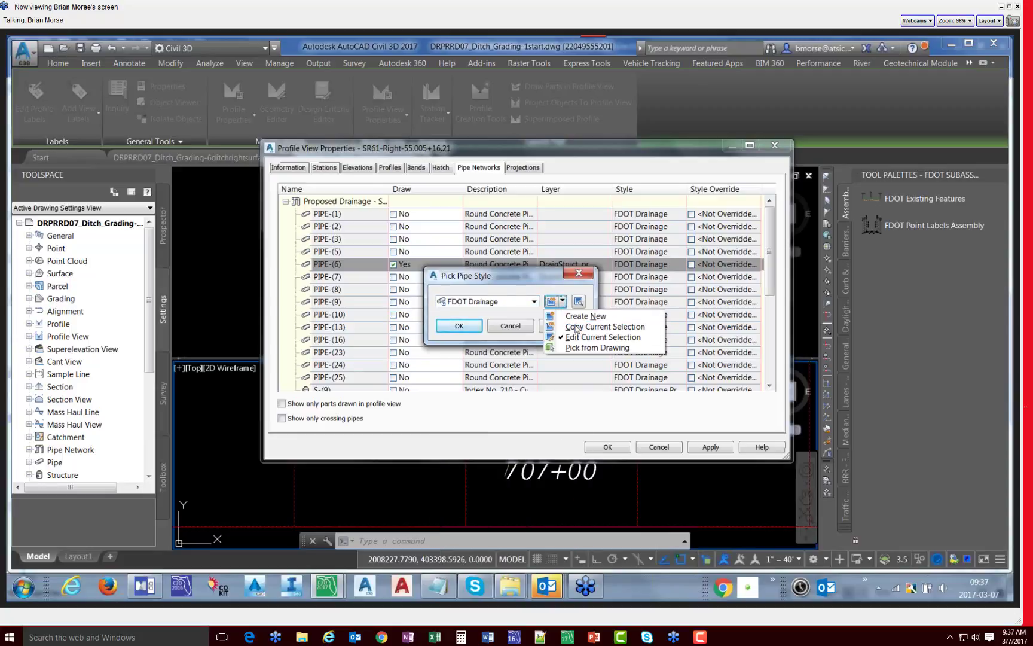
left_click(605, 326)
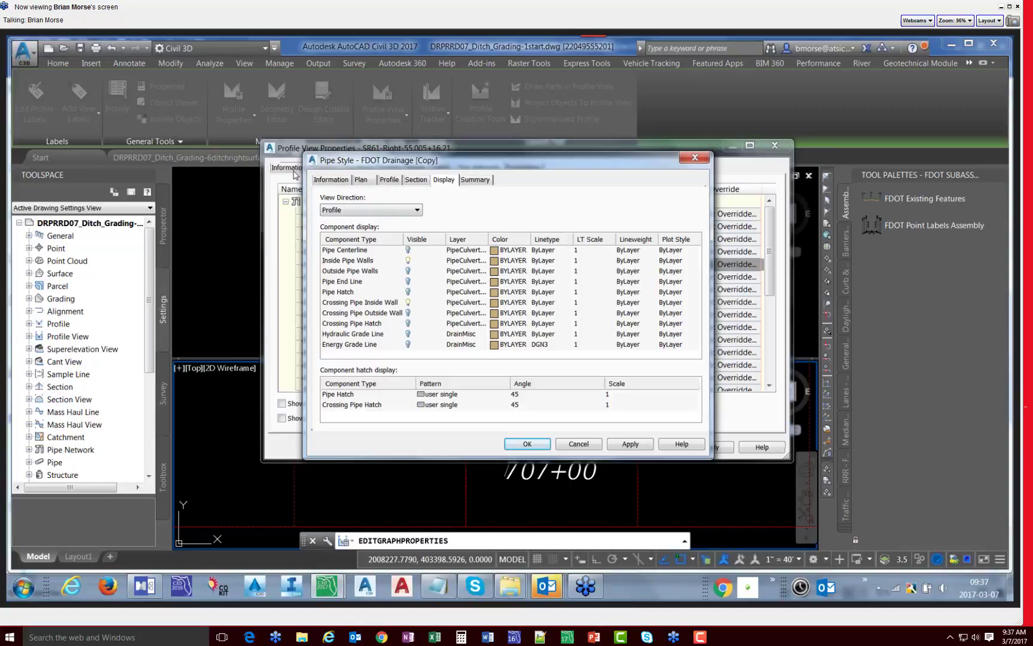
left_click(338, 180)
left_click_drag(370, 208, 437, 210)
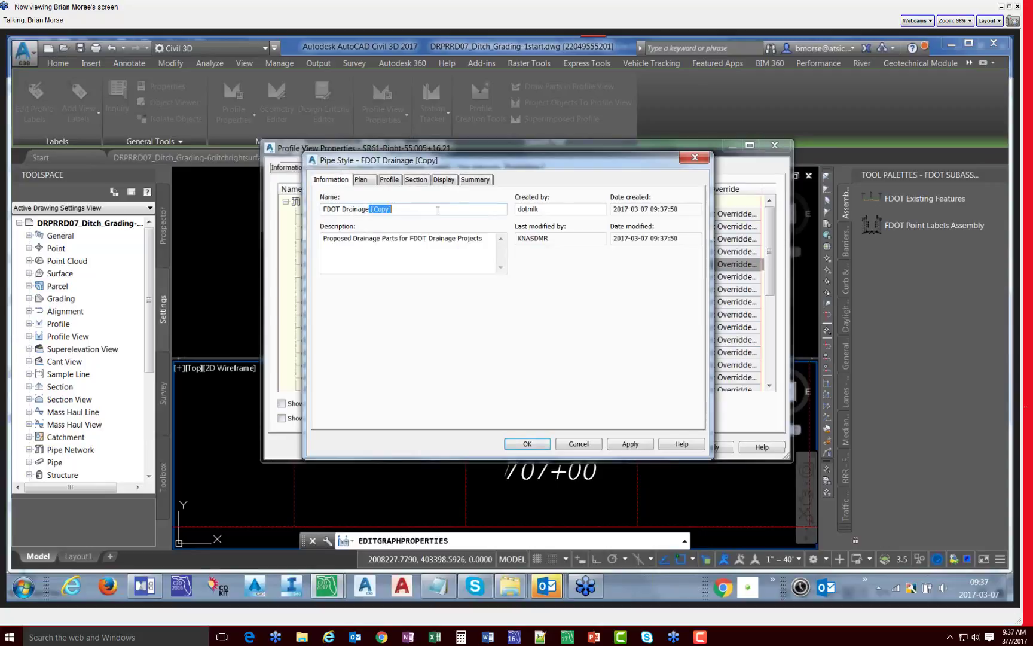
key("BackSpace")
Step: In the new pipe style's profile display, turn off Inside Pipe Walls and turn on Crossing Pipe Outside Wall
left_click(442, 179)
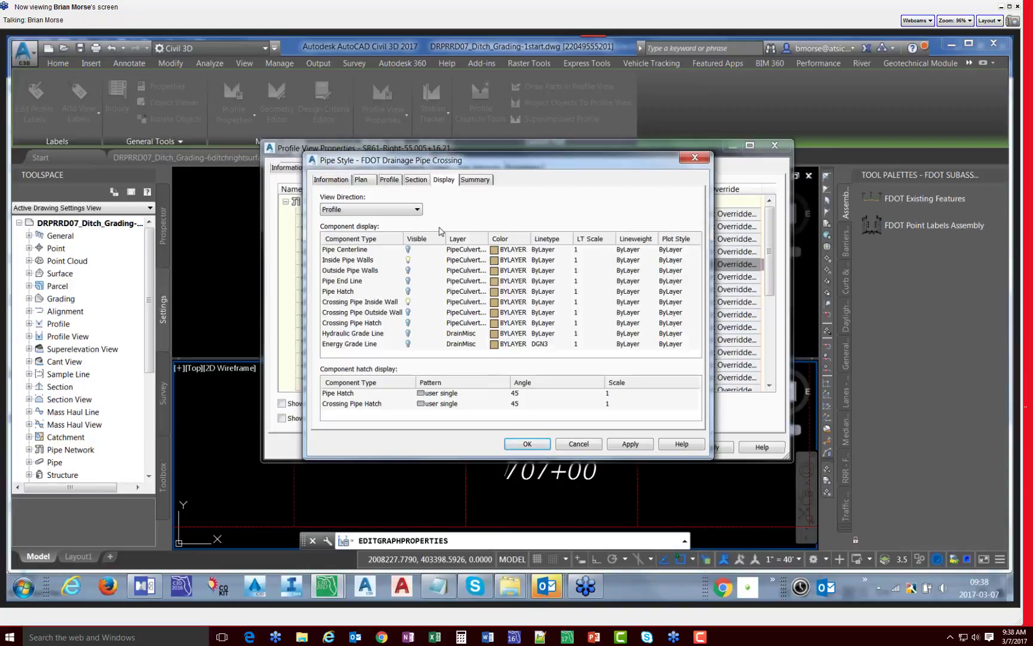
left_click(409, 261)
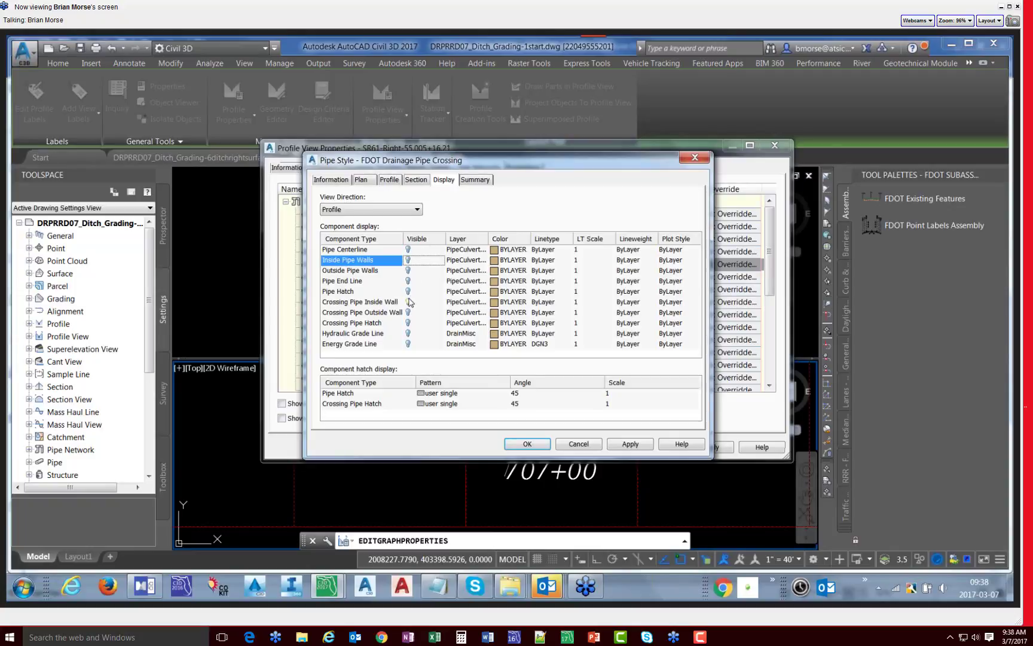
left_click(409, 303)
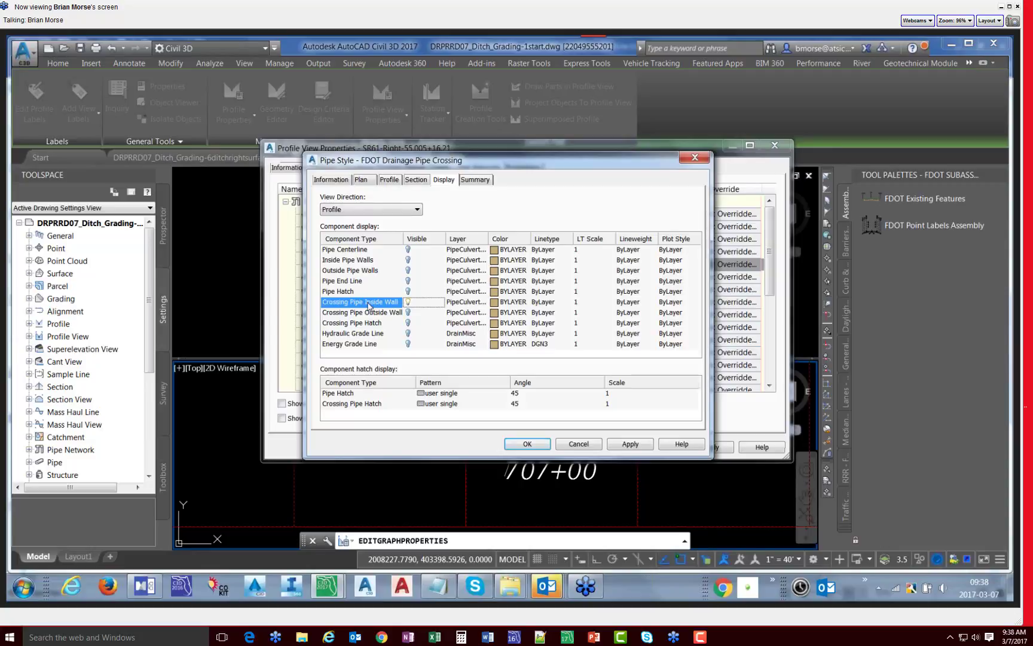
left_click(410, 313)
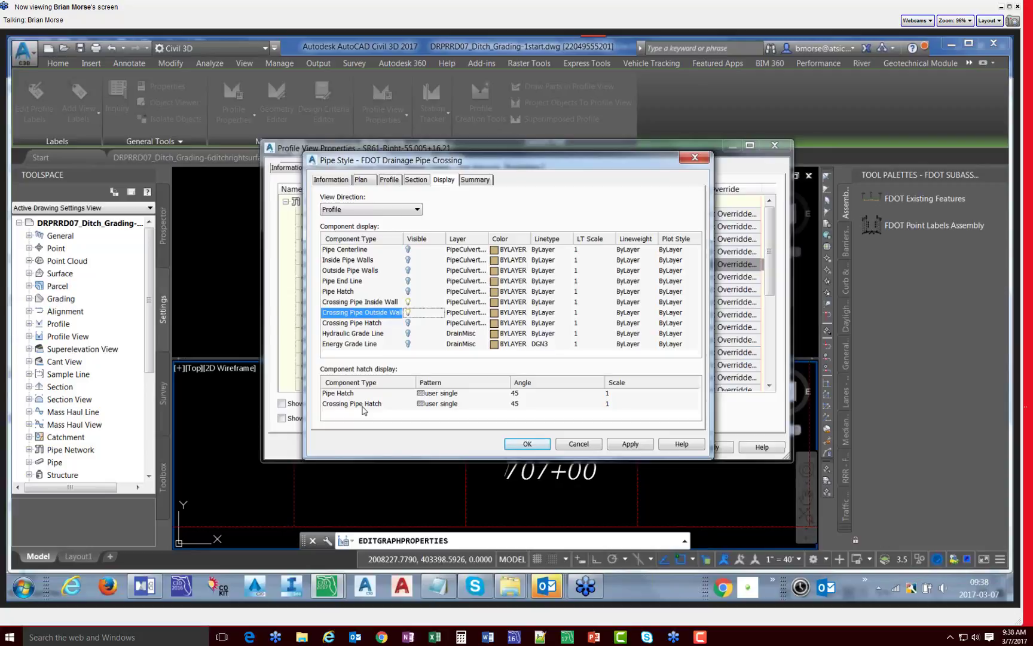
left_click(526, 443)
Step: Apply the FDOT Drainage Pipe Crossing style override to PIPE-(6) and inspect the pipe in the profile view
left_click(459, 326)
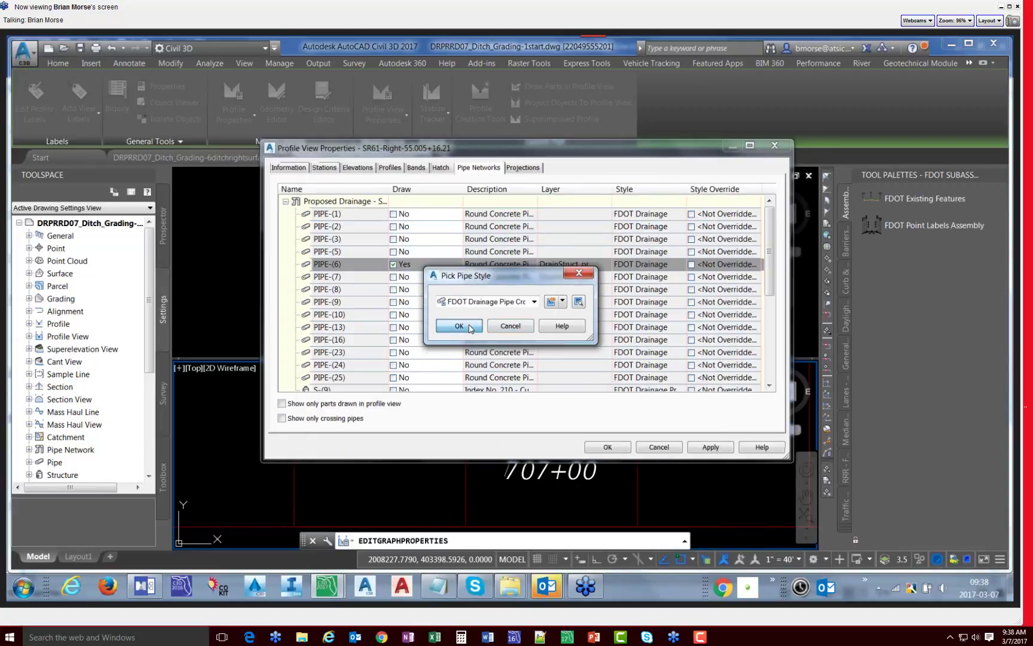
left_click(698, 449)
left_click(608, 447)
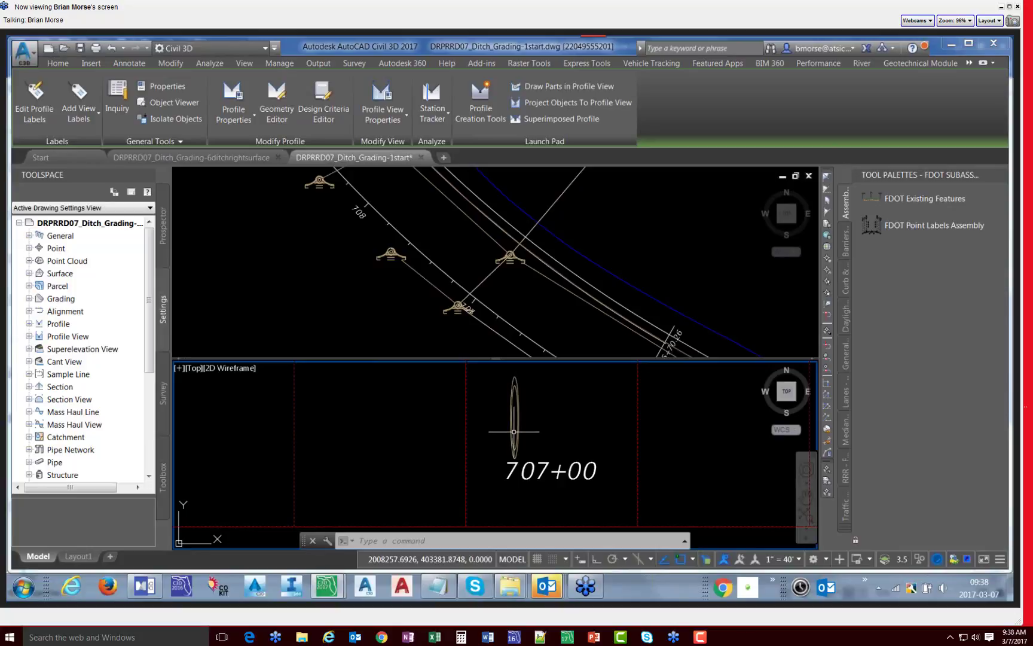
scroll(514, 432, "up", 2)
scroll(505, 427, "up", 3)
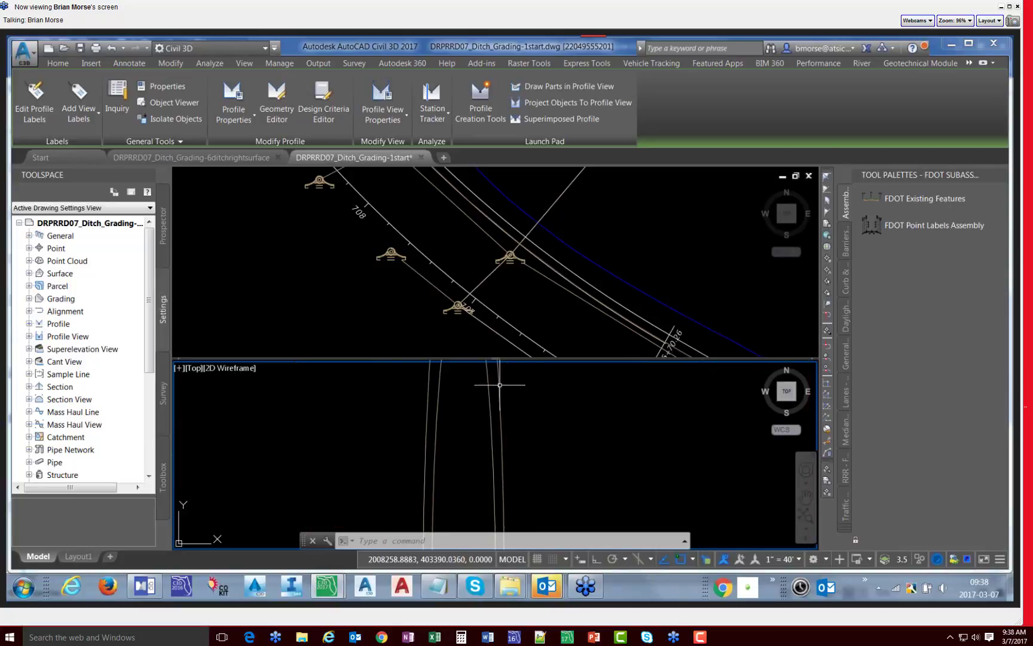
scroll(497, 419, "down", 4)
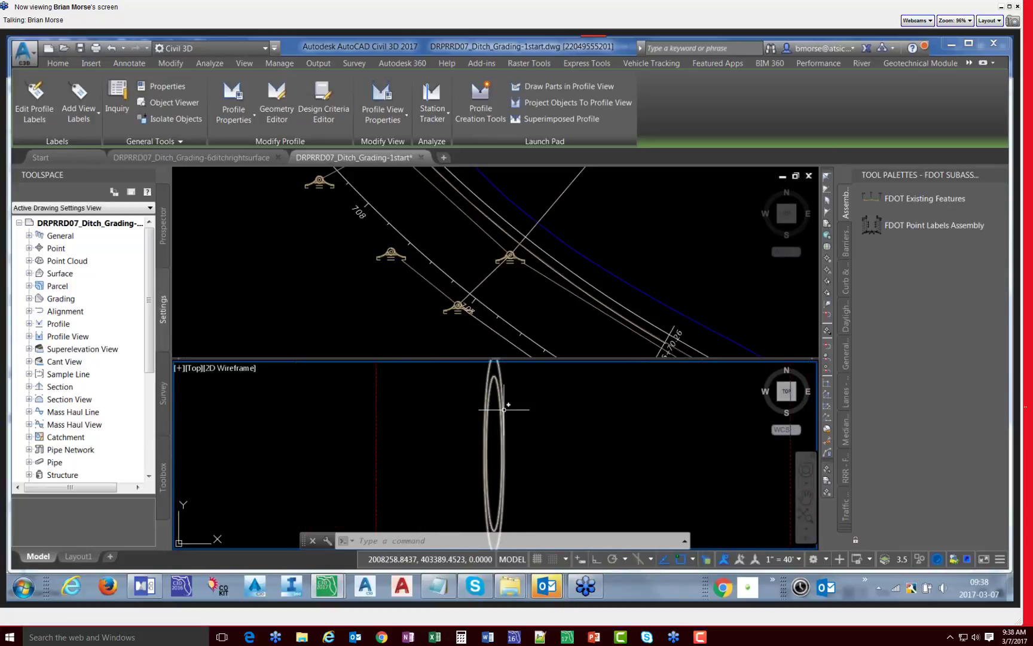
Step: Reopen the ditch profile view's properties and pick FDOT Drainage Pipe Crossing as the style override for PIPE-(6)
scroll(498, 376, "down", 2)
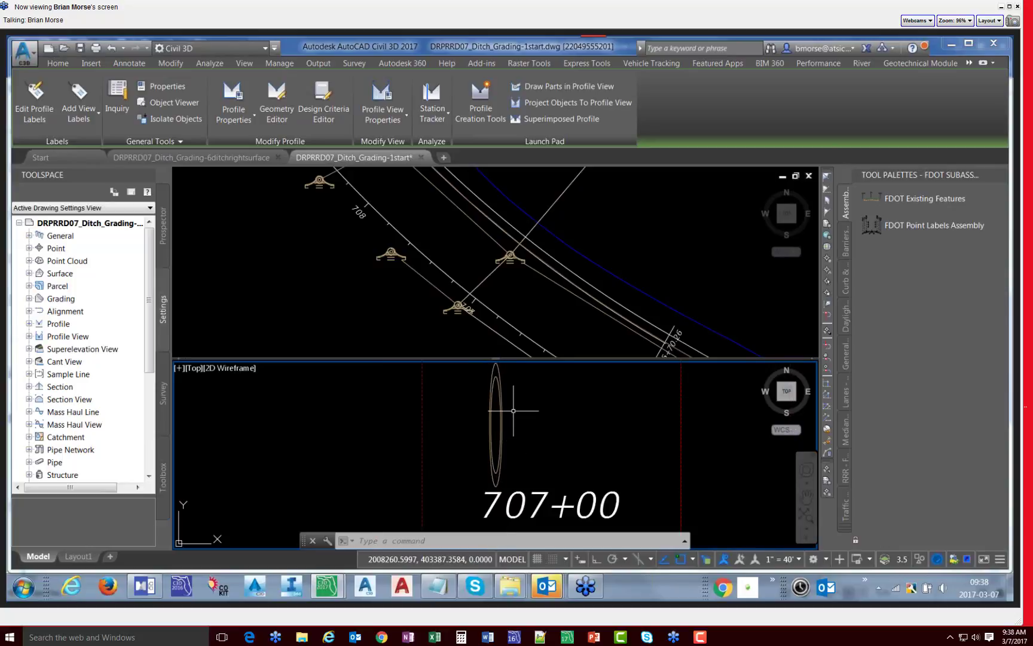
mouse_move(513, 411)
left_click(384, 121)
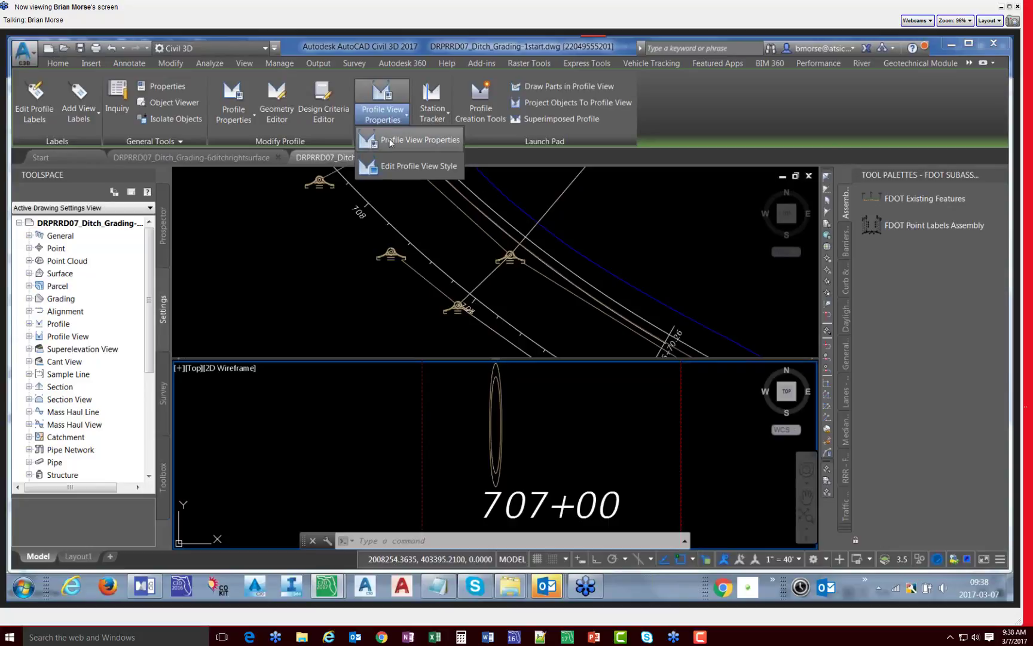
left_click(391, 142)
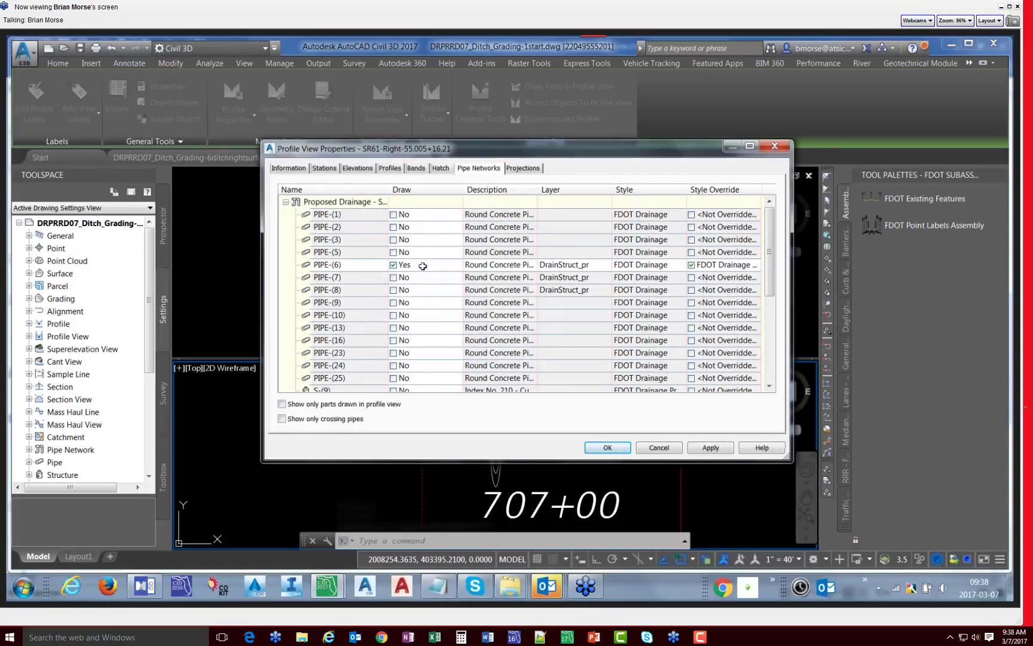
double_click(729, 263)
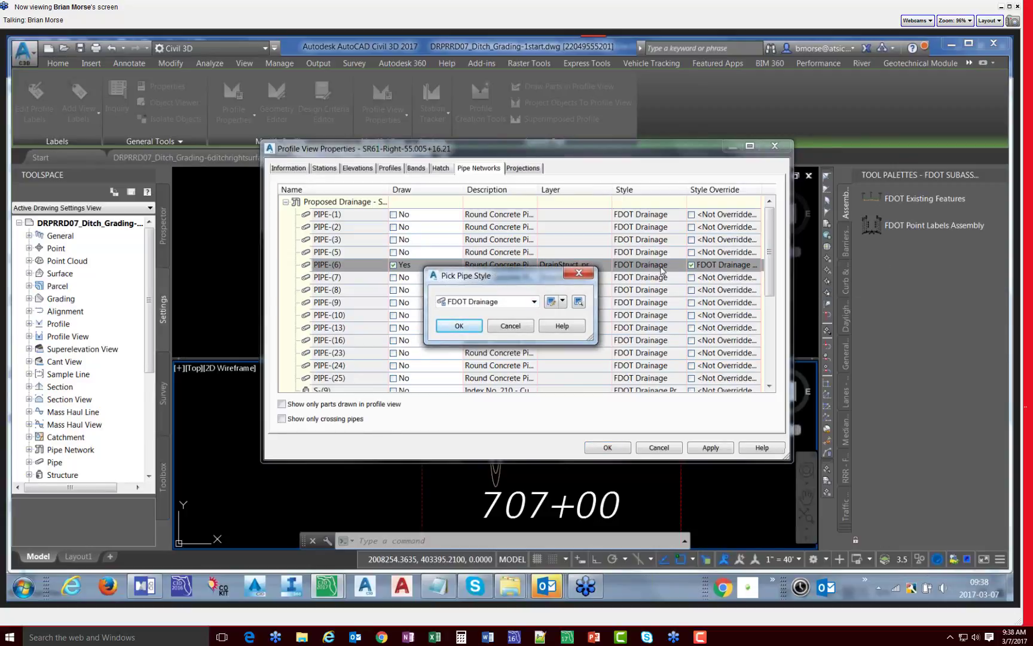
left_click(532, 302)
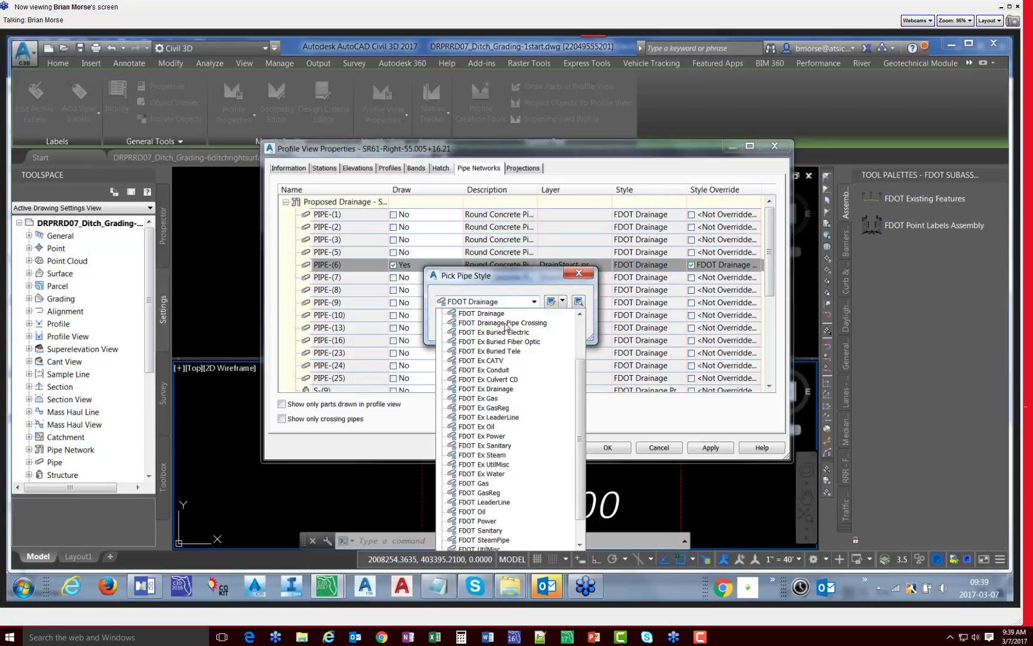
left_click(507, 322)
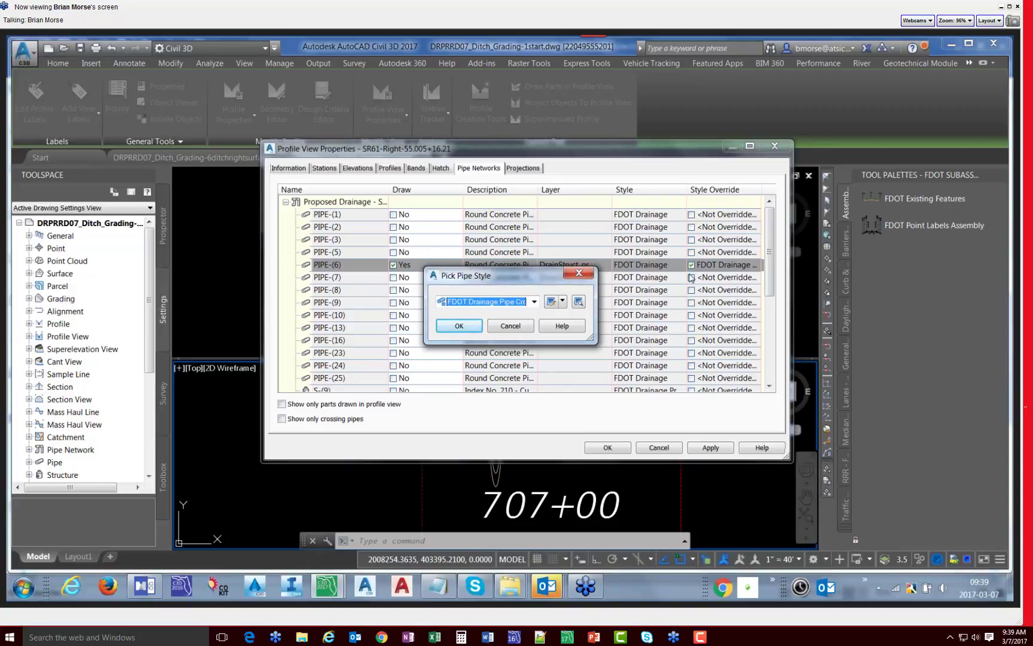
Step: In the FDOT Drainage Pipe Crossing style, set the Crossing Pipe Hatch angle to 0 and scale to 0.05, and apply the profile view properties
left_click(550, 303)
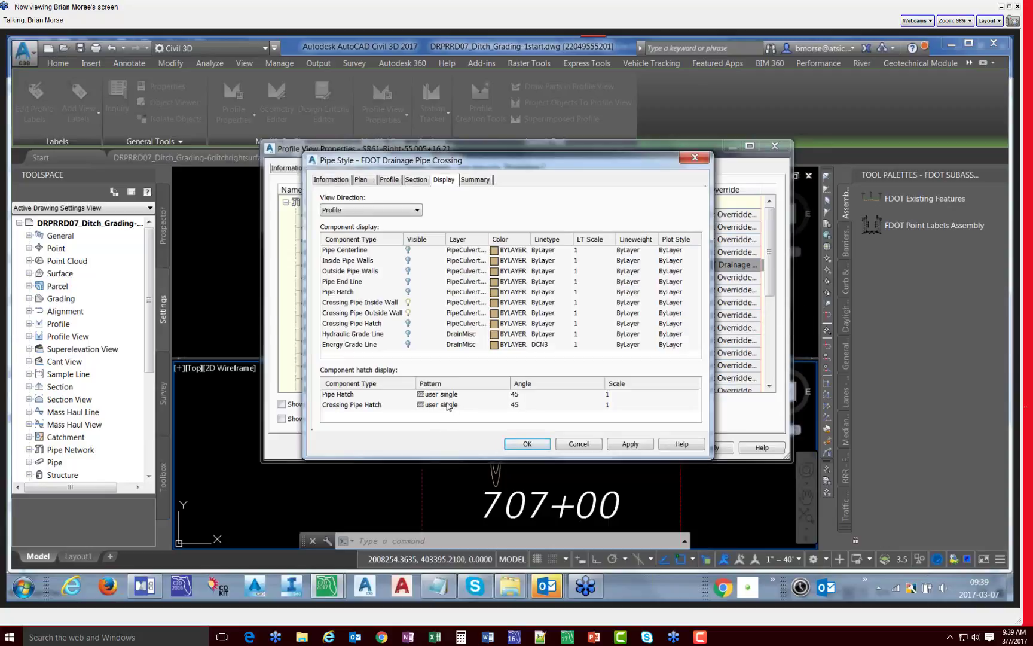
left_click(517, 407)
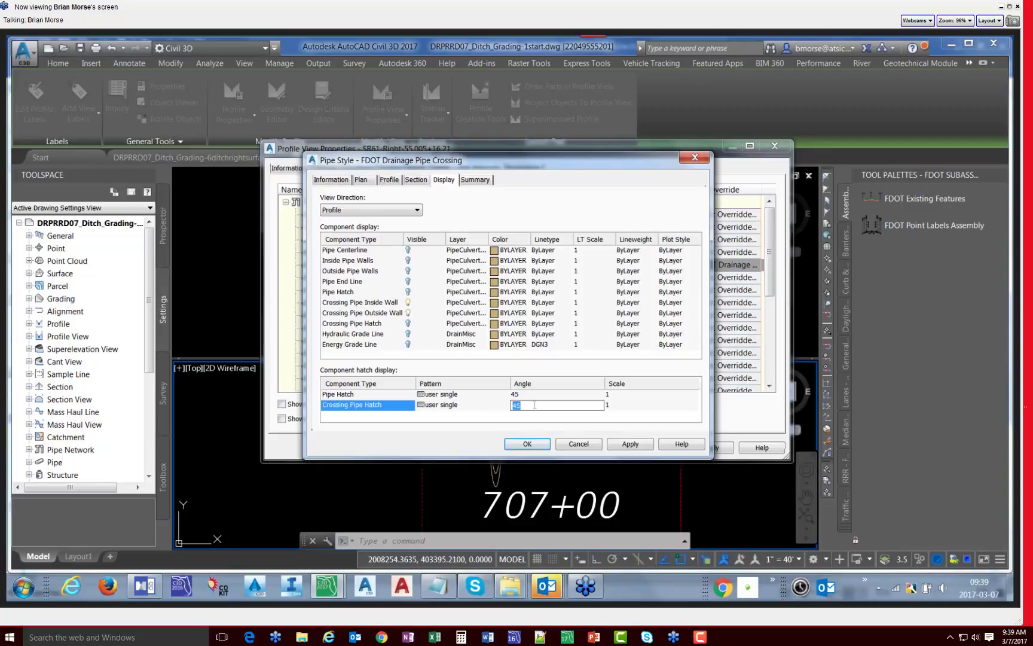
left_click(635, 405)
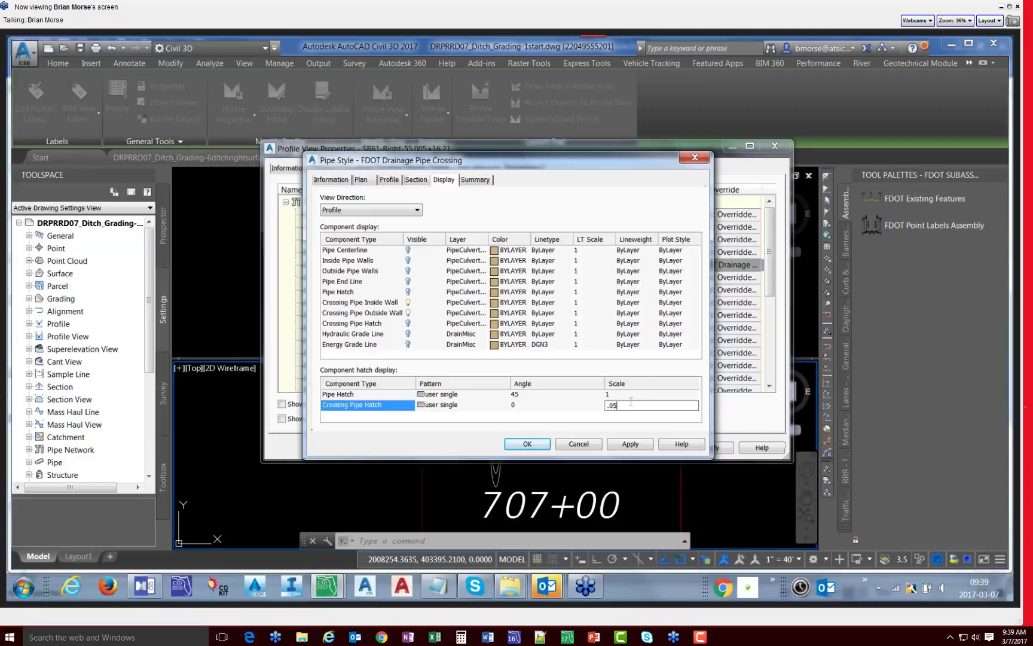
left_click(630, 443)
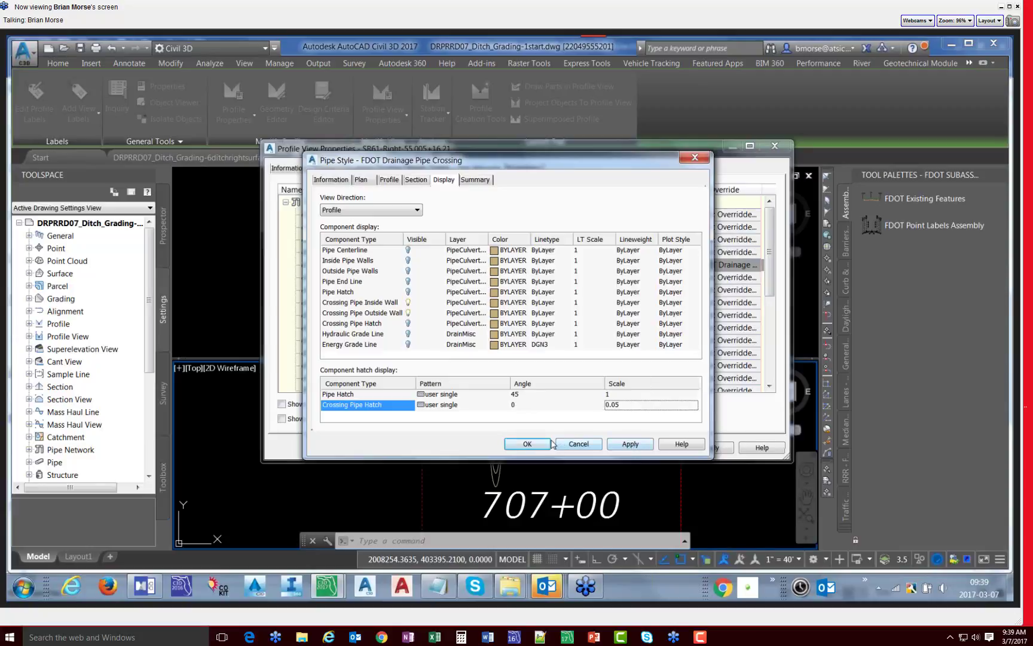
left_click(527, 444)
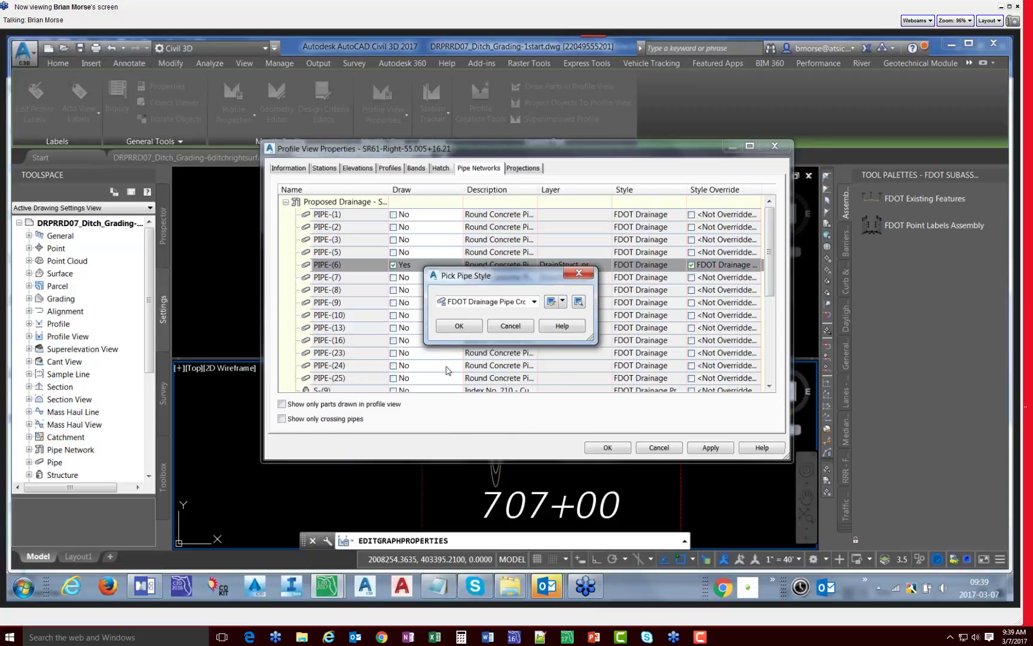
left_click(478, 327)
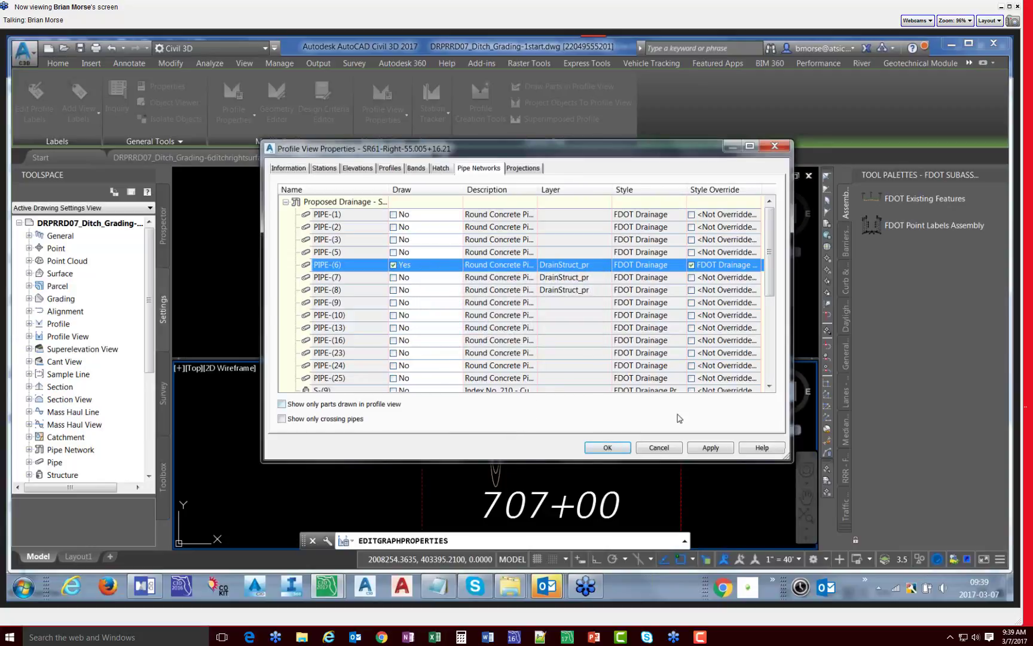
left_click(705, 447)
left_click(607, 447)
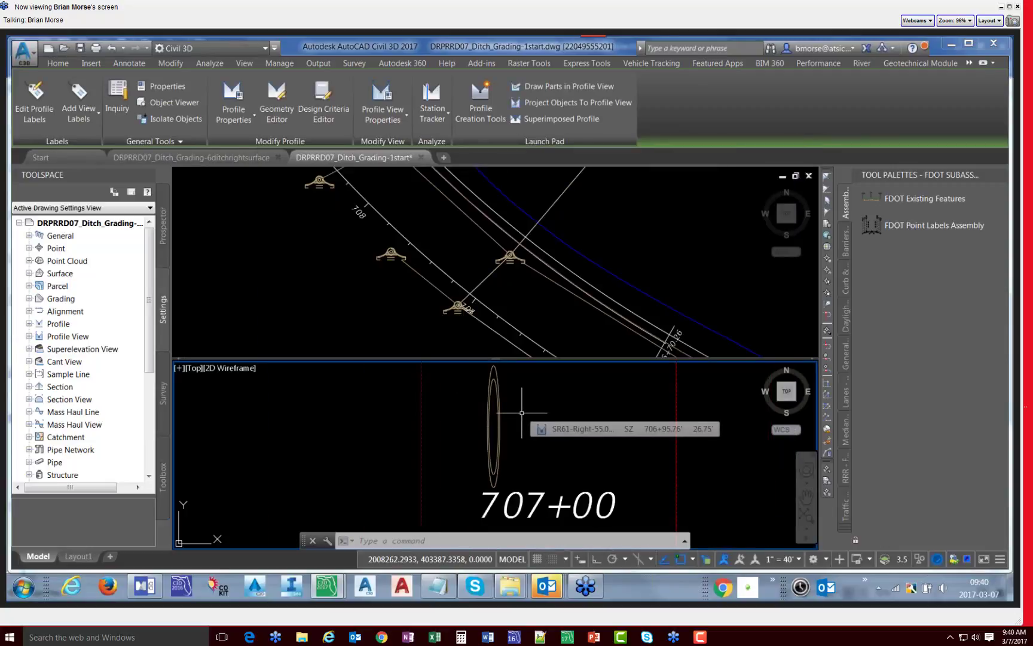
Step: Inspect the crossing pipe's position below the ditch lines around station 707+00 in the profile view
key("Escape")
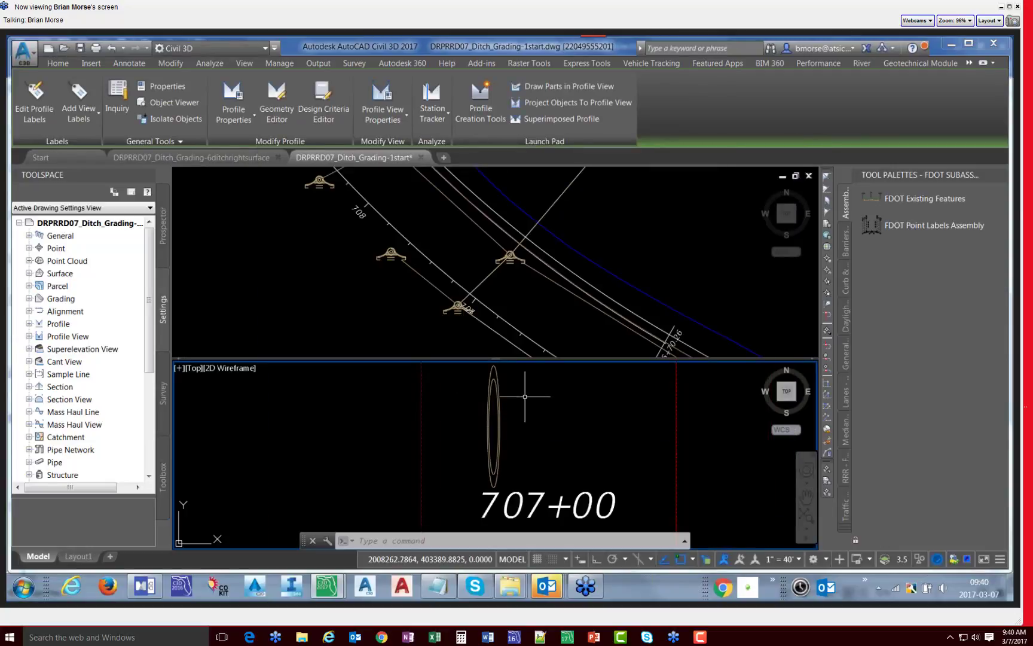
scroll(508, 446, "down", 4)
scroll(505, 449, "down", 2)
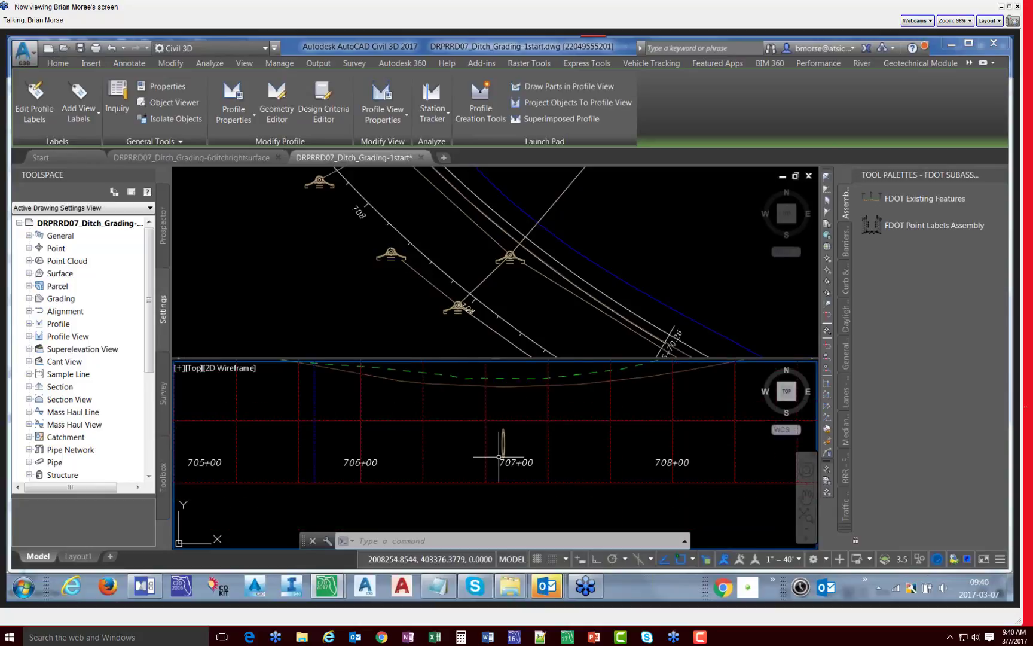
scroll(505, 413, "up", 2)
scroll(505, 412, "down", 2)
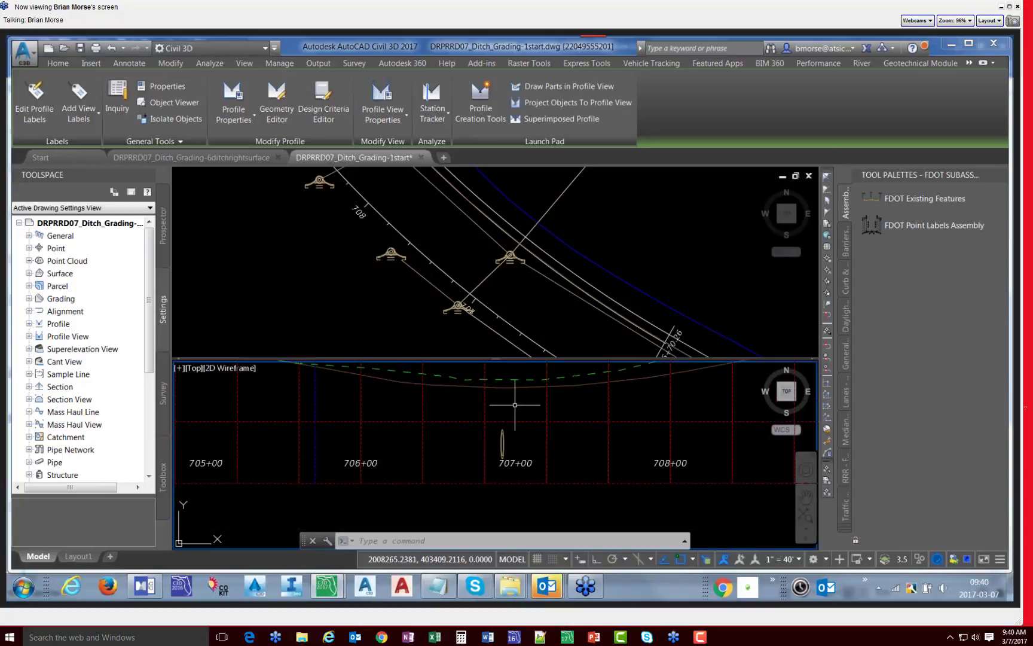
middle_click_drag(516, 402, 519, 428)
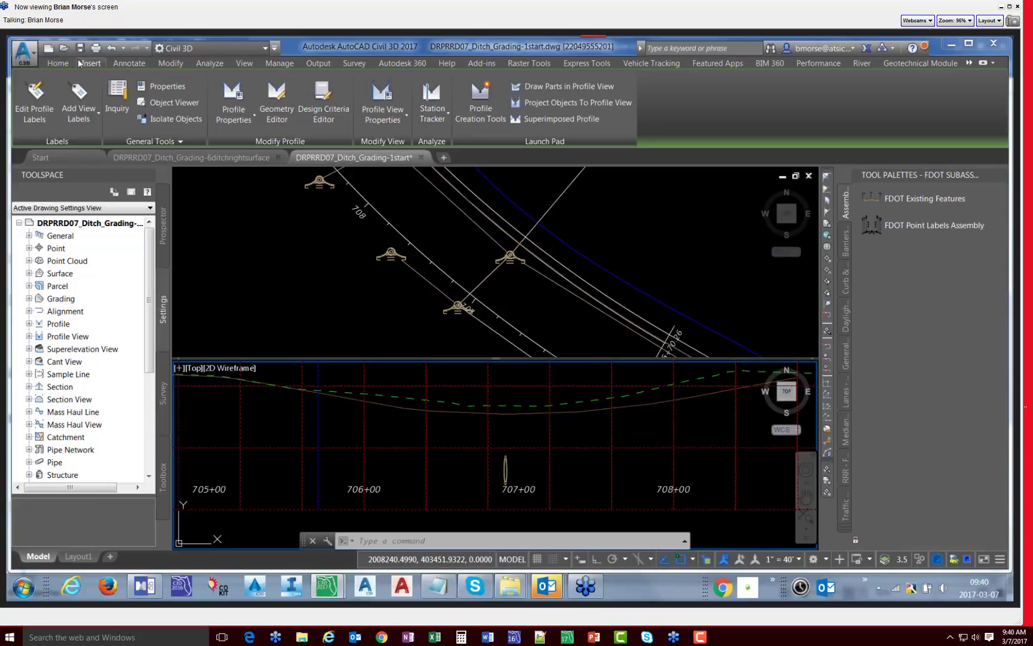
left_click(63, 64)
left_click(129, 63)
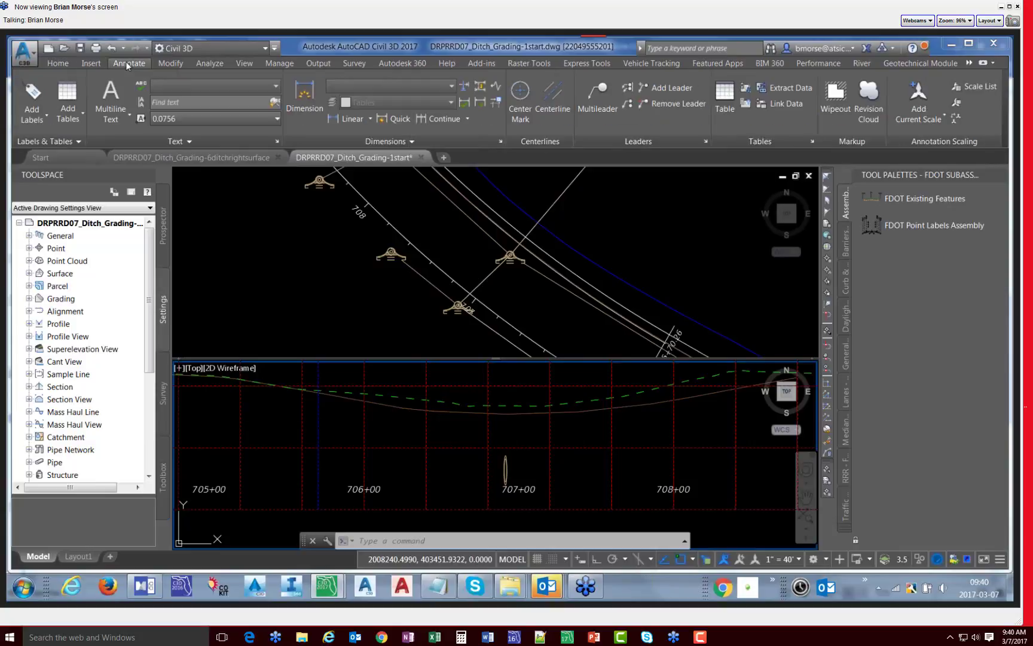
left_click(431, 433)
left_click(427, 434)
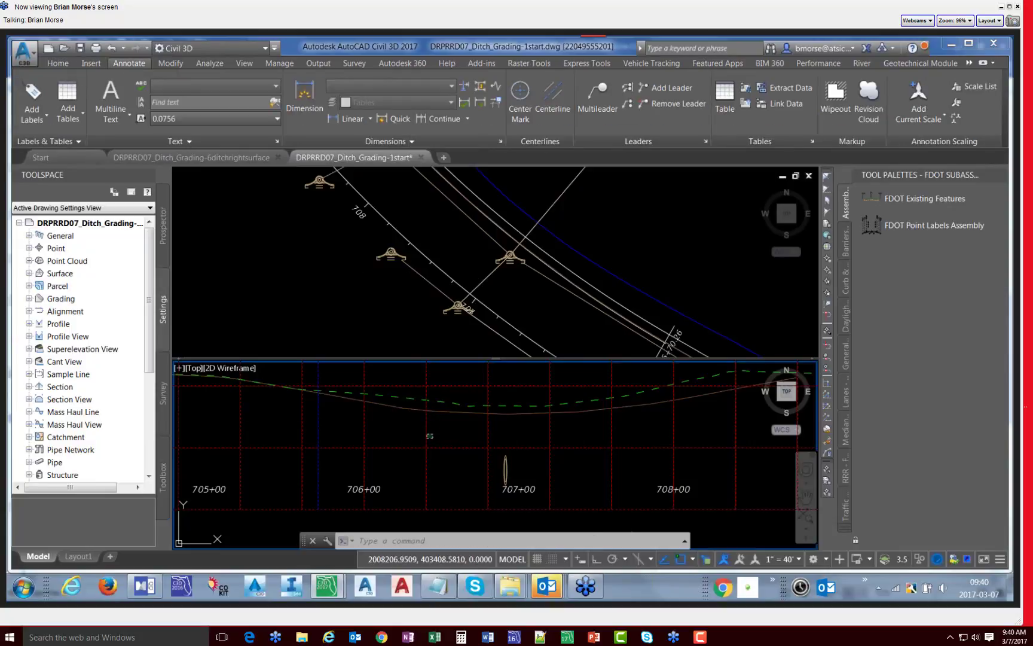
left_click(425, 427)
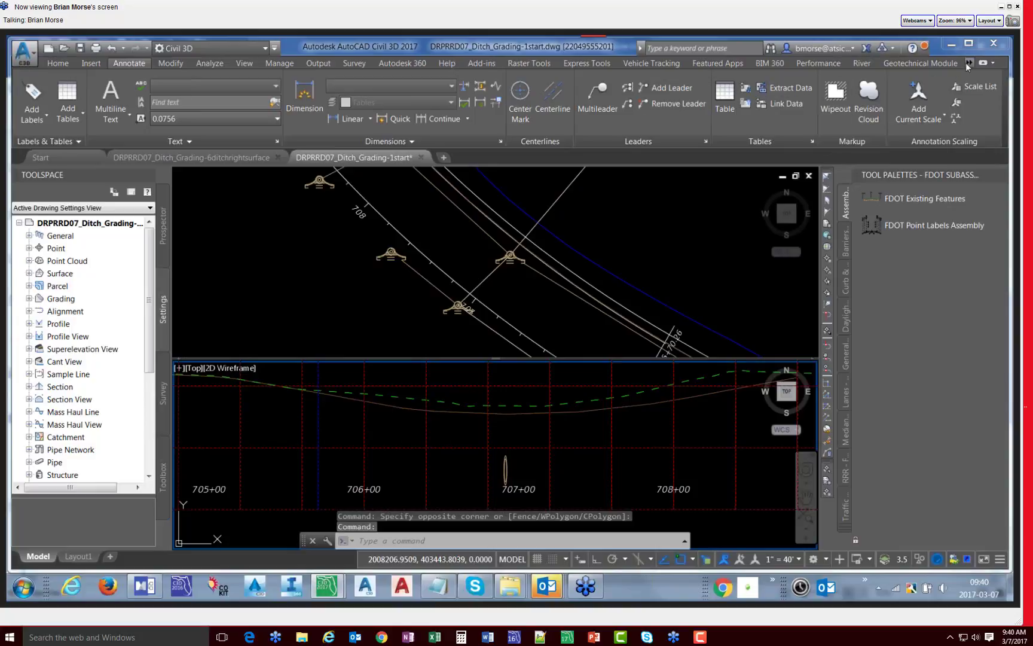
Step: Add a profile view depth label from the solid ditch line down to the top of the crossing pipe near station 706+91
left_click(969, 62)
left_click(903, 84)
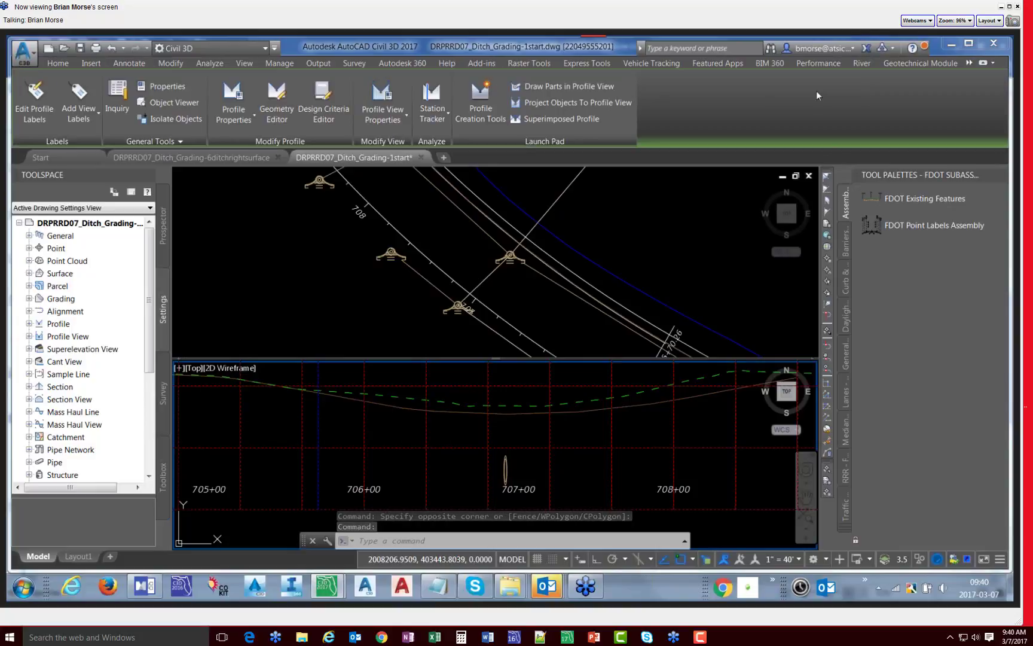
left_click(80, 109)
left_click(93, 162)
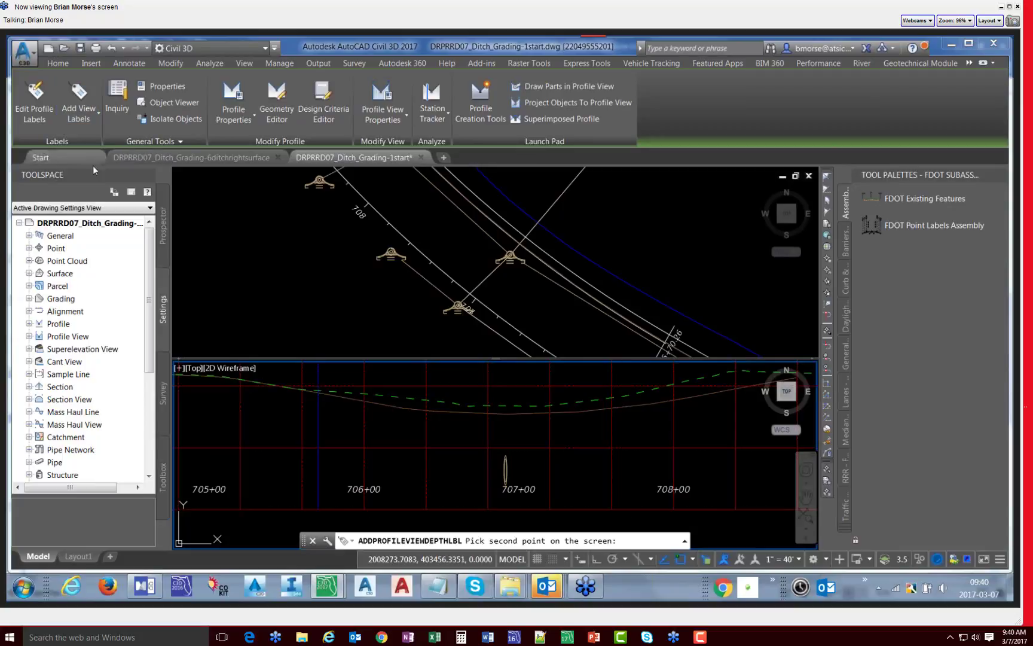
left_click(506, 413)
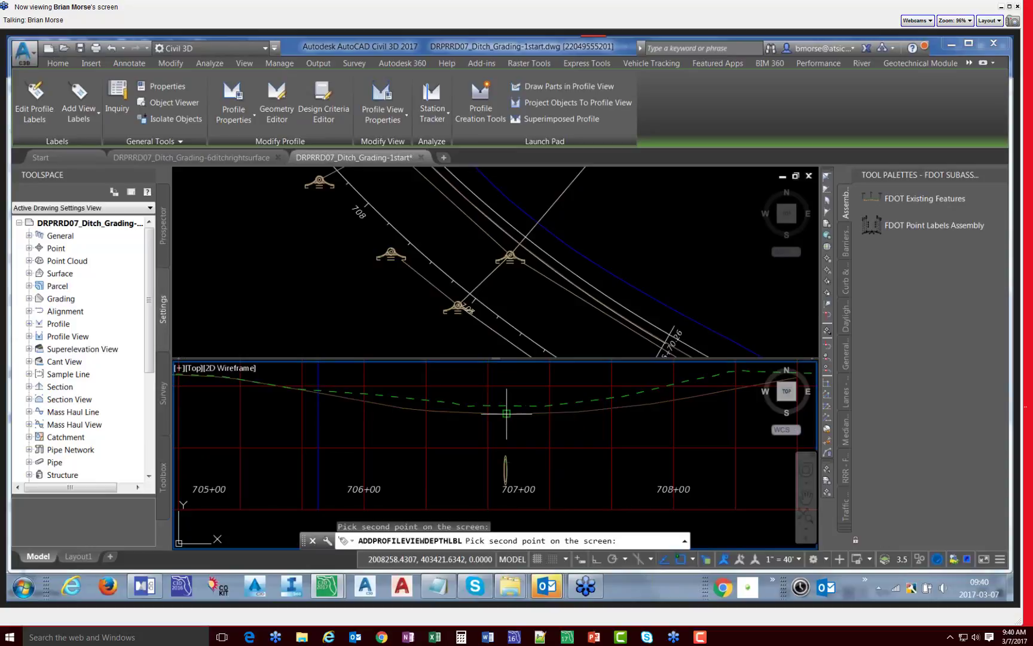
scroll(506, 469, "up", 5)
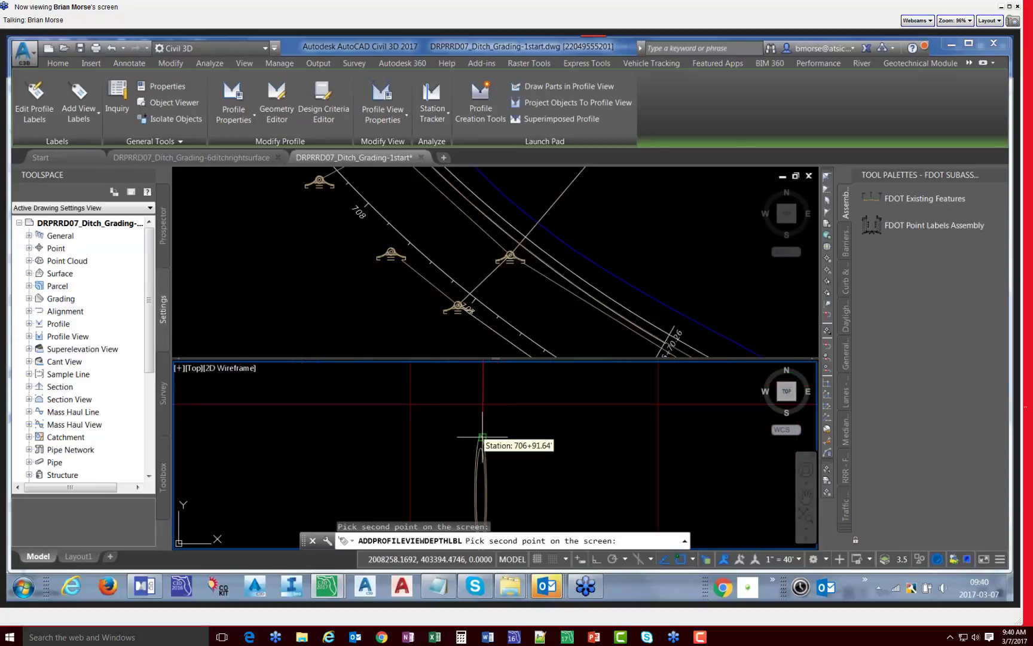
left_click(482, 437)
scroll(514, 436, "down", 4)
scroll(525, 426, "up", 4)
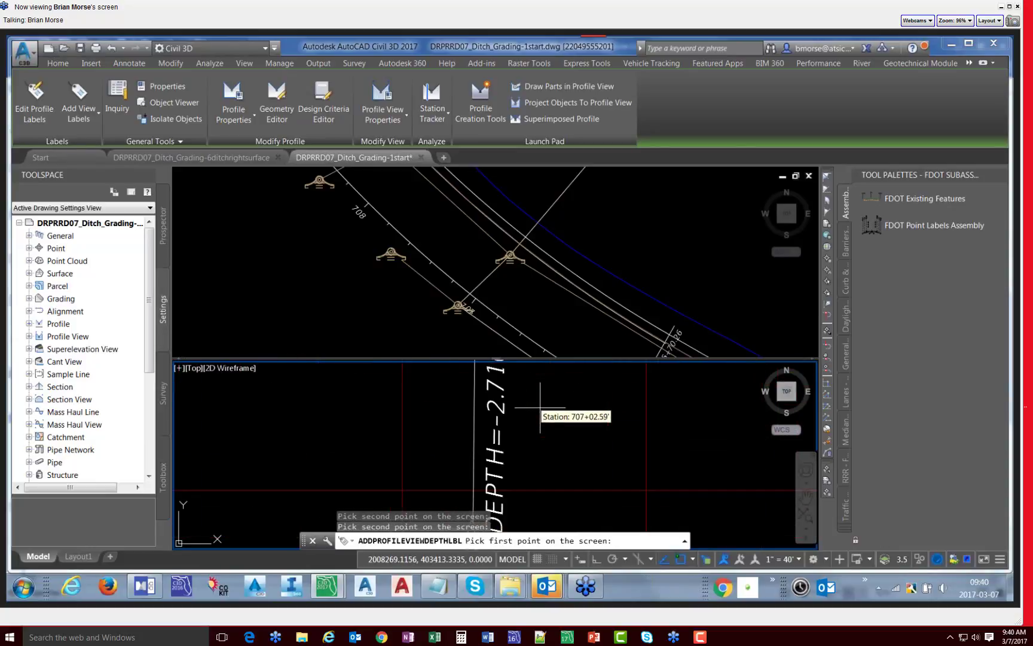
scroll(513, 419, "down", 2)
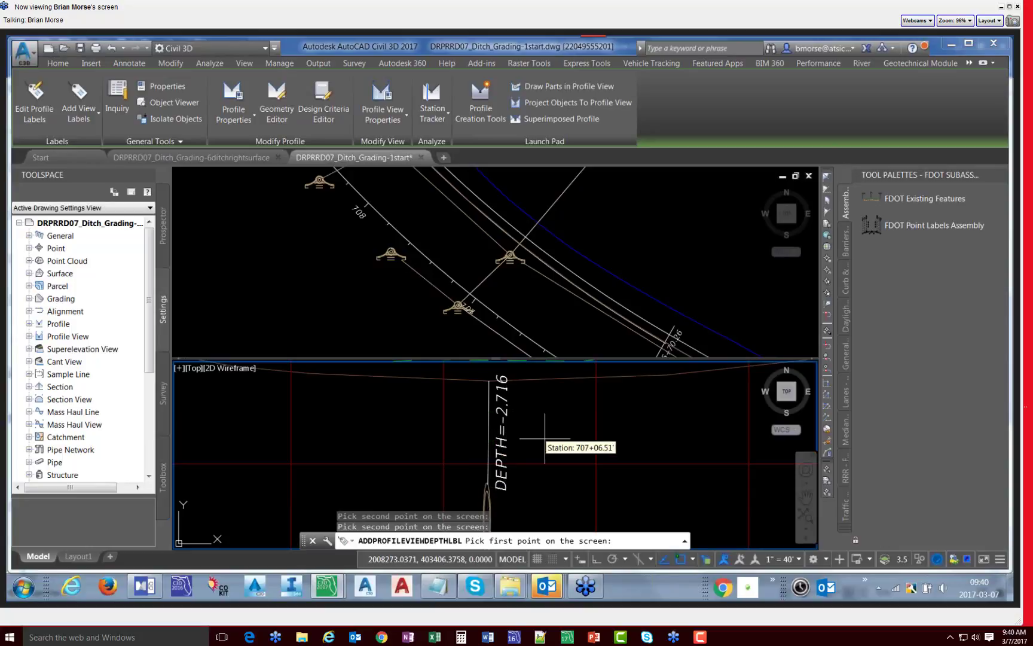
key("Escape")
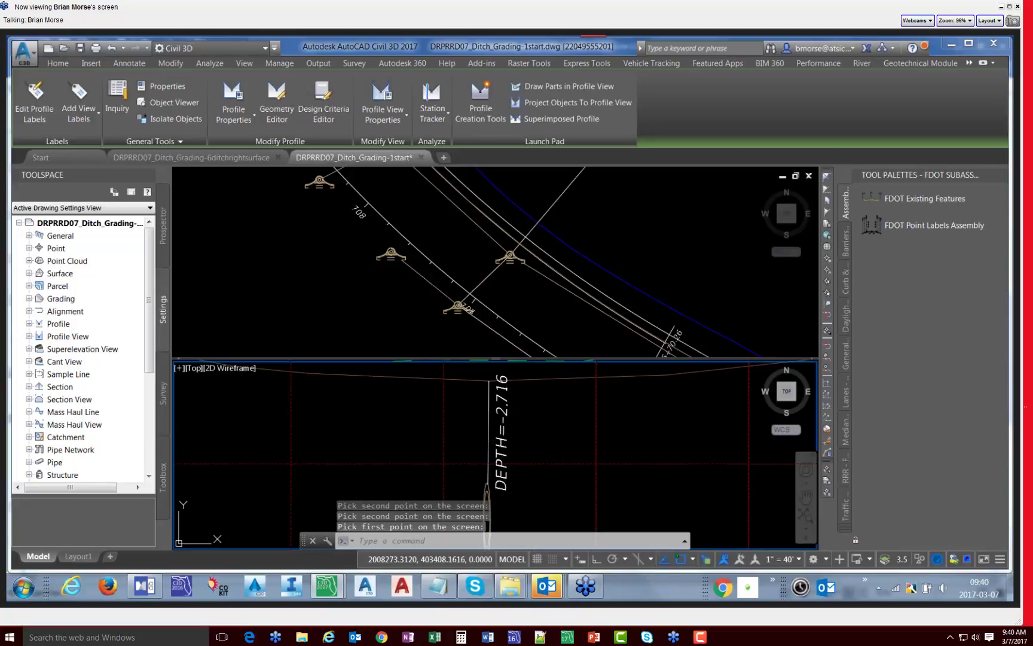
middle_click_drag(508, 503, 525, 484)
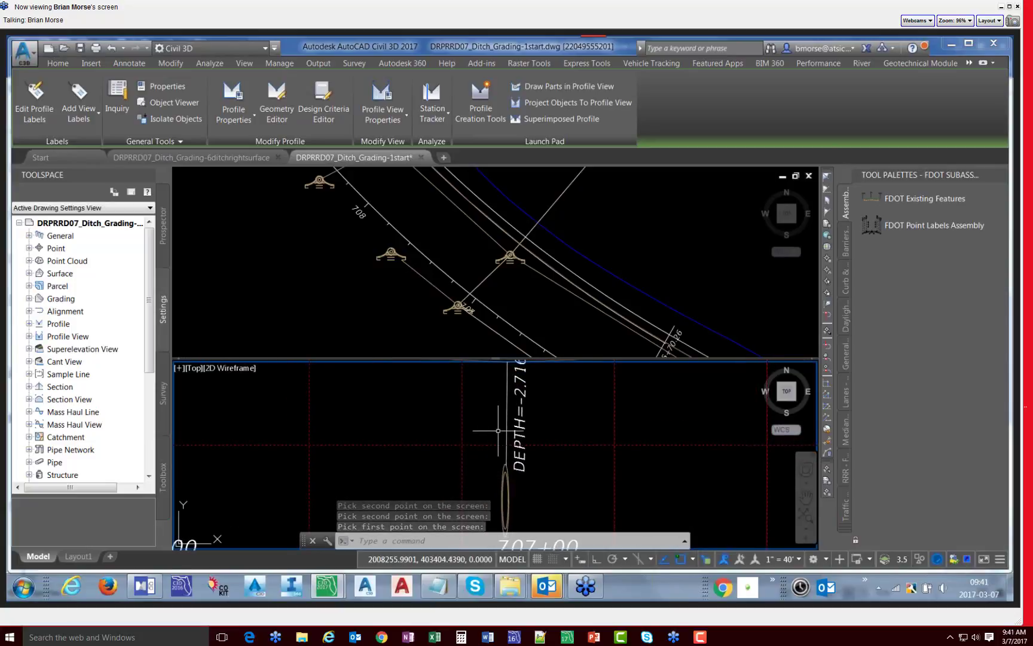
mouse_move(489, 449)
middle_mouse_down()
mouse_move(492, 462)
mouse_move(473, 461)
mouse_move(480, 448)
middle_mouse_up()
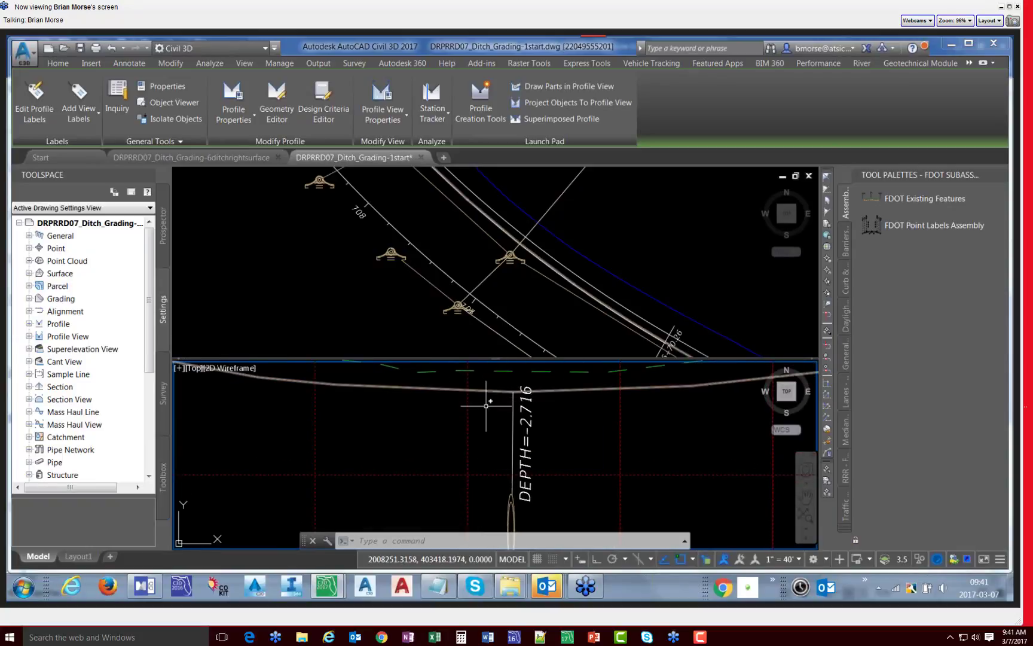
mouse_move(509, 497)
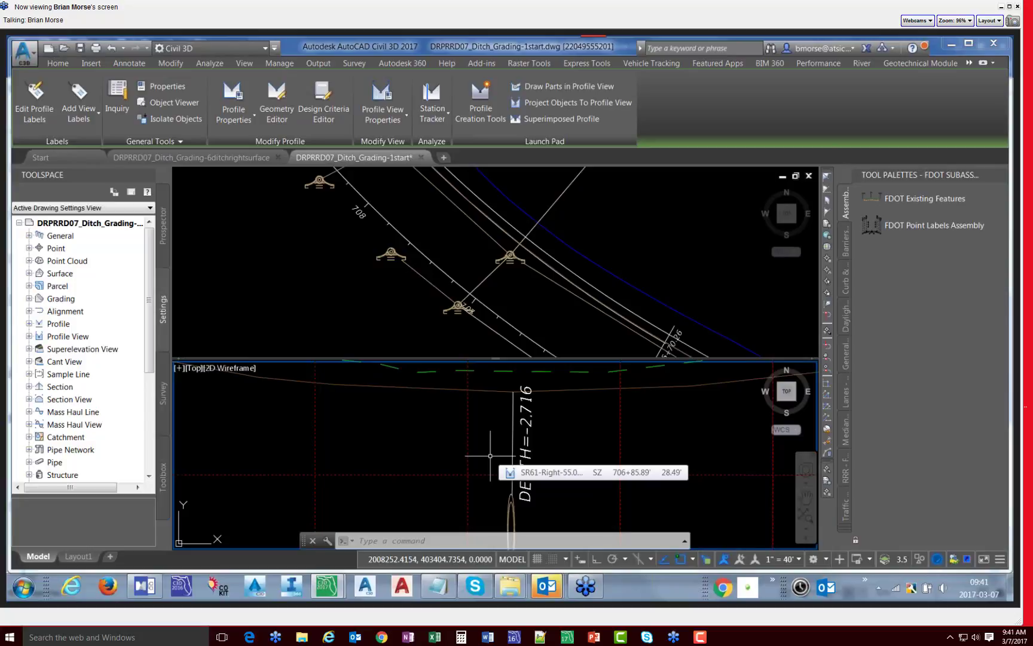
Step: Start creating a layout profile for the SR61-Right-55.00 alignment in the ditch profile view
scroll(529, 425, "down", 5)
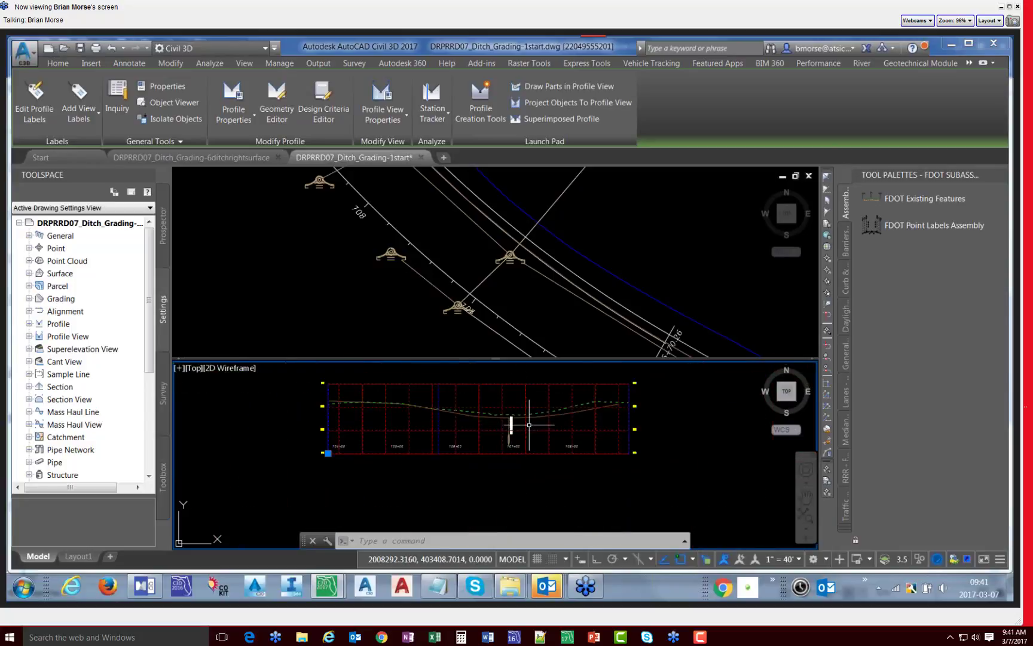
mouse_move(529, 425)
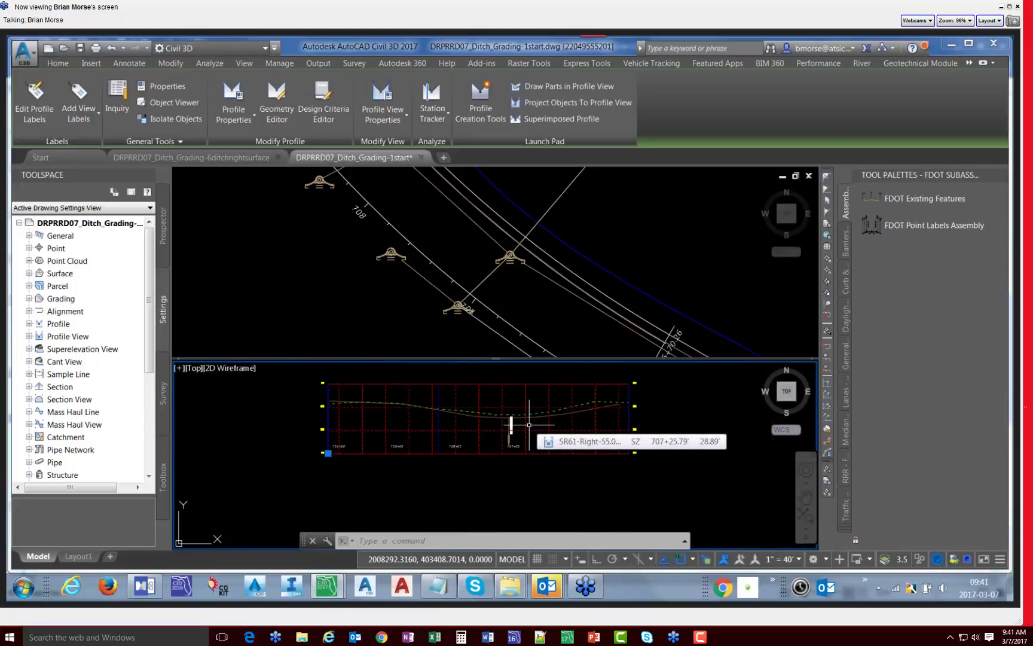
mouse_move(495, 417)
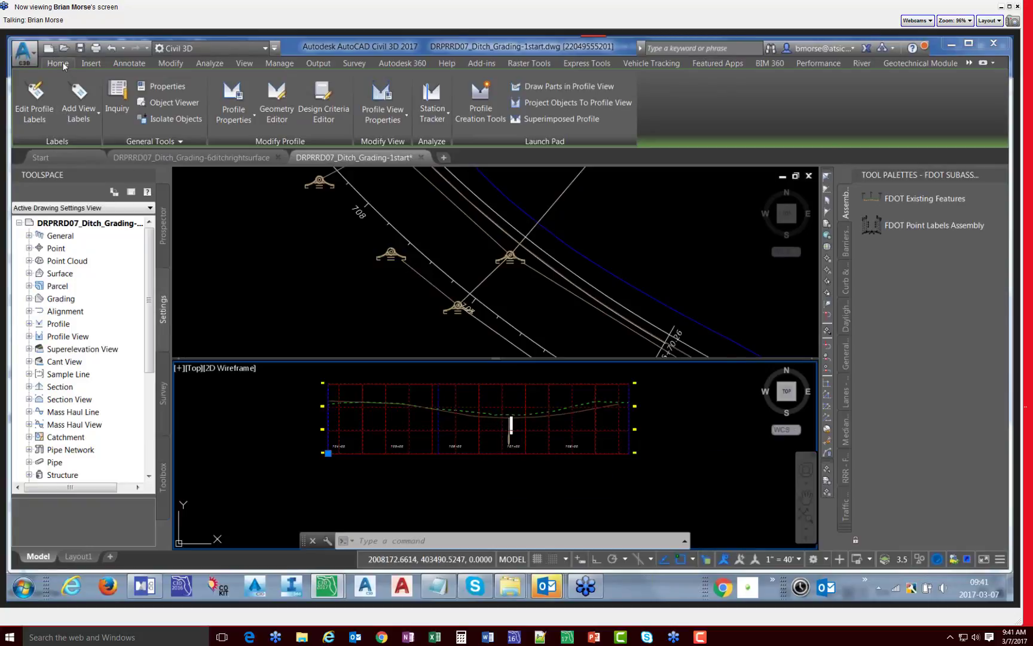
left_click(58, 63)
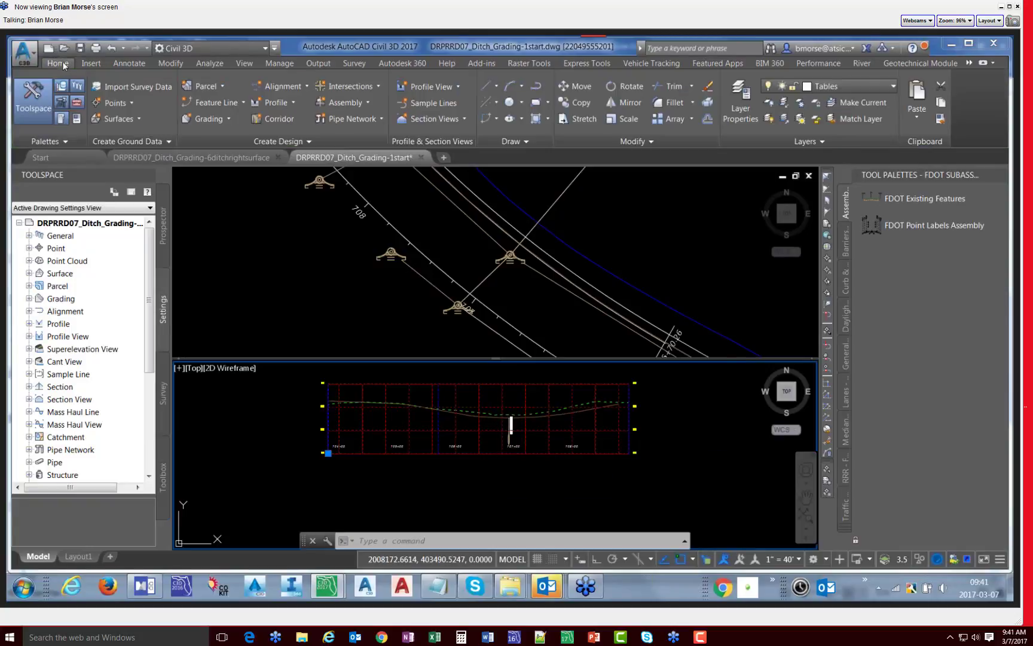
left_click(294, 102)
left_click(301, 150)
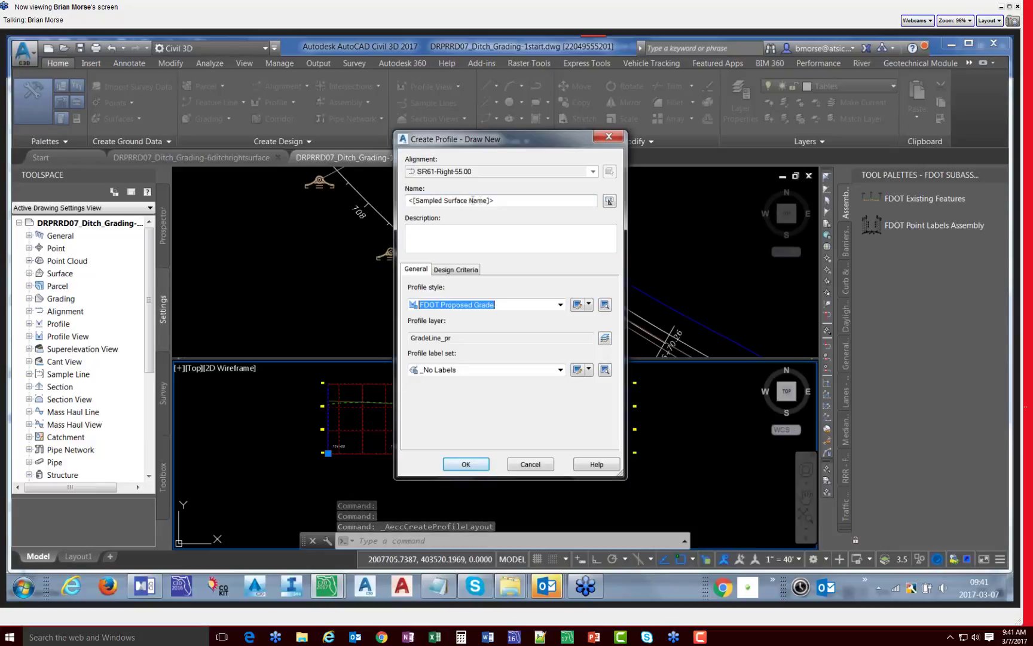
left_click(615, 204)
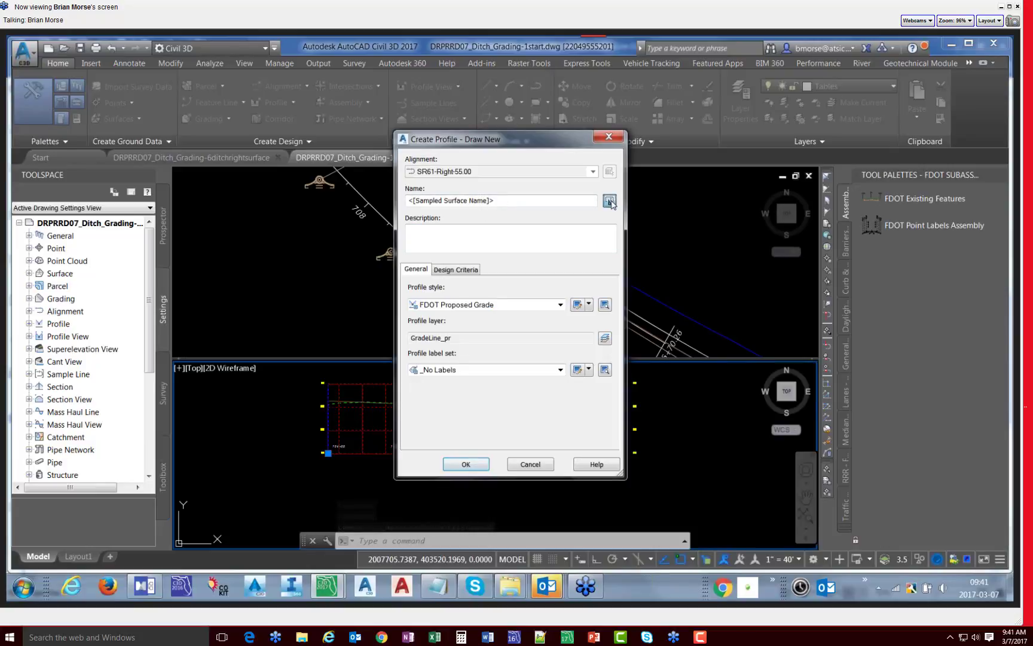
left_click(706, 246)
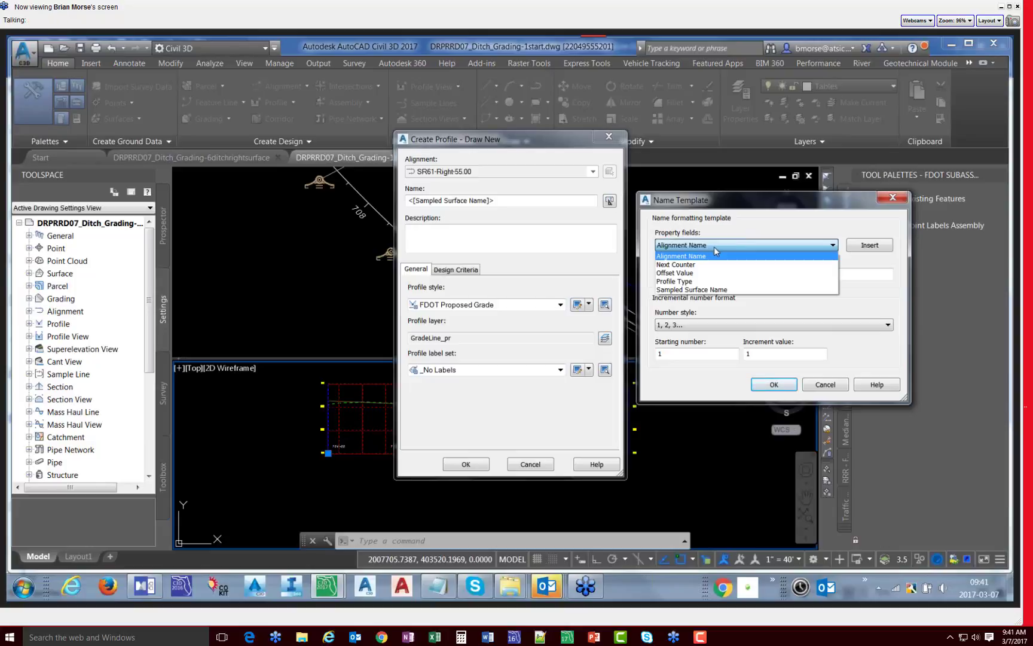
left_click(718, 254)
left_click_drag(751, 276, 639, 277)
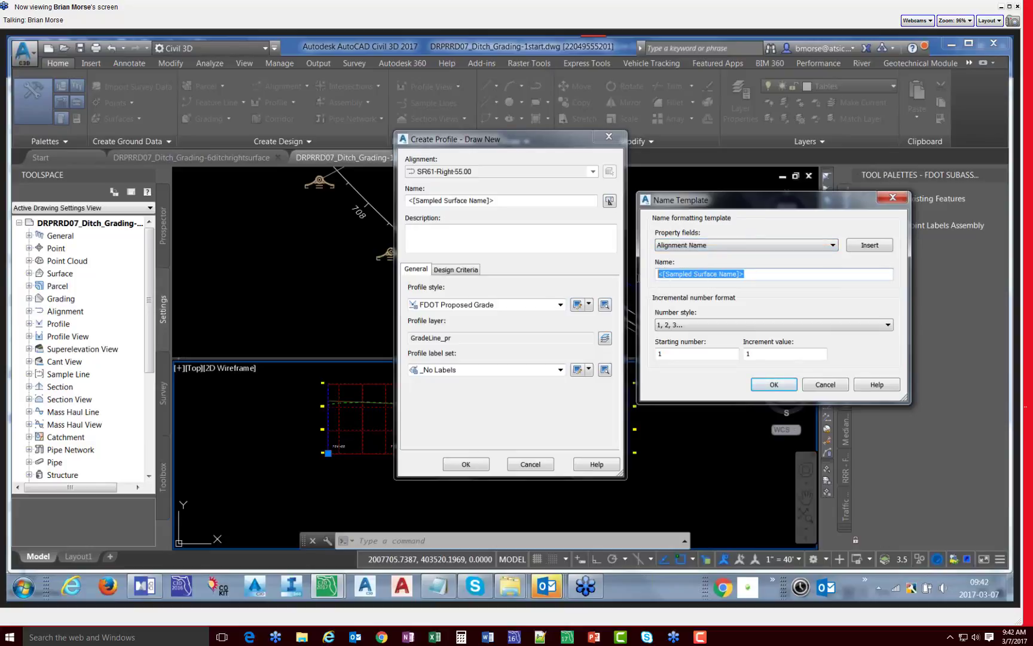
left_click(805, 386)
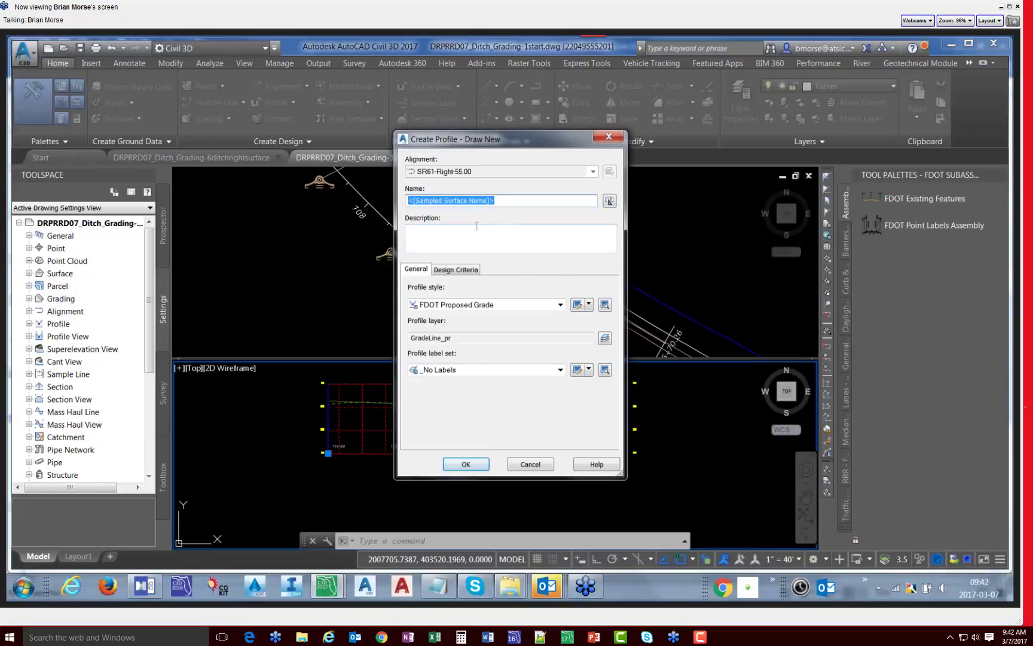
Step: Name the new profile PGL-Ditch-Right and create it with the FDOT Proposed Grade style and _No Labels label set
type("PL")
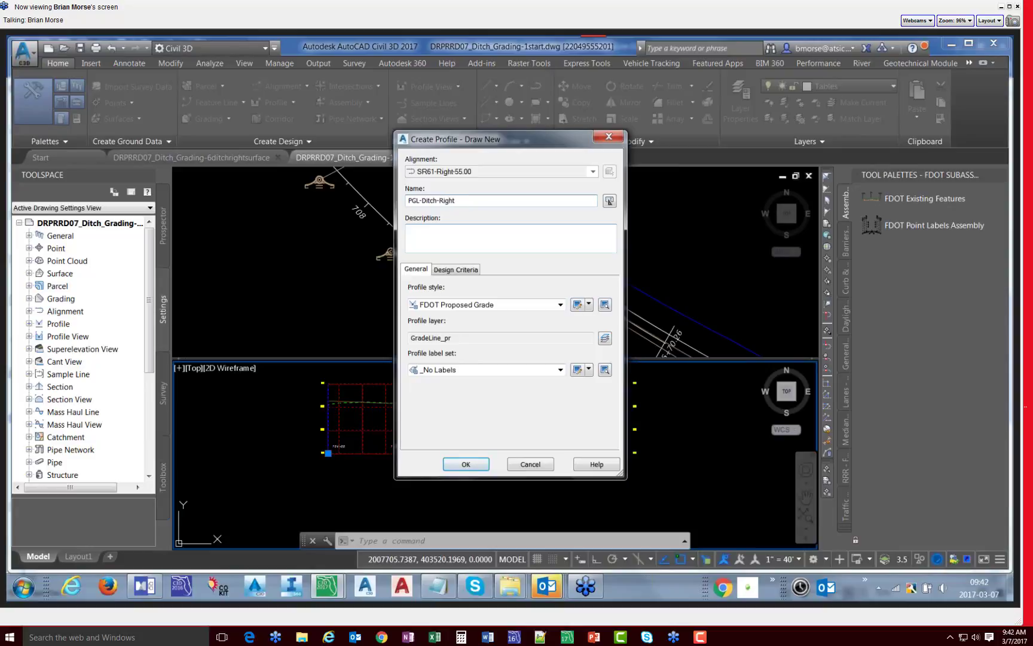
left_click(466, 464)
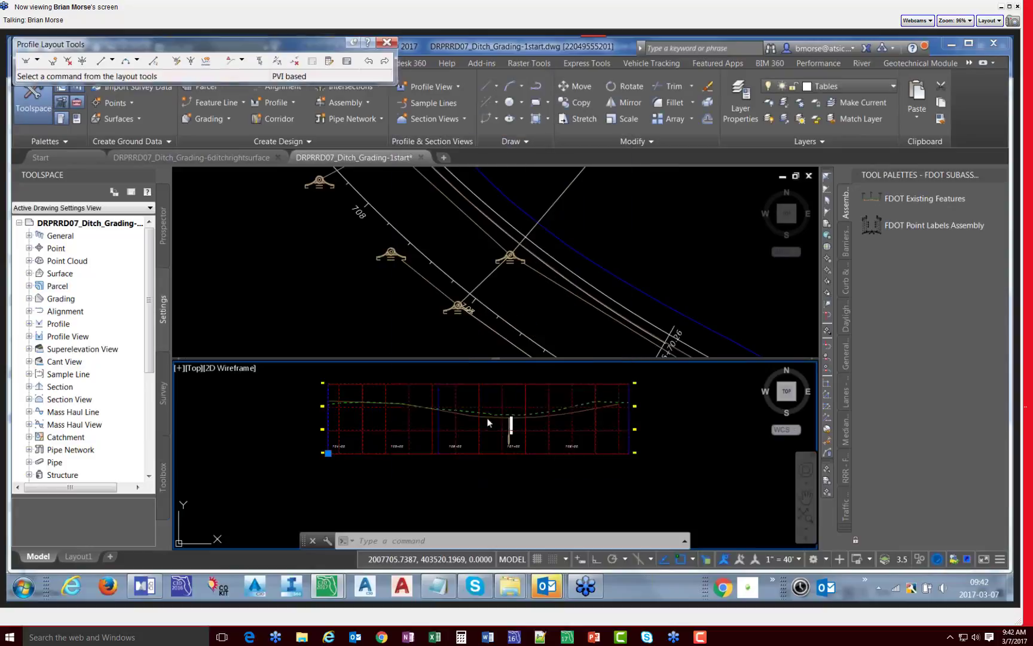
Step: Draw tangents through eight PVIs along the solid ditch line, from about station 705+55 to 708+65
left_click(37, 61)
left_click(47, 76)
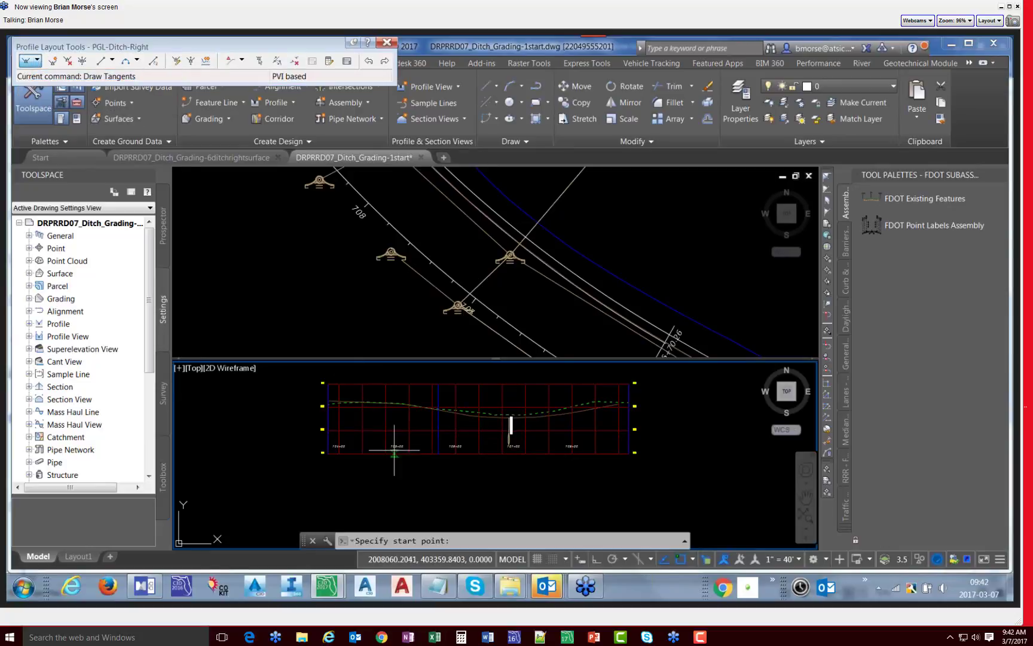
scroll(467, 420, "up", 5)
scroll(413, 459, "down", 3)
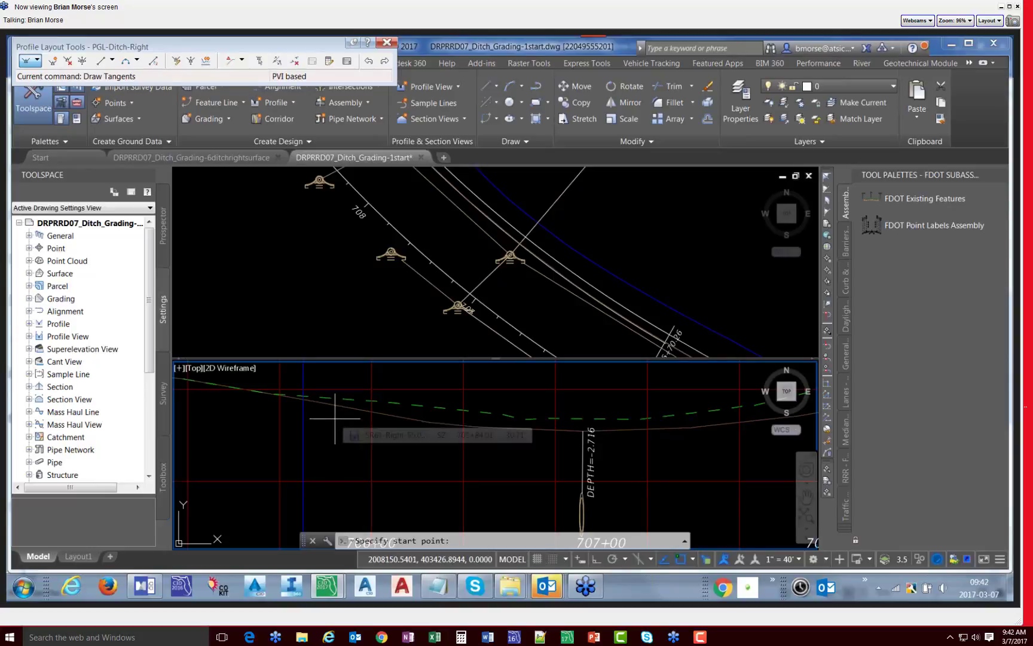
left_click(269, 393)
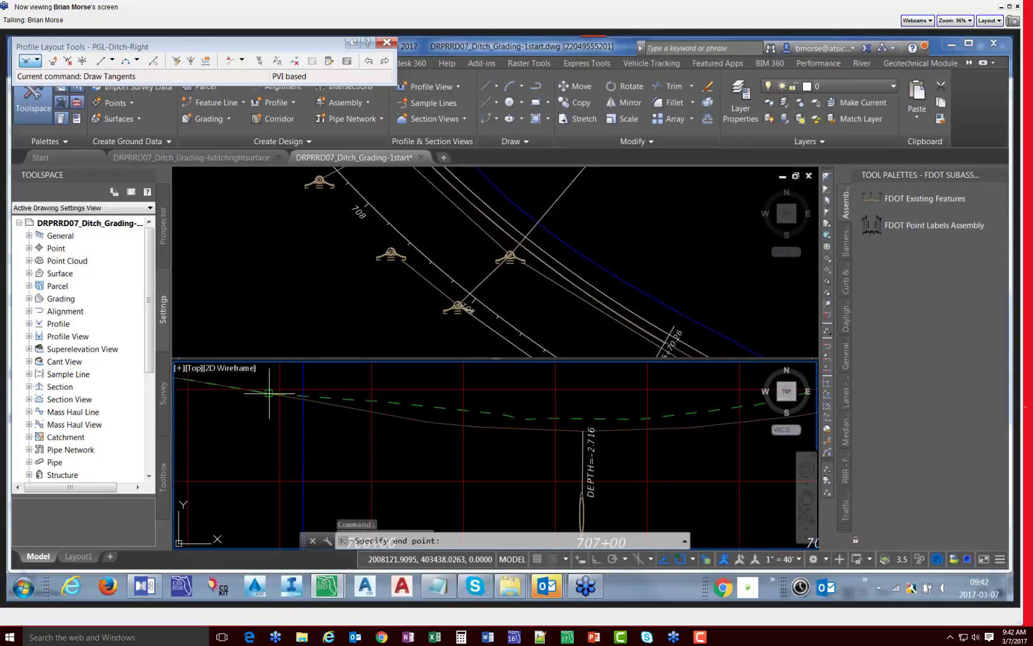
left_click(407, 417)
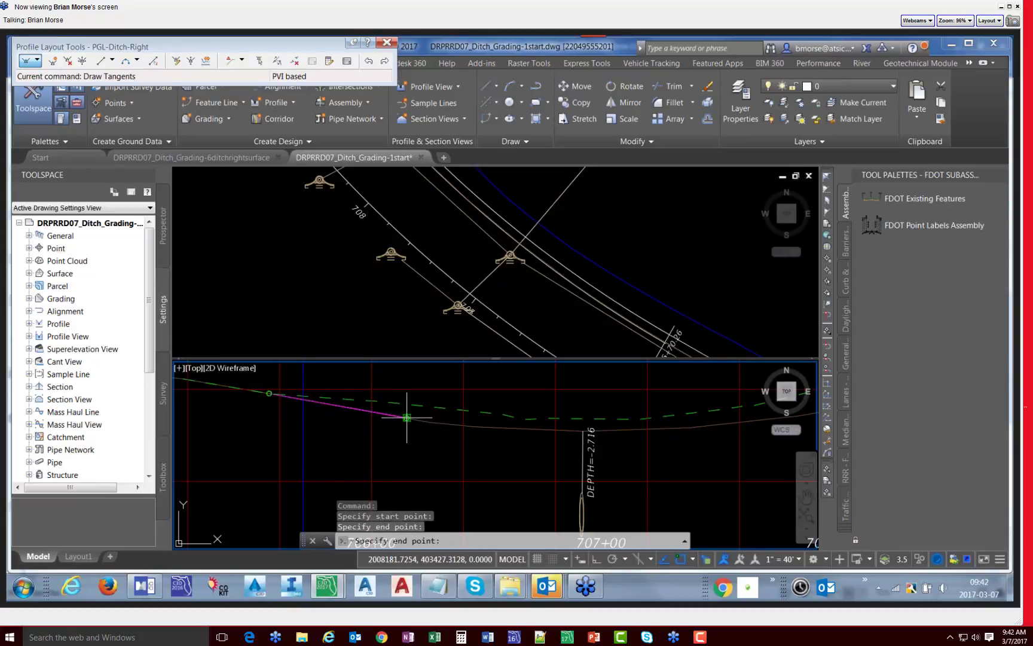
left_click(530, 428)
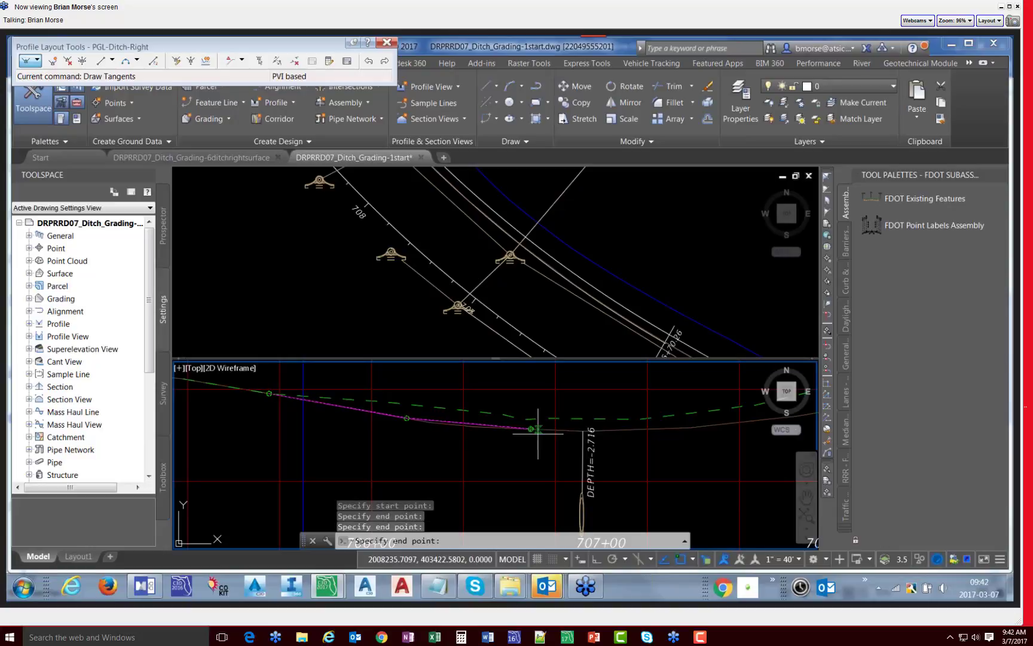
left_click(627, 429)
left_click(706, 426)
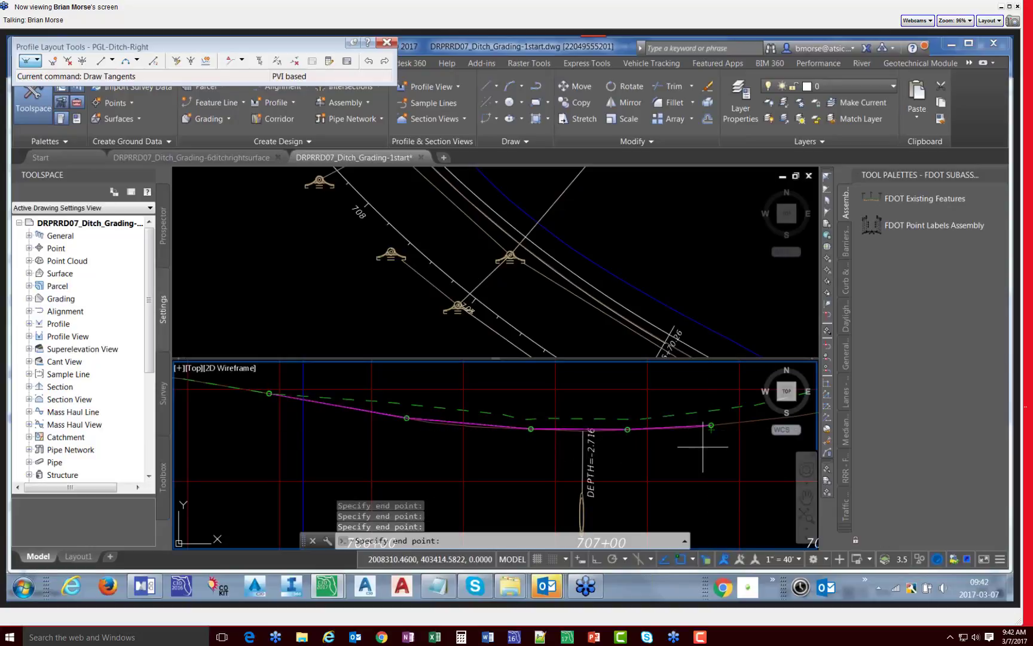
middle_click_drag(710, 445, 541, 450)
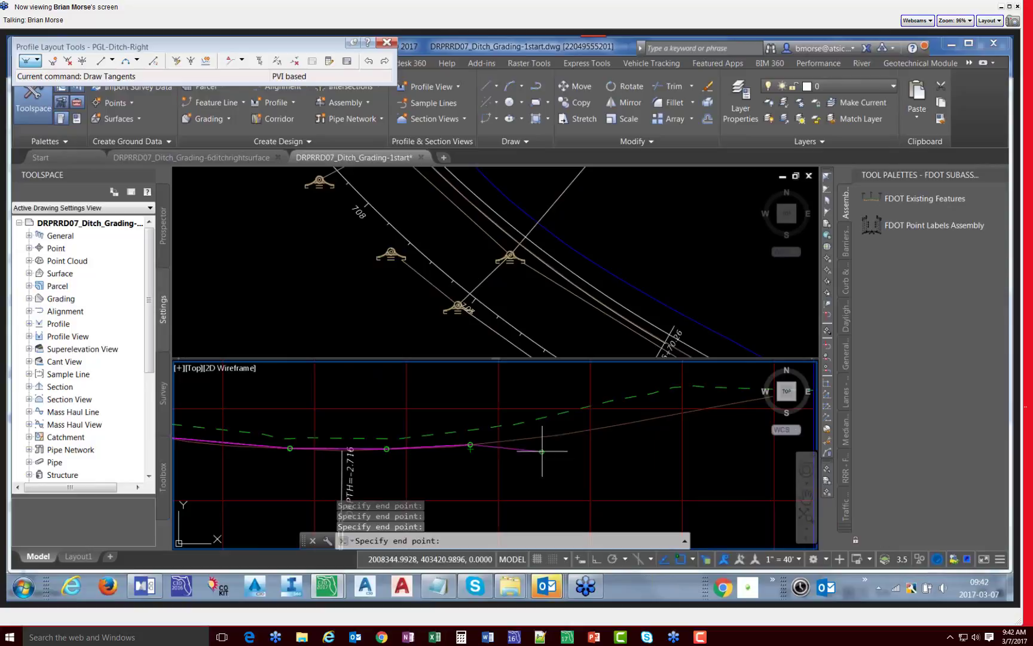
left_click(567, 432)
left_click(666, 415)
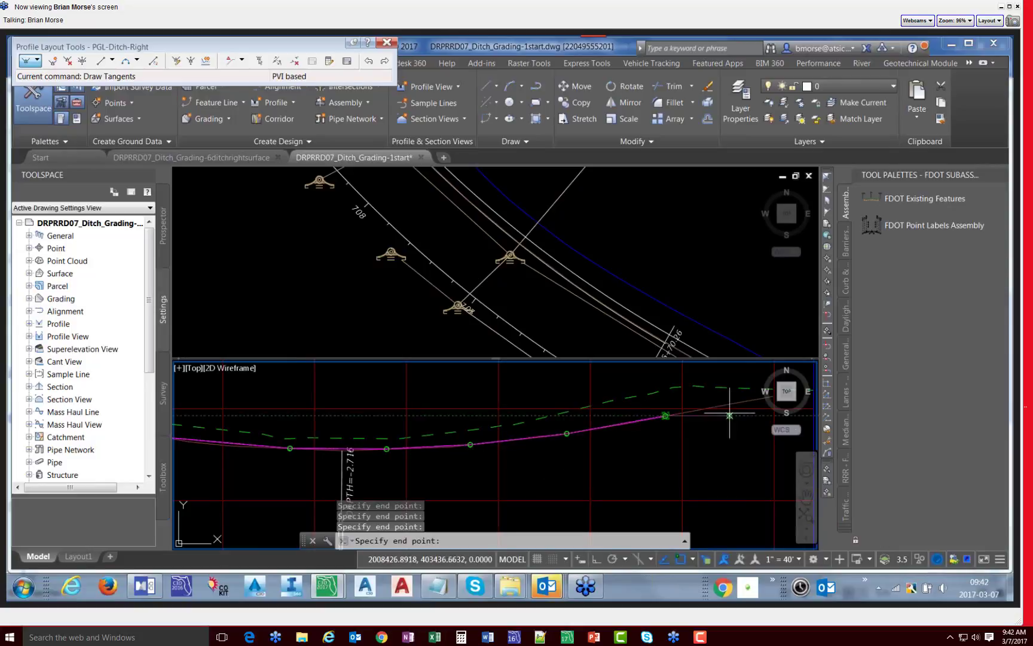
left_click(740, 402)
key("Return")
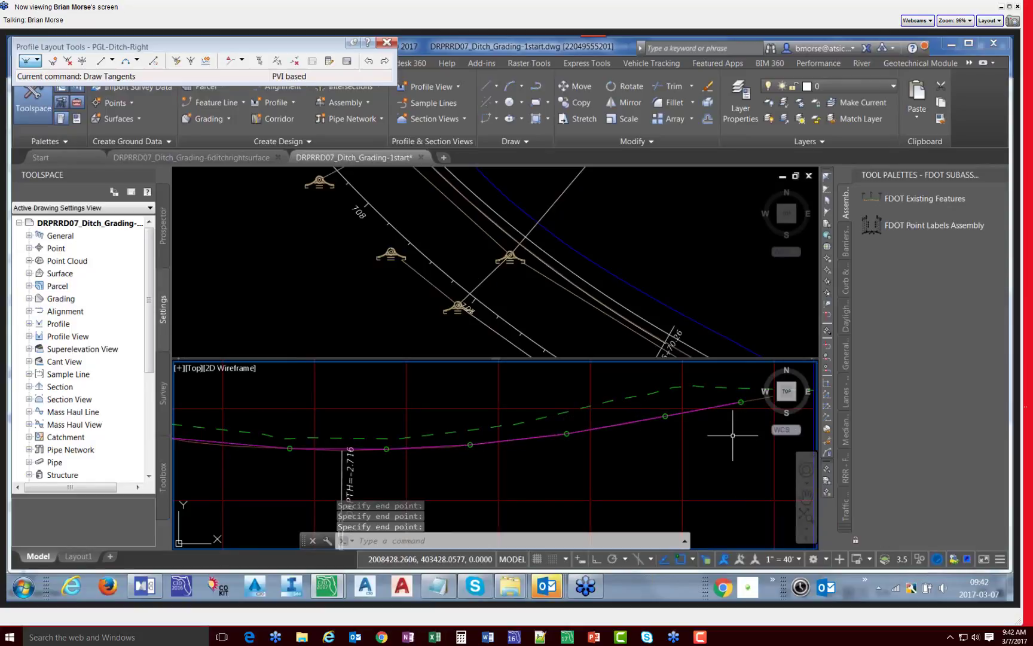
Step: Lower all PVIs of the PGL-Ditch-Right profile with an elevation change of -1.5
scroll(678, 418, "down", 4)
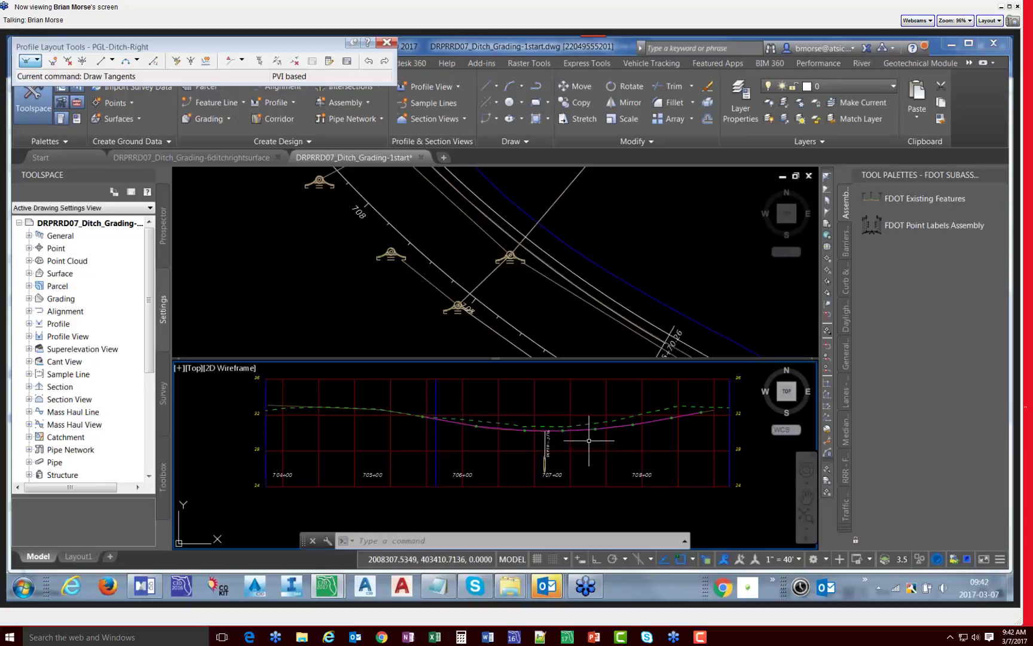
mouse_move(573, 448)
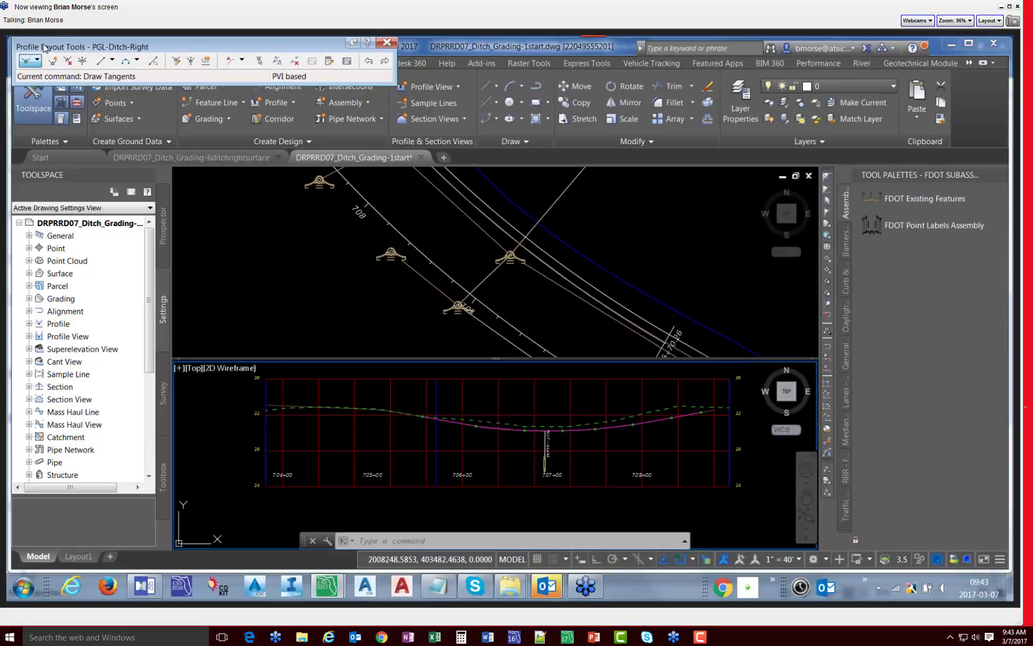
left_click(192, 63)
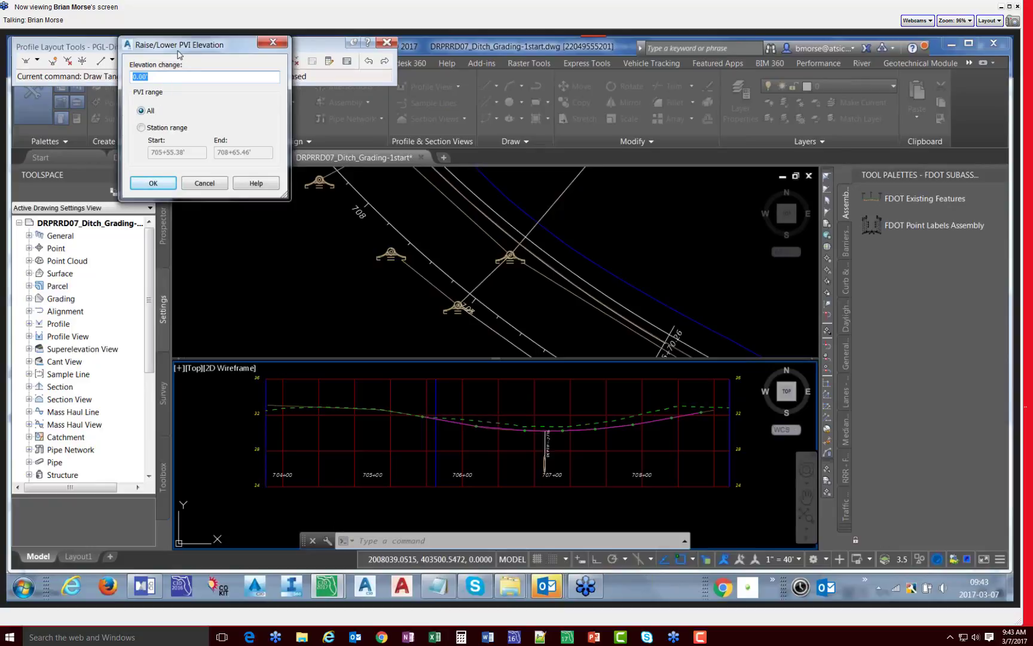
left_click_drag(181, 47, 207, 105)
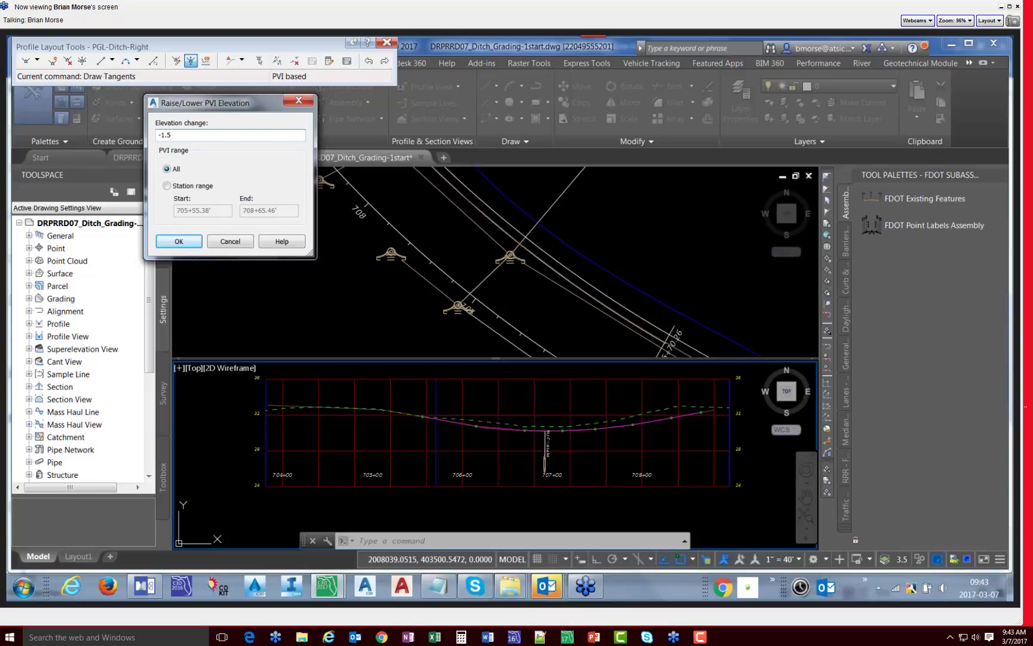
left_click(180, 242)
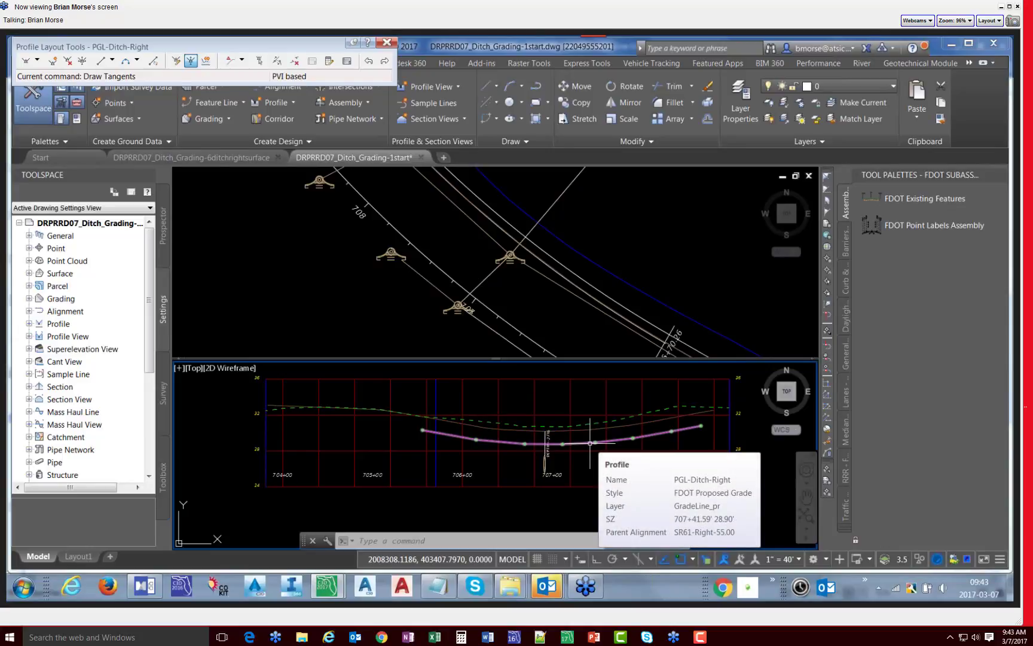
Step: Stretch the upper end of the depth label down onto the PGL-Ditch-Right profile above the crossing pipe
scroll(547, 436, "up", 8)
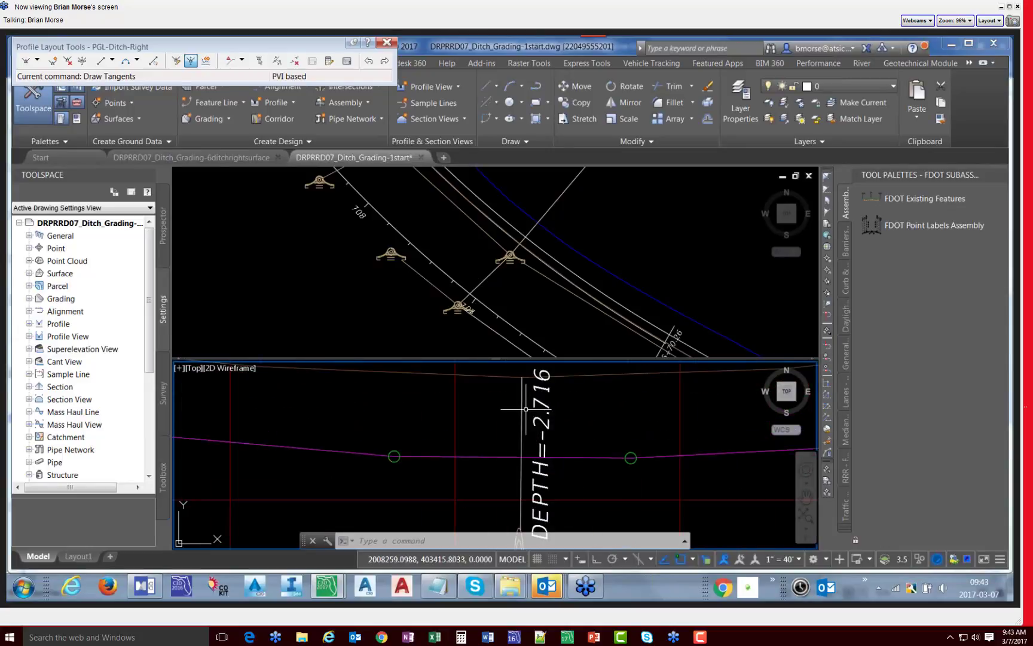
left_click(522, 409)
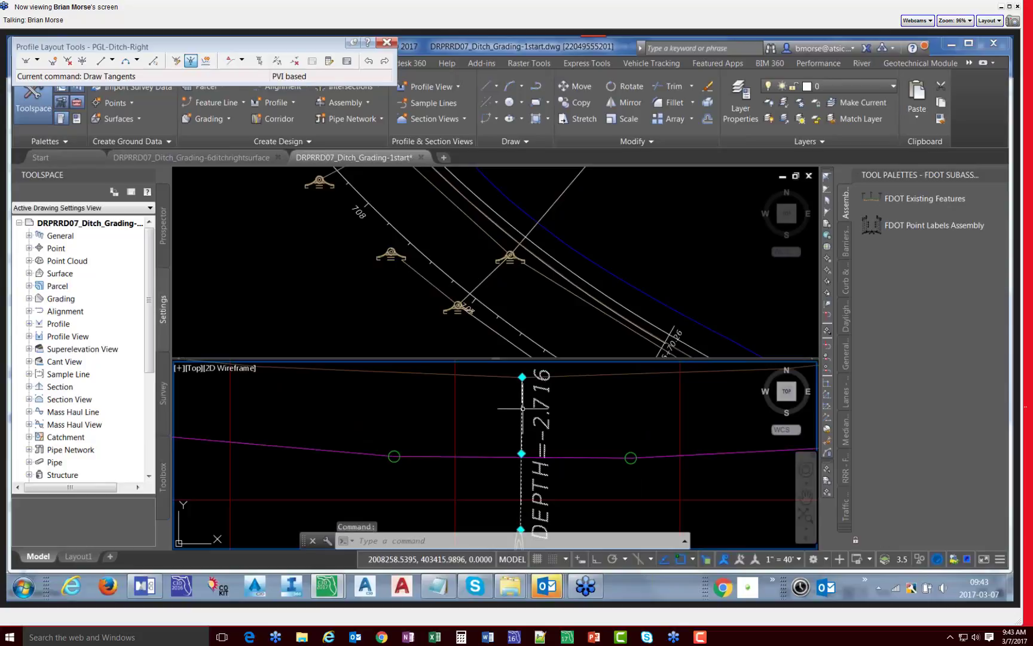
left_click(522, 376)
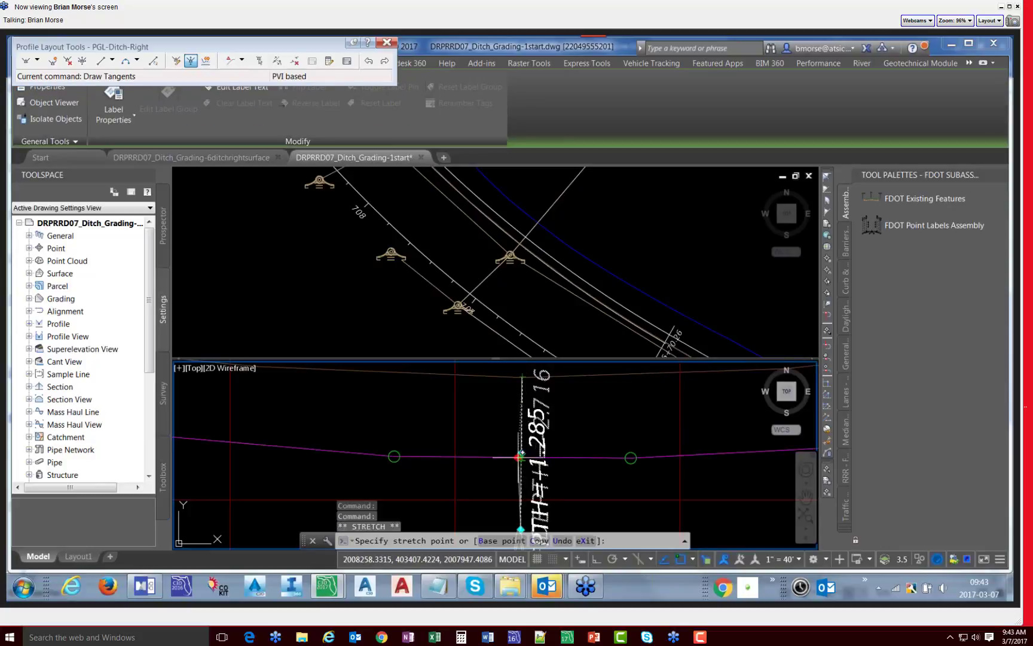
left_click(521, 456)
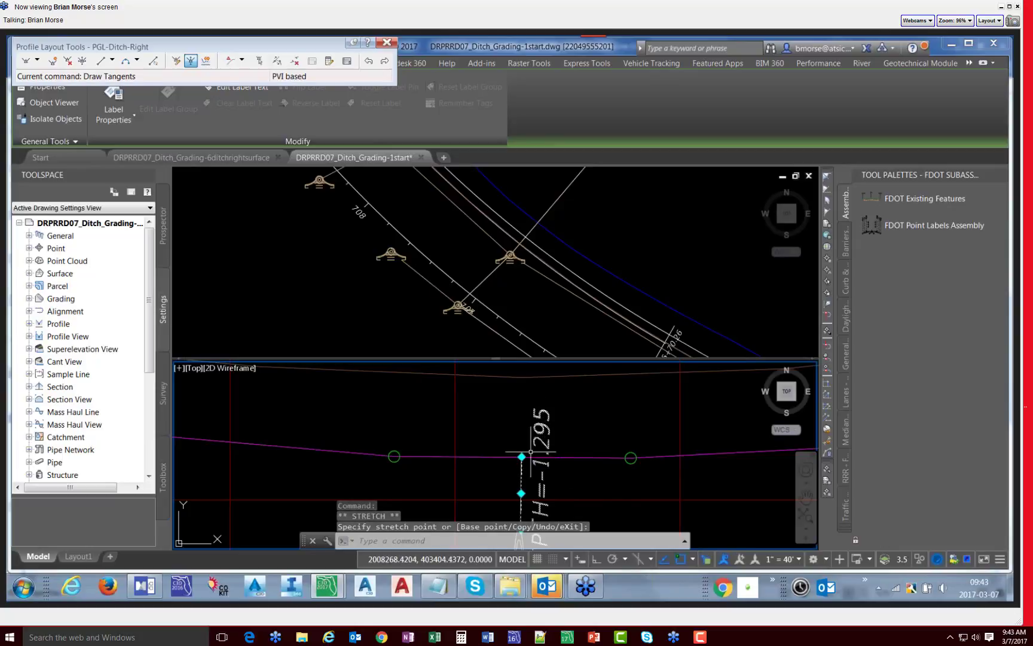
Step: Stretch the lower end of the depth label to the crown of the crossing pipe
scroll(483, 413, "down", 4)
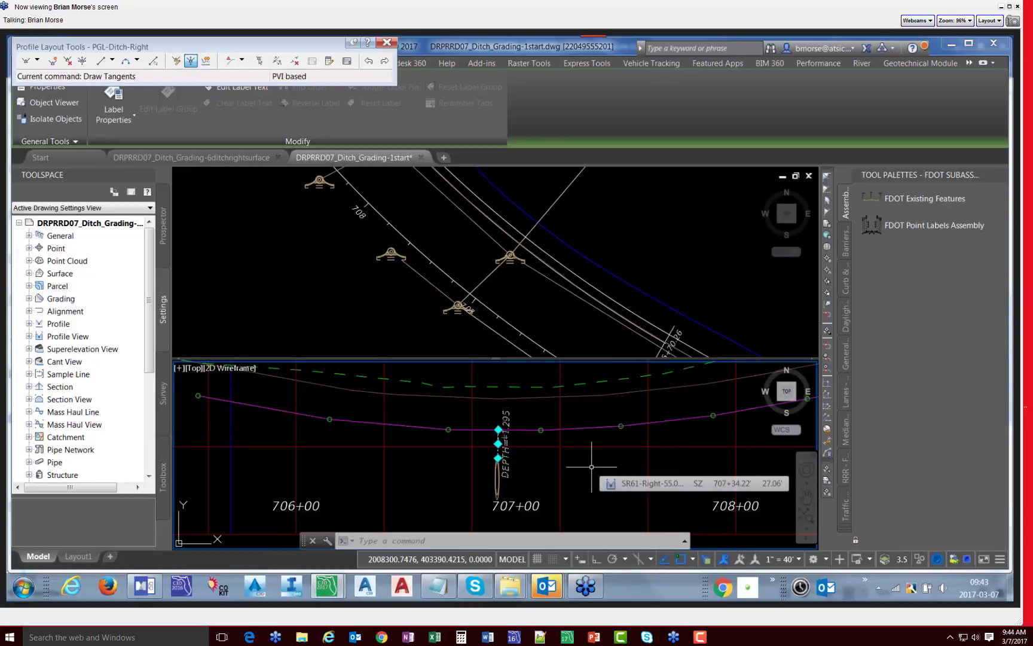
scroll(509, 446, "up", 3)
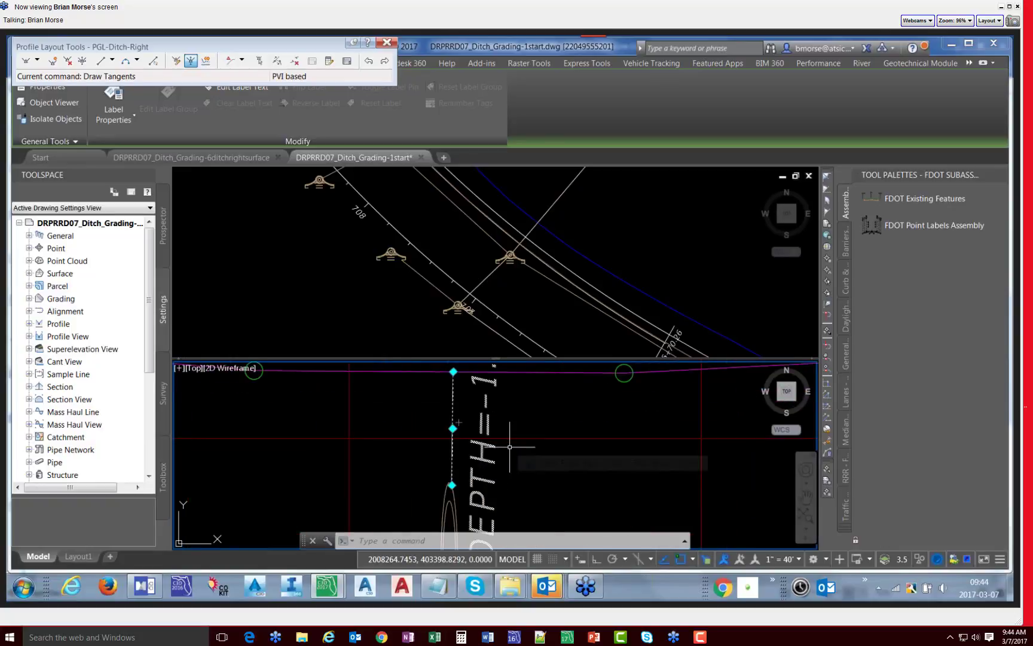
scroll(478, 469, "up", 4)
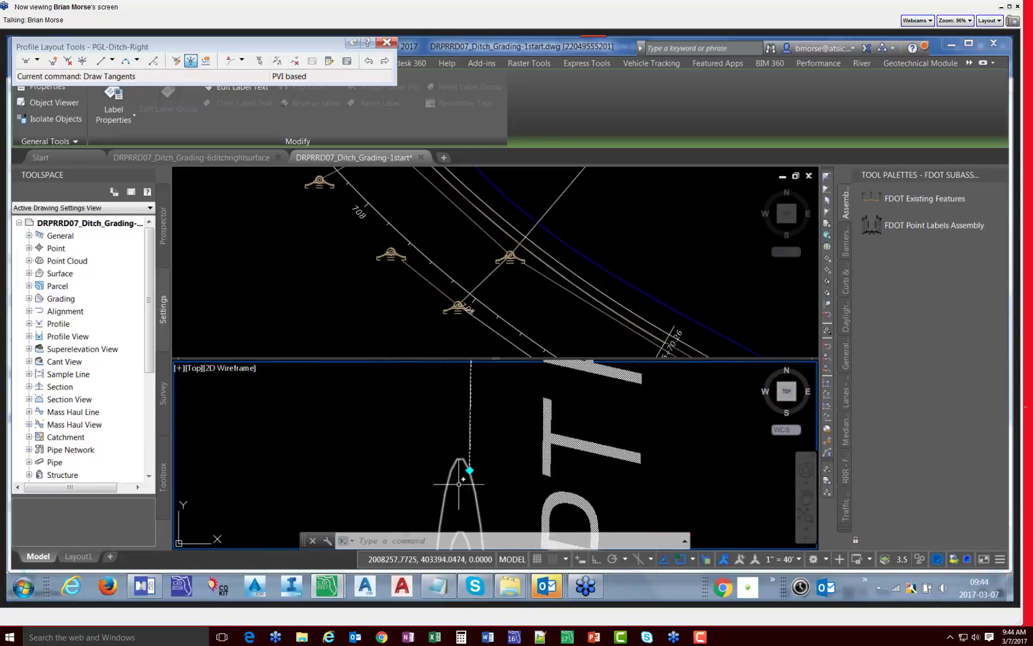
left_click(472, 474)
Step: Slide the upper end of the depth label along the PGL-Ditch-Right profile to either side of the crossing pipe
scroll(491, 480, "down", 2)
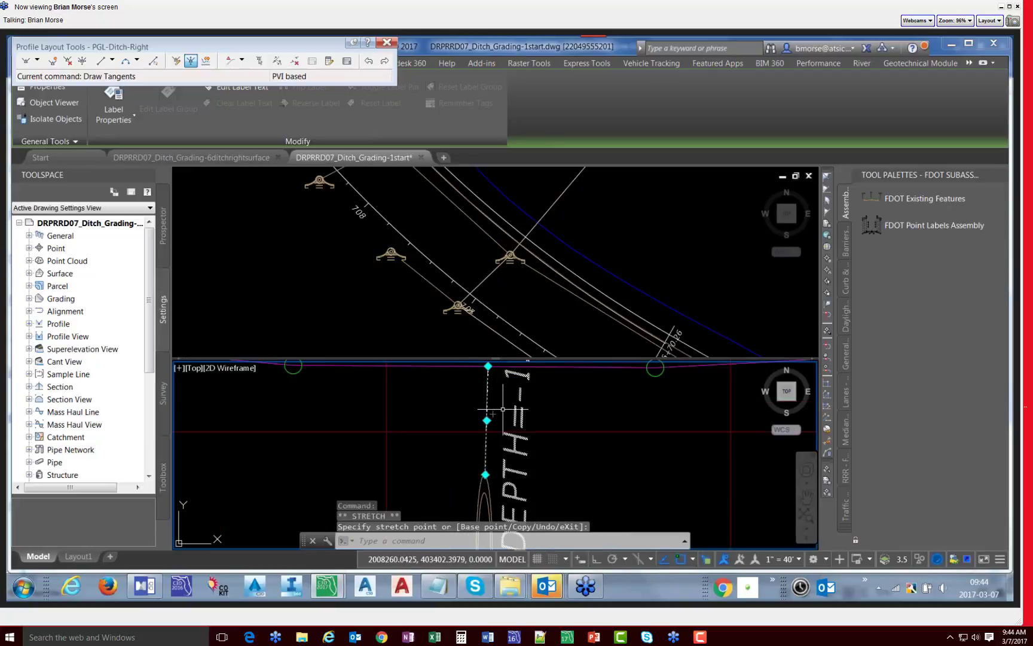
middle_click_drag(506, 402, 504, 445)
scroll(504, 445, "down", 1)
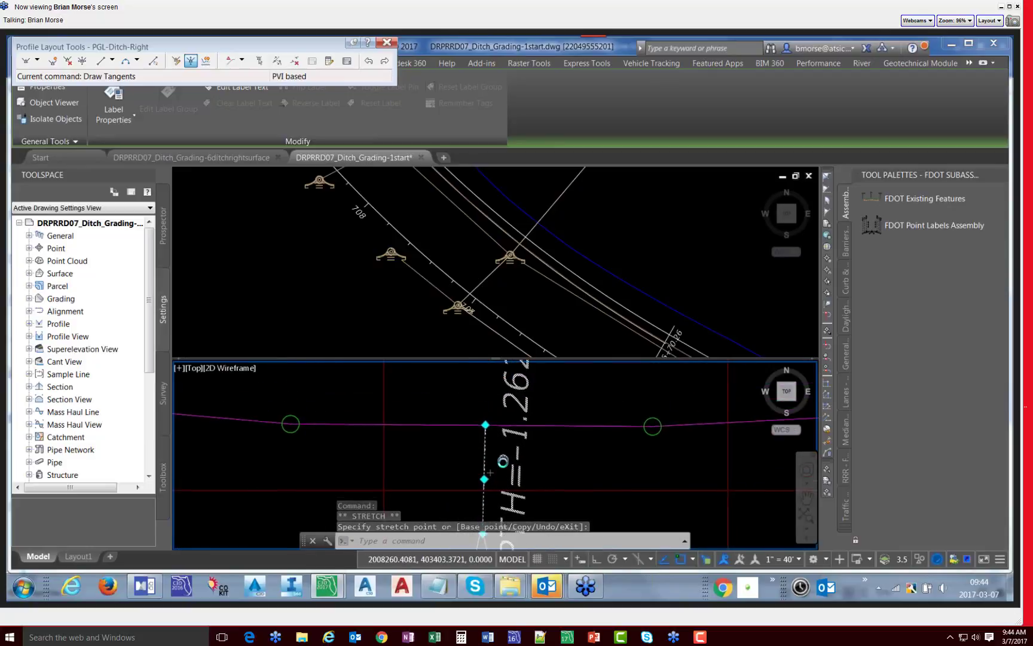
scroll(471, 415, "up", 5)
left_click(467, 415)
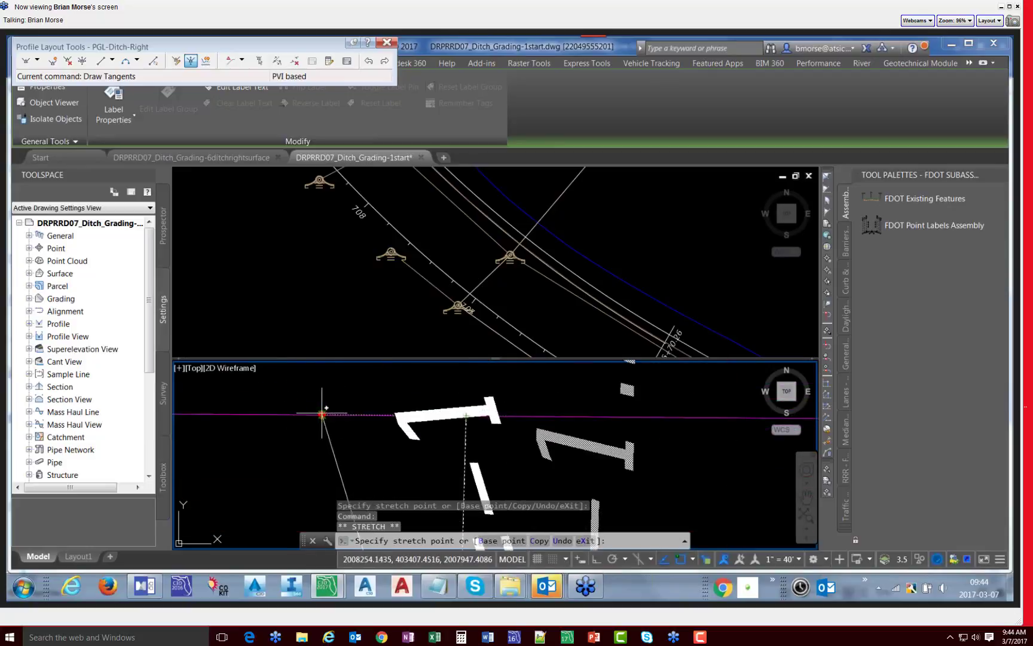
left_click(347, 416)
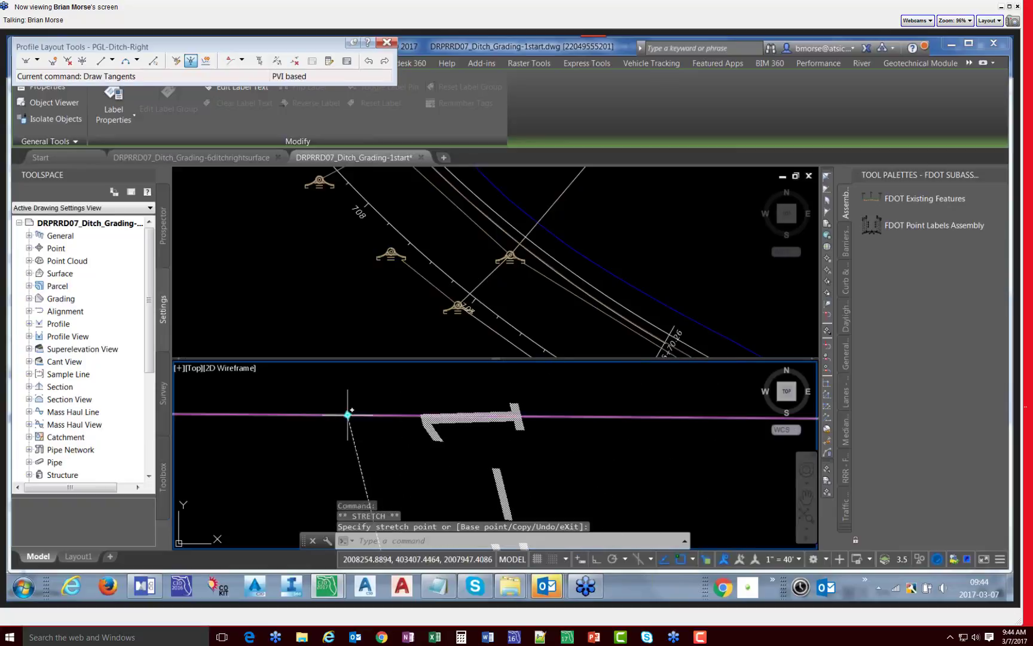
scroll(448, 418, "down", 5)
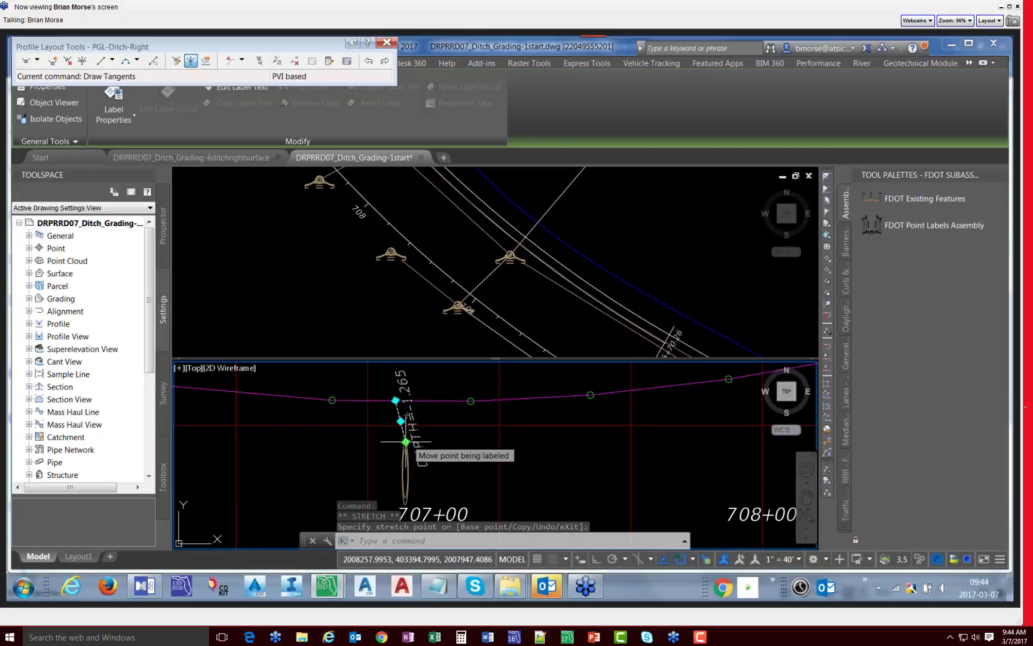
left_click(396, 400)
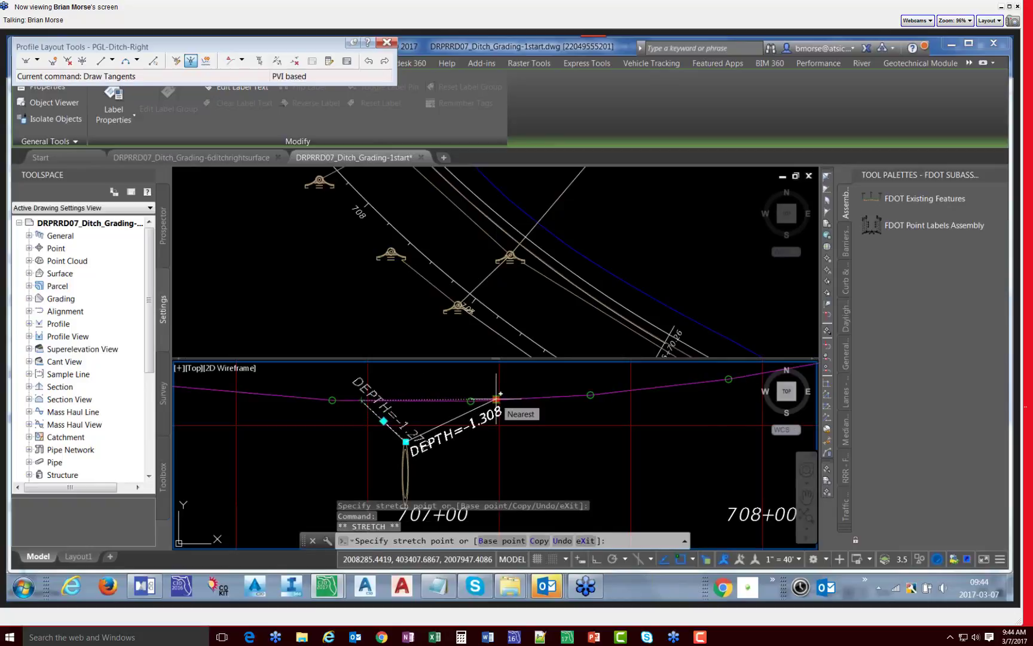
left_click(461, 400)
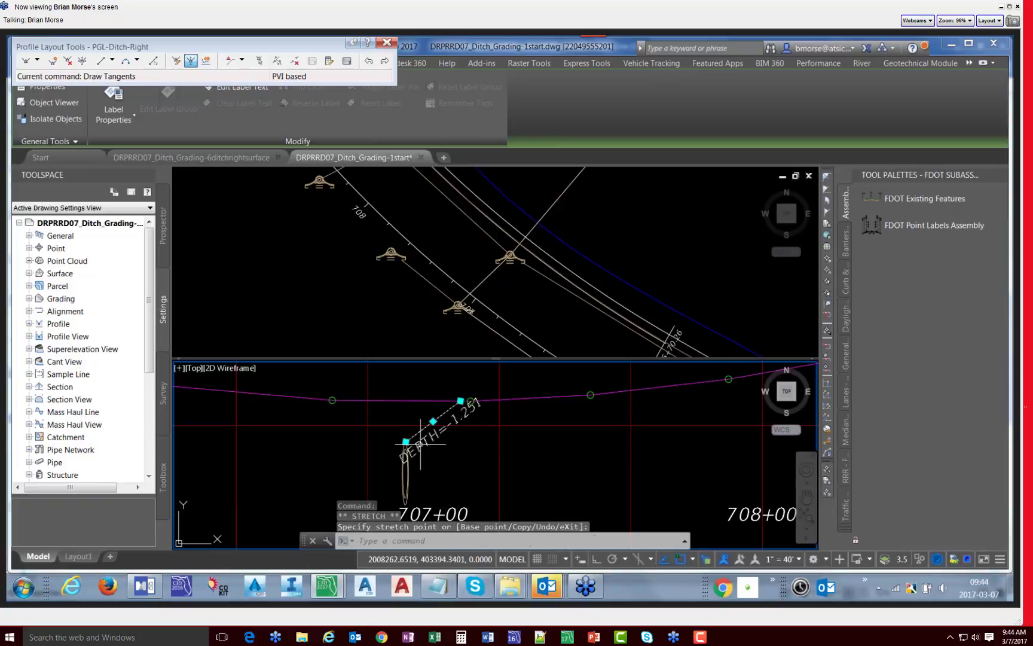
Step: Stretch the upper end of the depth label back to the PGL-Ditch-Right profile point directly above the crossing pipe and deselect it
left_click(460, 400)
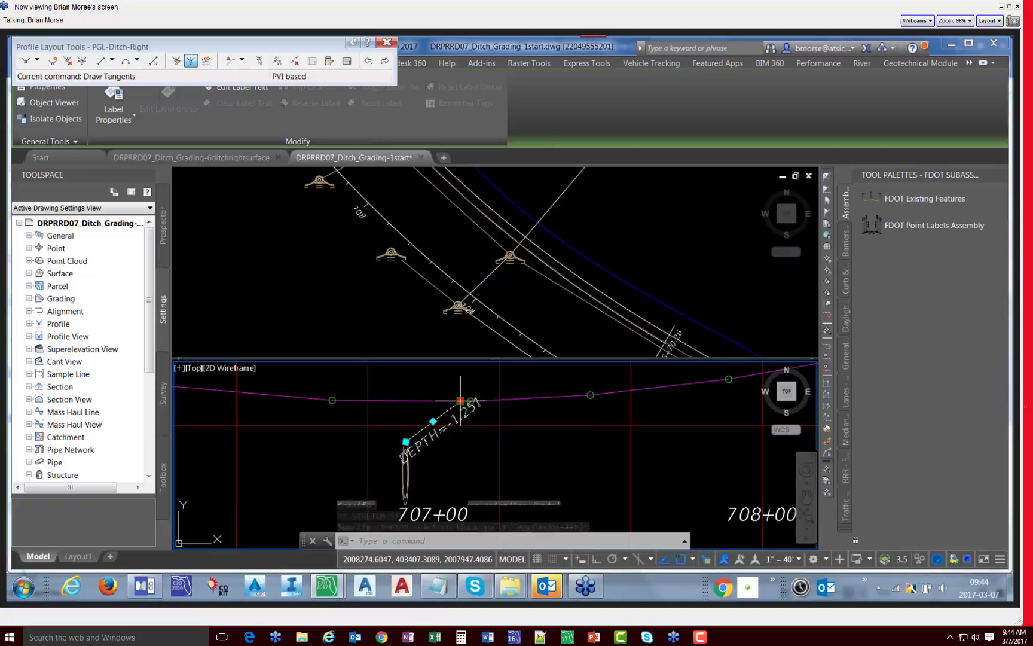
left_click(406, 400)
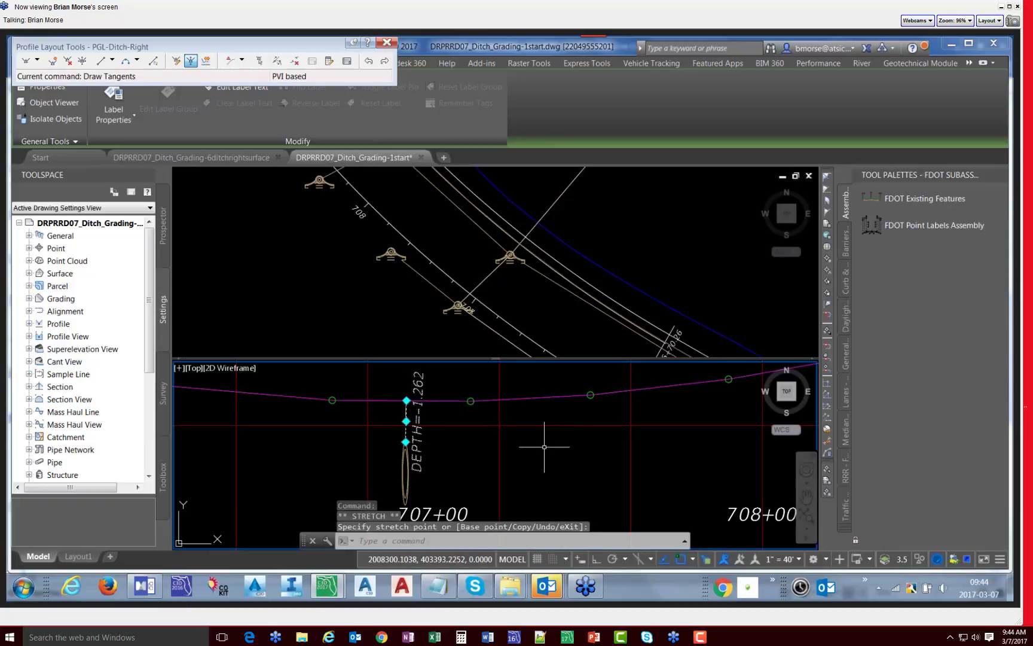
key("Escape")
scroll(510, 439, "down", 4)
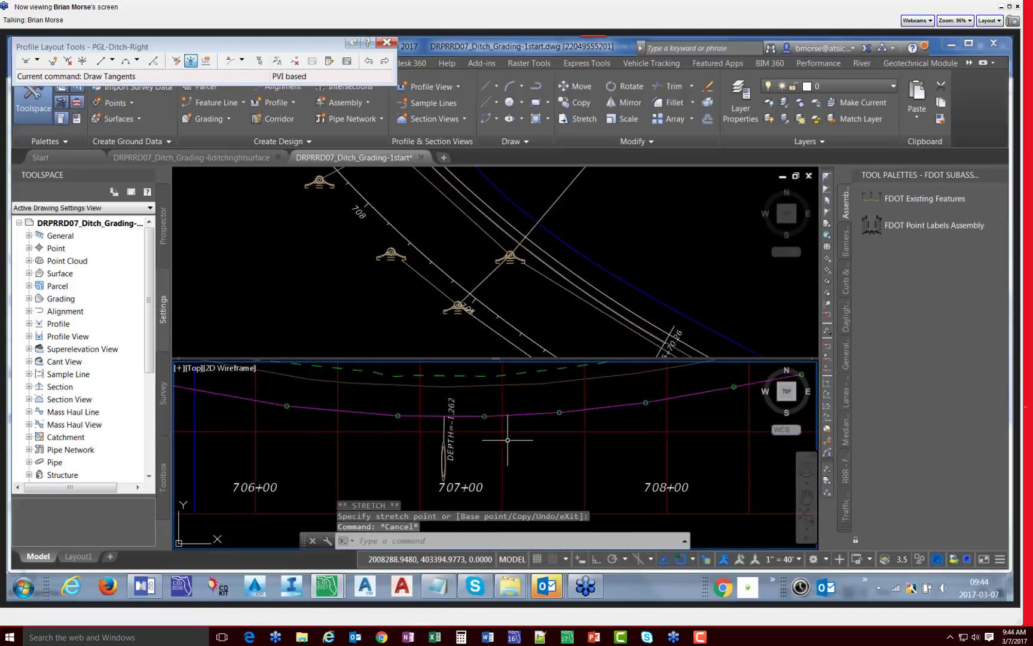
left_click(554, 249)
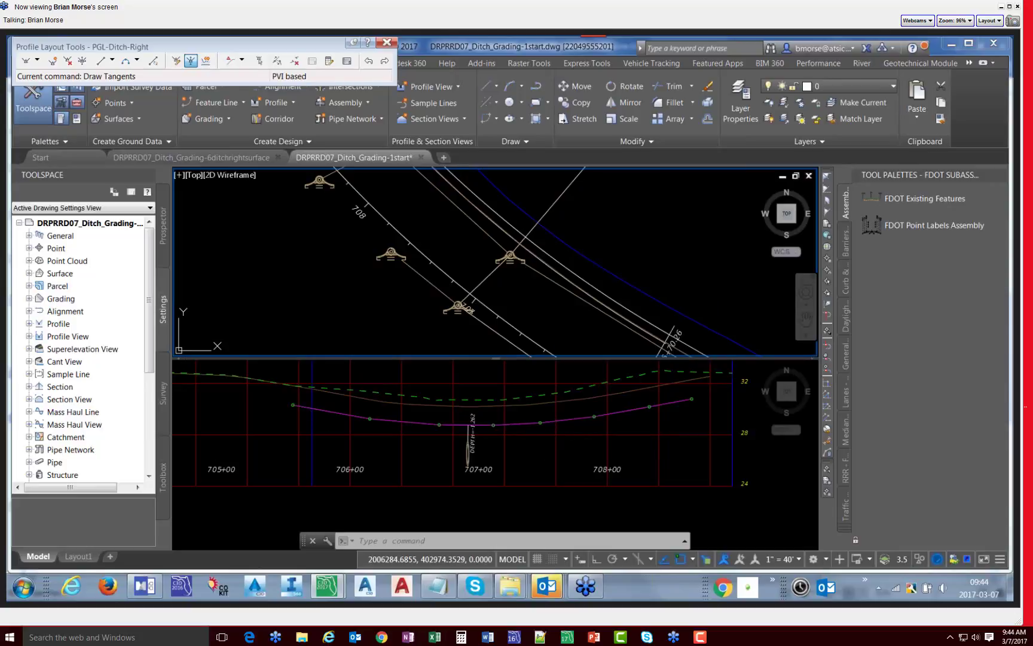
Step: Switch to the MindManager webinar map and review the crossing pipe notes under the Profile View topic
left_click(151, 587)
left_click(532, 285)
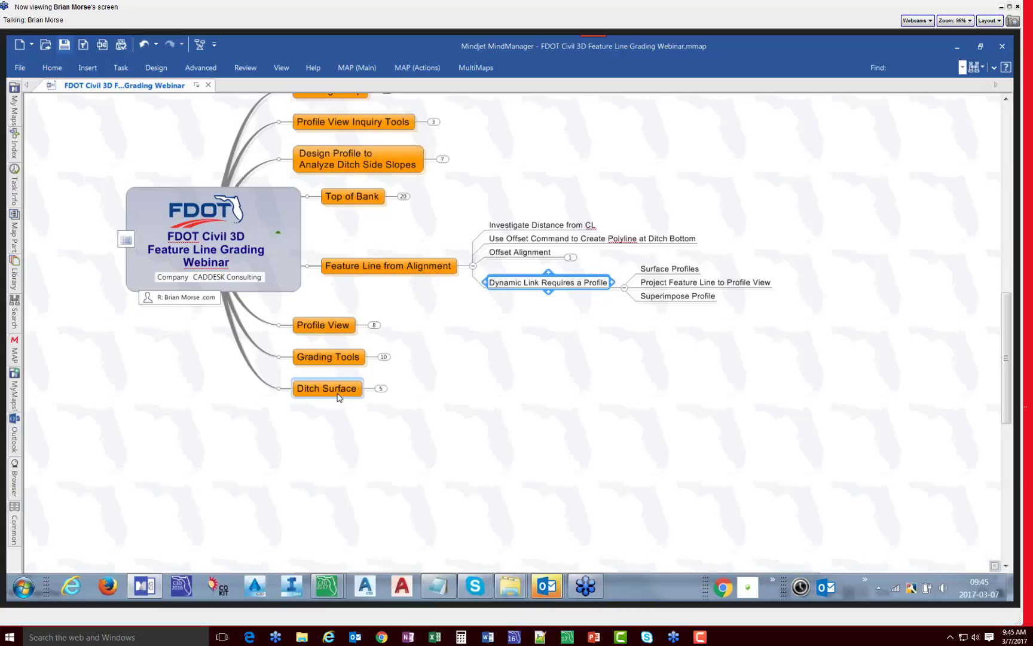
left_click(374, 326)
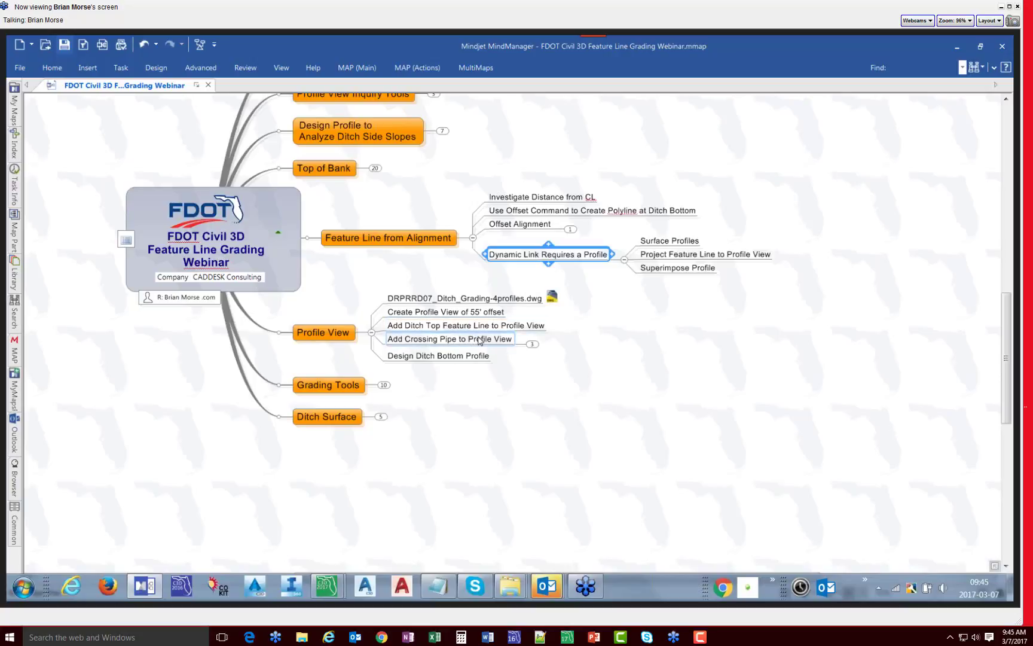
left_click(532, 345)
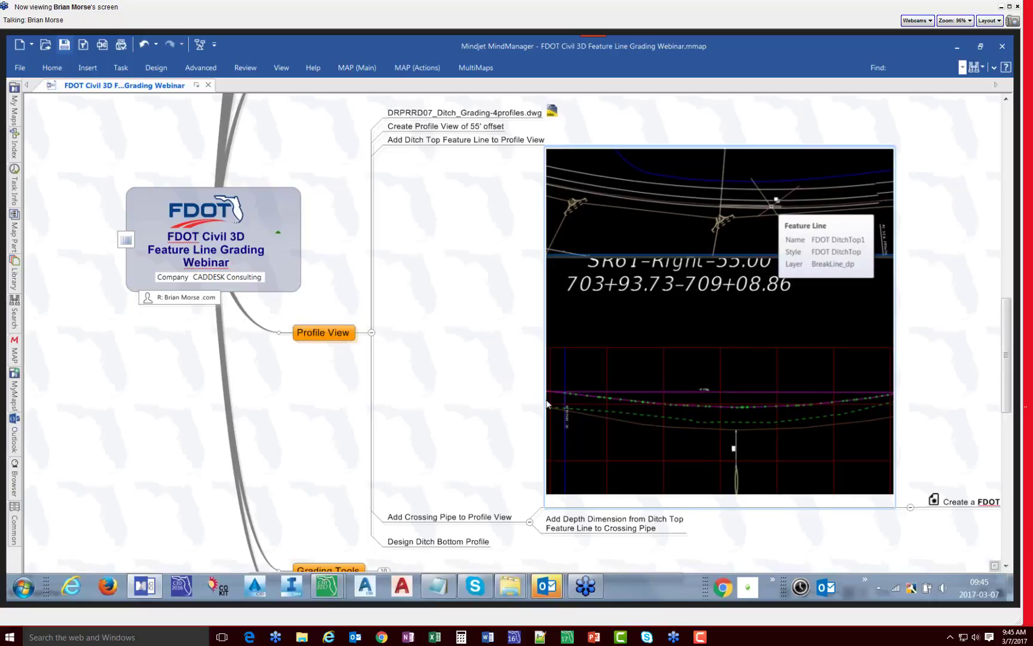
scroll(484, 365, "down", 3)
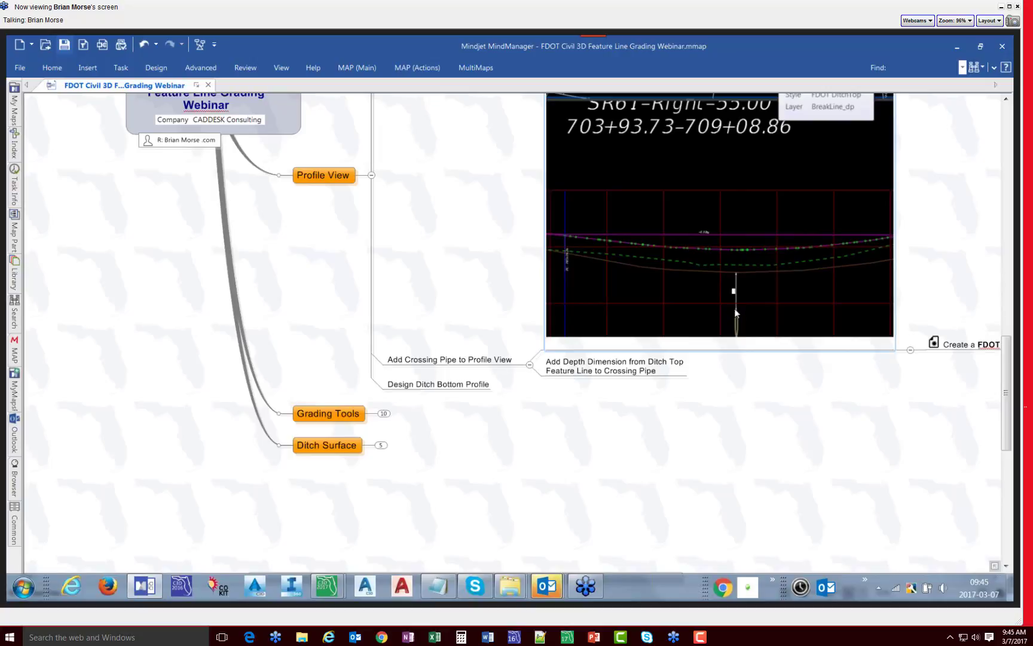
left_click(644, 368)
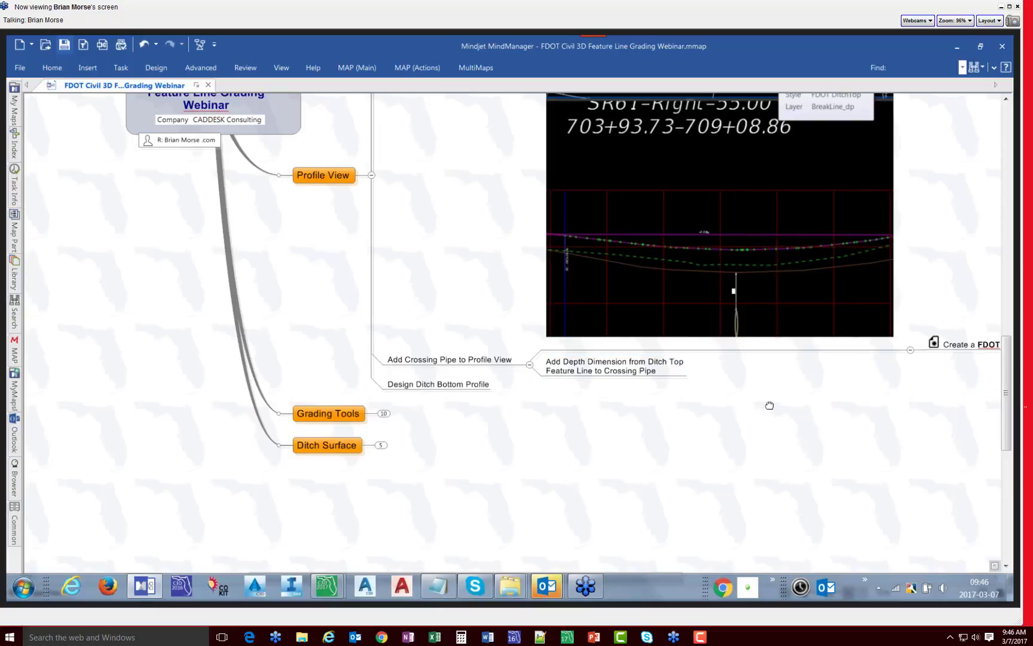
Step: Check the FDOT Drainage Pipe Crossing Style note, collapse the crossing pipe branch and expand the Grading Tools topic
left_click_drag(769, 406, 595, 429)
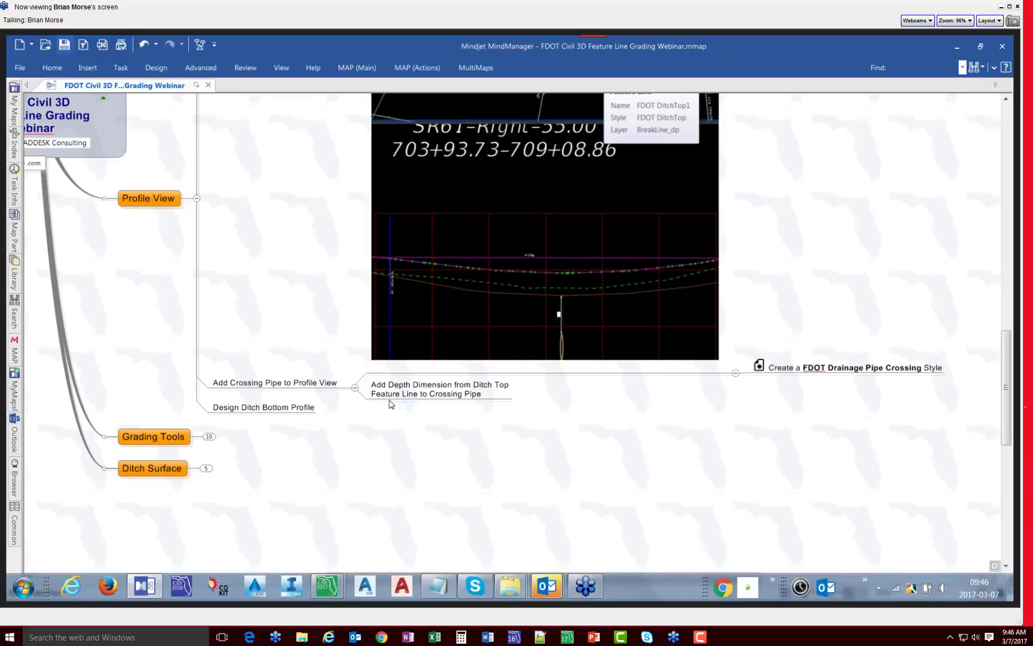
left_click(735, 374)
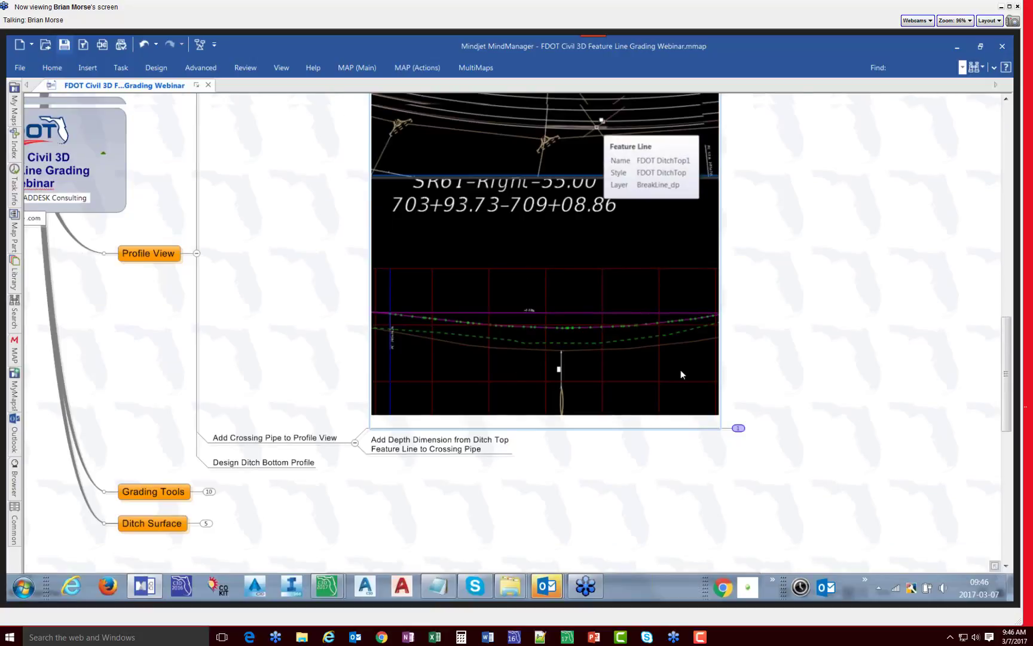
left_click(355, 487)
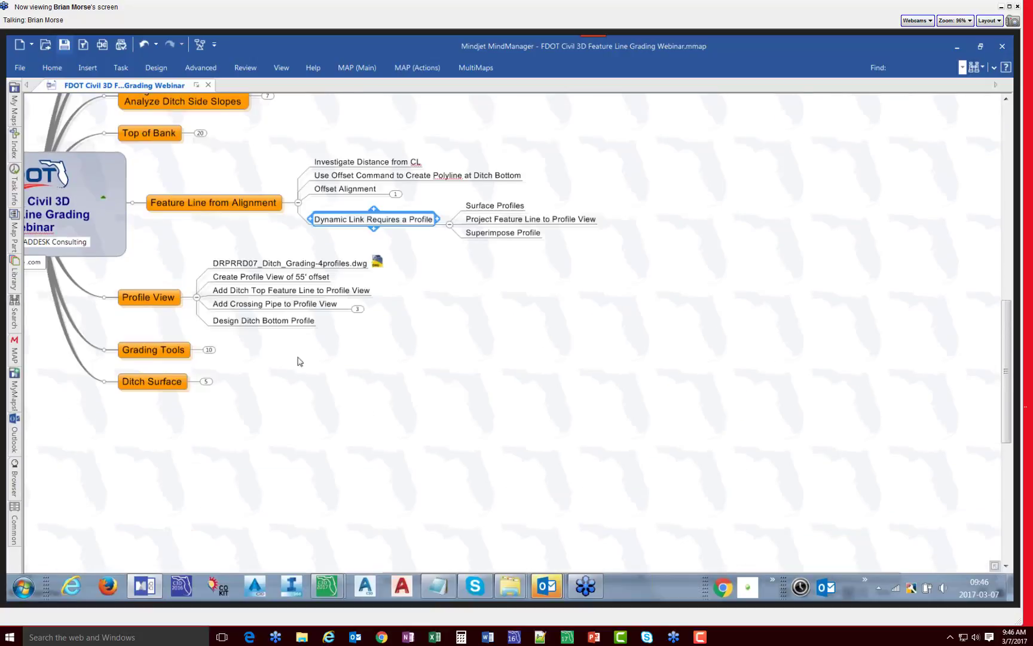
left_click(208, 351)
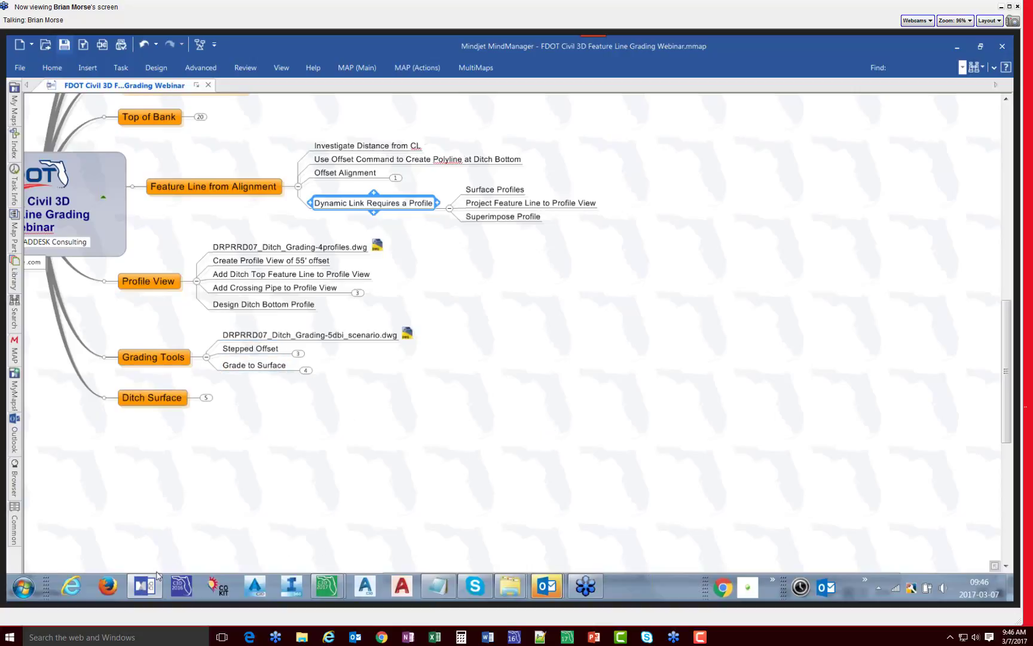
Step: Switch back to DRPRRD07_Ditch_Grading-1start.dwg in Civil 3D and close the Profile Layout Tools
left_click(323, 588)
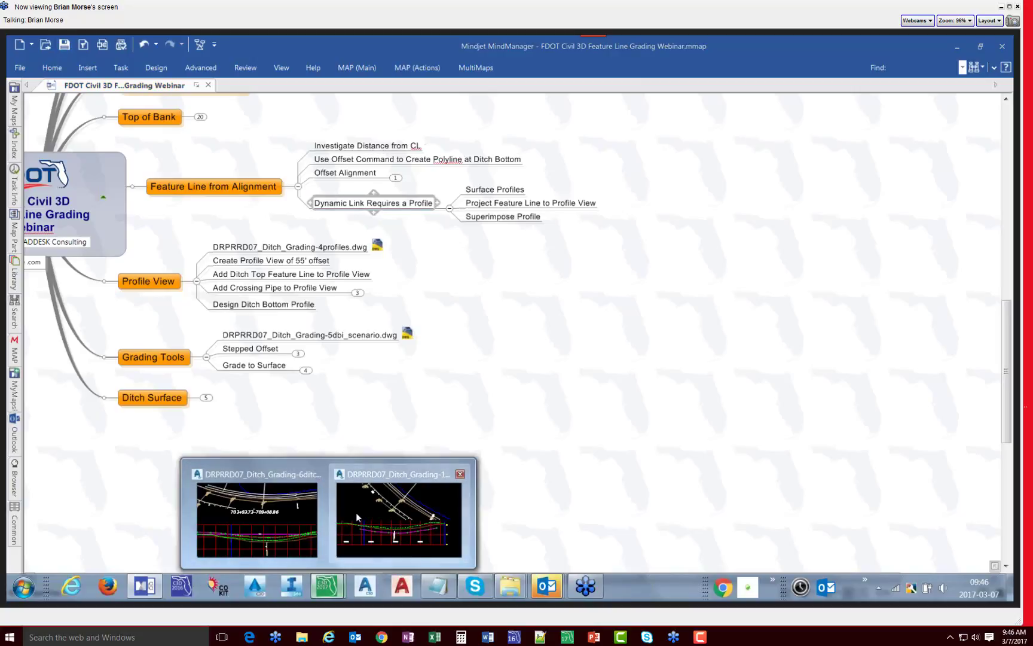
left_click(355, 512)
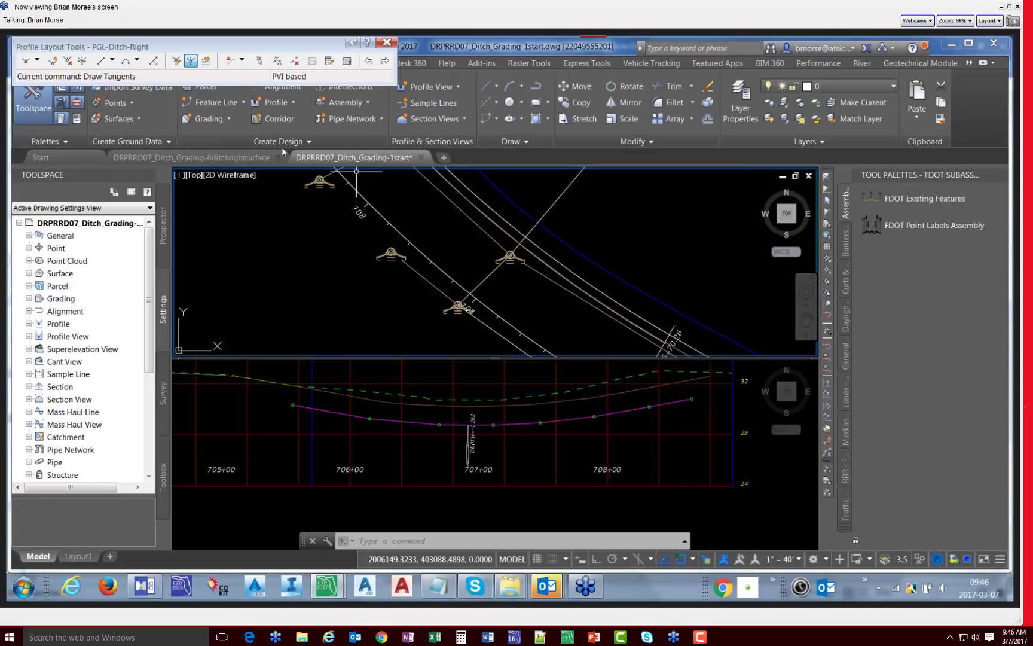
left_click(384, 43)
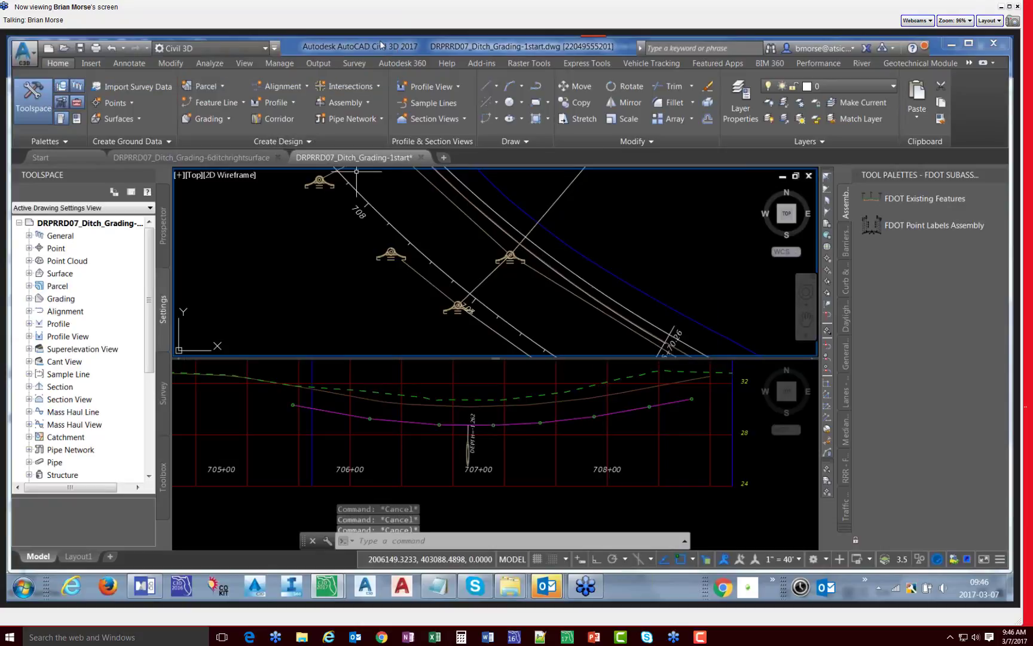
Step: Start a feature line from the SR61-Right-55.00 alignment in the Ditch Right site, with naming enabled and PGL-Ditch-Right as its profile
left_click(238, 105)
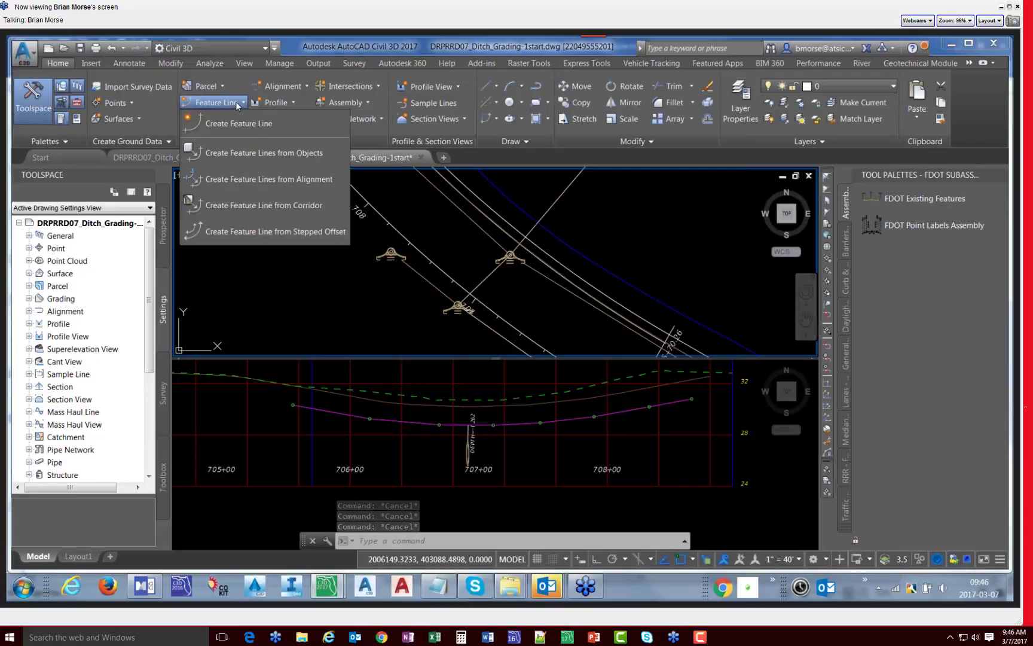
left_click(280, 180)
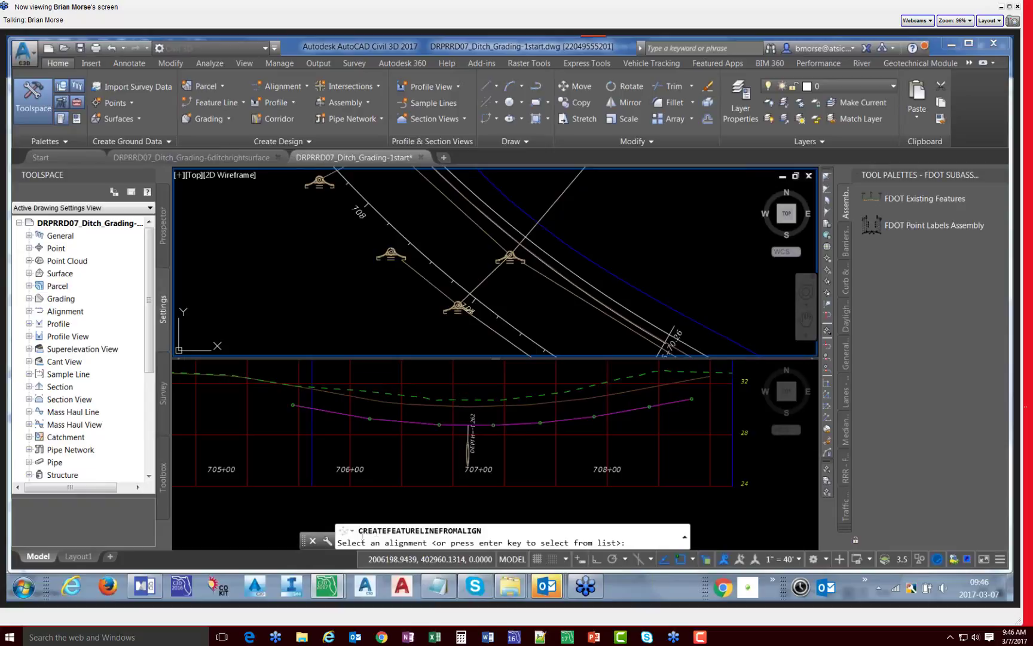
left_click(537, 245)
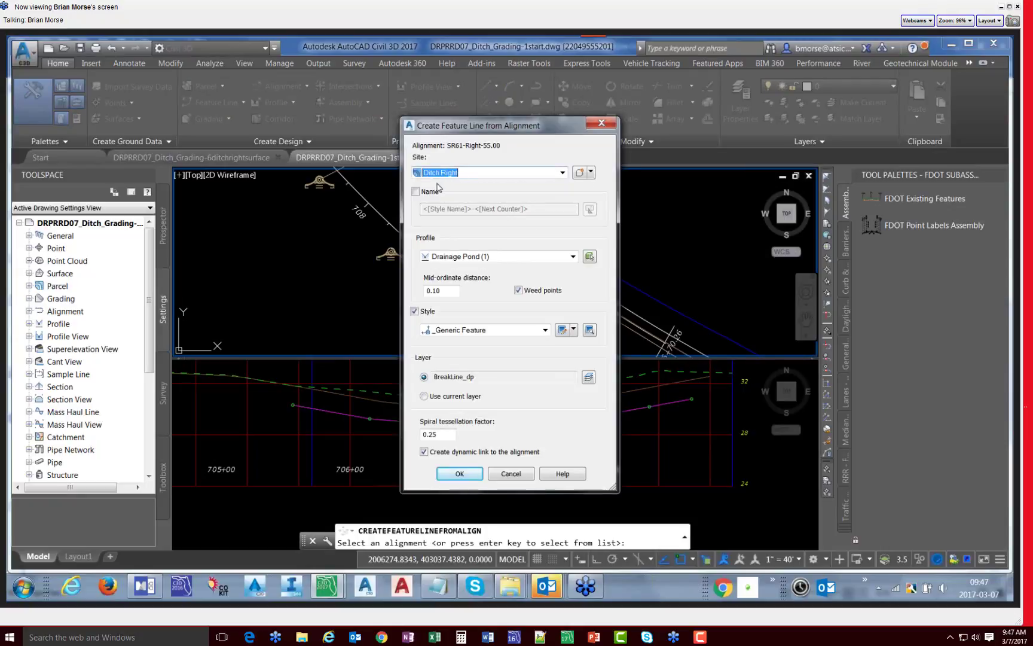
left_click(431, 192)
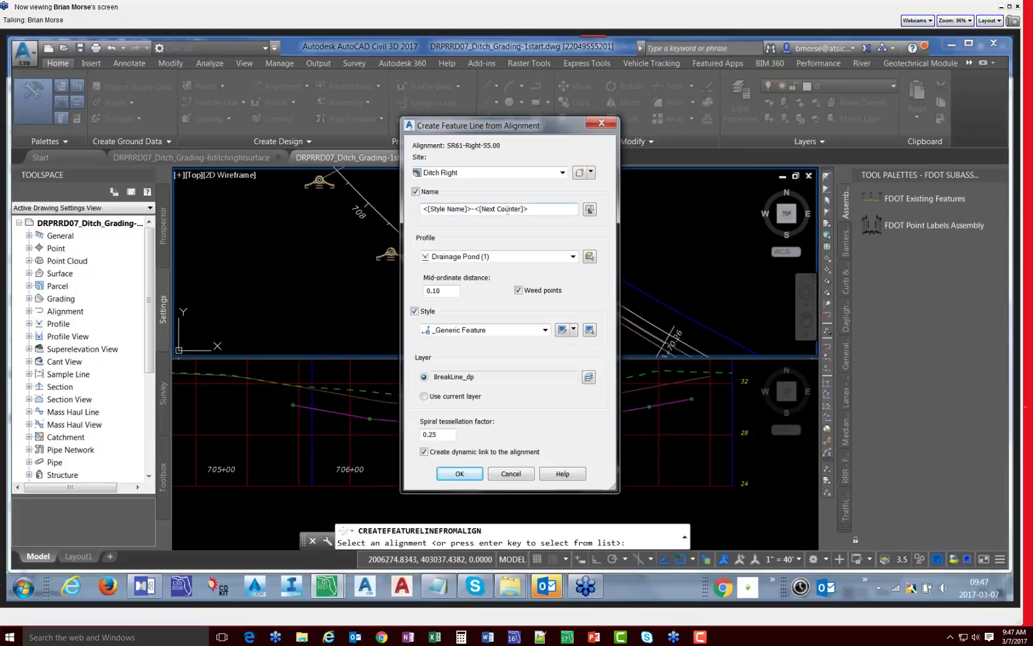
mouse_move(541, 209)
left_mouse_down()
mouse_move(421, 209)
mouse_move(541, 209)
left_mouse_up()
left_click(501, 257)
left_click(470, 279)
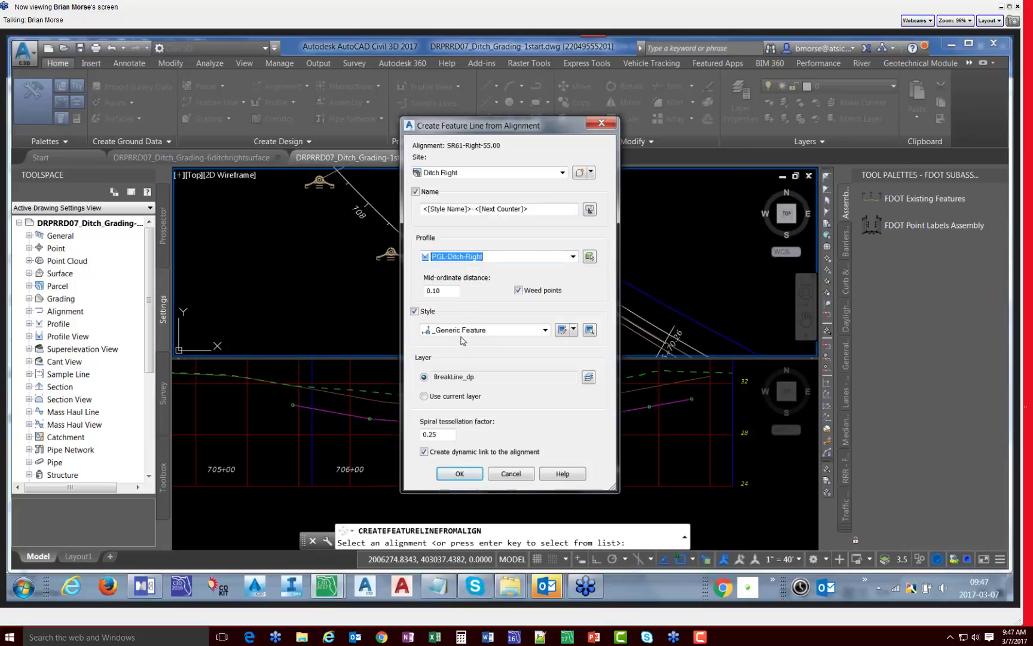
Step: Give the feature line the FDOT DitchBottom style and create it, accepting the default vertex weeding factors
left_click(544, 331)
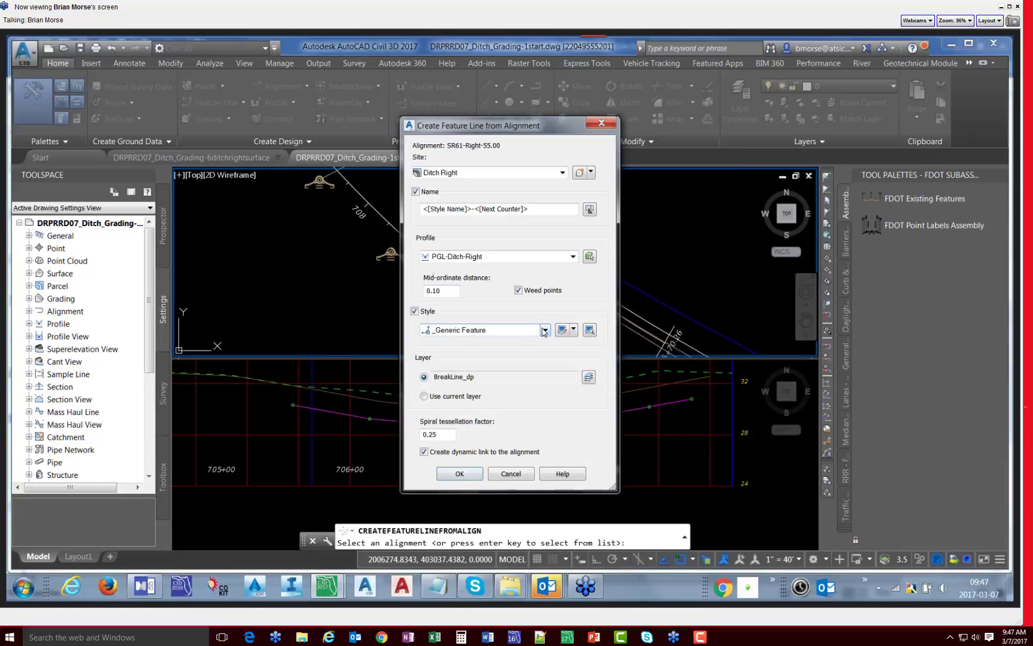
left_click_drag(590, 374, 590, 426)
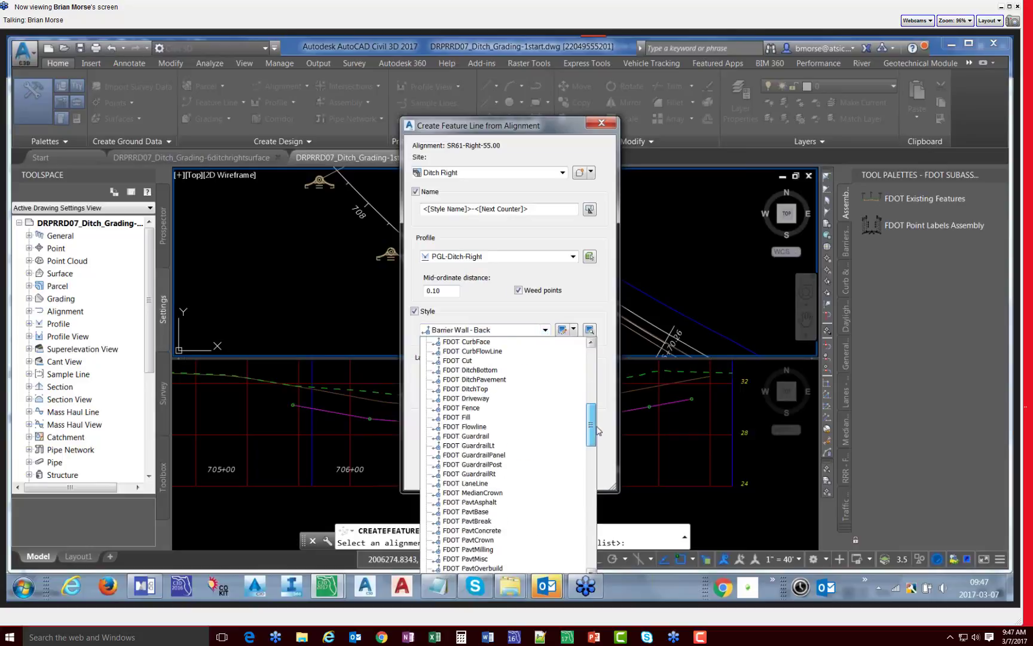
left_click(469, 369)
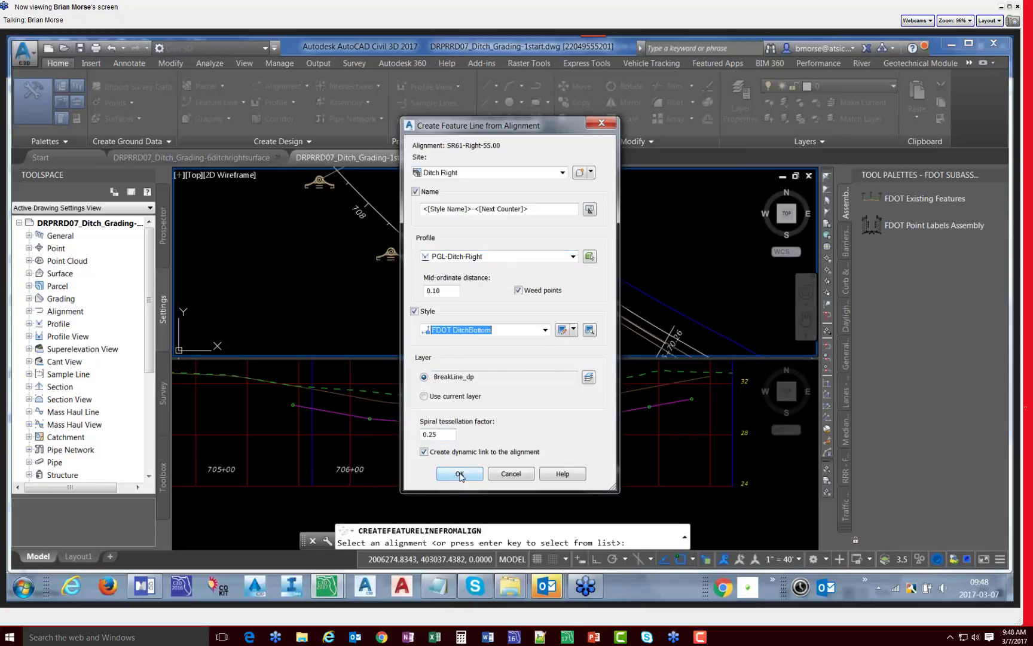
left_click(459, 473)
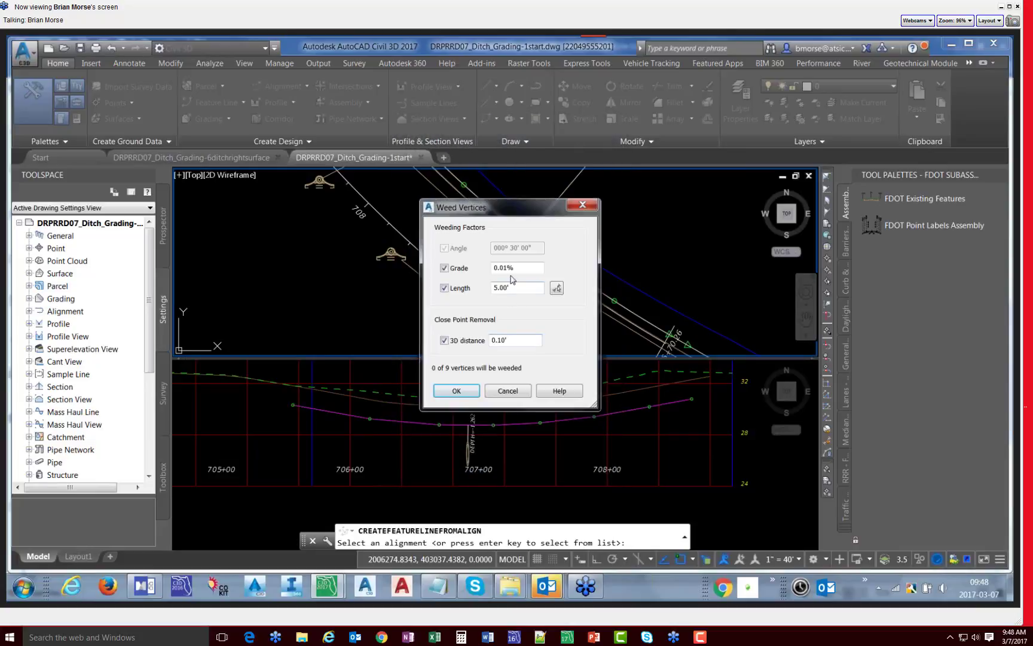
left_click(466, 391)
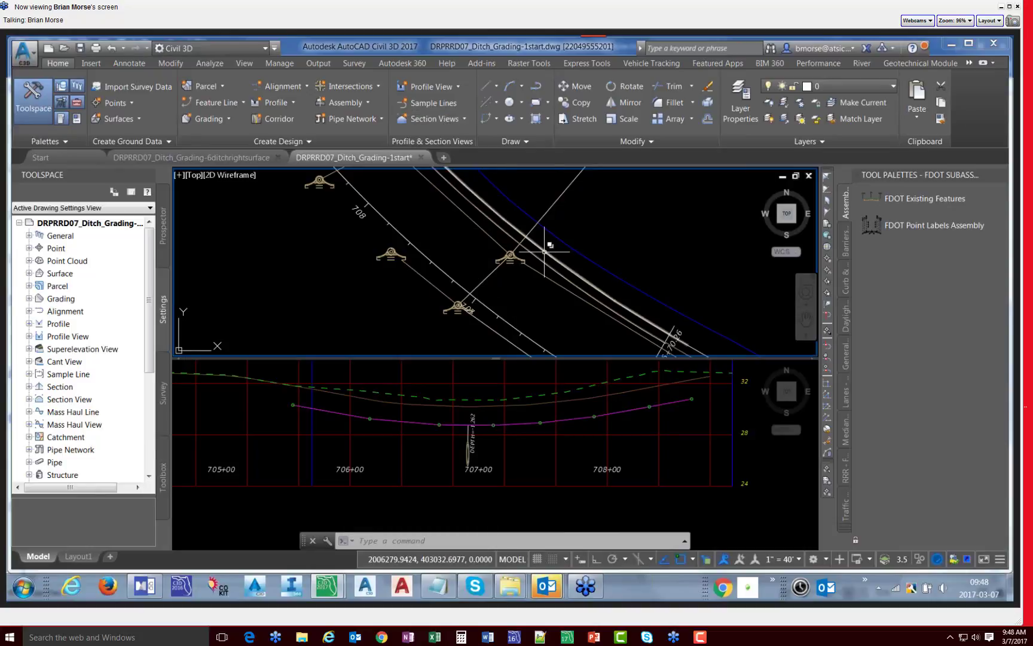
Step: Create a stepped offset of the ditch bottom feature line, 2 ft toward the pond with an elevation difference of 0
mouse_move(544, 251)
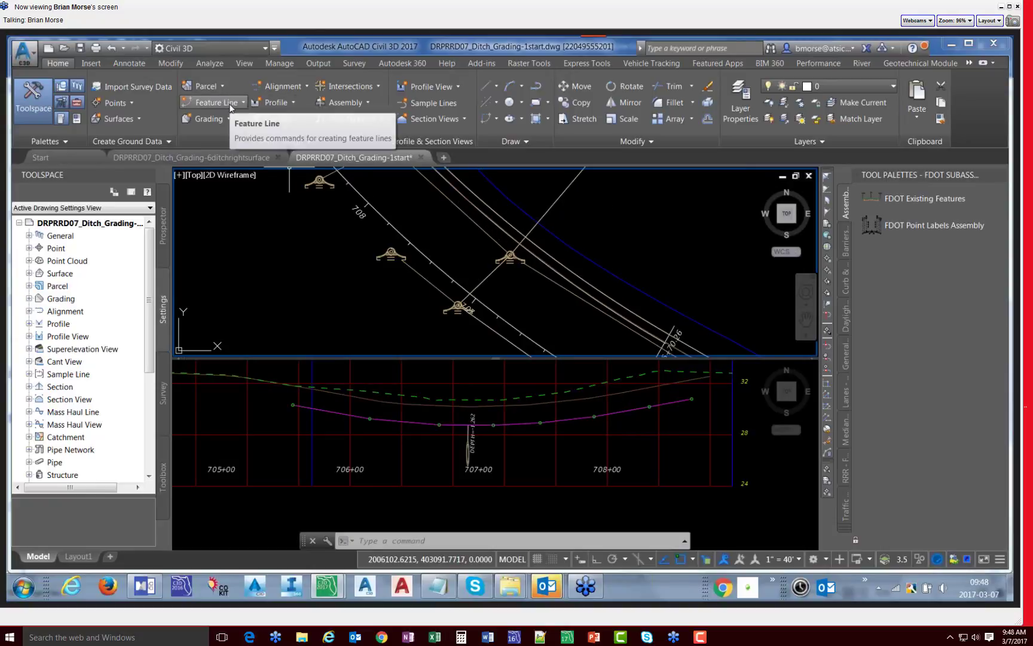
left_click(179, 69)
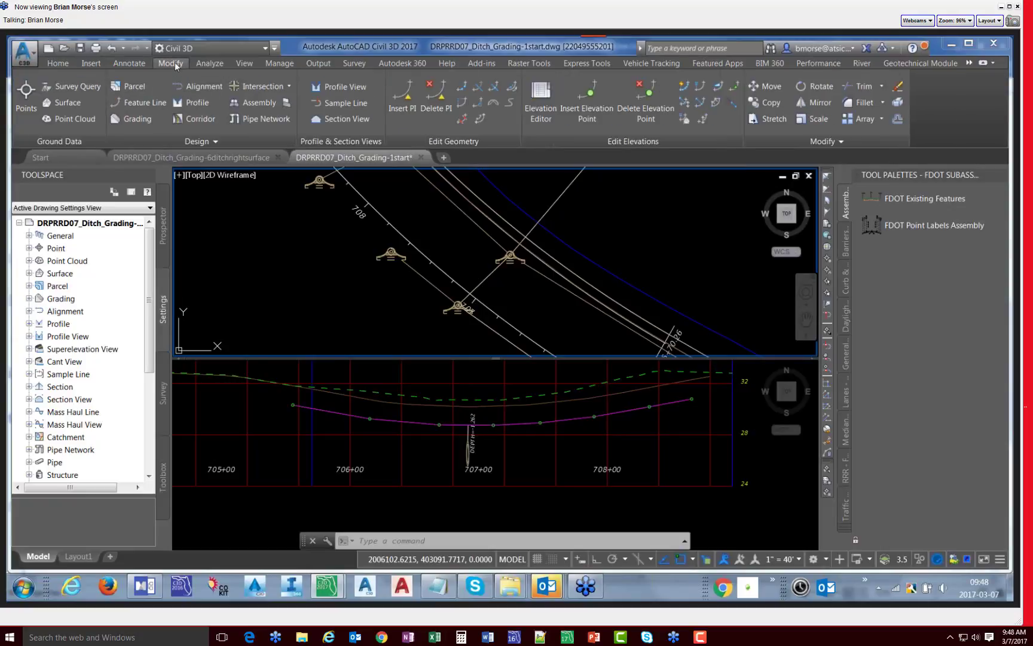
left_click(145, 103)
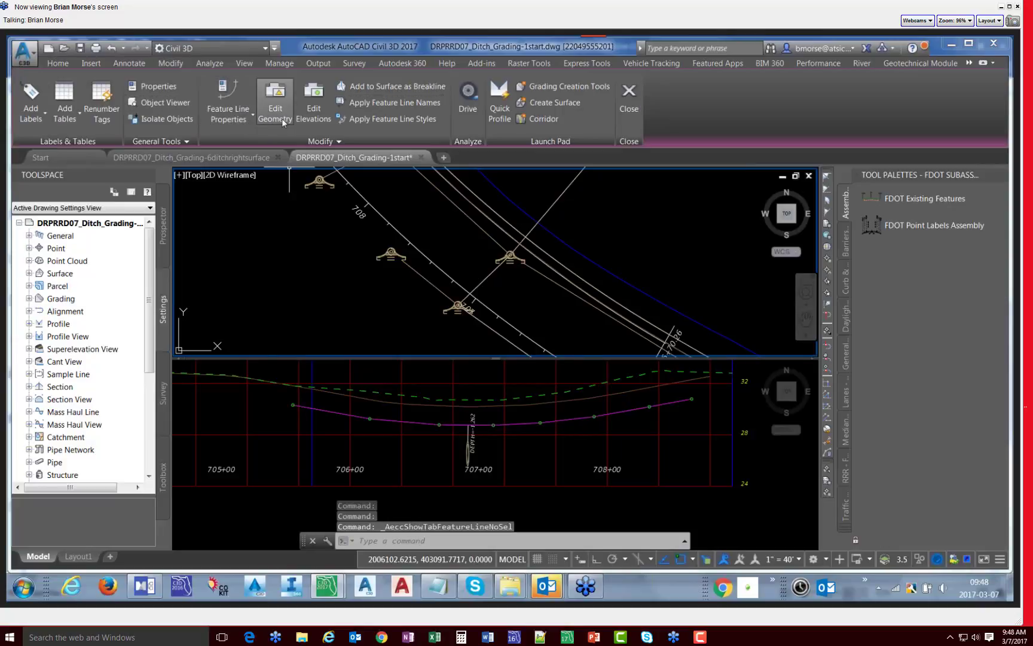
left_click(282, 119)
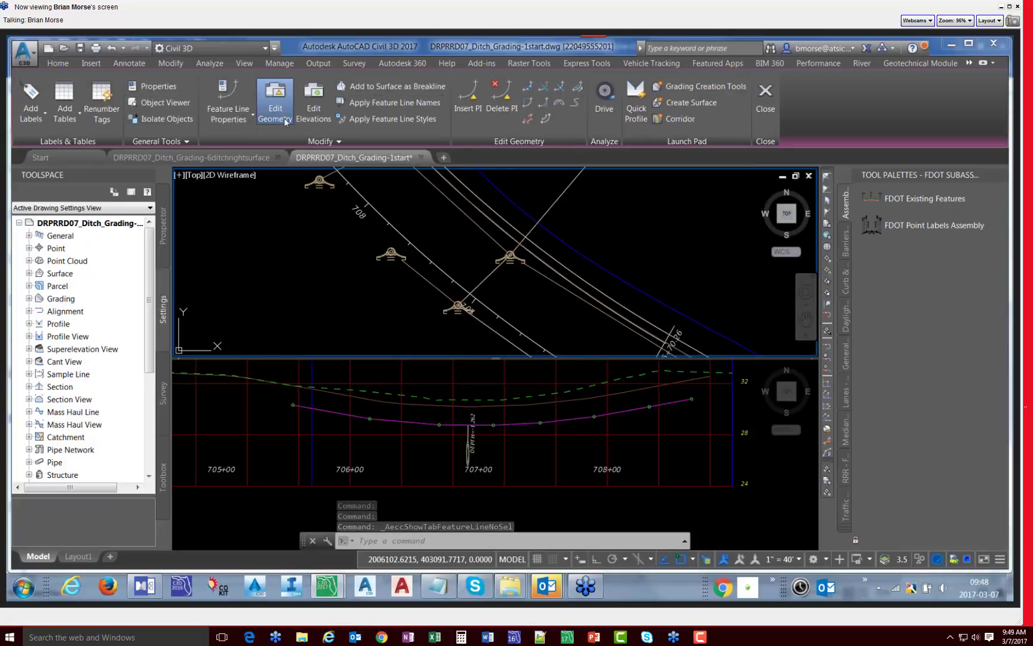
left_click(546, 120)
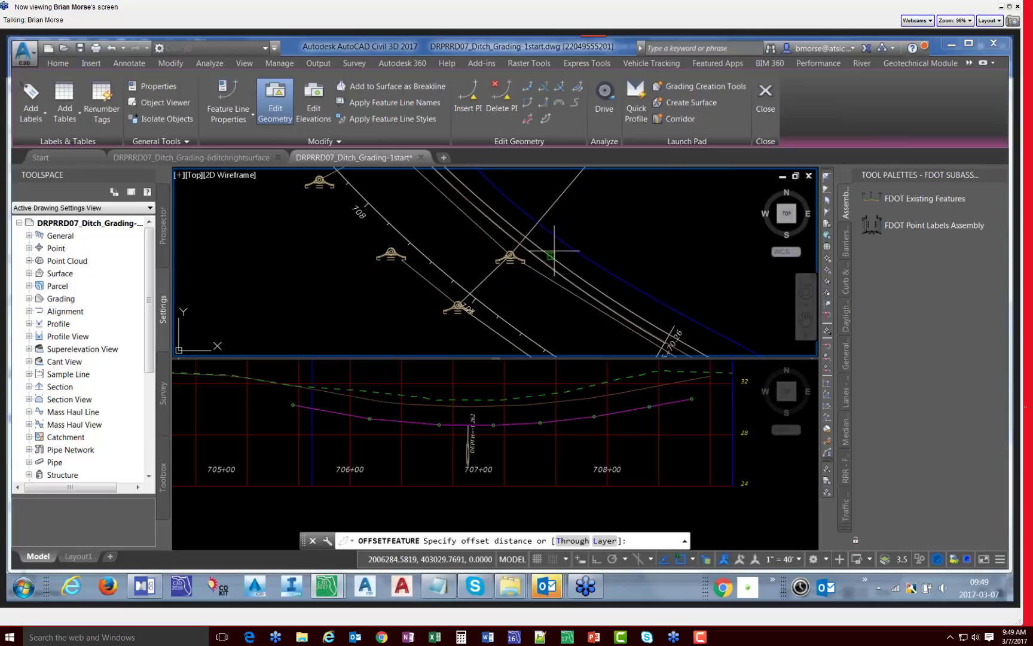
type("2")
key("Return")
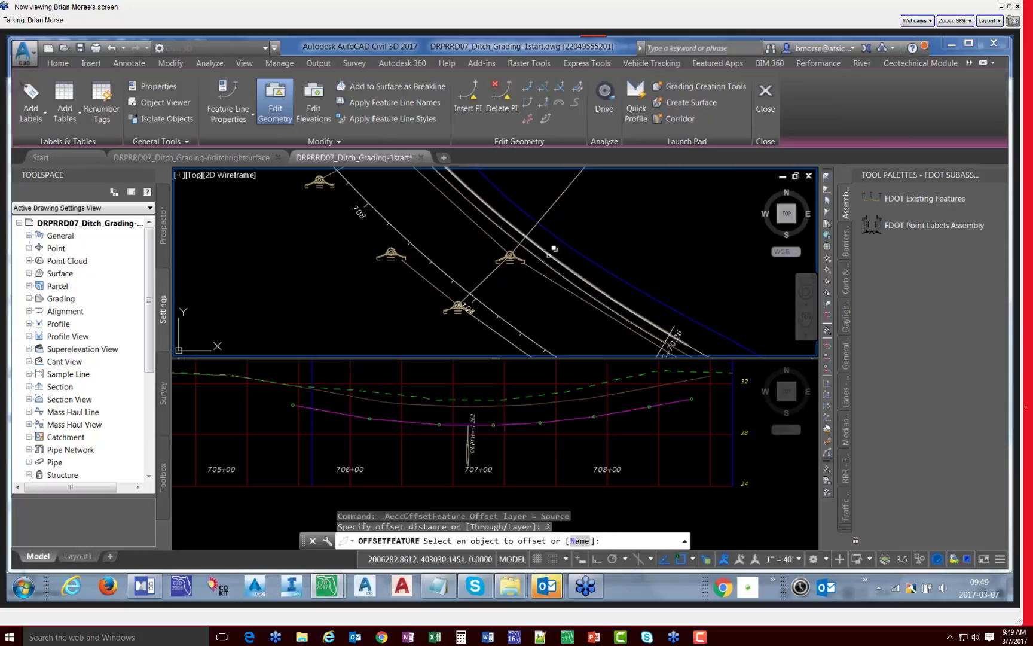
left_click(560, 268)
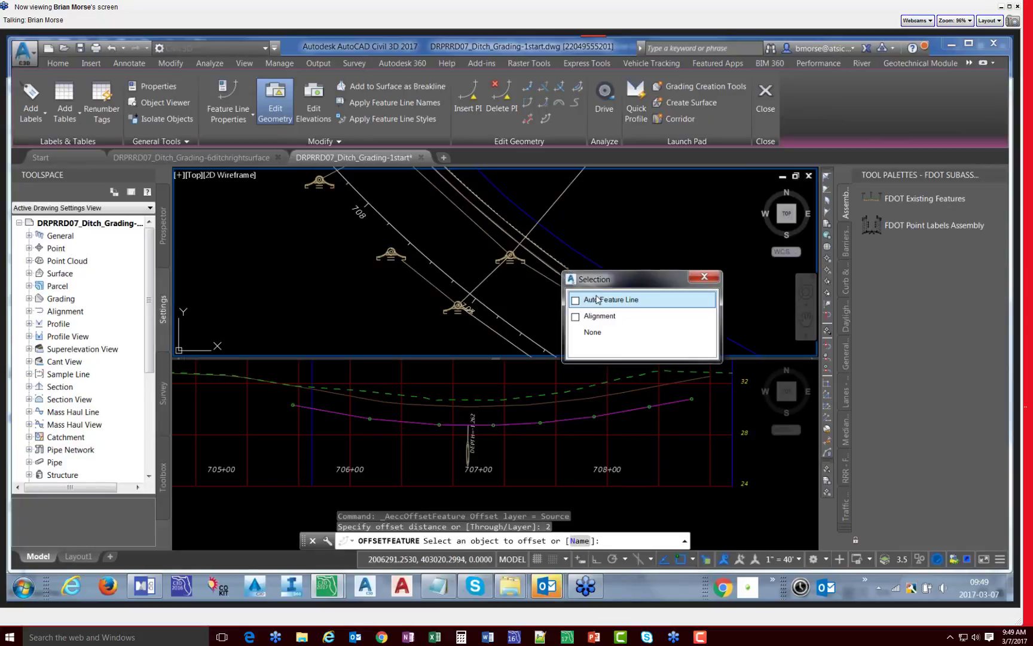
left_click(598, 301)
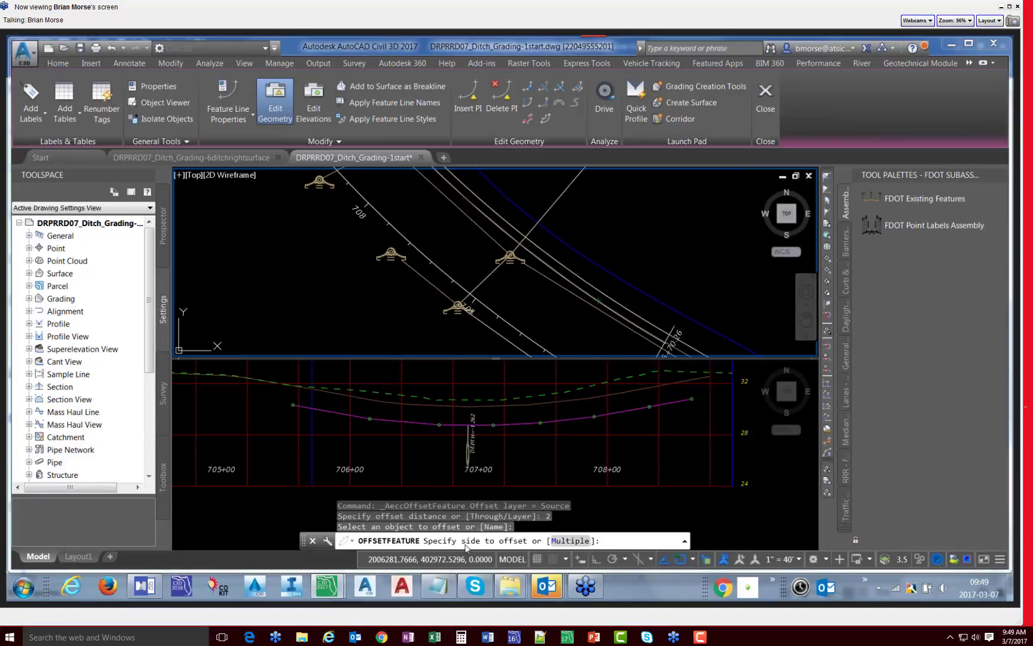
left_click(621, 234)
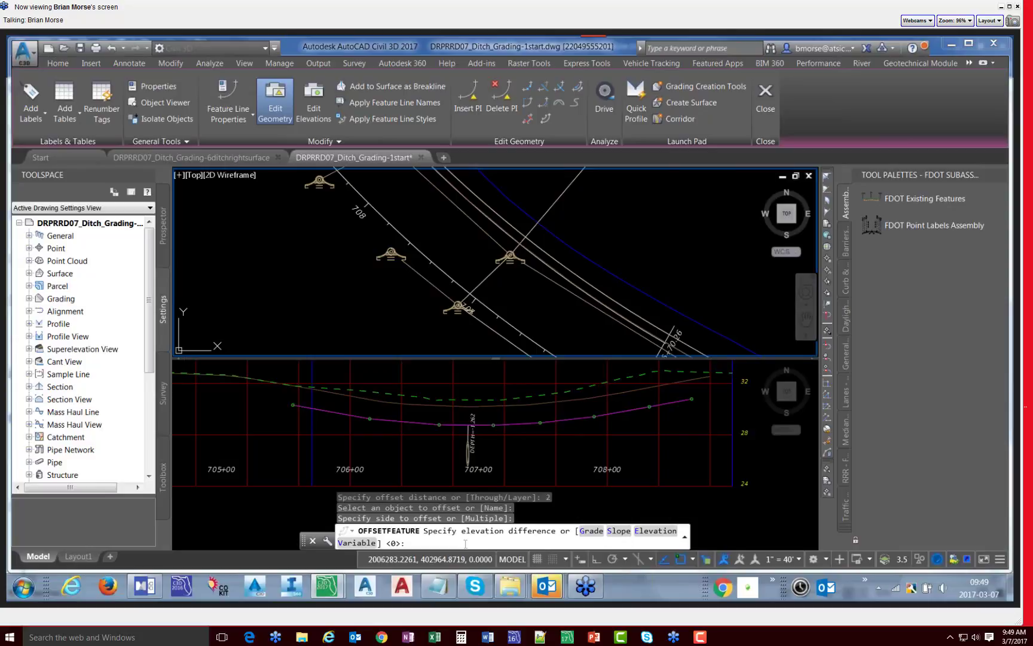
key("Return")
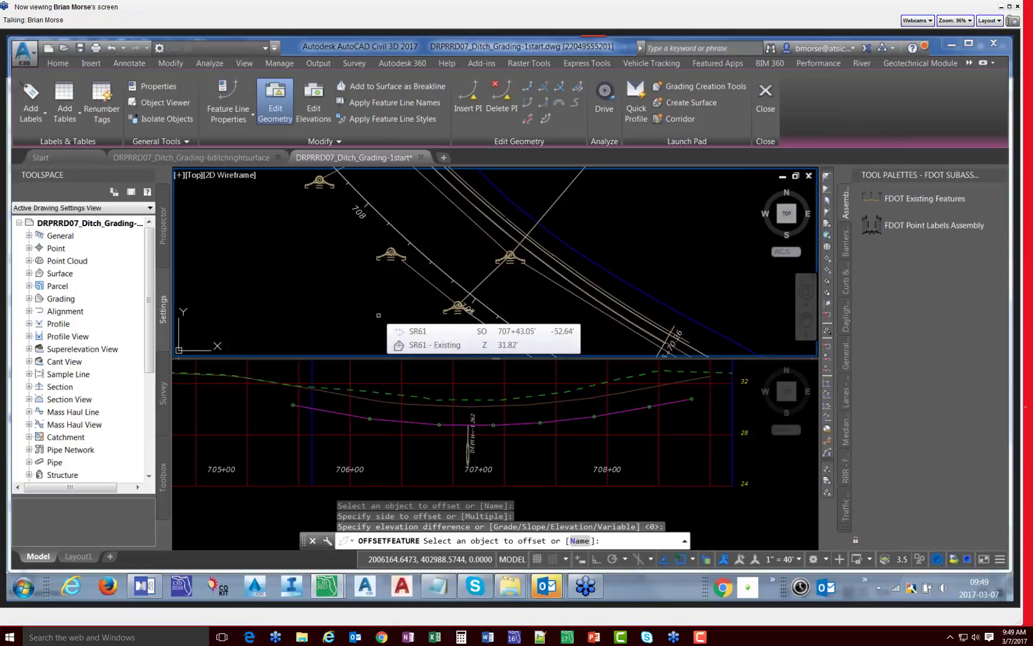
key("Escape")
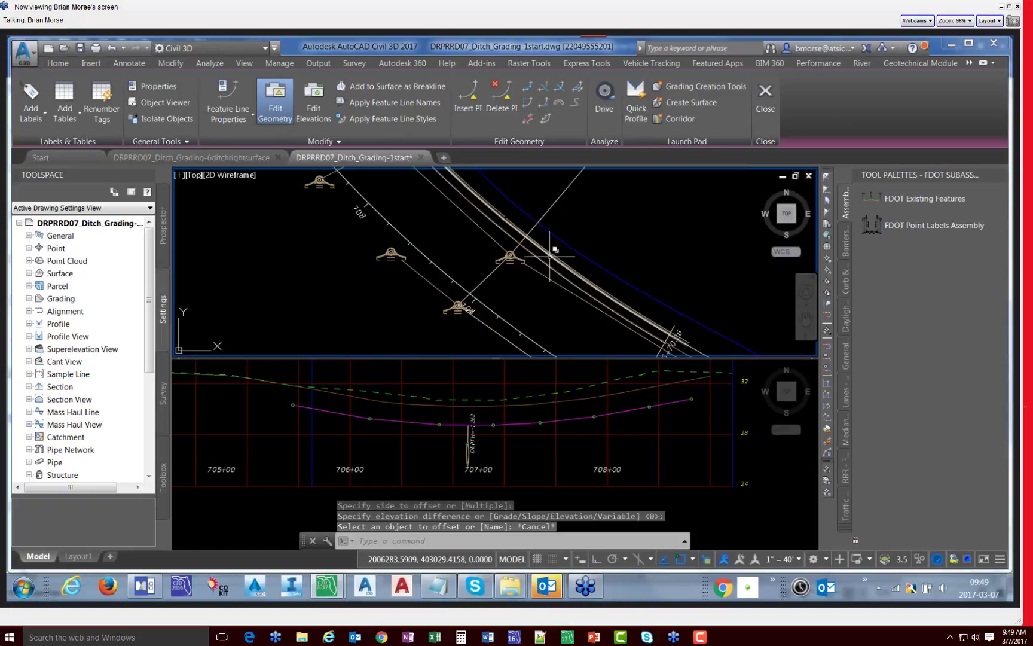
Step: Inspect the offset feature line beside the ditch alignment and open the Grading Creation Tools
scroll(548, 256, "up", 9)
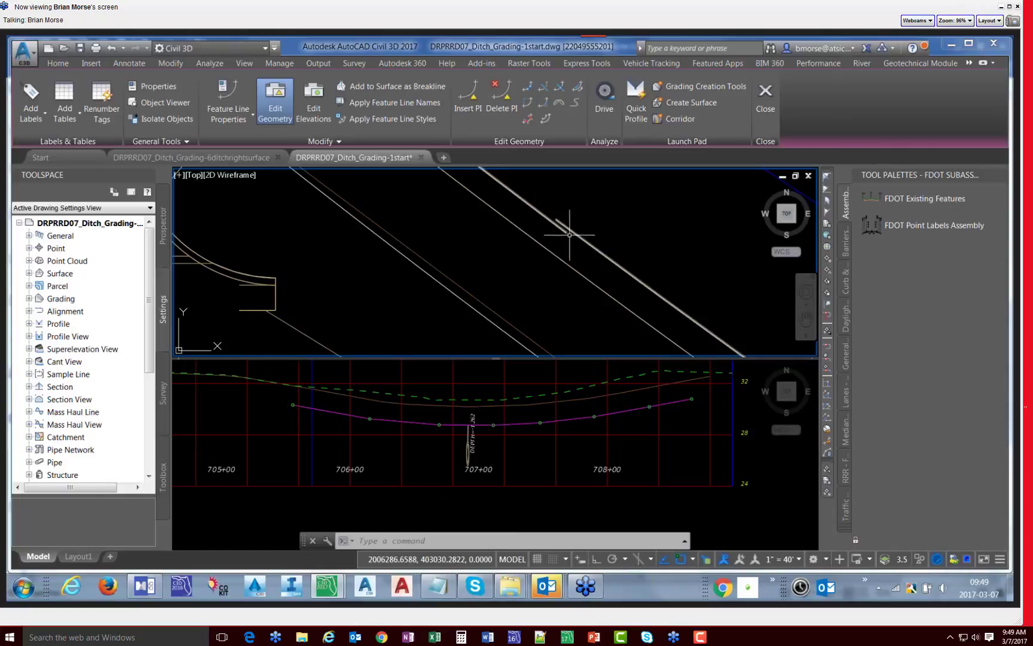
scroll(544, 294, "down", 3)
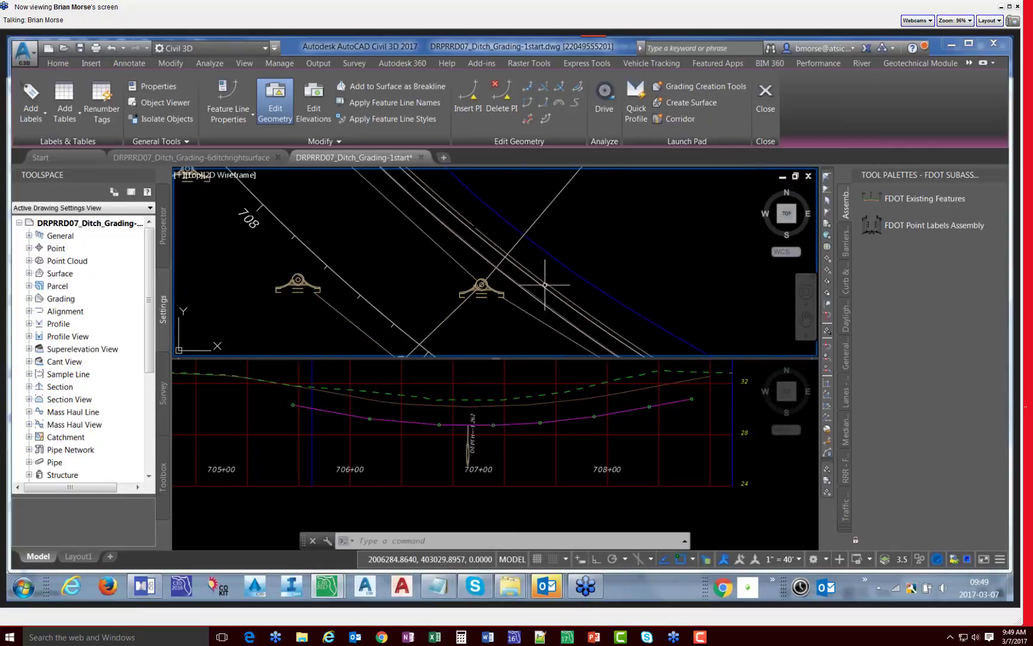
scroll(477, 226, "up", 1)
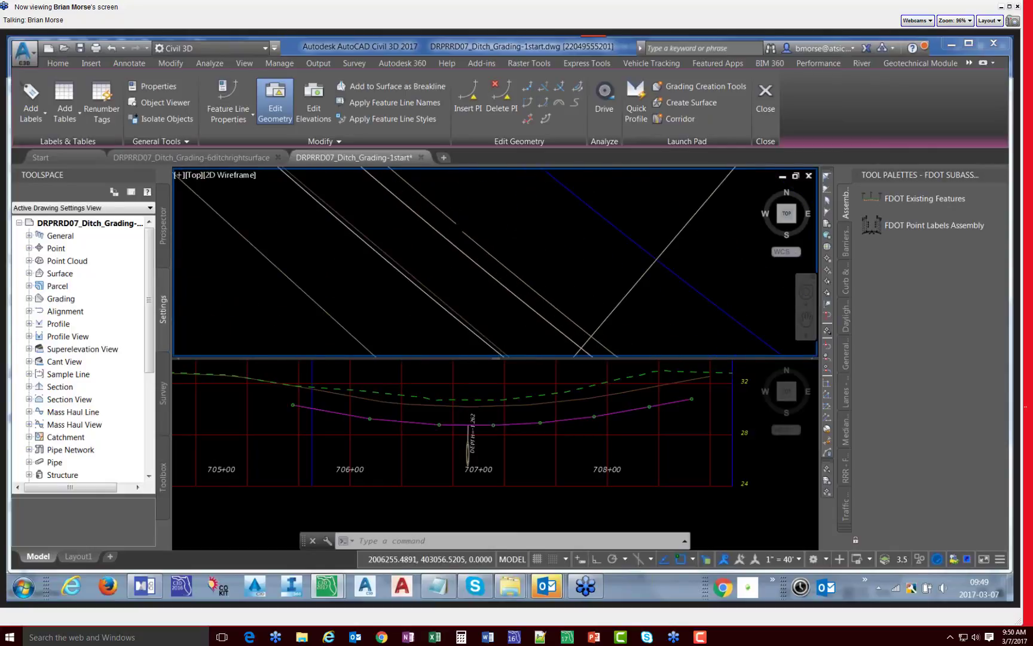
scroll(478, 230, "up", 1)
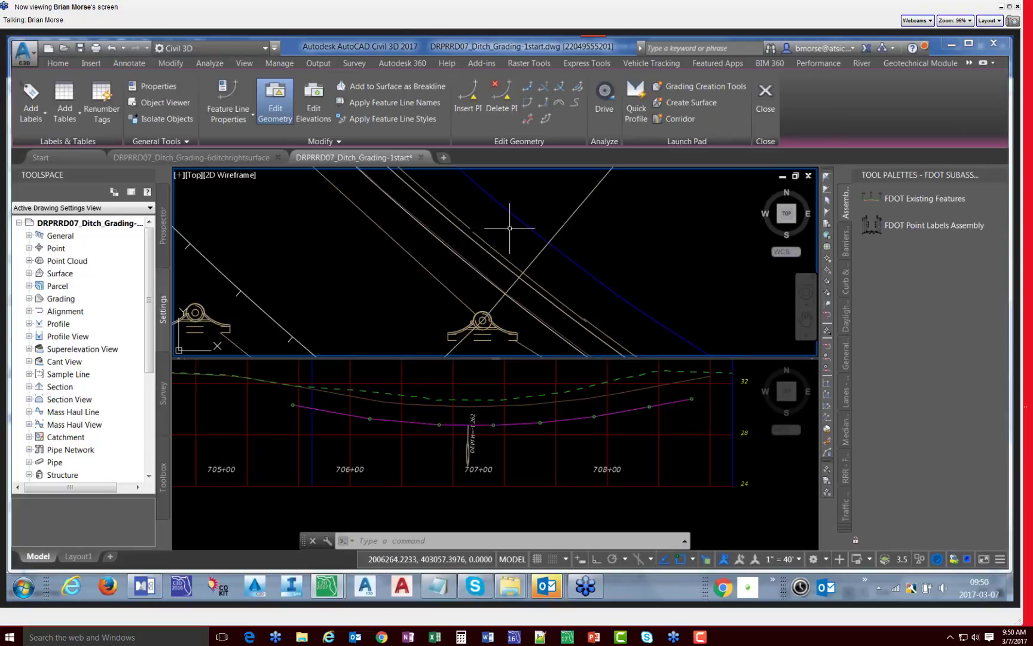
scroll(502, 275, "down", 5)
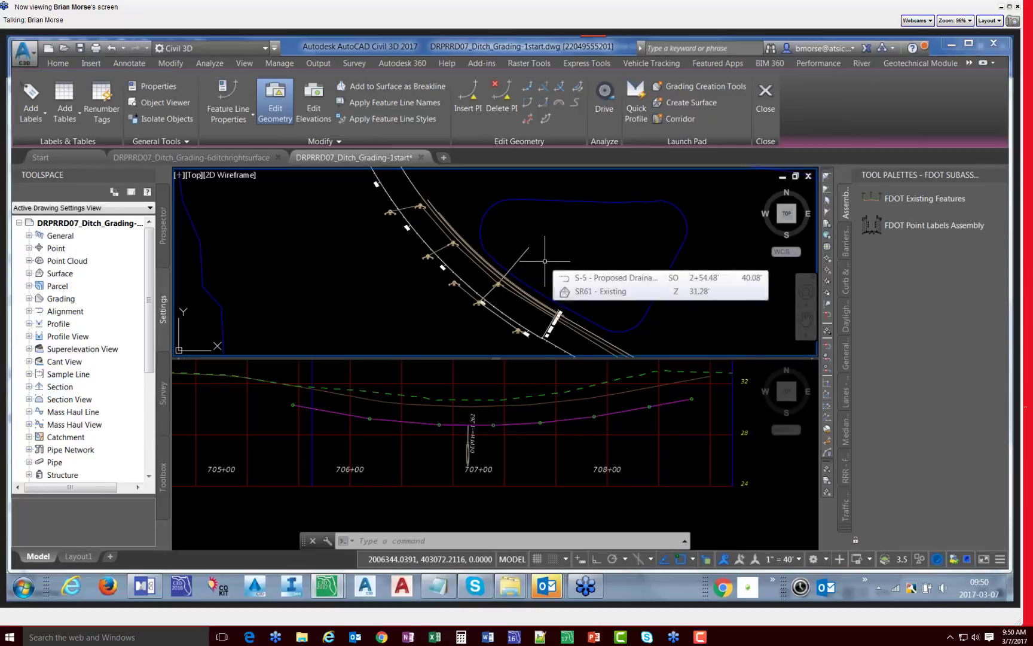
left_click(58, 63)
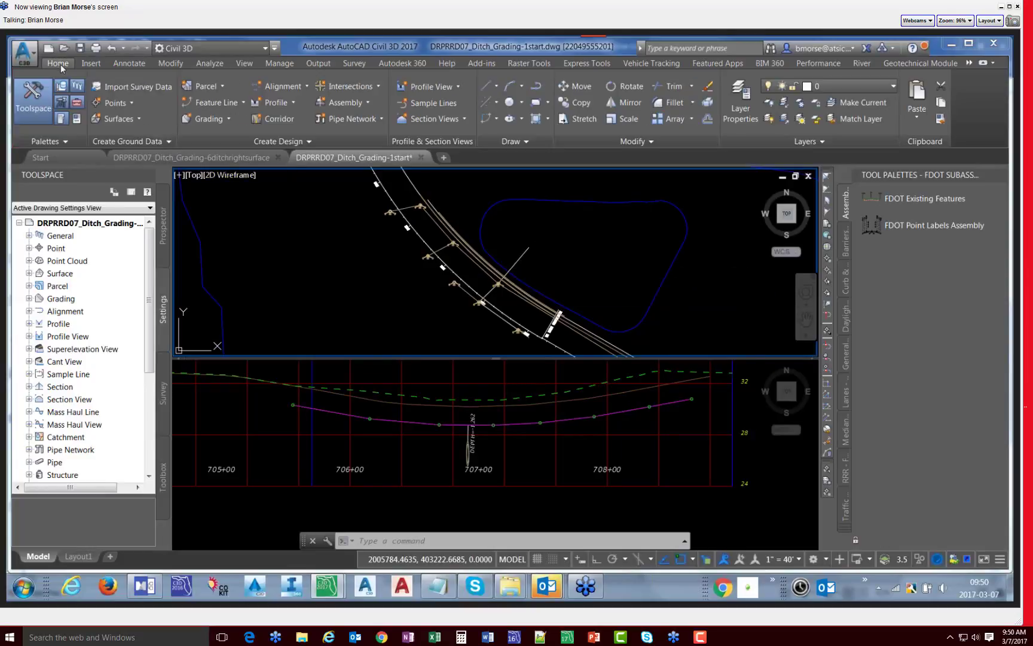
left_click(230, 121)
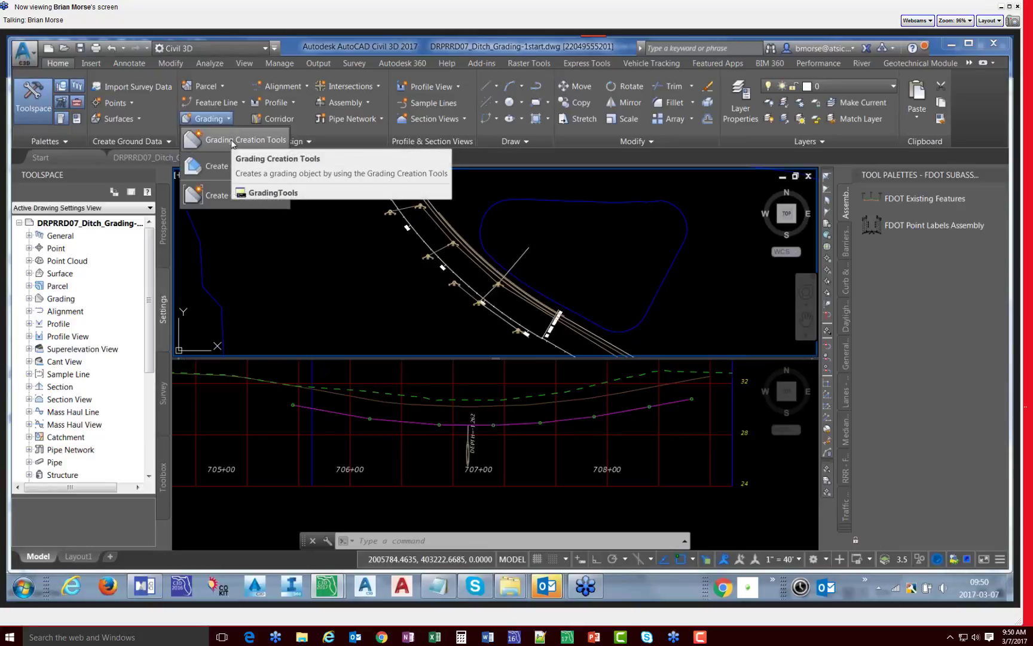
left_click(232, 142)
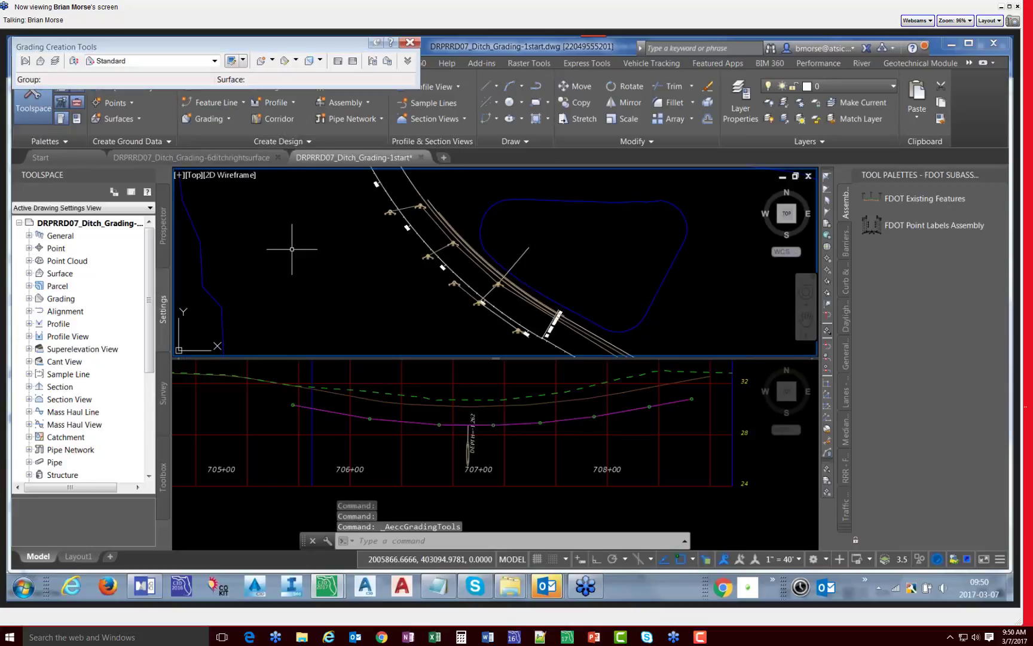
mouse_move(349, 291)
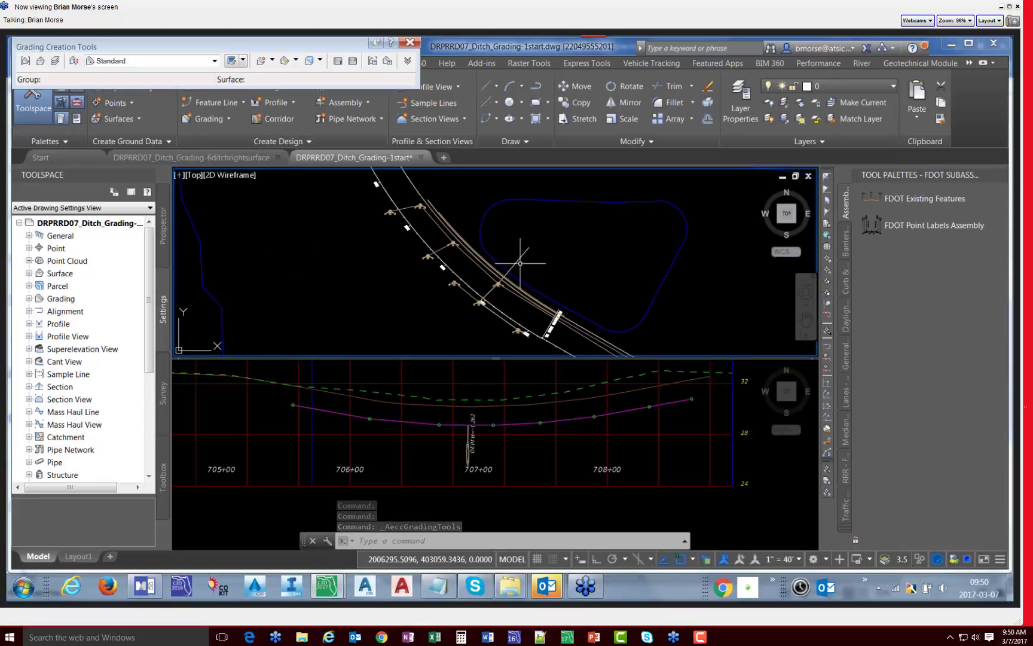
mouse_move(505, 271)
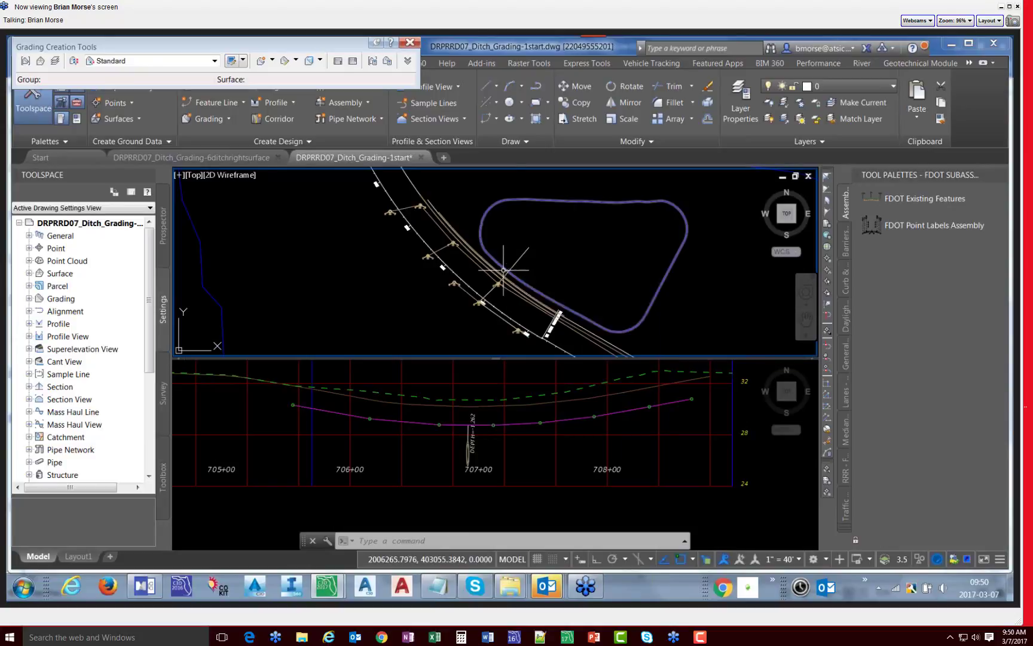
Step: Start a new grading group in the Ditch Right site and name it Ditch Right
left_click(25, 63)
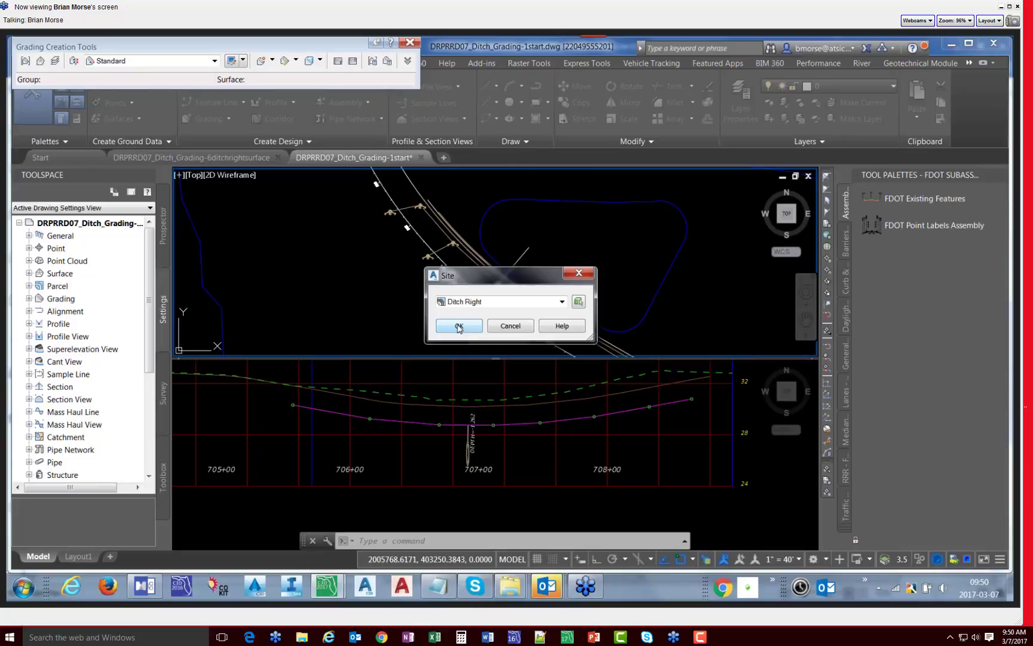
left_click(459, 327)
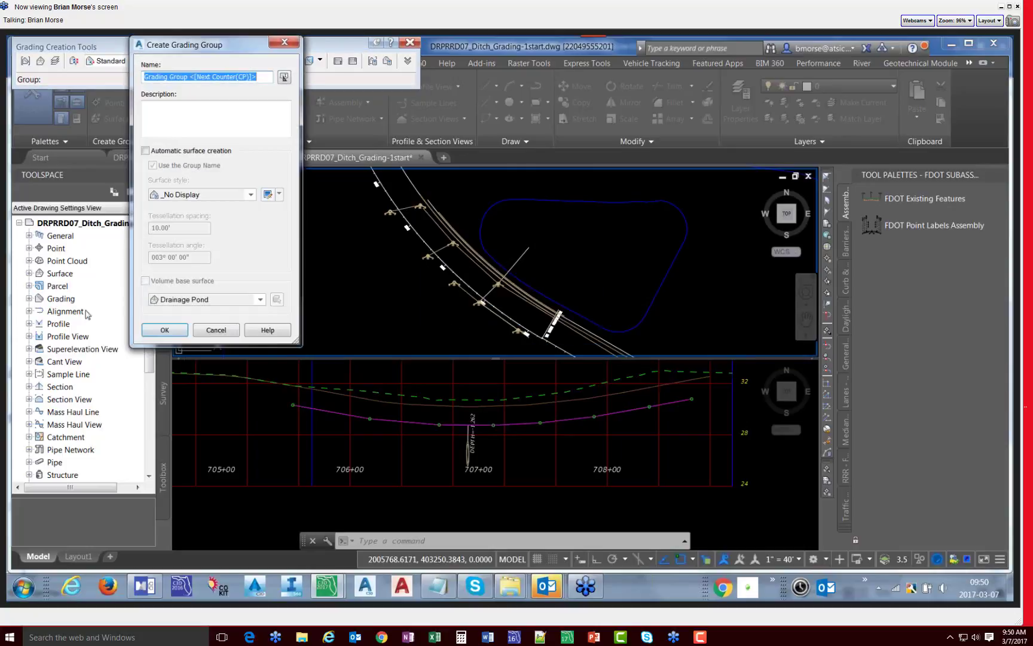
left_click_drag(214, 44, 353, 187)
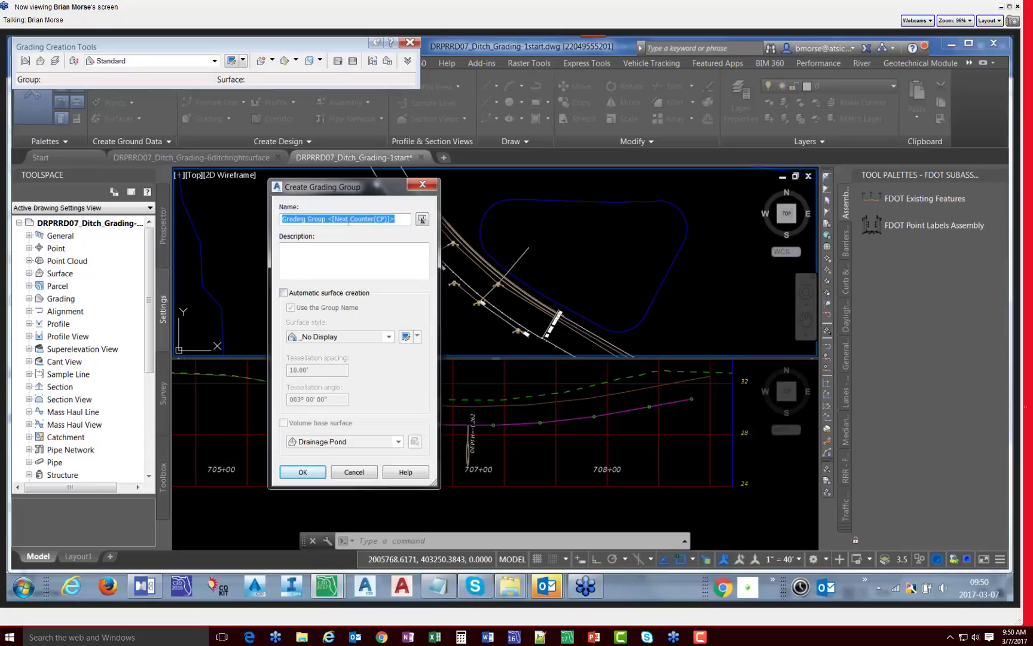
type("Ditch Right")
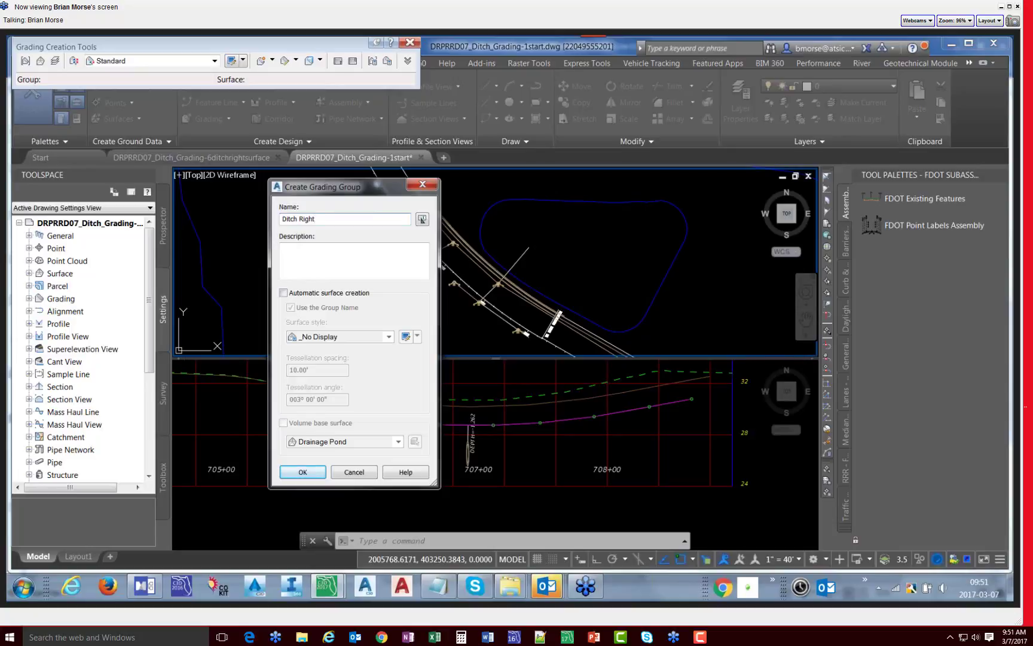
Step: Enable automatic surface creation for the grading group and set its volume base surface to SR61 - Existing
left_click(319, 294)
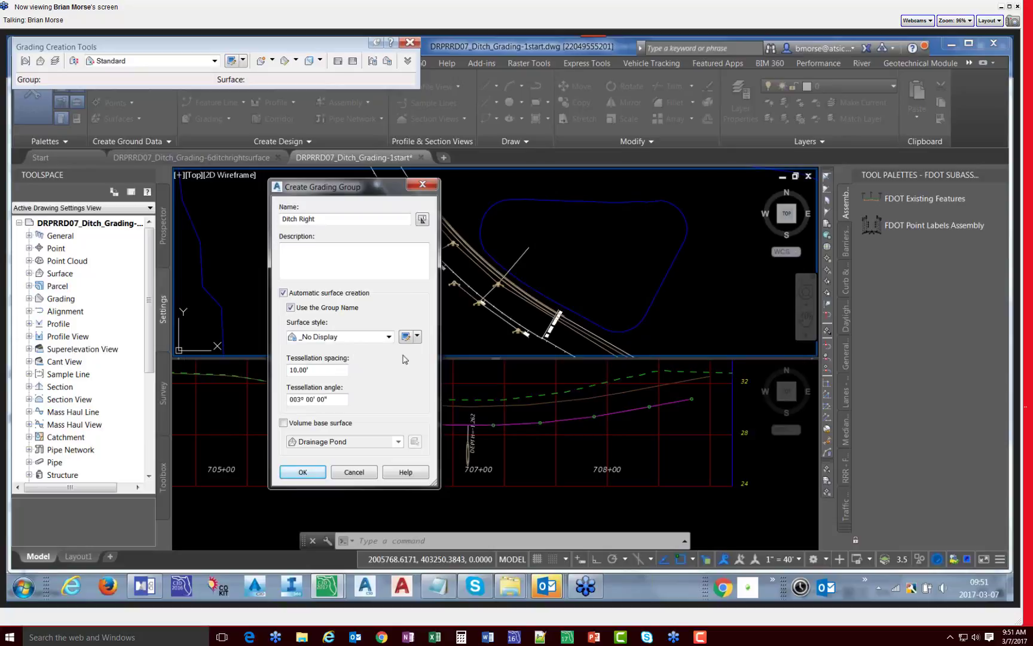
left_click(284, 424)
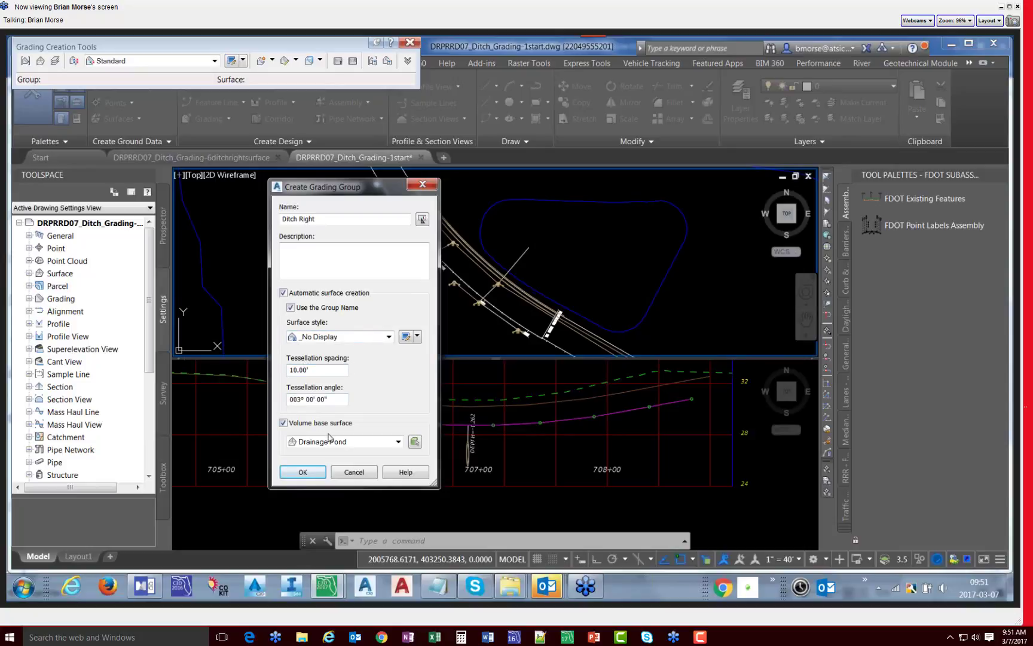
left_click(355, 443)
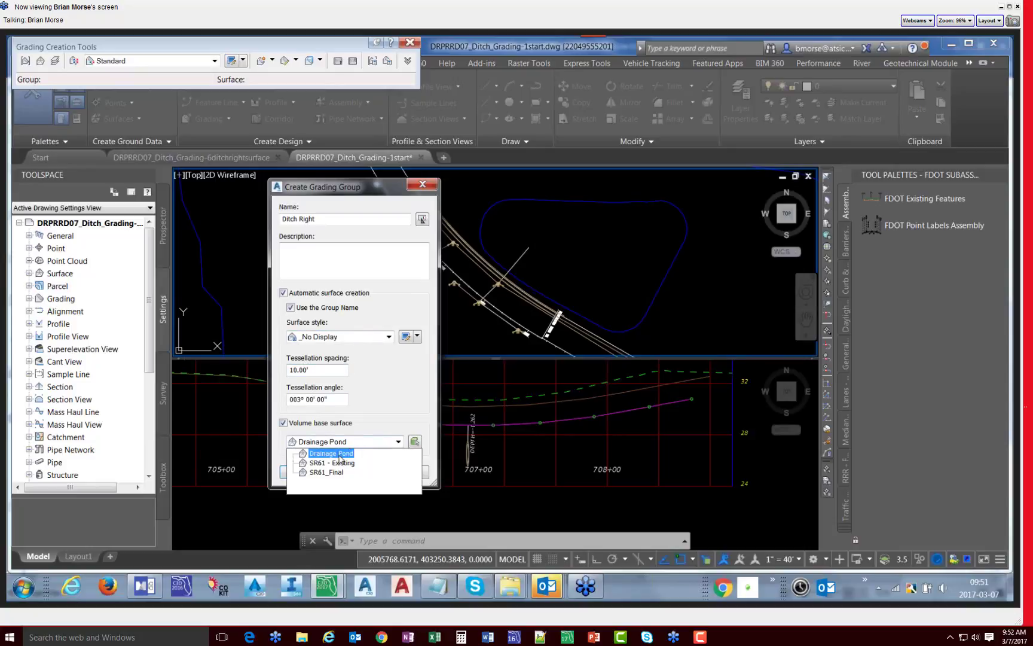
left_click(331, 463)
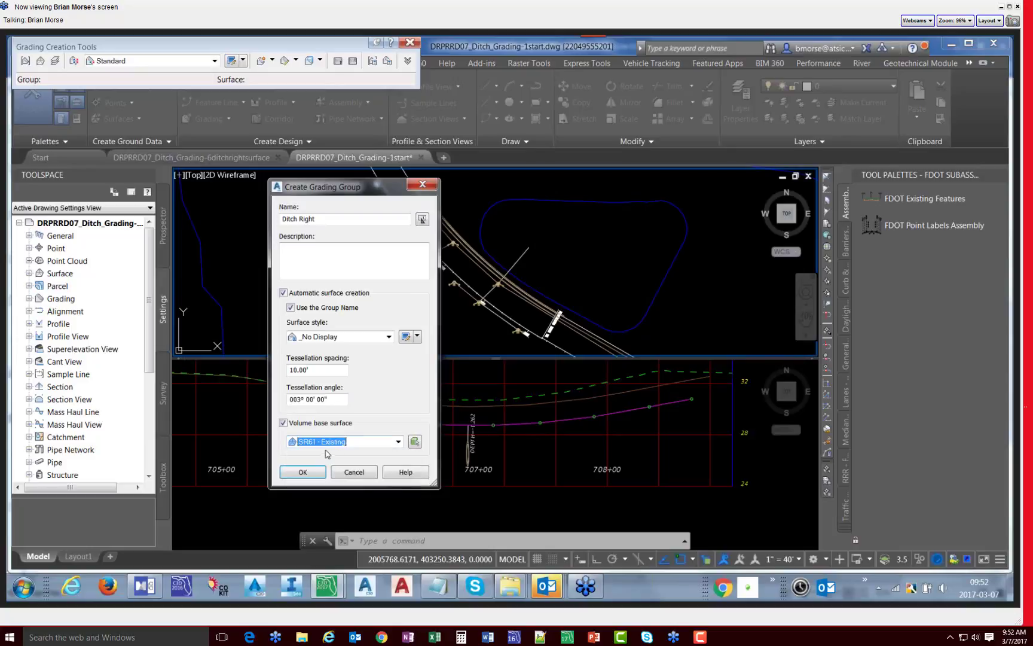
Step: Create the Ditch Right grading group with its TIN surface, and list the drawing's surfaces in Prospector
left_click(303, 477)
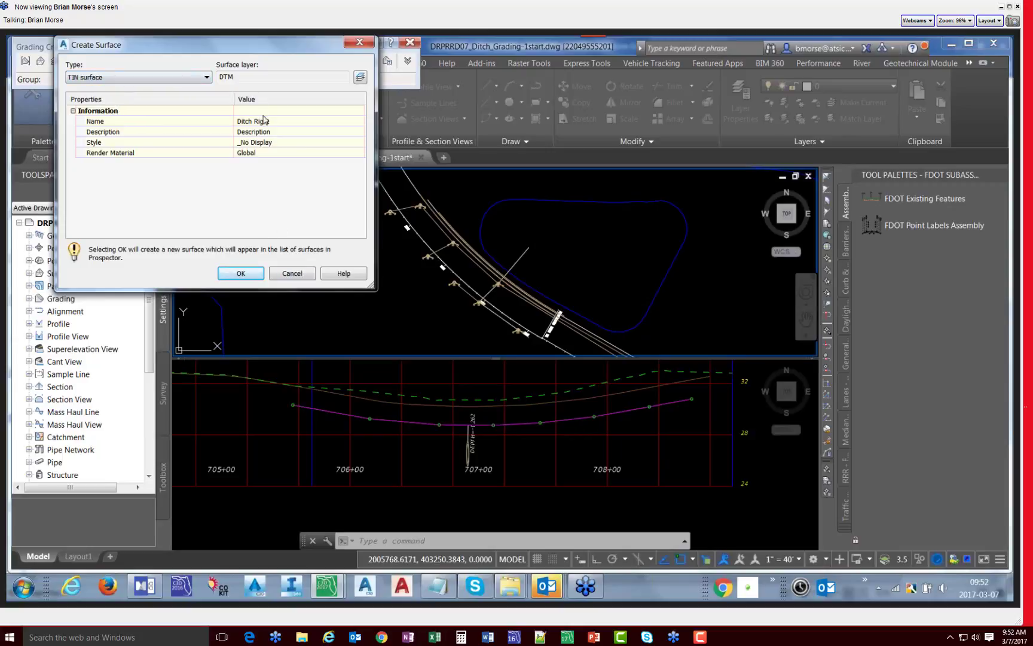
left_click(243, 273)
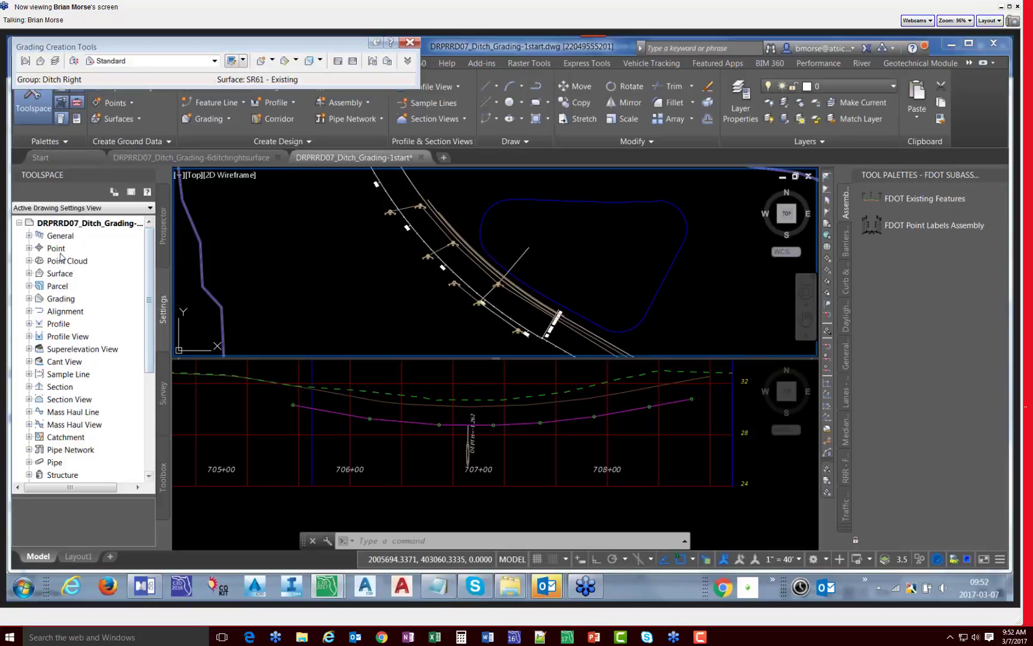
left_click(159, 243)
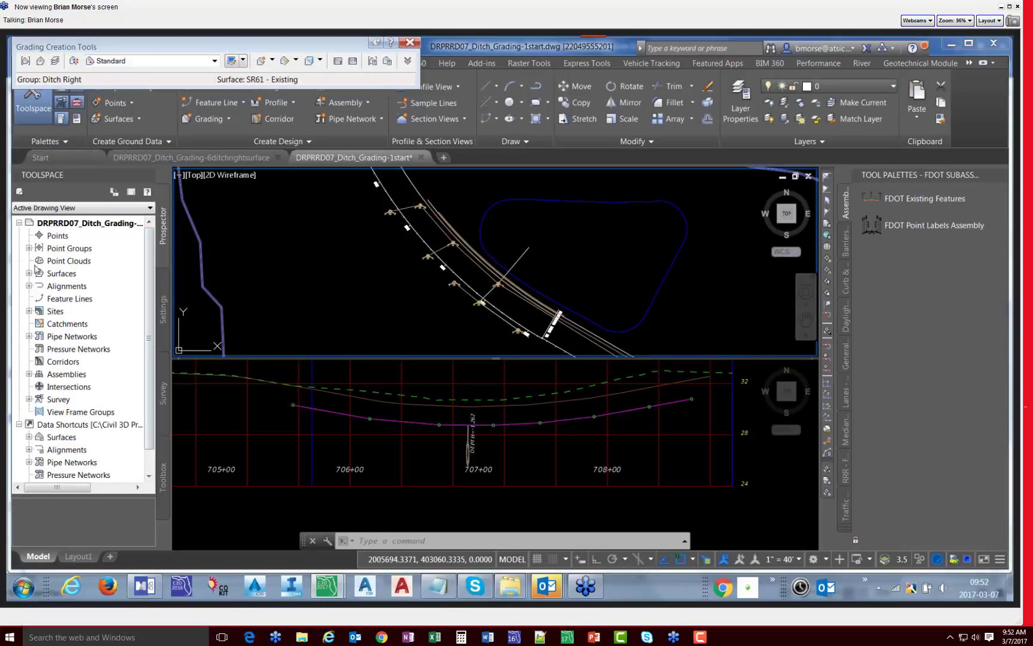
left_click(29, 273)
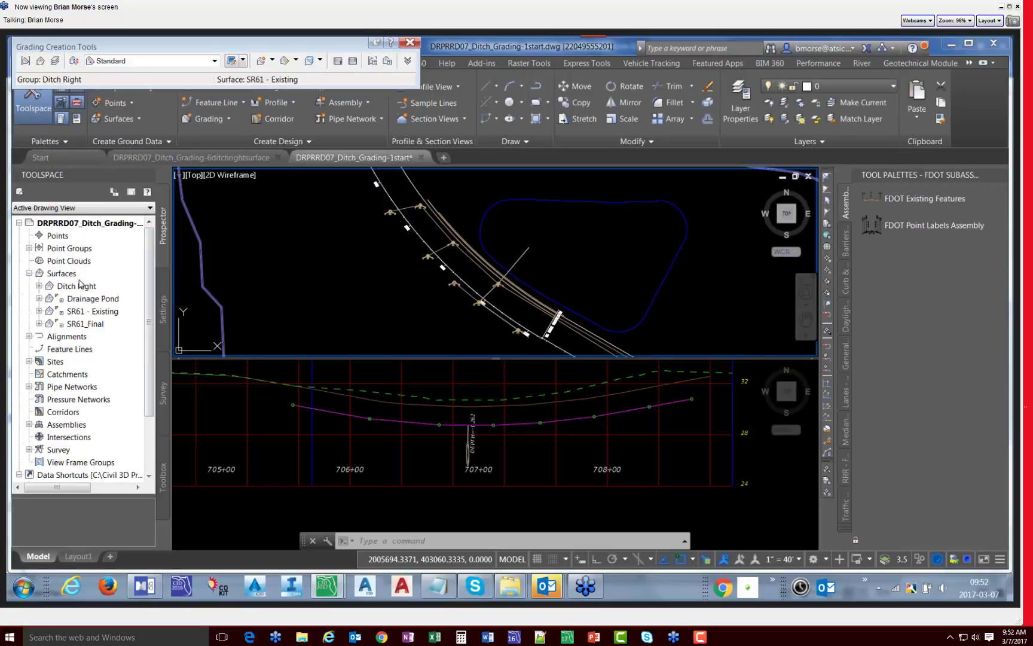
Step: Set the grading layer for the Ditch Right group to the drawing's Ditch layer
left_click(56, 61)
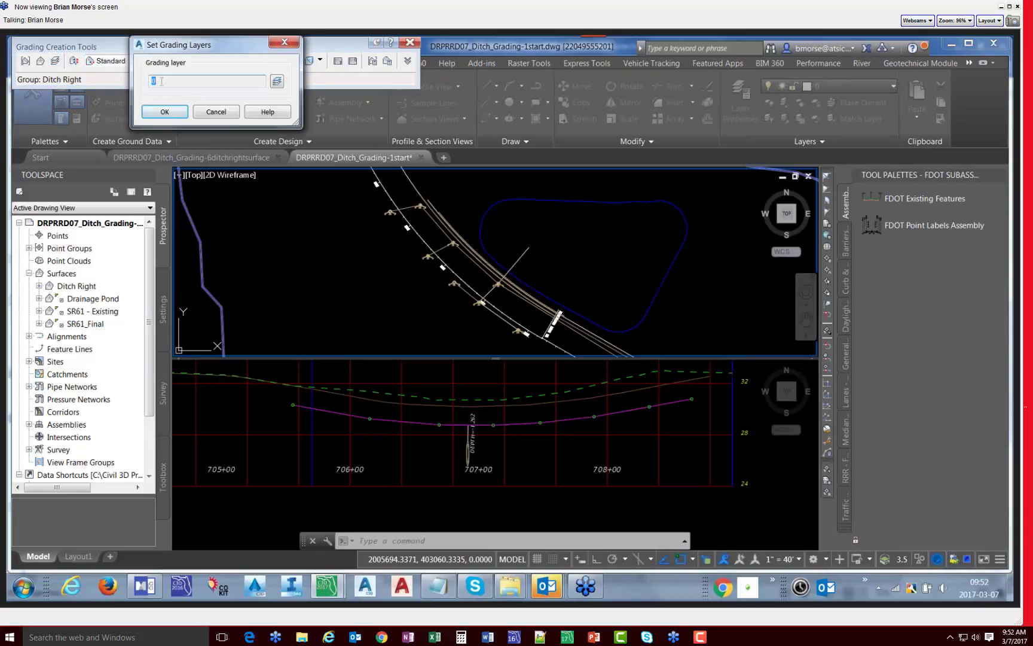
left_click(277, 81)
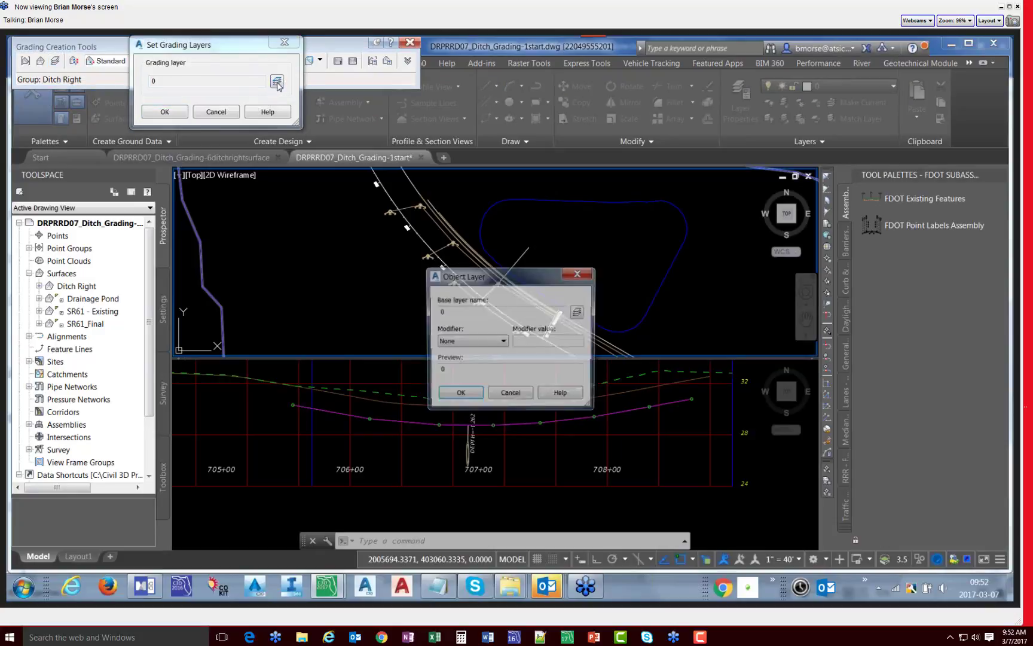
left_click(578, 312)
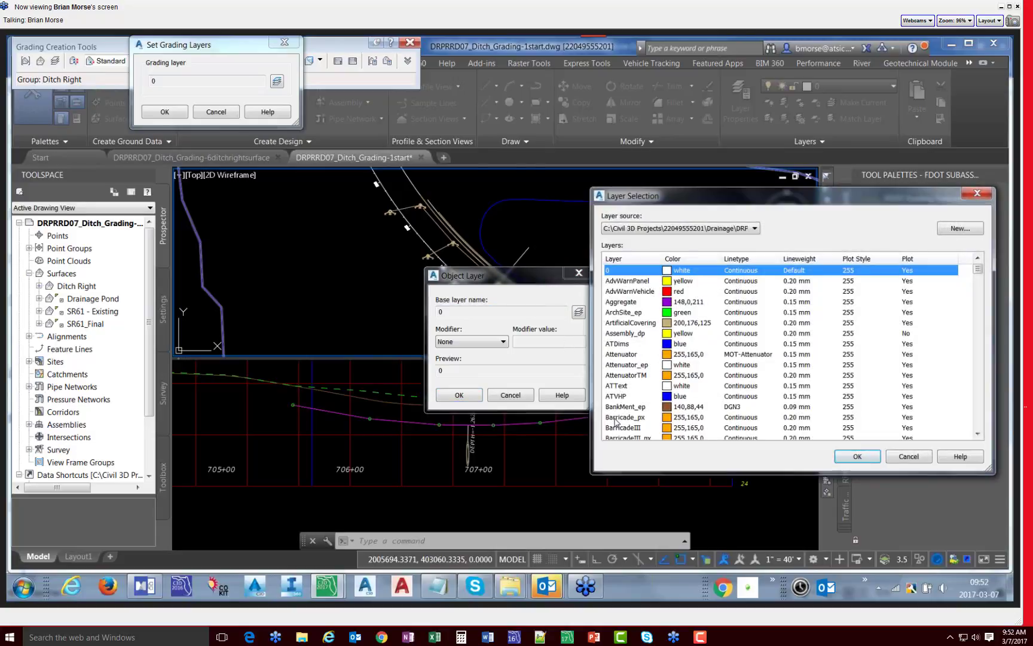
left_click(616, 418)
key("d")
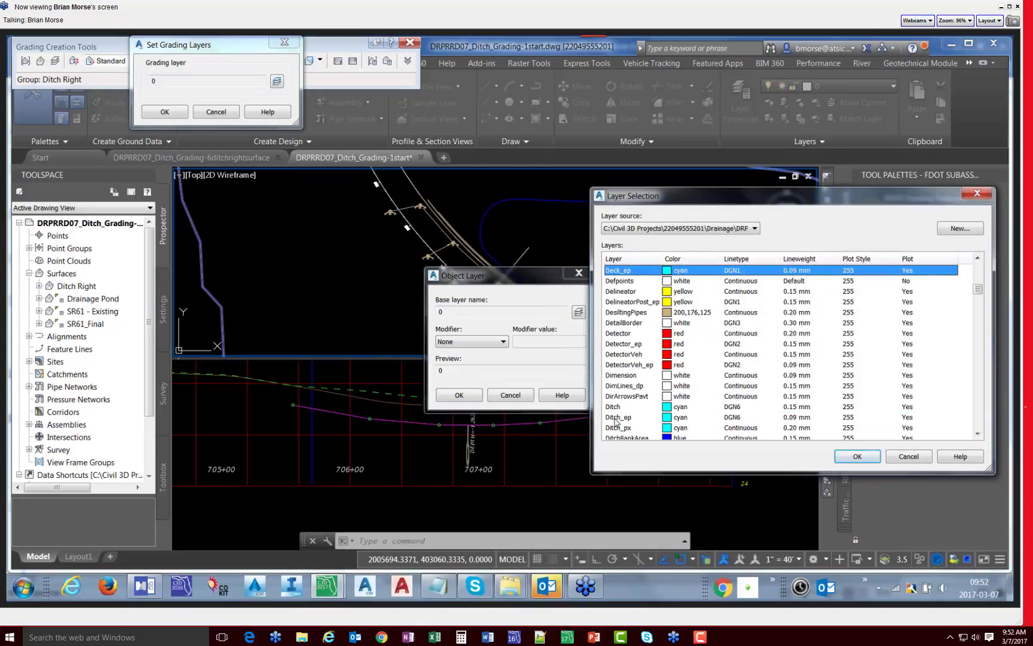
scroll(629, 398, "down", 2)
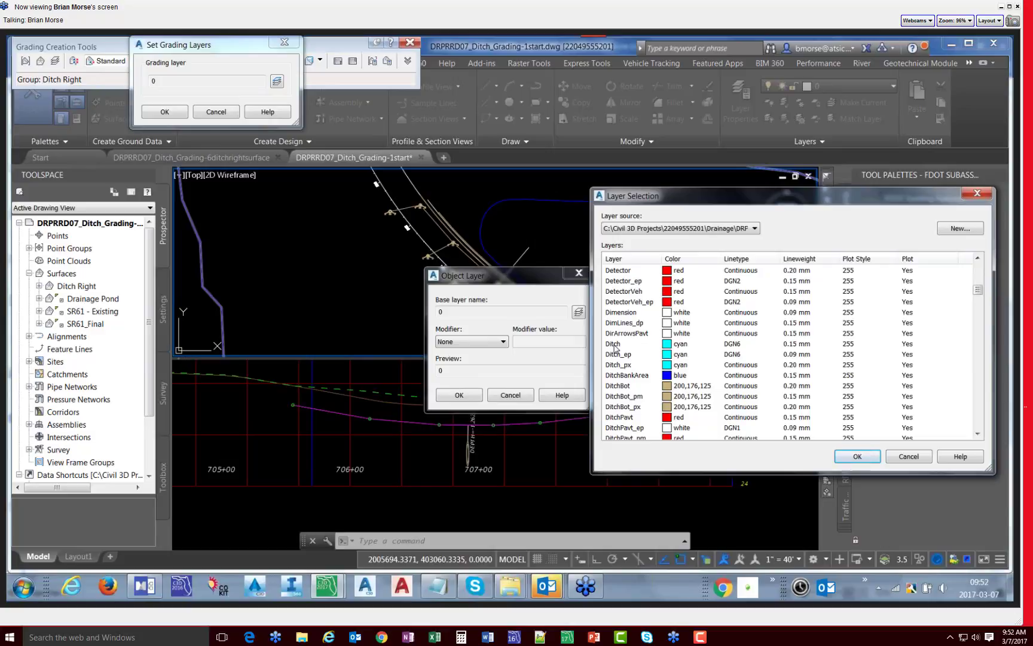
left_click(615, 344)
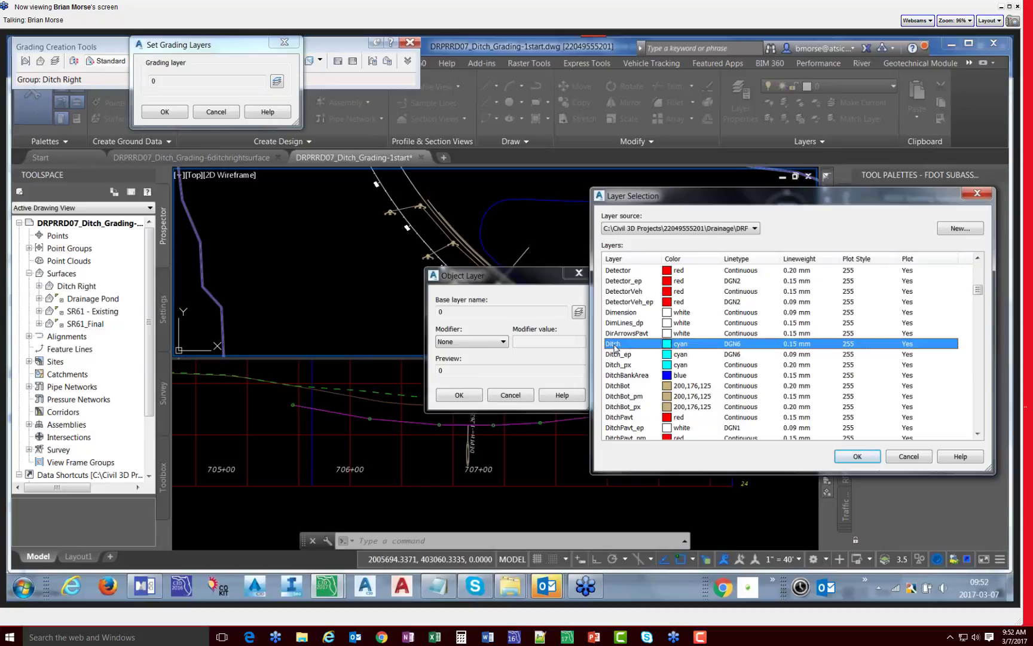
left_click(857, 456)
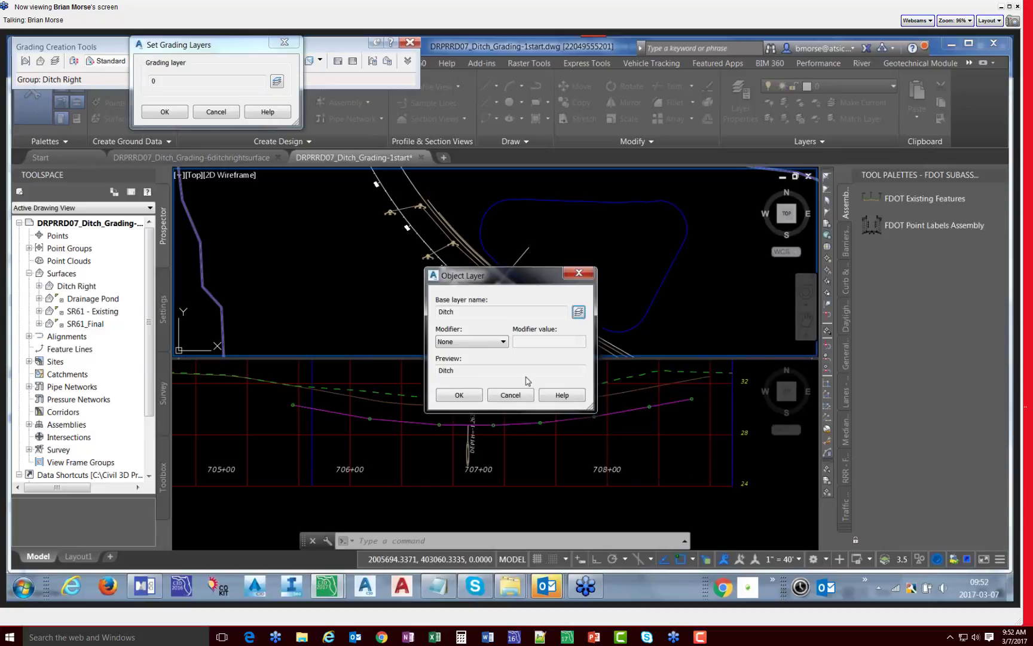
left_click(471, 395)
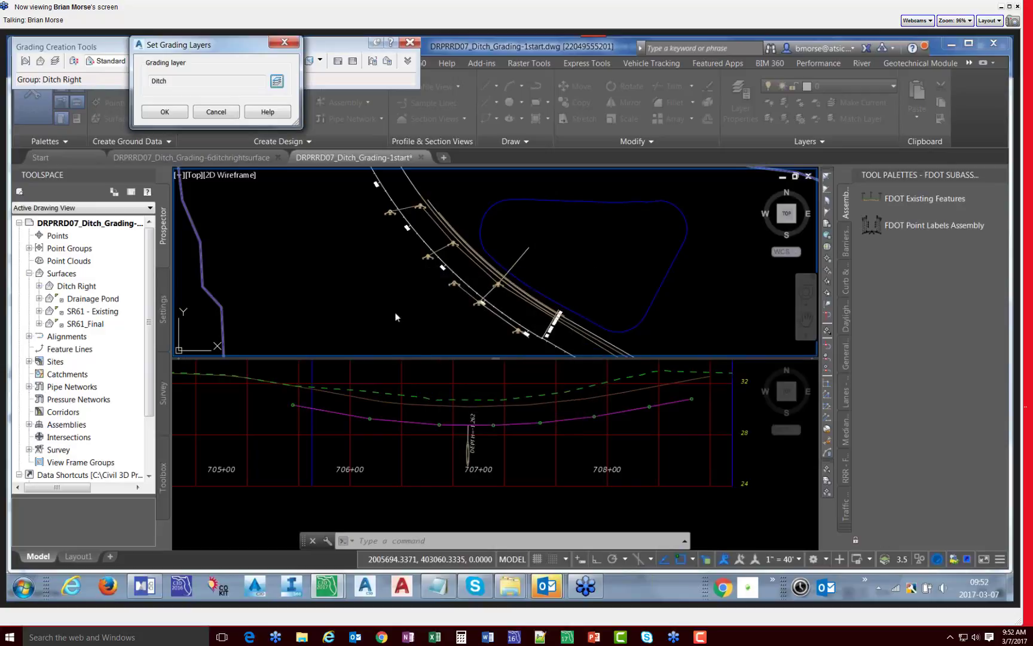
left_click(165, 111)
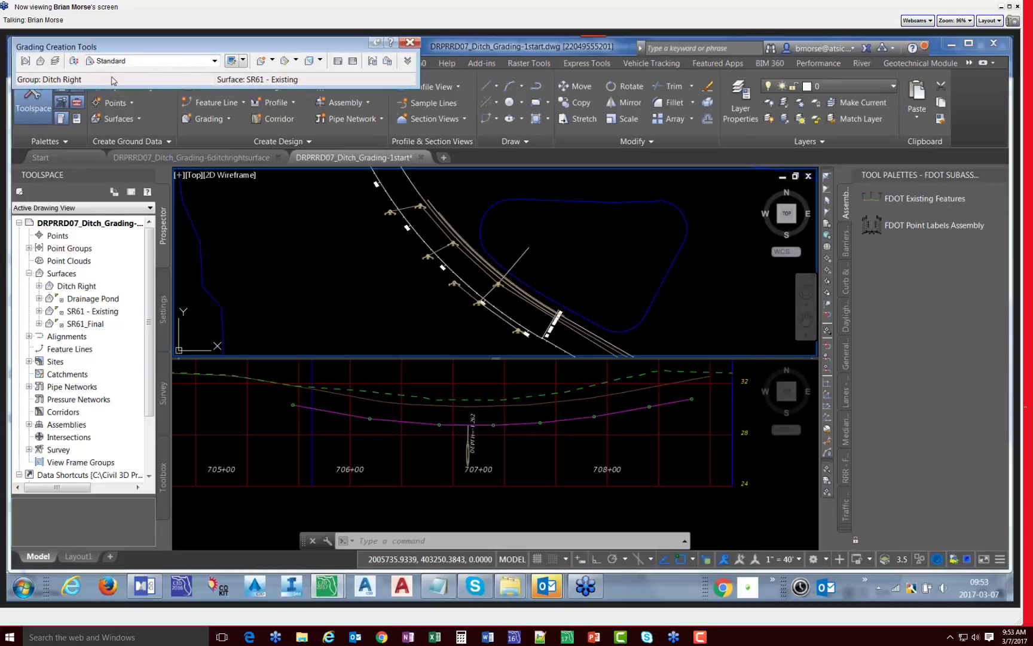
Step: Switch the grading criteria set to FDOT Grading Set and choose the 4_1 Slope to Surface criterion
left_click(73, 62)
left_click(489, 302)
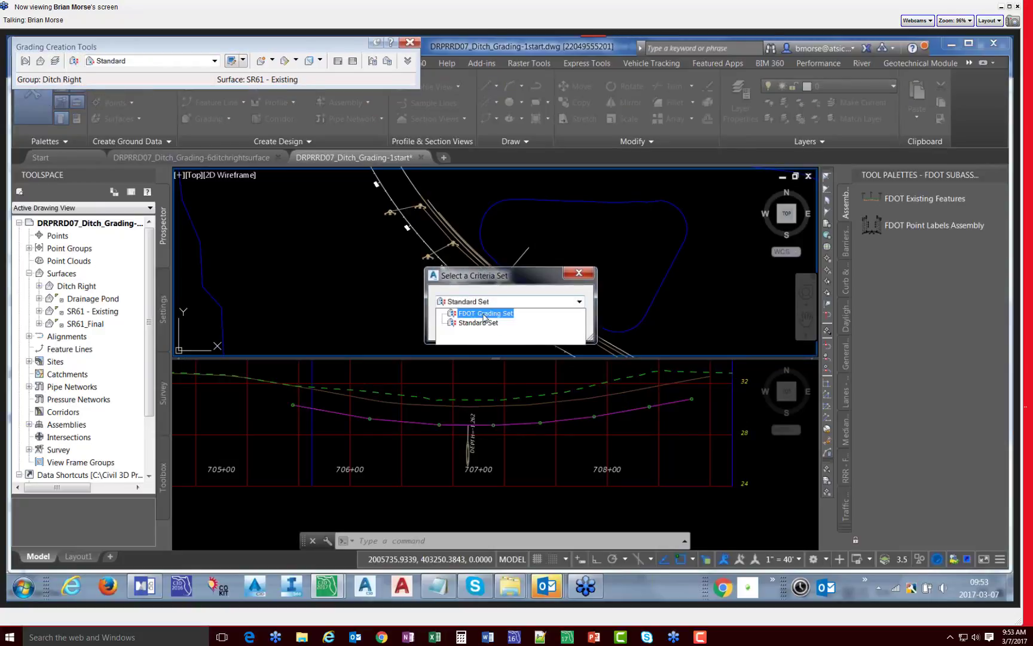
left_click(484, 315)
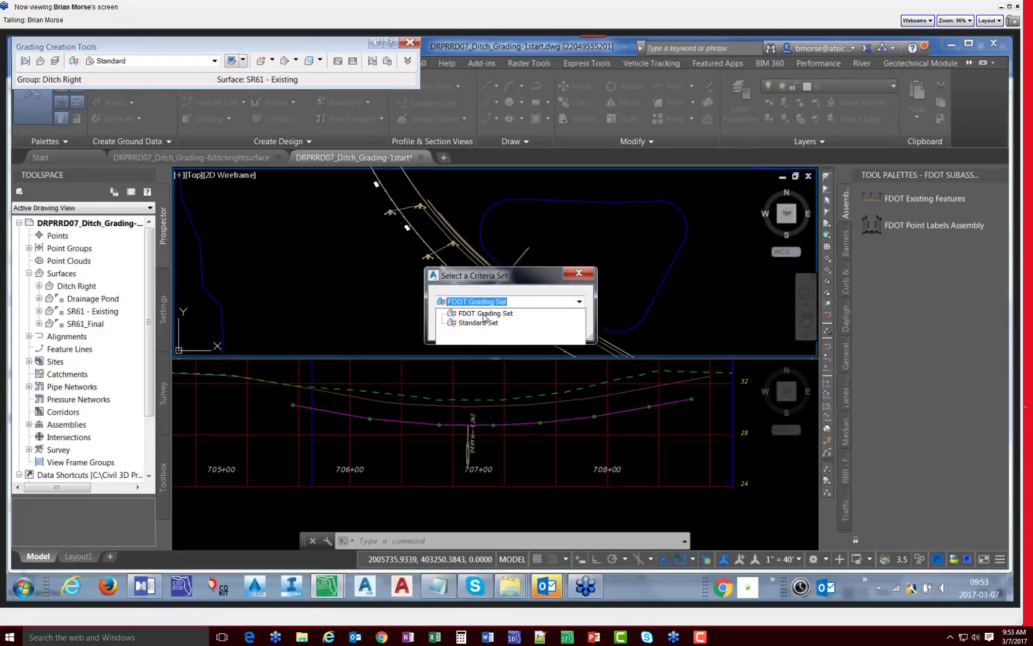
left_click(469, 328)
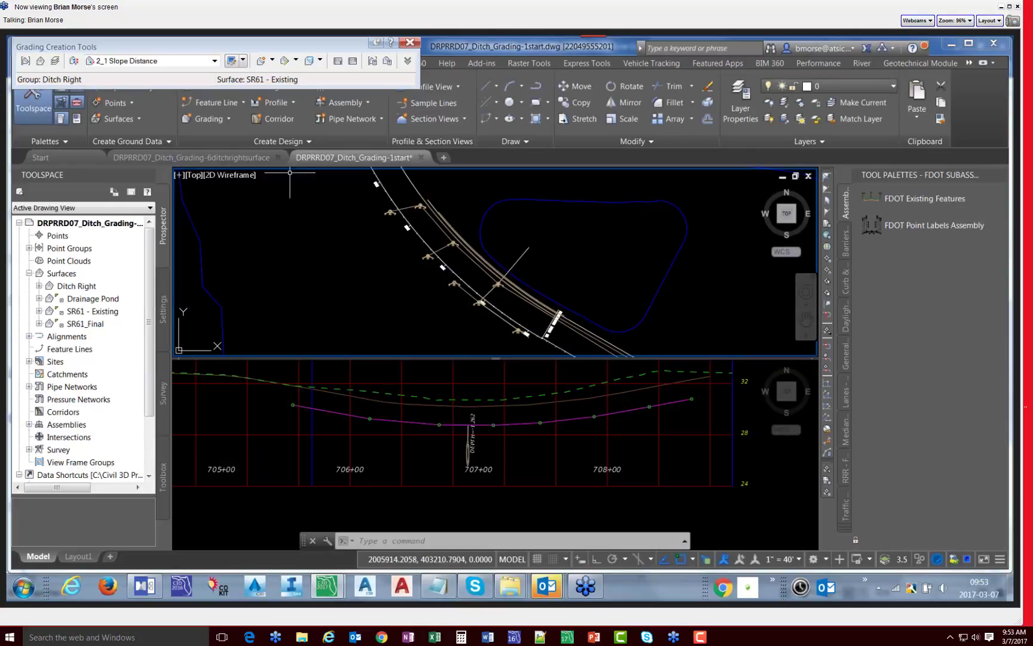
left_click(214, 61)
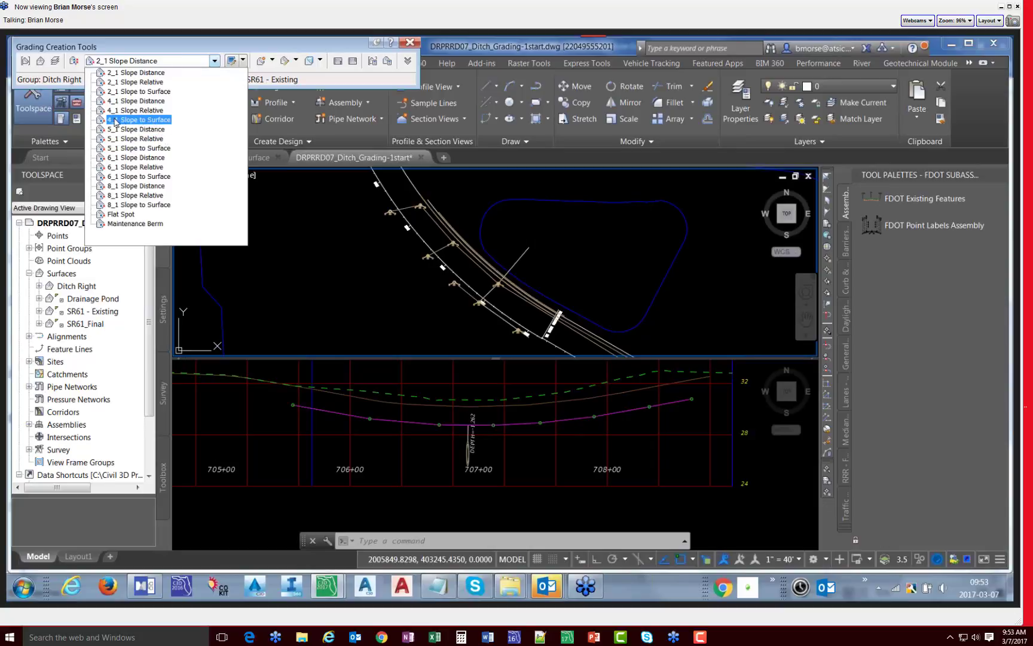
left_click(154, 121)
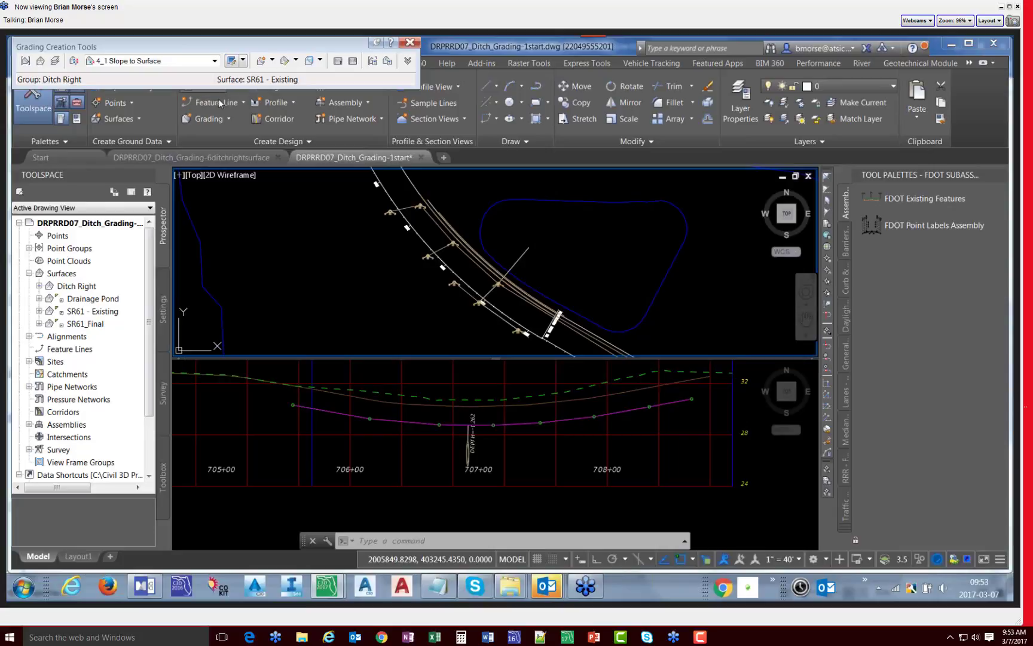
Step: Create a grading from the ditch bottom feature line nearest the pond, sloping toward the pond along its entire length
left_click(272, 60)
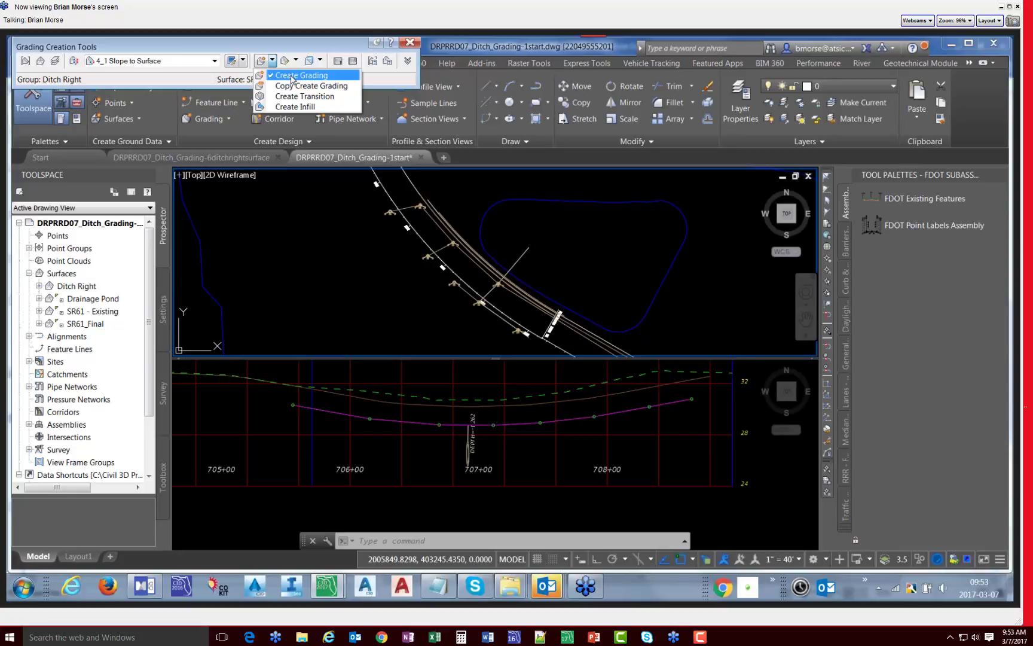
left_click(292, 76)
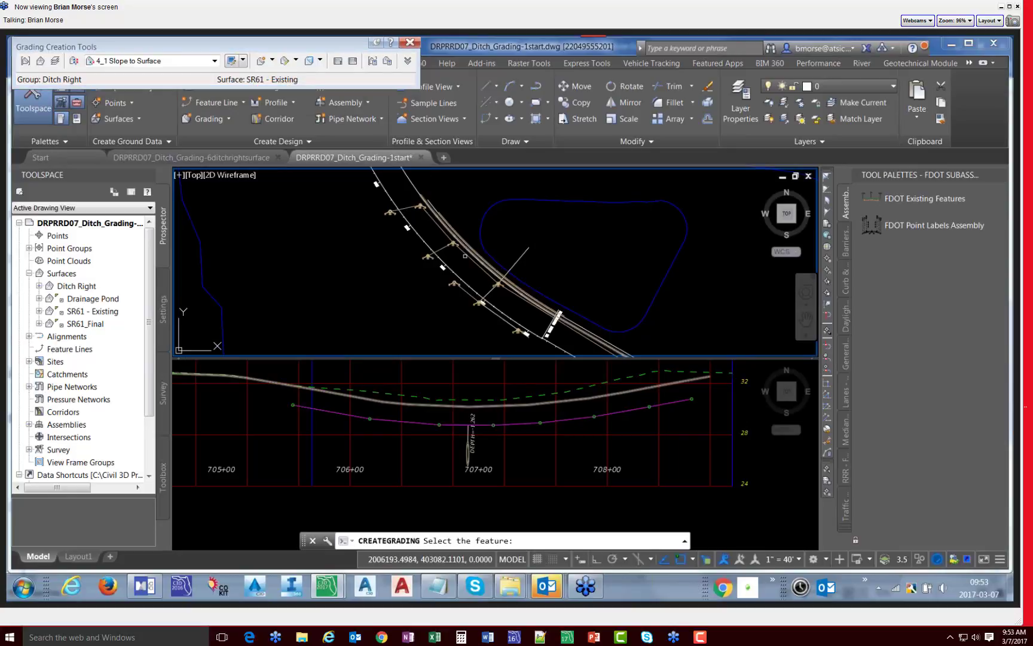
scroll(480, 291, "up", 5)
scroll(480, 291, "up", 2)
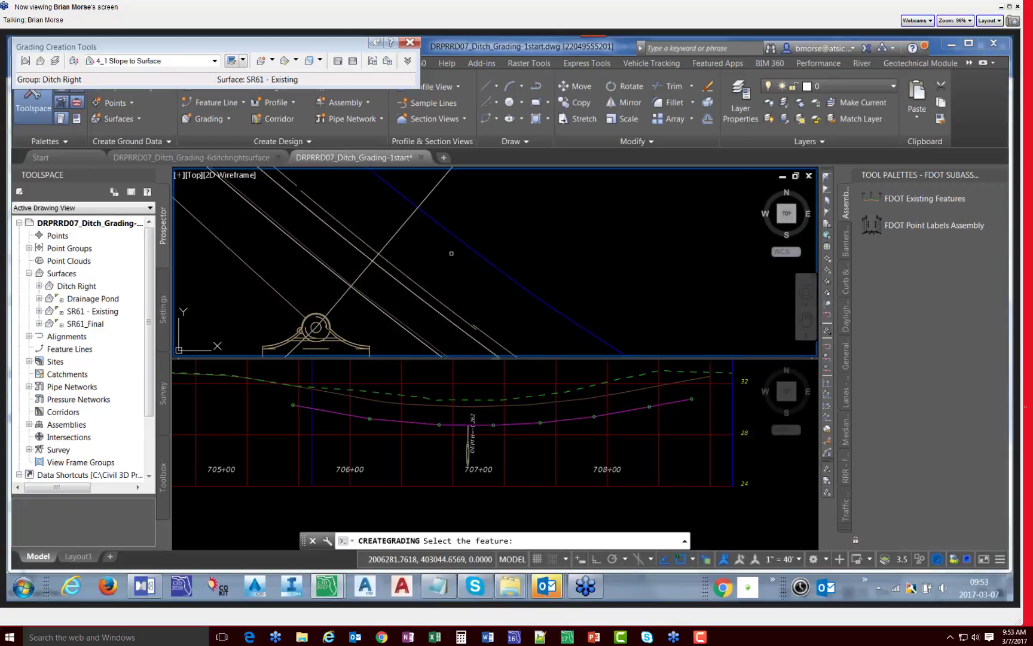
left_click(407, 269)
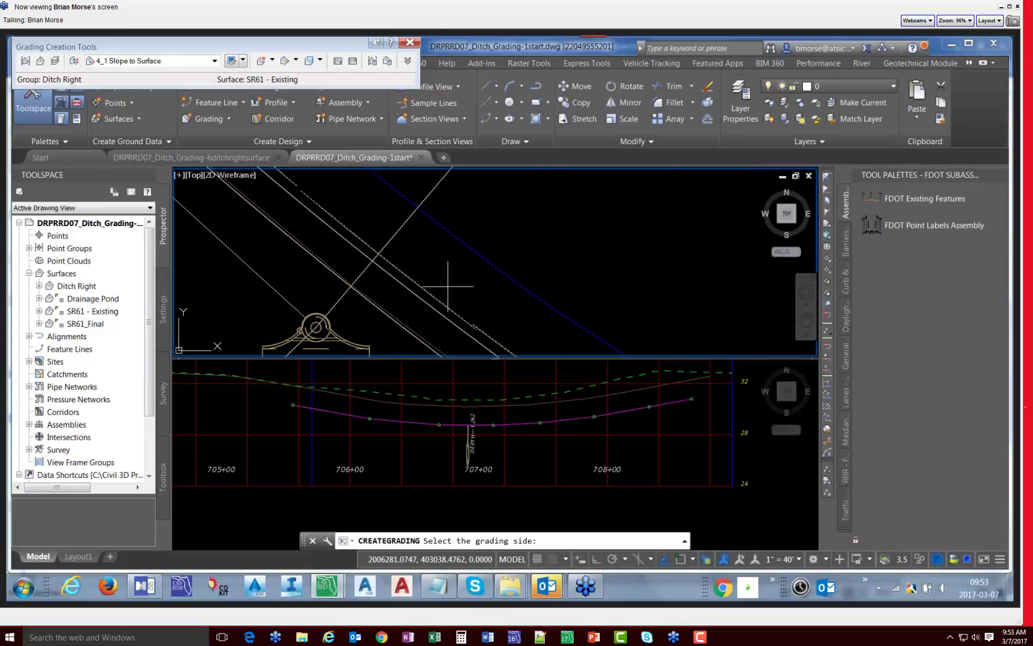
left_click(449, 283)
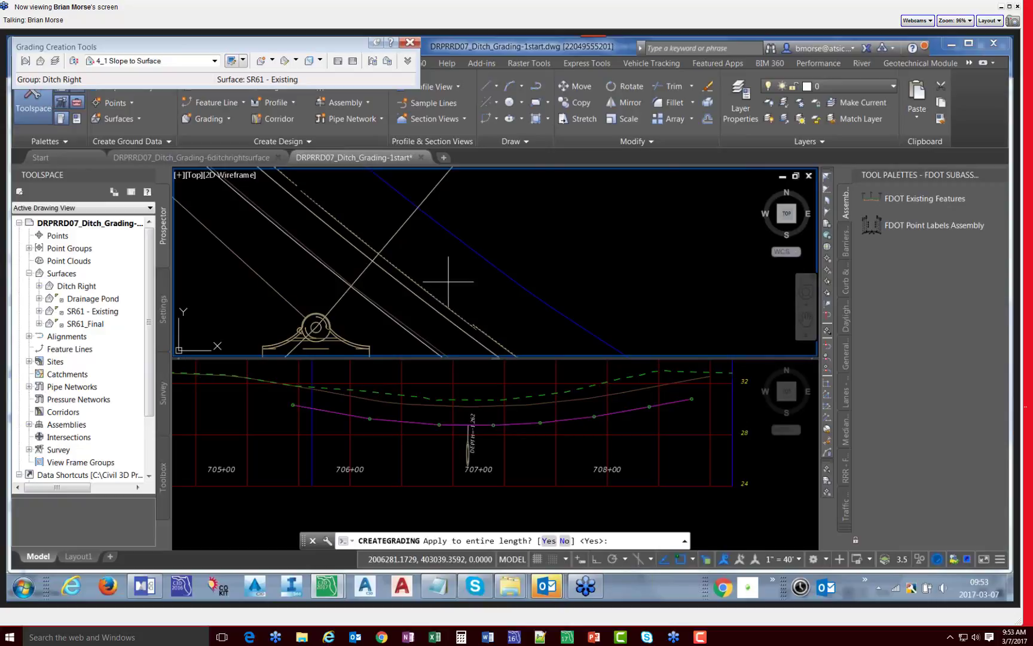
key("Return")
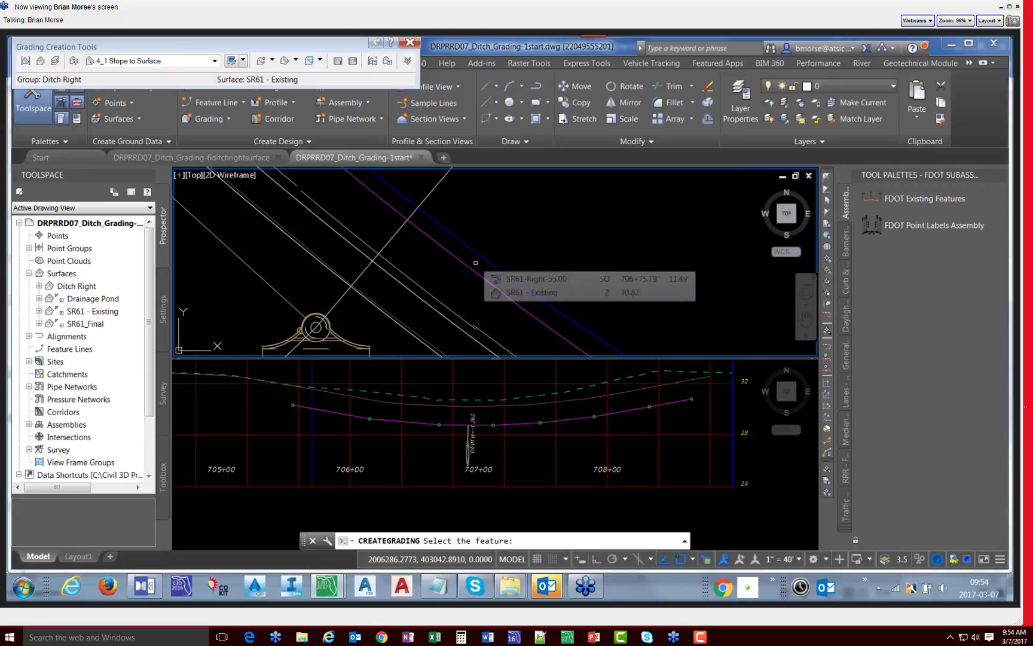
Step: Examine the new grading's daylight line and both of its ends beside the pond, and end the grading command
scroll(494, 251, "down", 5)
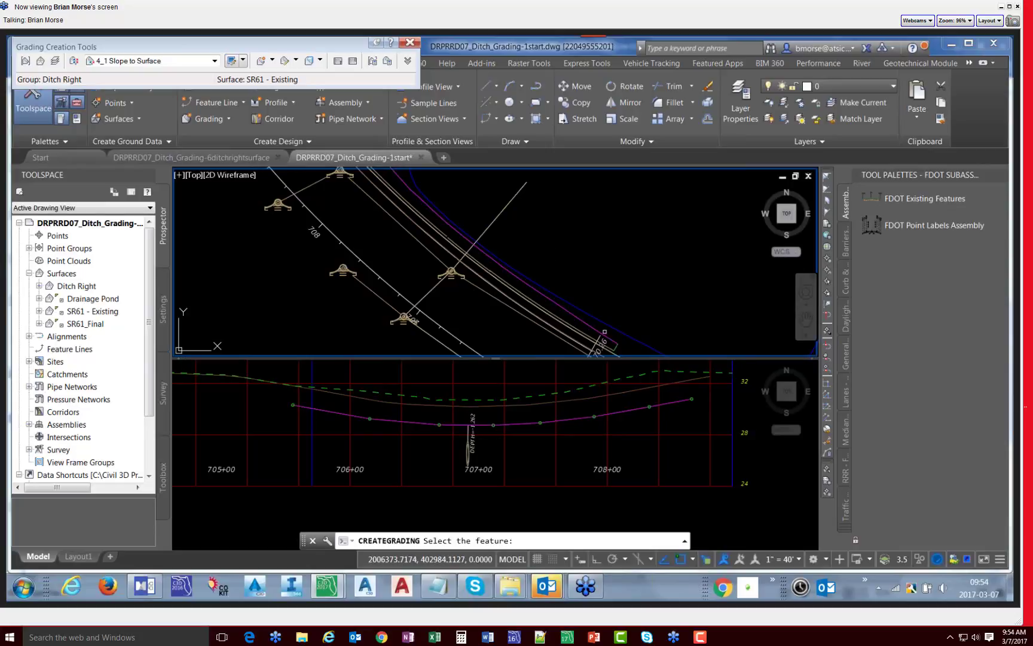
scroll(616, 335, "up", 6)
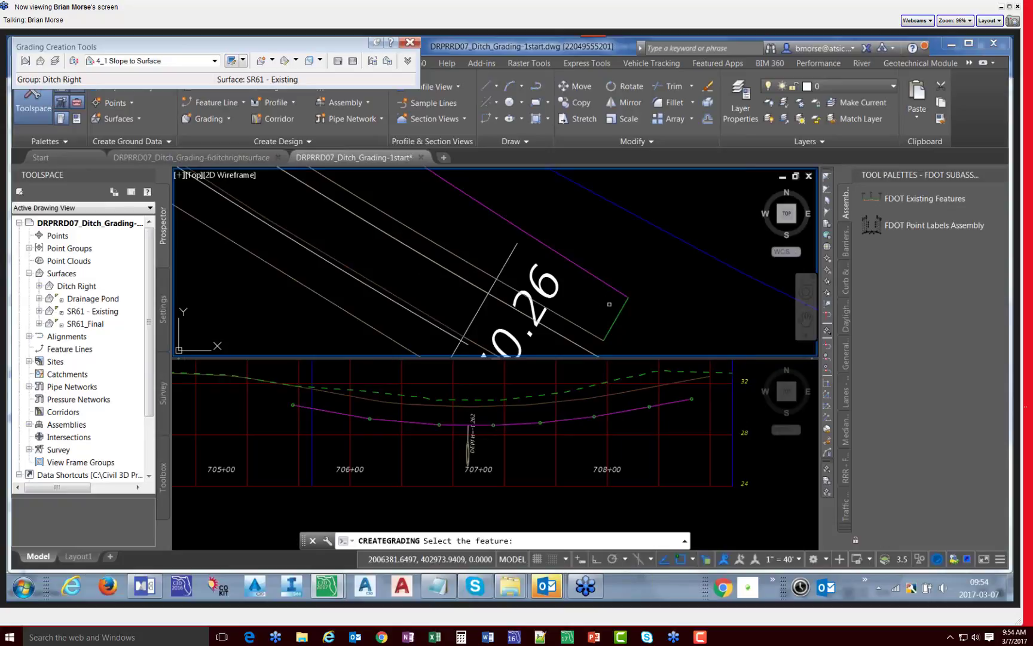
scroll(595, 298, "down", 4)
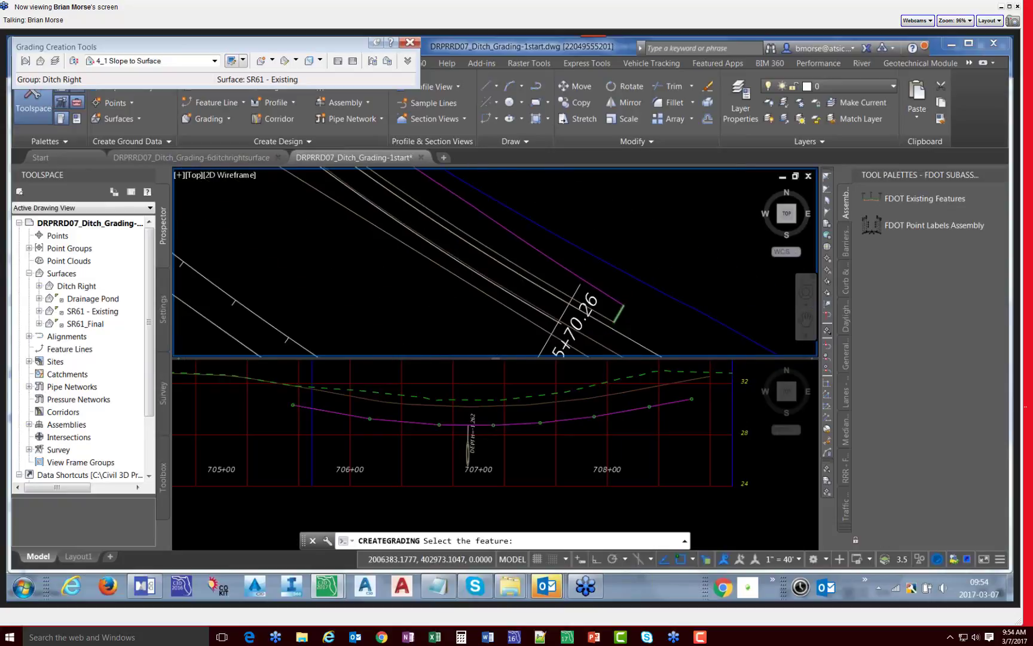
scroll(470, 213, "down", 3)
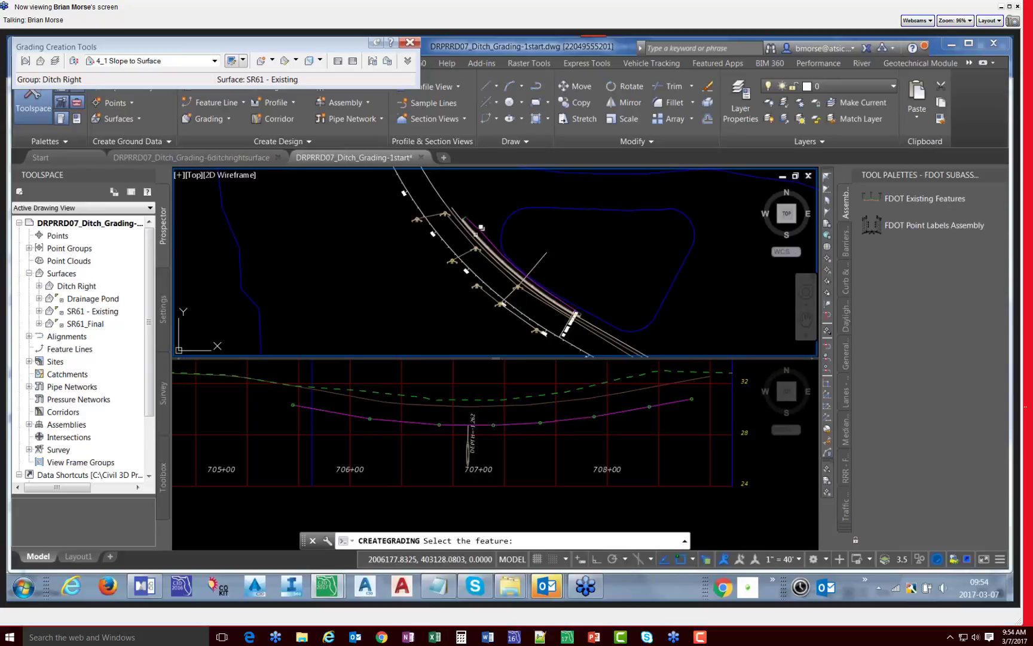
scroll(470, 213, "up", 3)
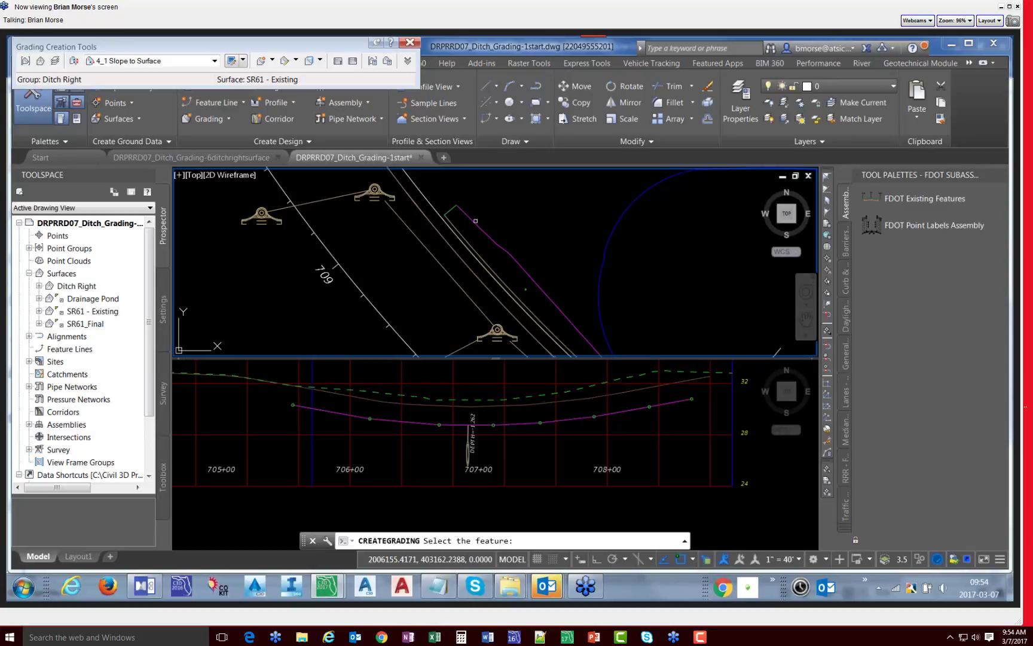
scroll(508, 219, "down", 2)
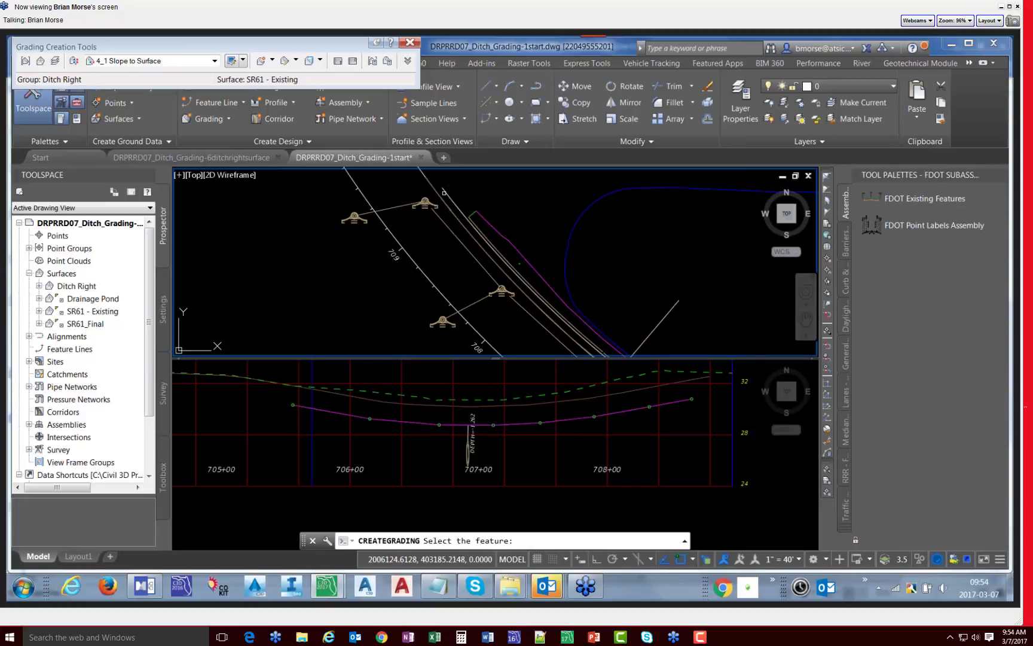
scroll(447, 199, "down", 2)
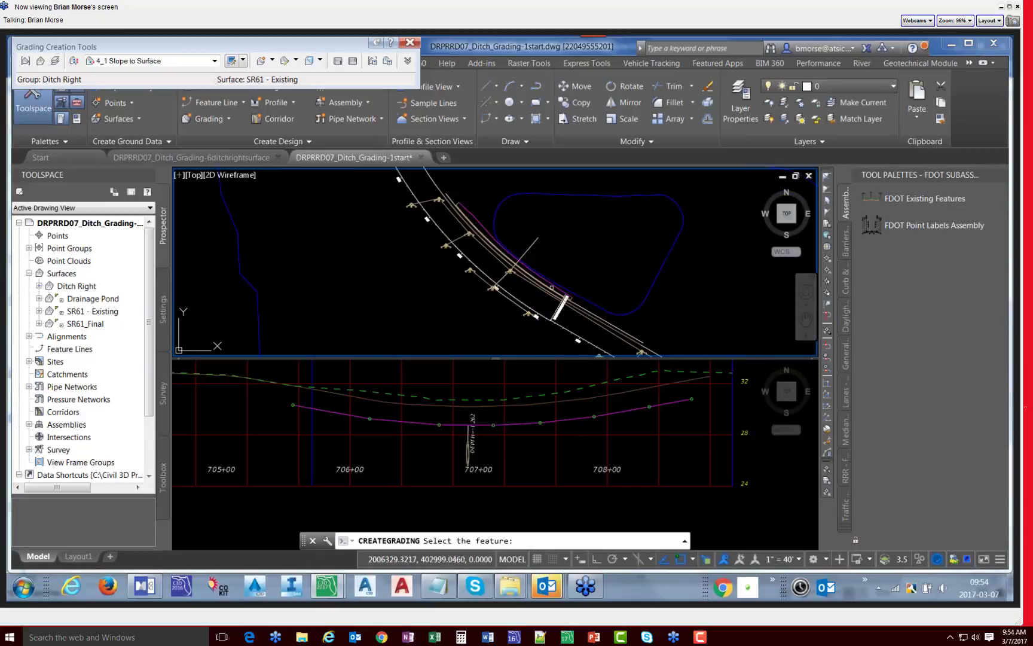
scroll(560, 293, "up", 2)
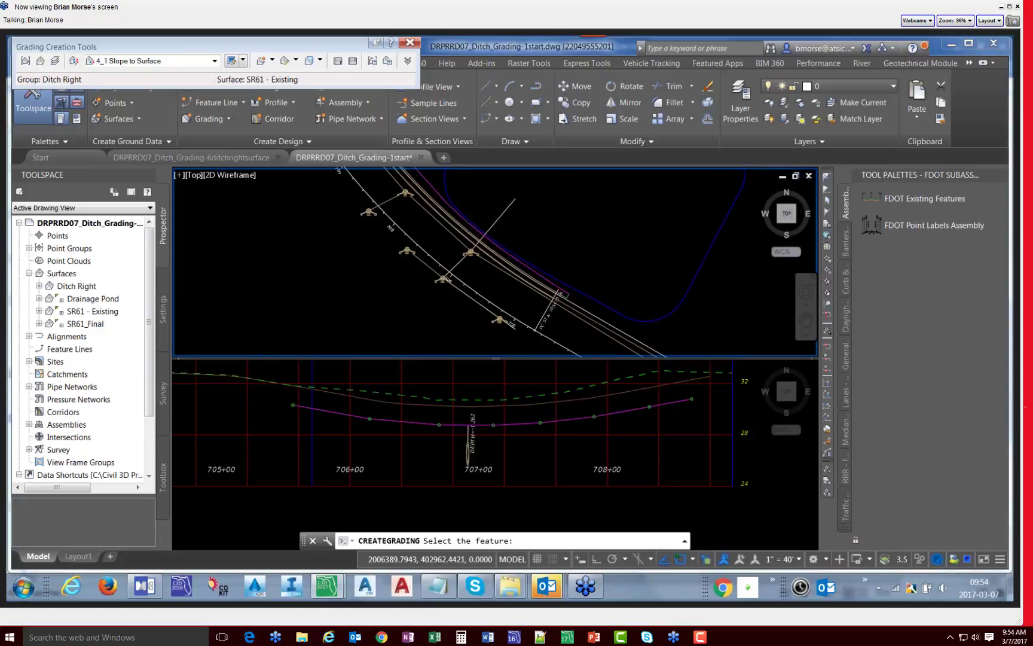
scroll(559, 293, "up", 2)
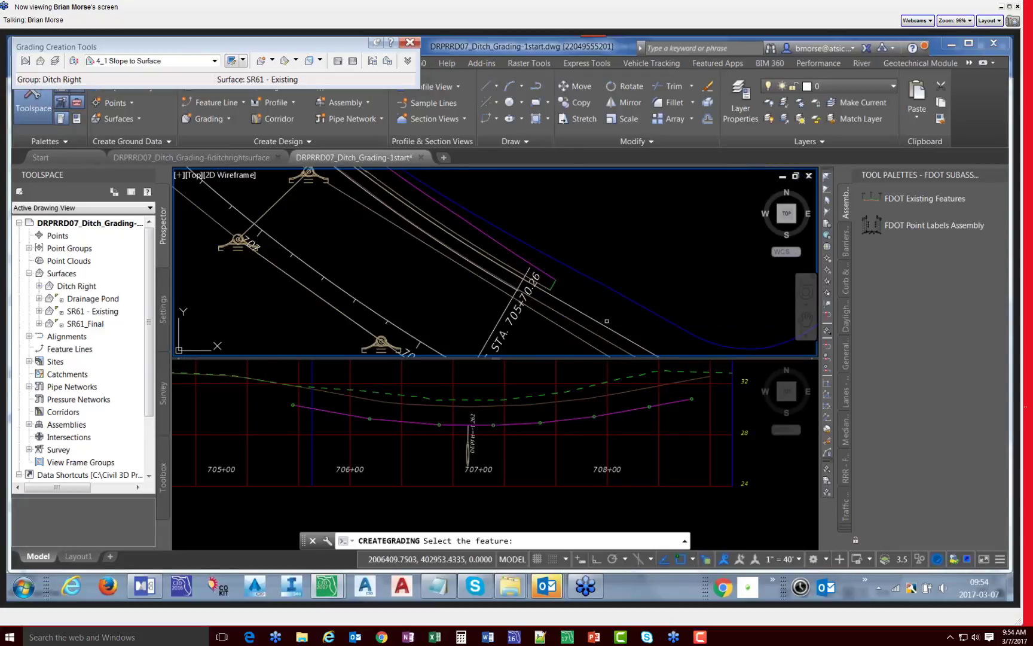
scroll(572, 289, "down", 3)
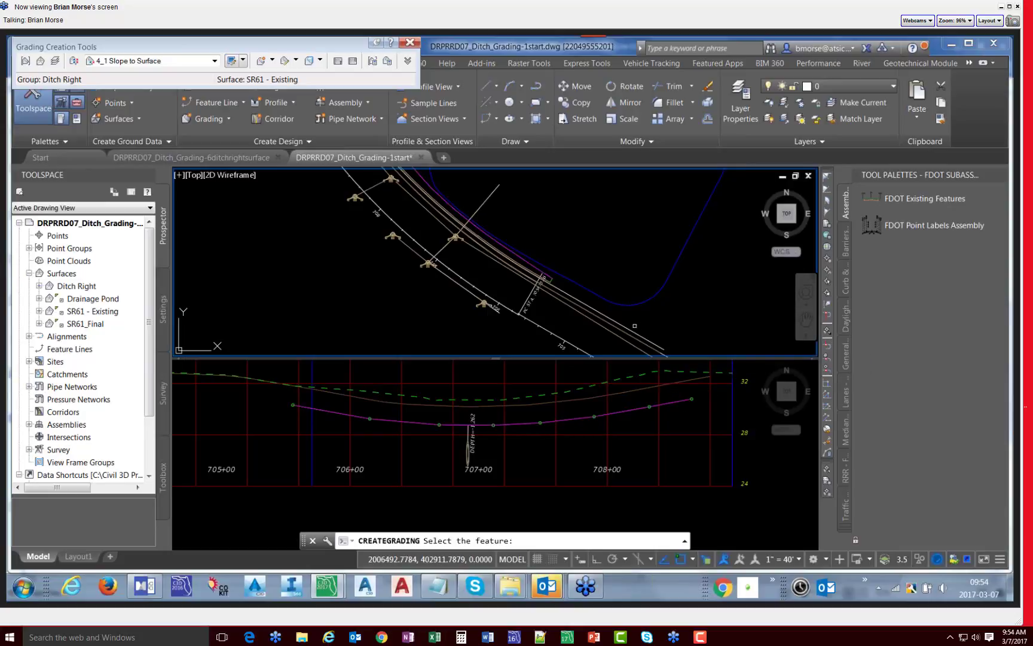
scroll(527, 283, "up", 3)
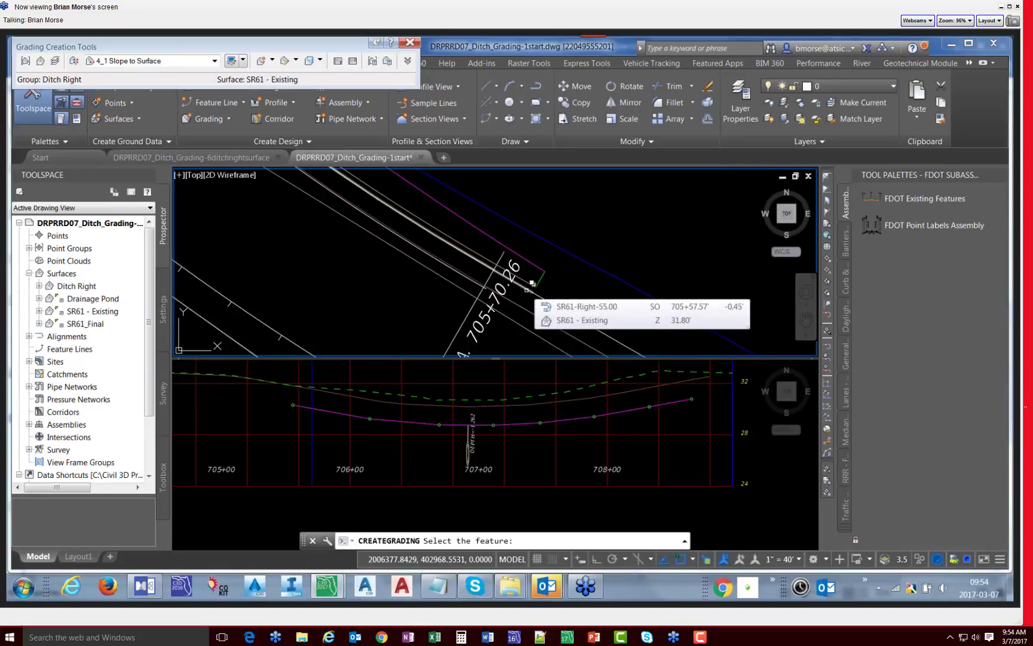
scroll(556, 291, "down", 2)
scroll(555, 290, "down", 2)
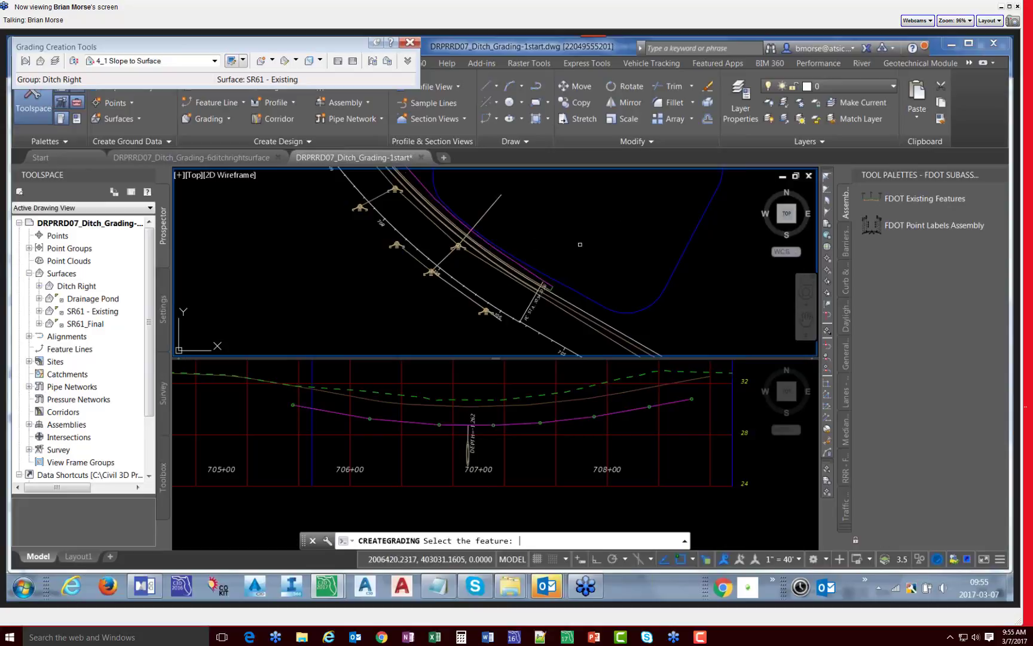
key("Escape")
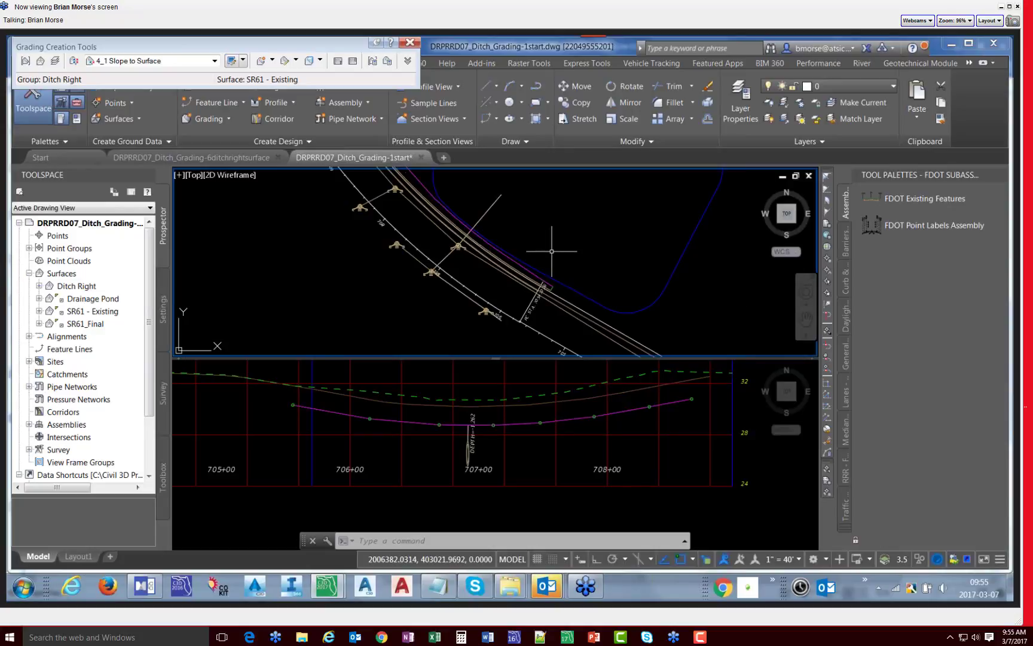
scroll(563, 311, "down", 2)
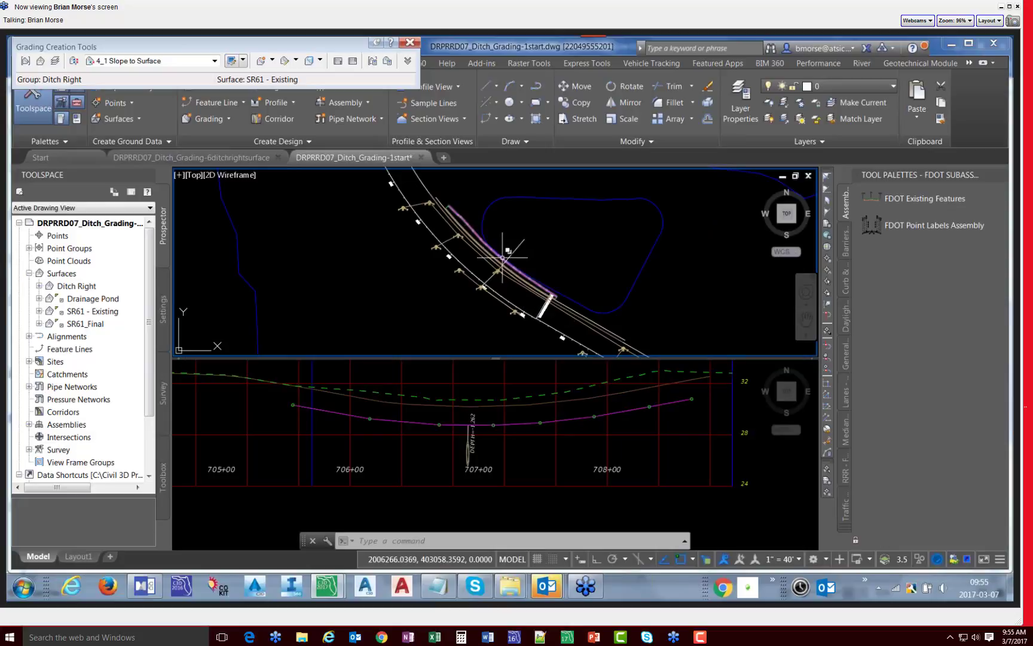
scroll(502, 257, "up", 1)
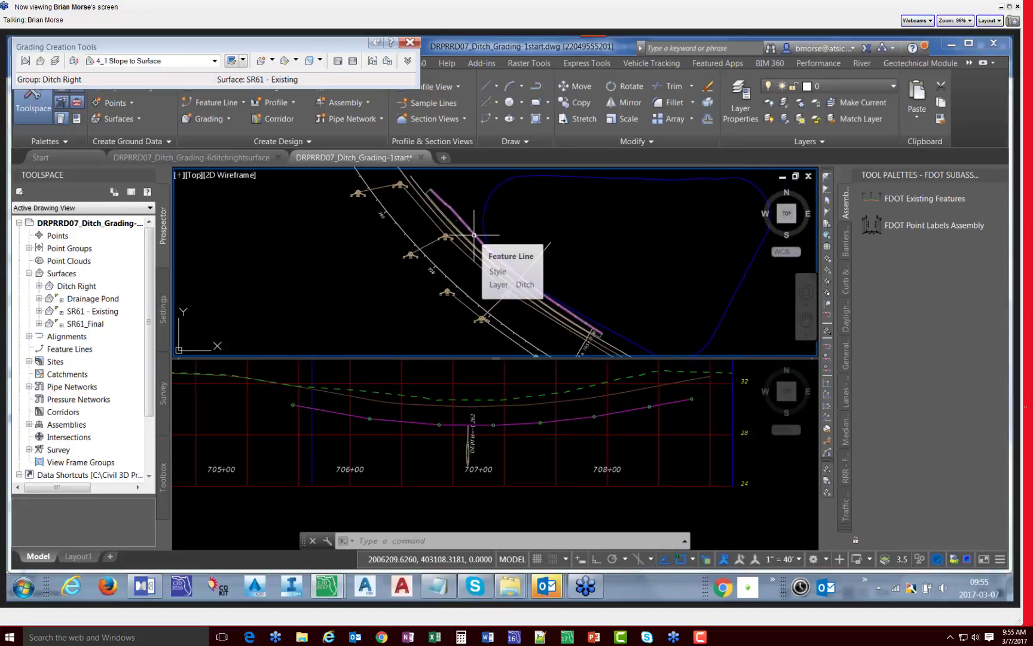
Step: Start adding breaklines to the Ditch Right surface definition, using the description "Feature Lines of Ditch" and the Standard type
scroll(474, 246, "up", 1)
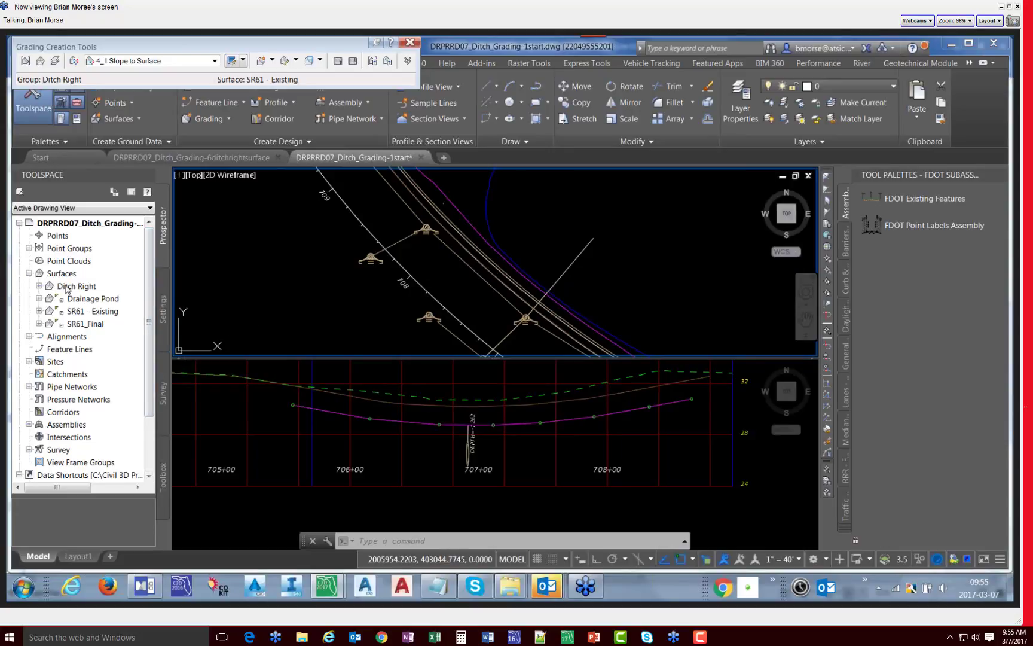
left_click(39, 287)
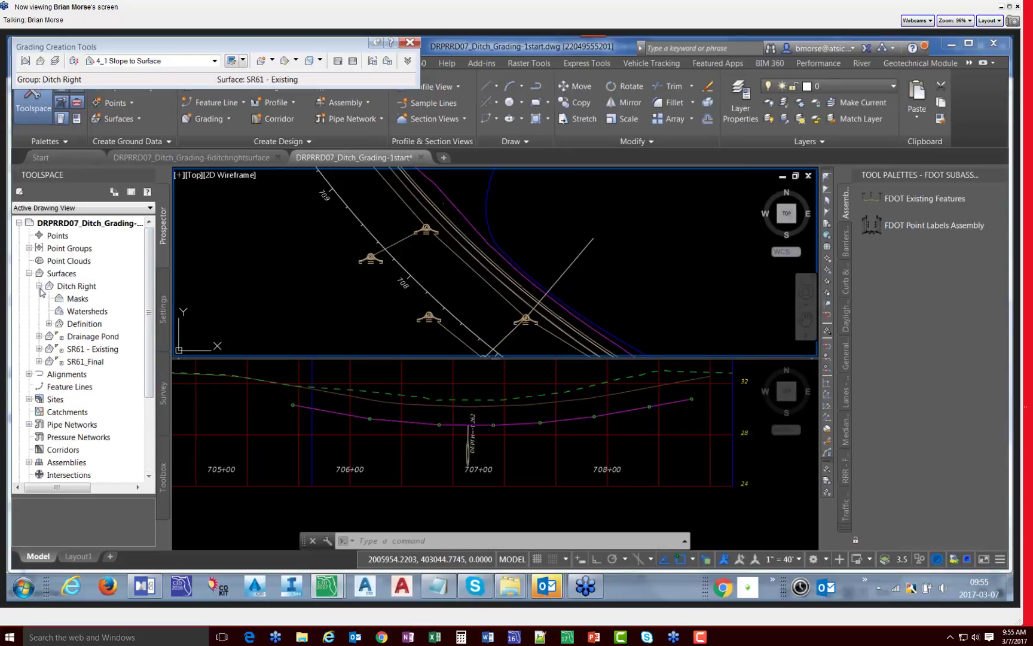
left_click(49, 323)
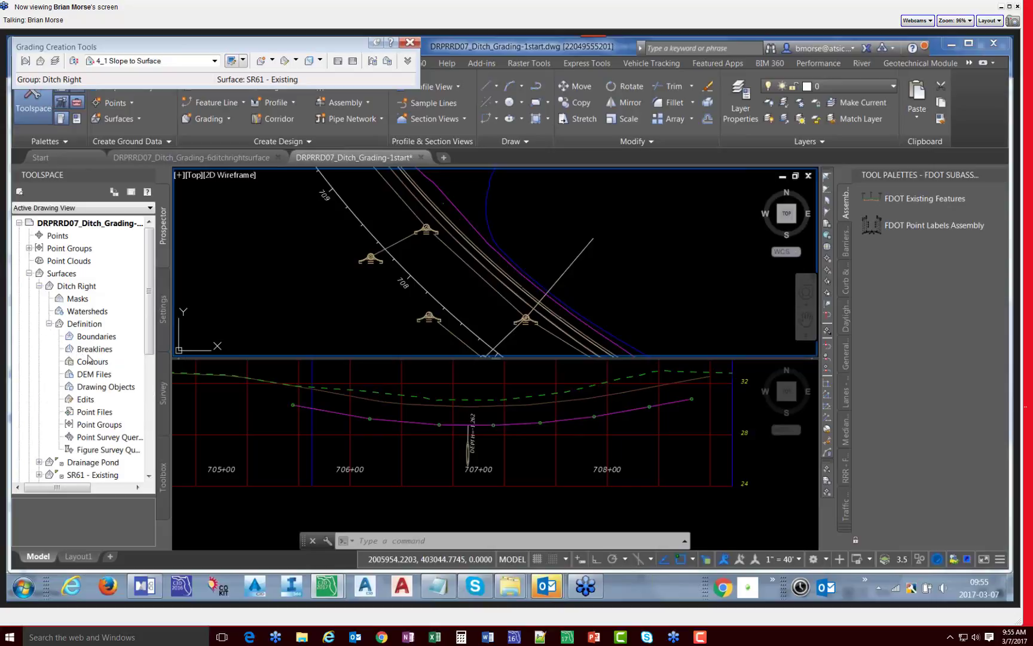
right_click(89, 350)
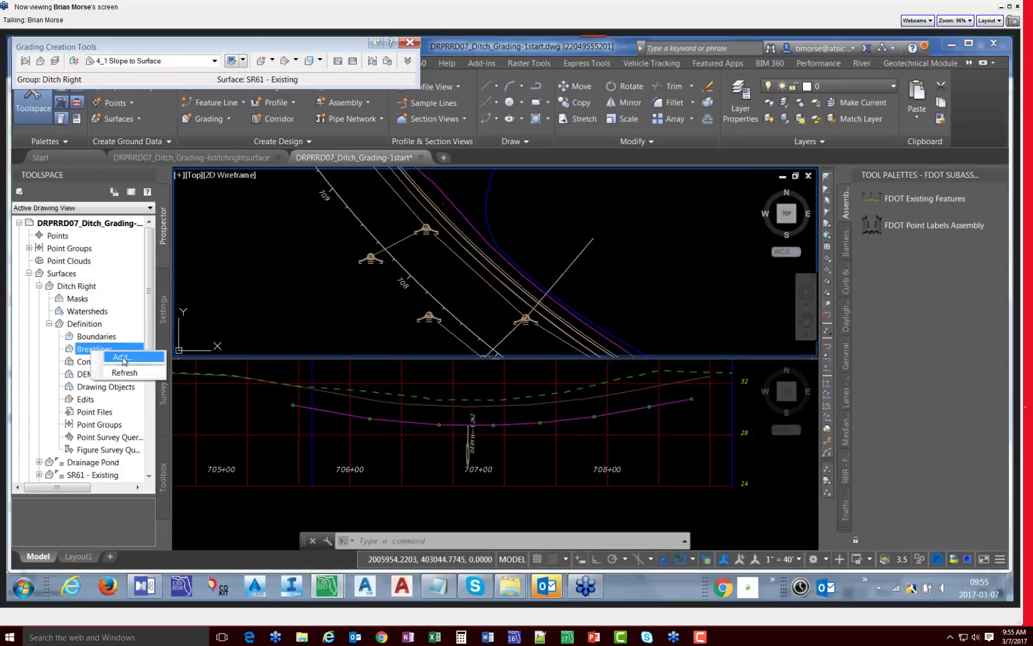
left_click(121, 358)
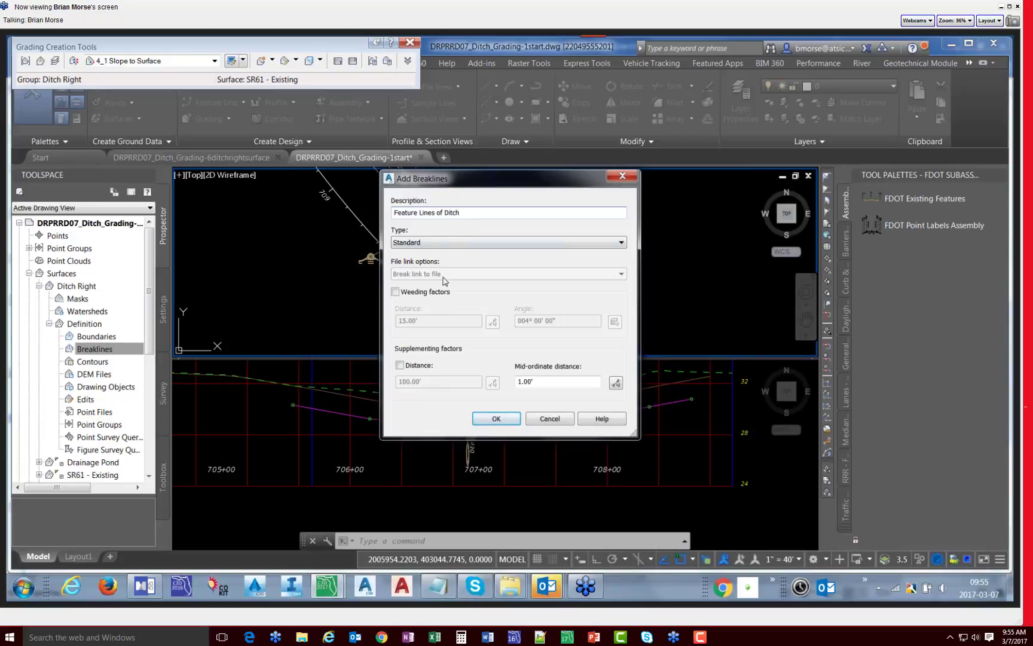
left_click(496, 418)
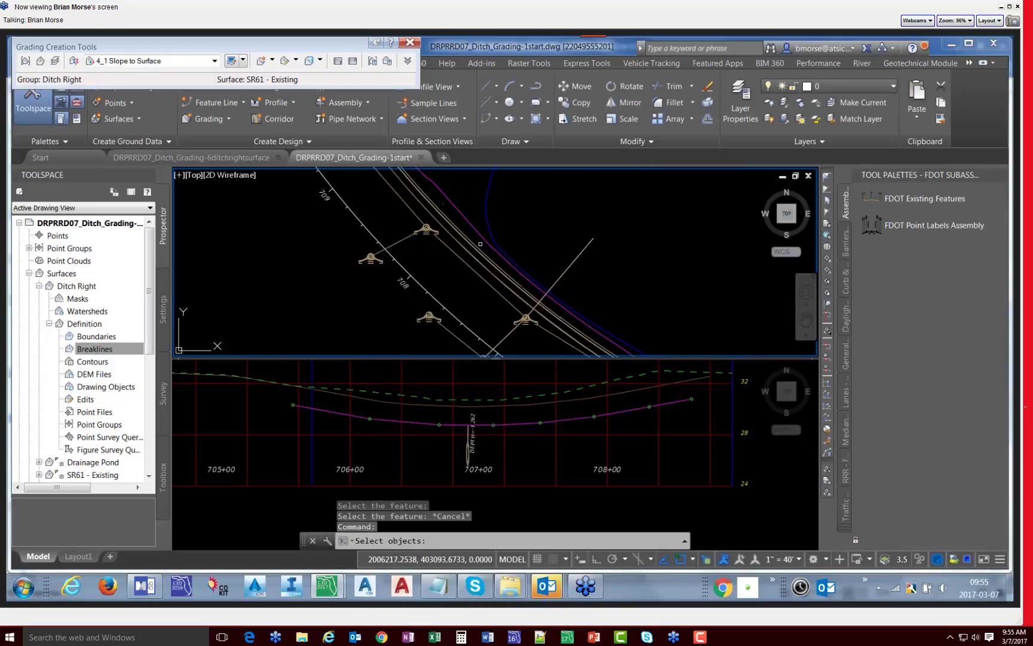
Step: Add the auto feature line overlapping the alignment and the feature line overlapping the polyline as the surface's breaklines
scroll(472, 236, "up", 2)
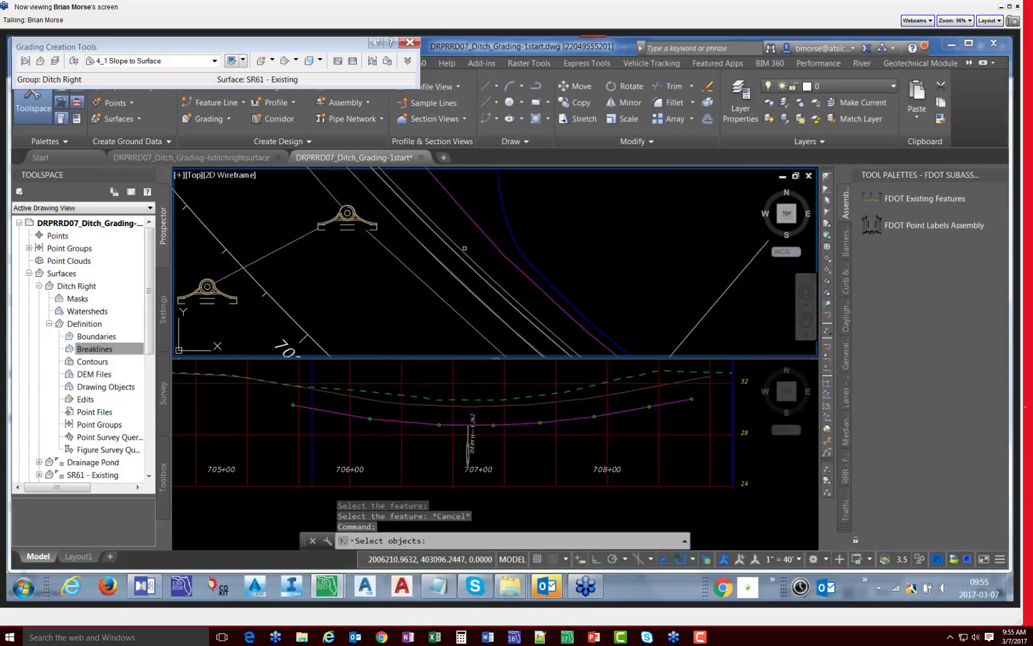
left_click(461, 255)
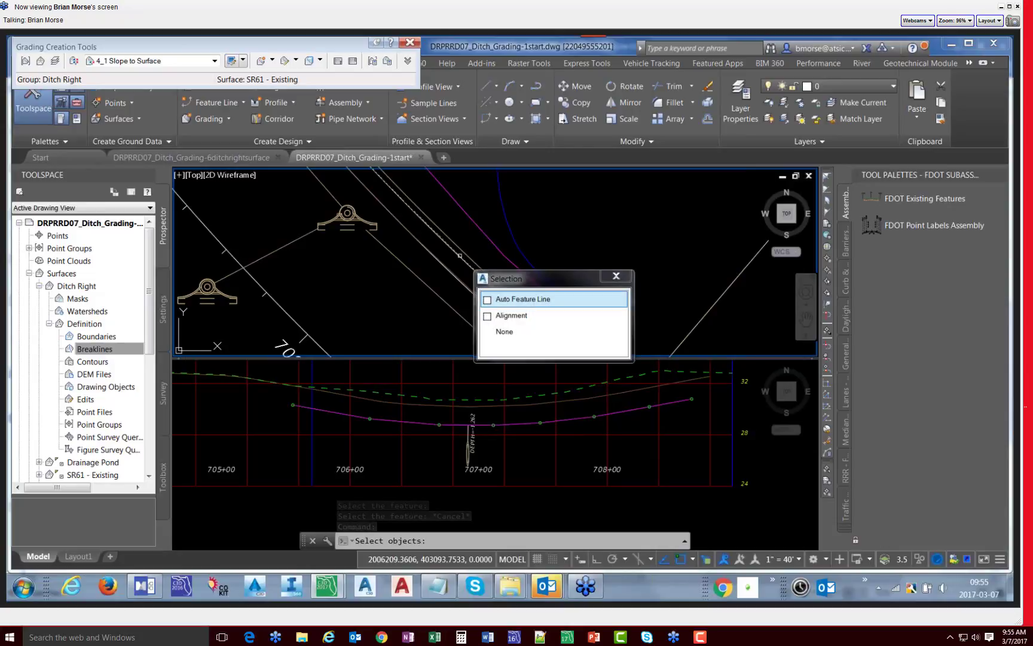
left_click(500, 300)
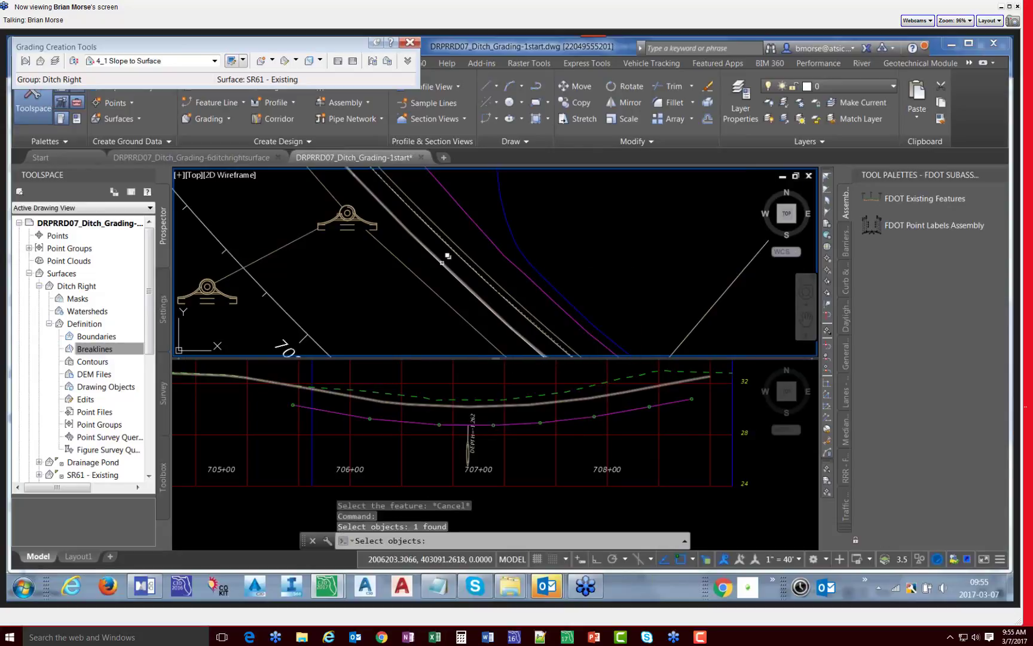
left_click(447, 256)
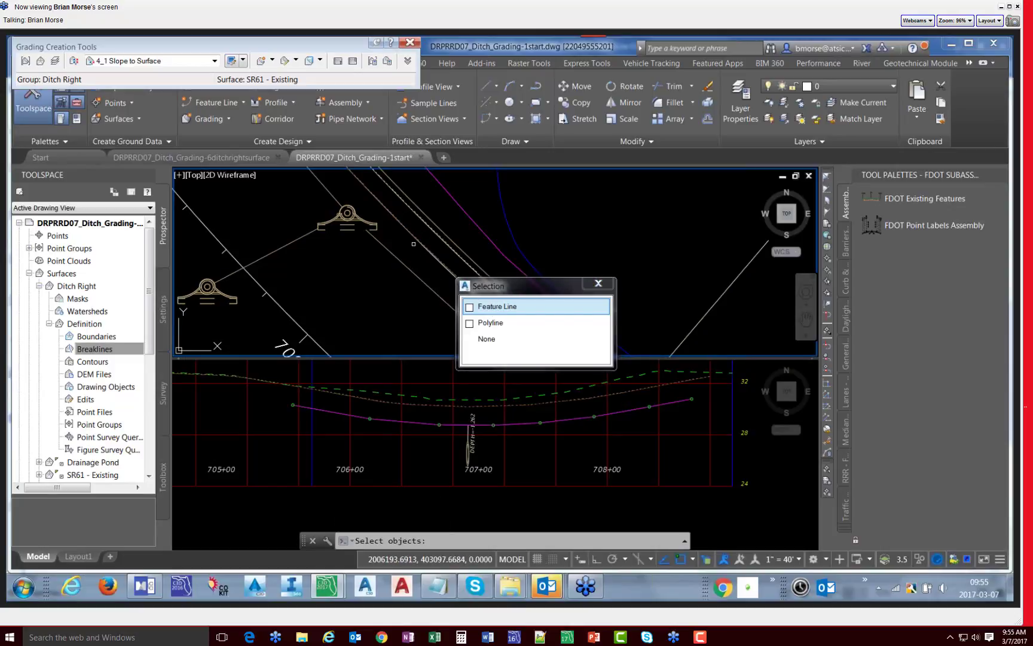
left_click(492, 308)
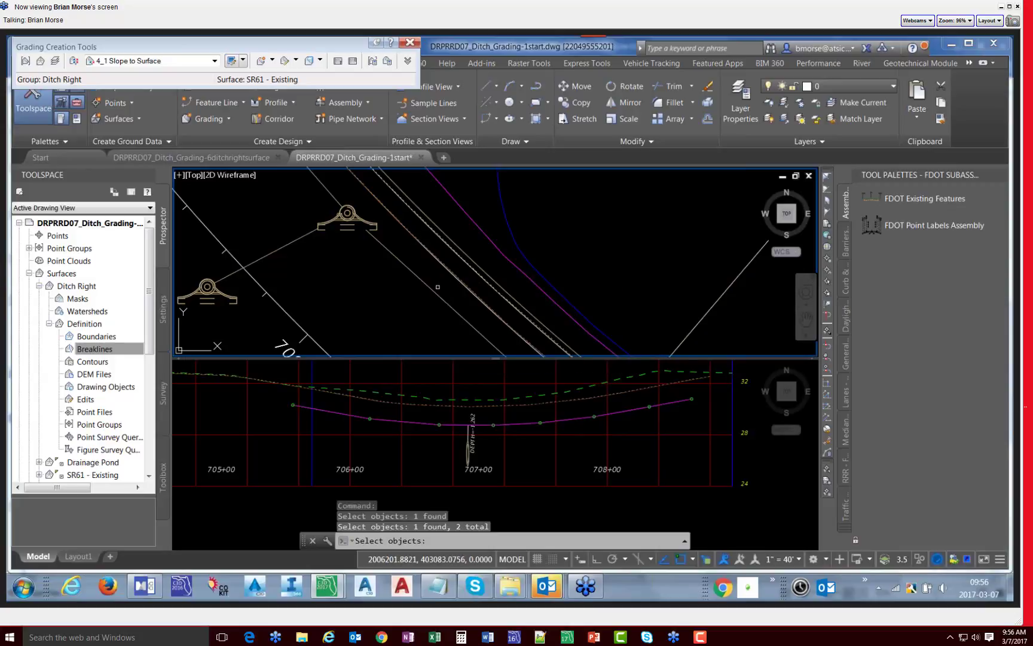
key("Return")
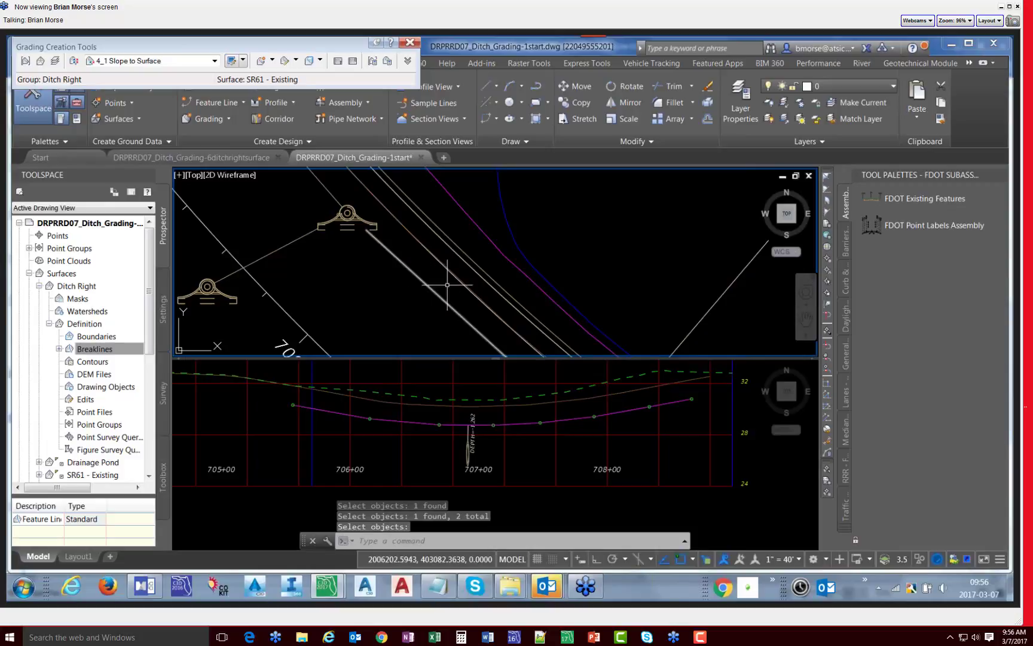
Step: Set the Ditch Right surface style to Triangles 1-1 Proposed [Purple] in its surface properties
scroll(474, 302, "down", 4)
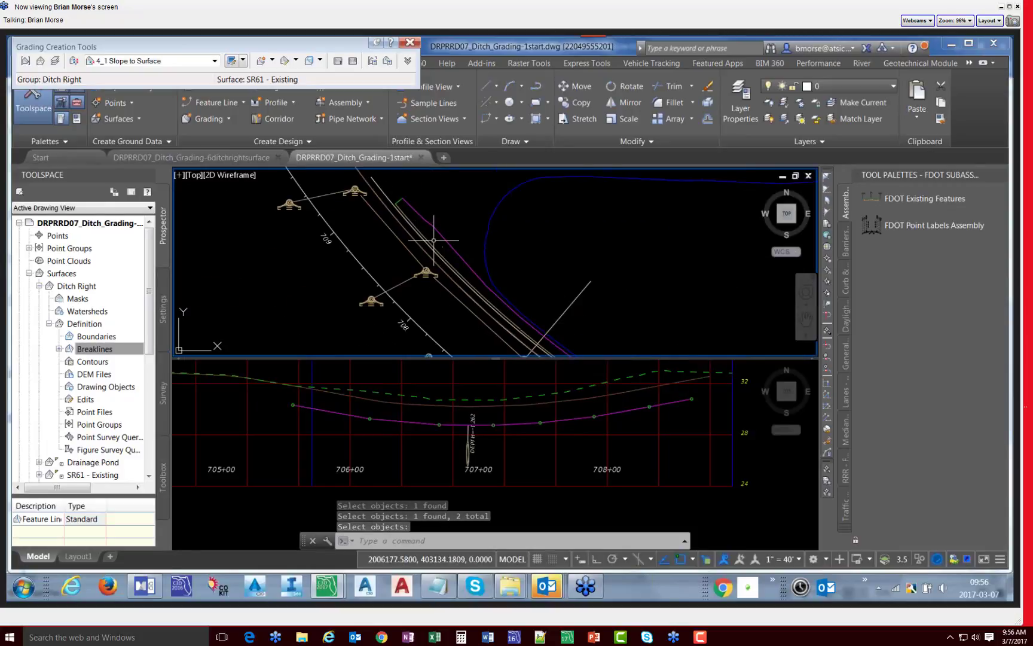
right_click(75, 289)
left_click(120, 293)
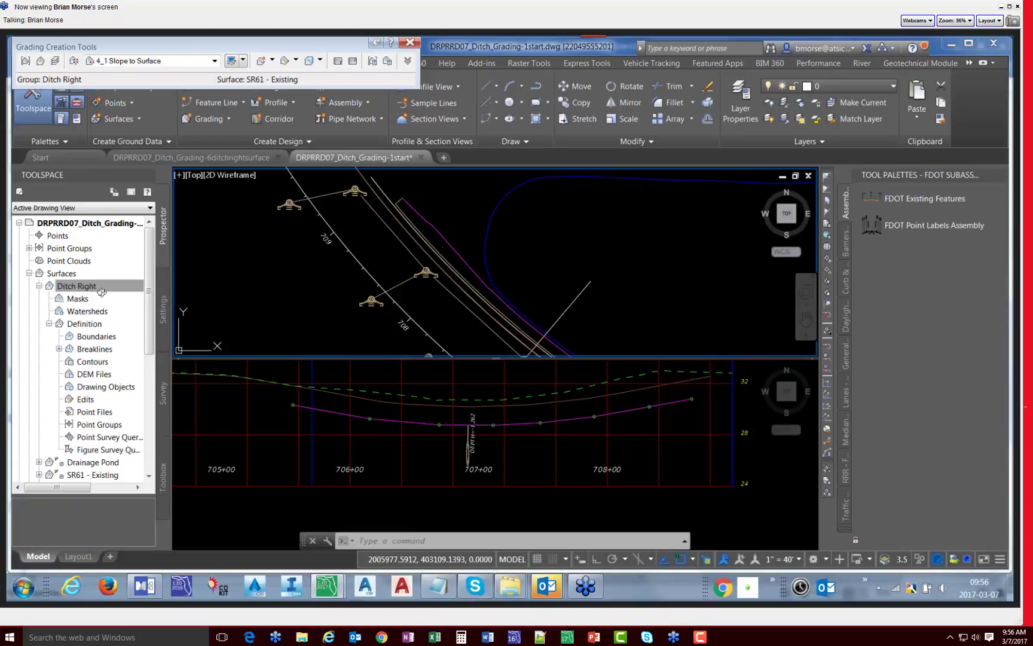
left_click(353, 311)
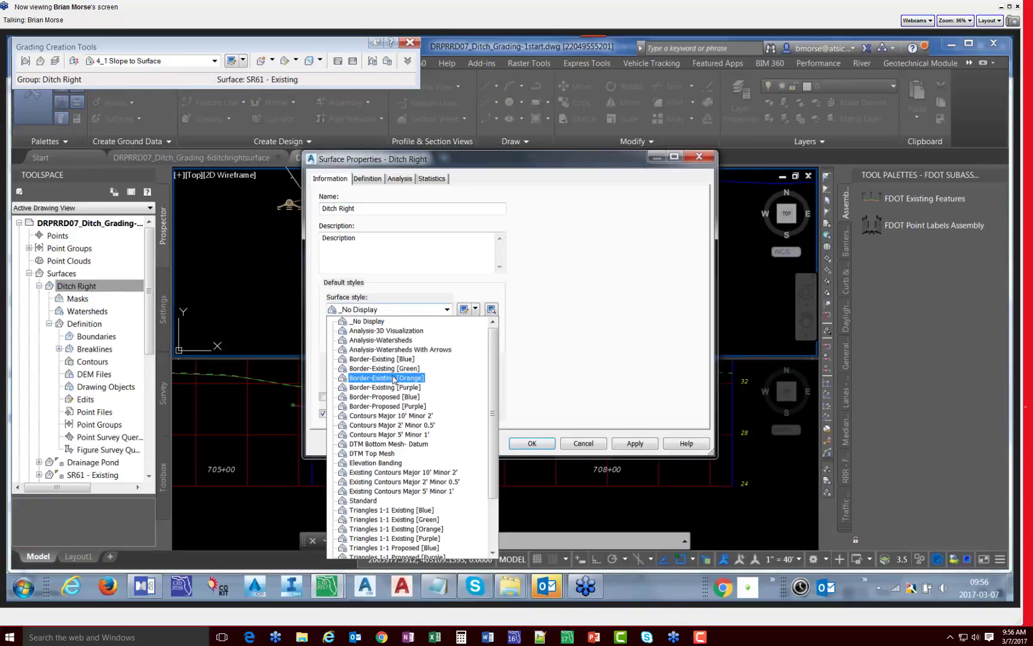
scroll(402, 438, "down", 2)
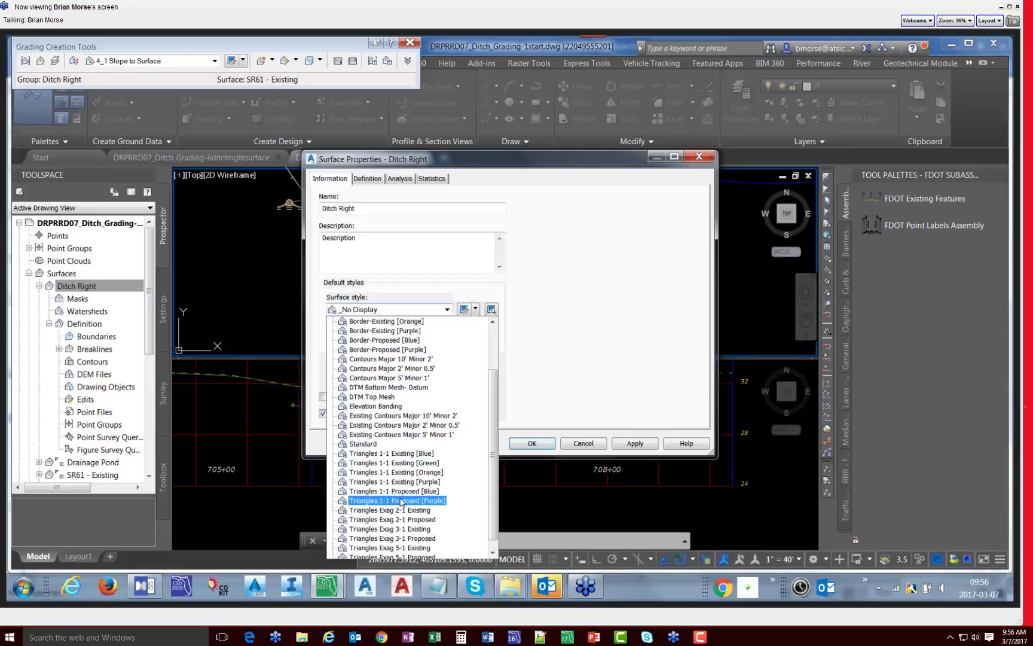
scroll(402, 502, "down", 1)
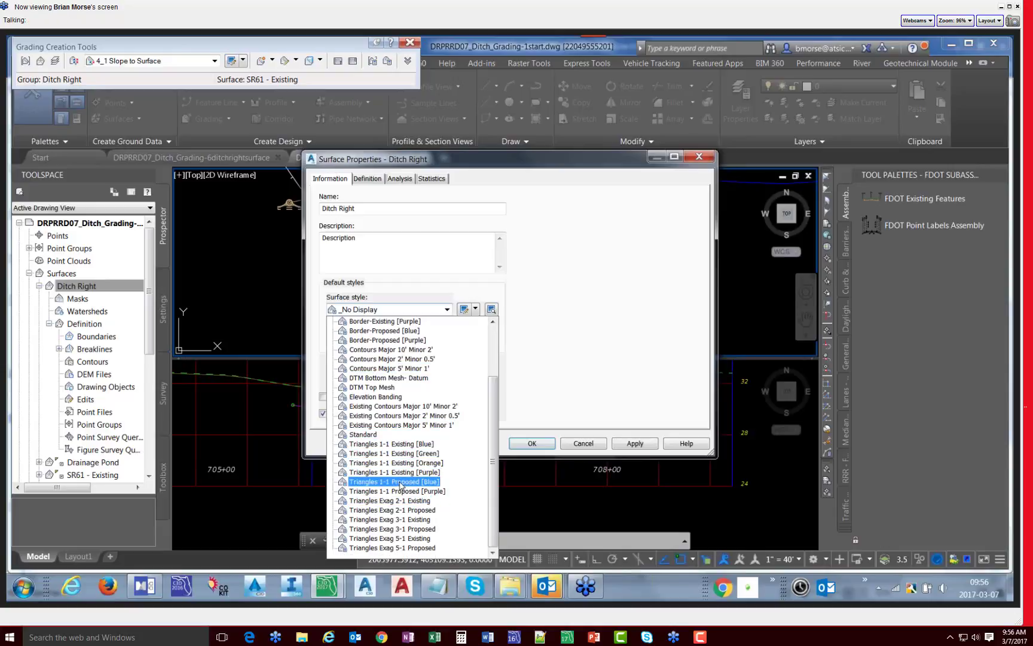
left_click(402, 492)
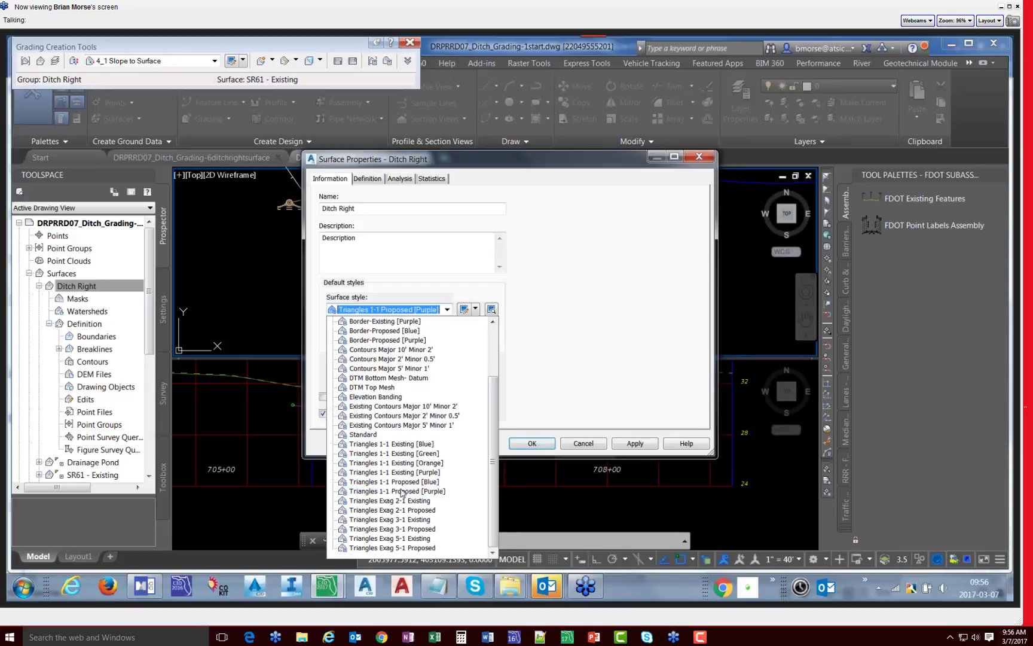
left_click(634, 444)
left_click(532, 443)
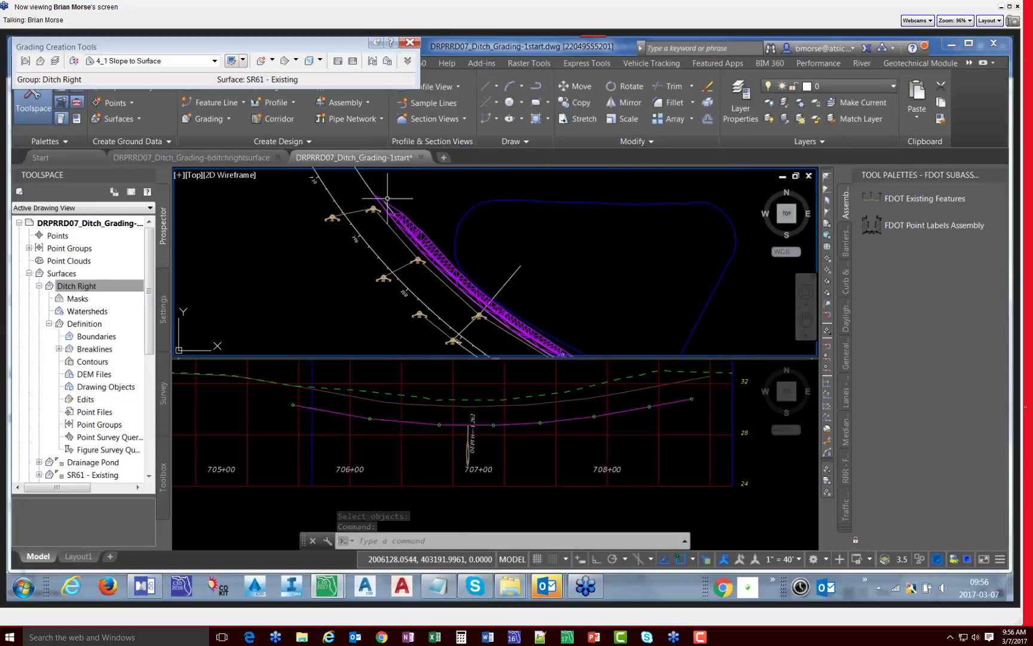
Step: Examine the Ditch Right triangulation along the ditch near station 705+70.26, including how the triangles follow the feature lines
scroll(474, 263, "up", 5)
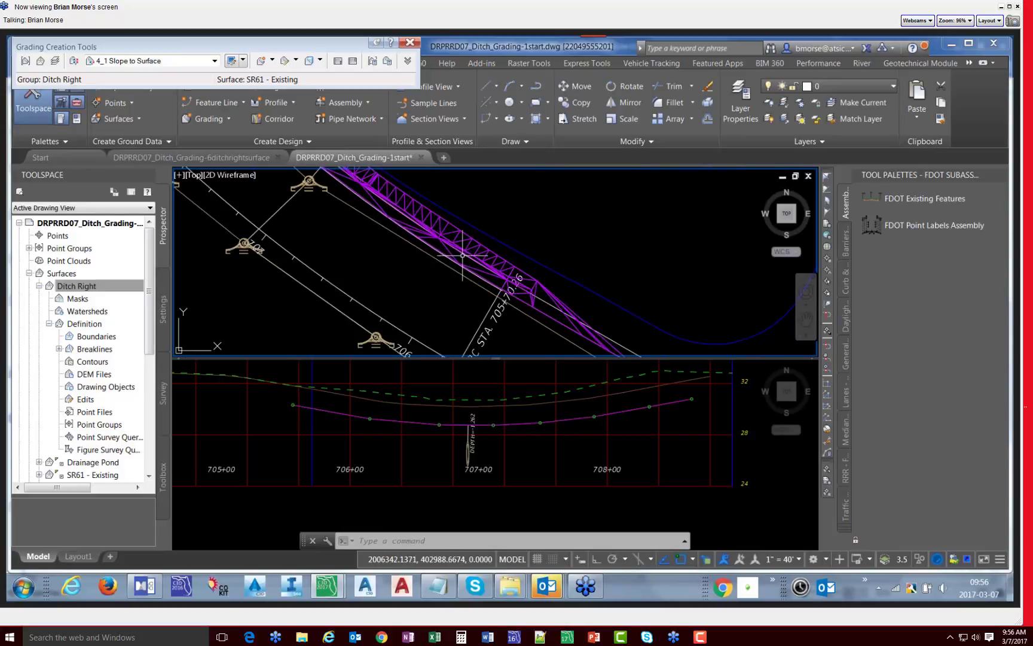
scroll(462, 256, "up", 3)
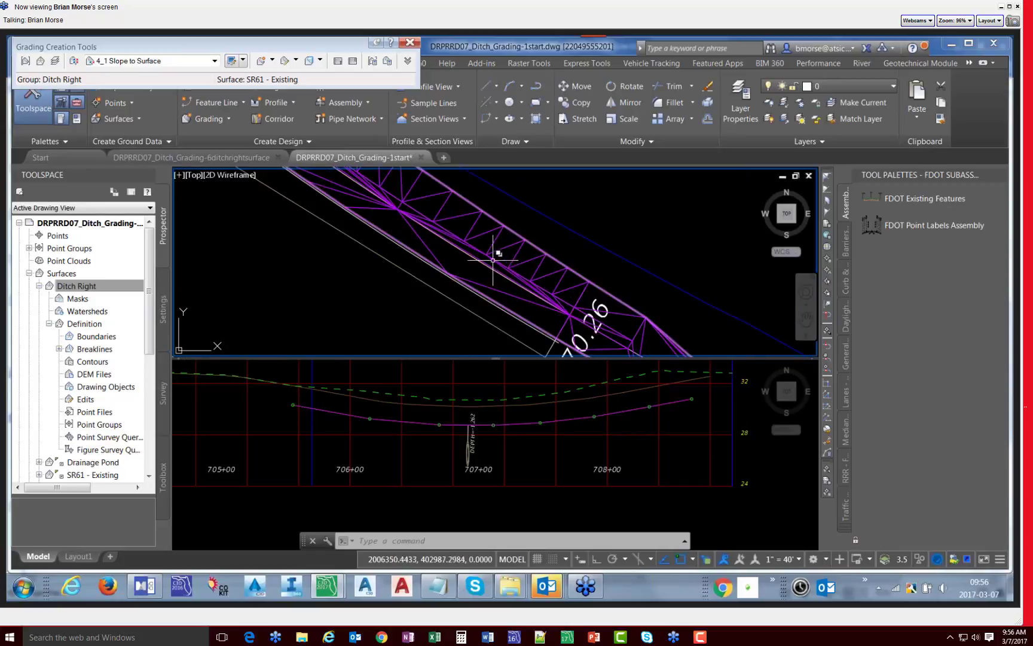
scroll(481, 257, "up", 4)
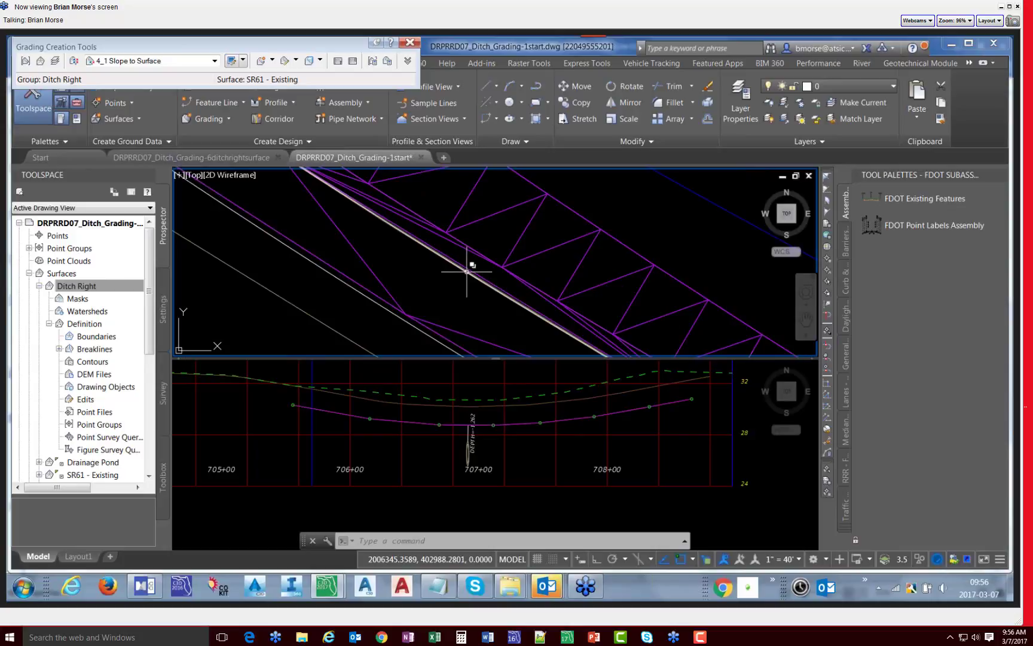
mouse_move(467, 271)
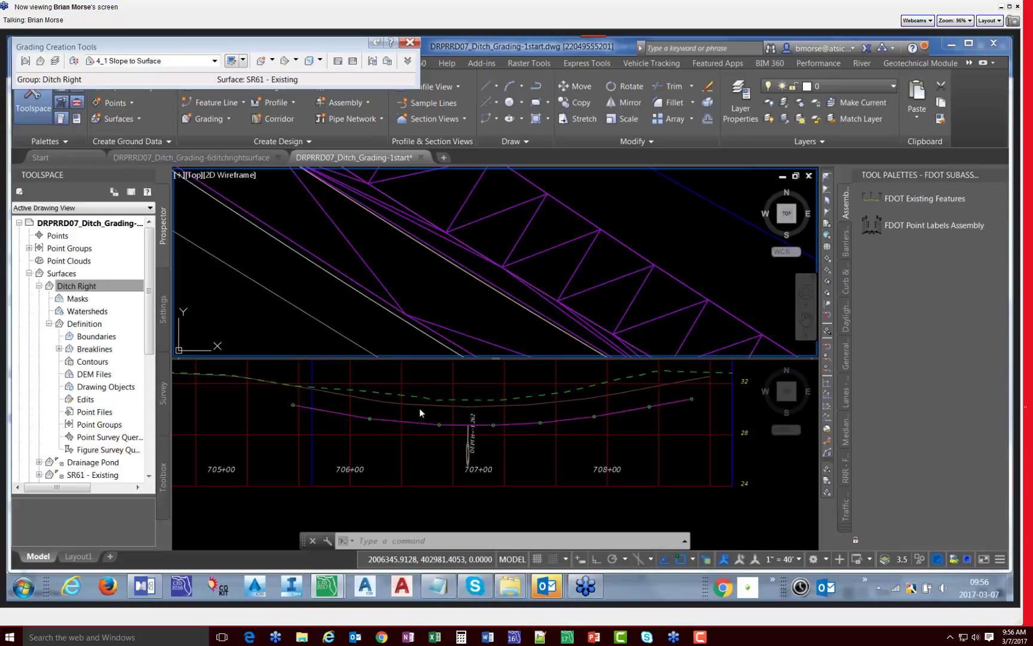
mouse_move(443, 257)
scroll(463, 292, "down", 4)
scroll(463, 289, "down", 2)
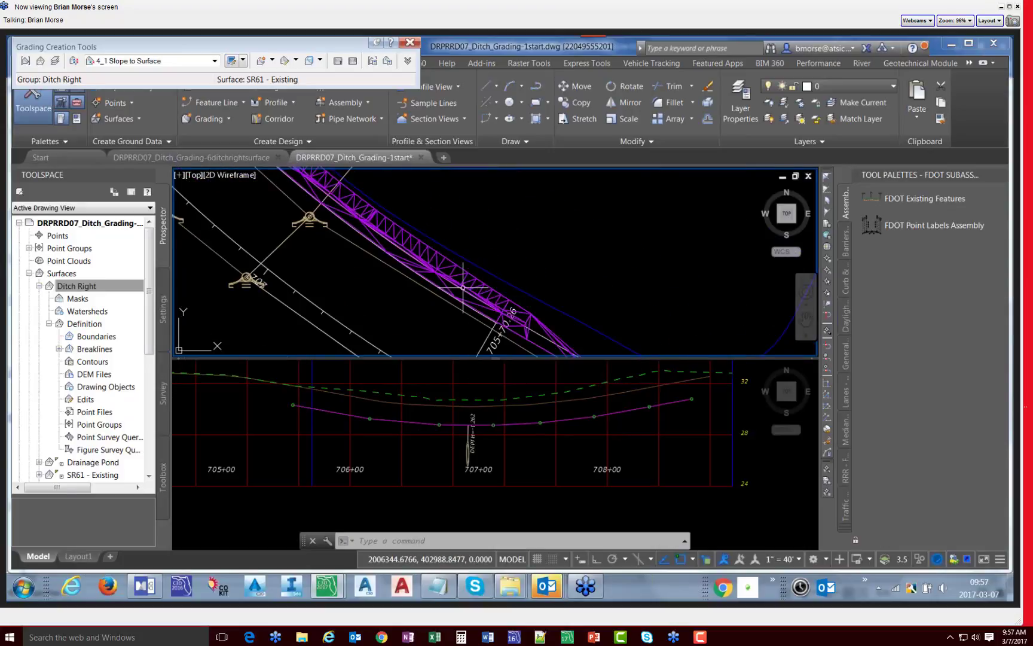
Step: Inspect the Ditch Right surface in 3D from several angles with the Object Viewer, and close the viewer
left_click(453, 271)
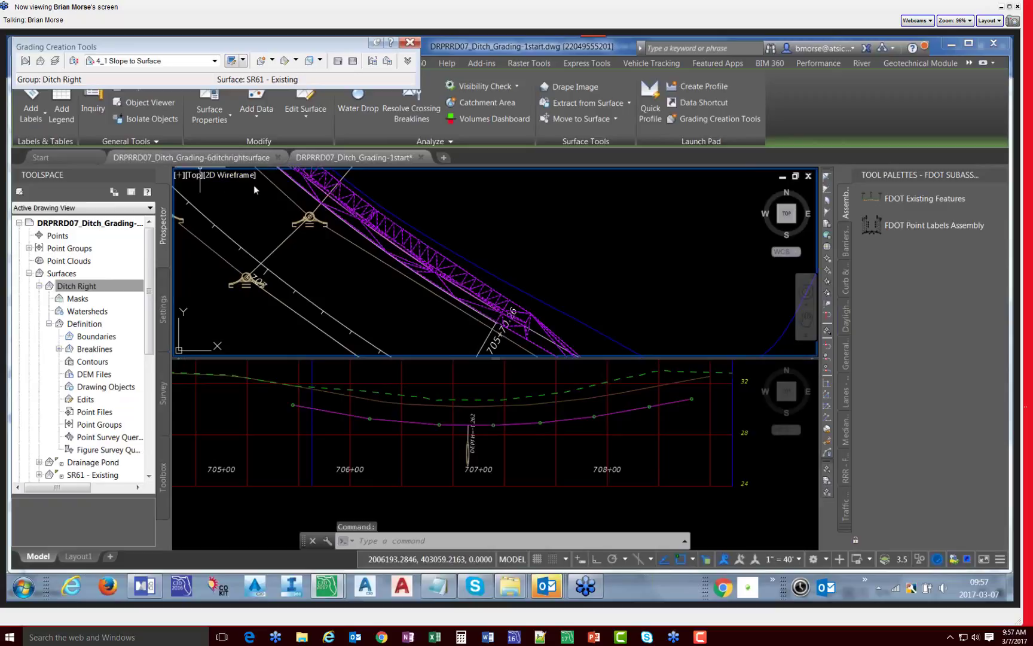
left_click(148, 102)
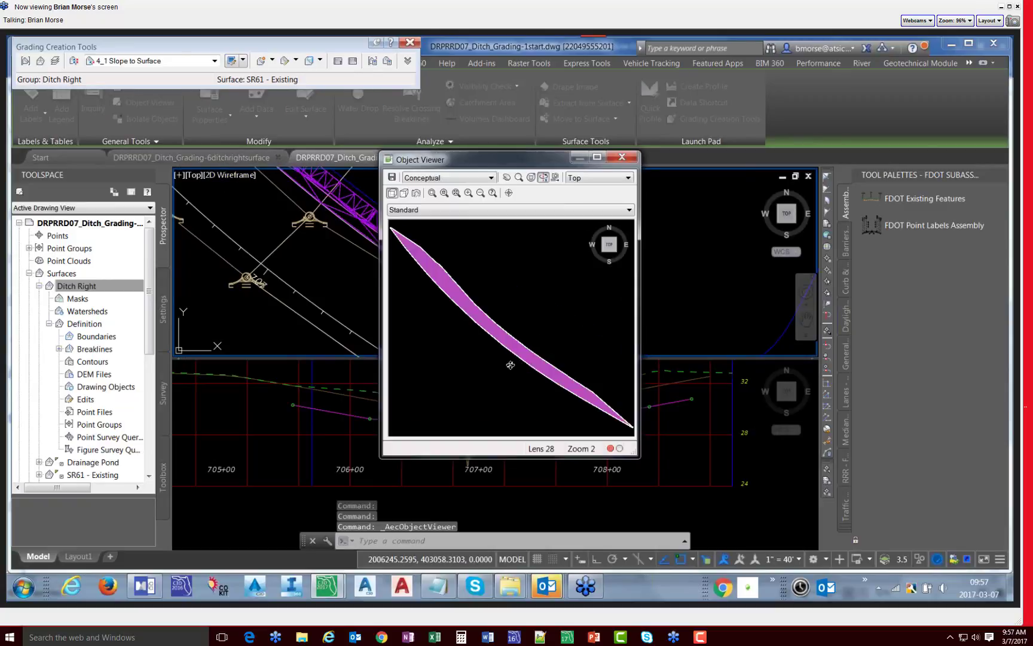
left_click_drag(510, 365, 483, 346)
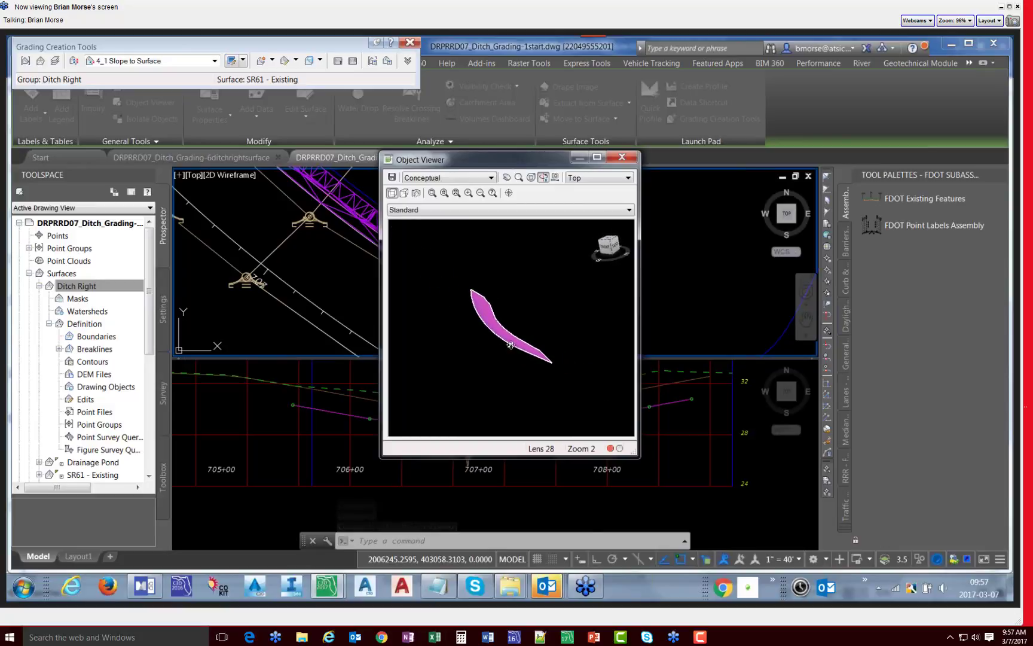
scroll(510, 345, "up", 5)
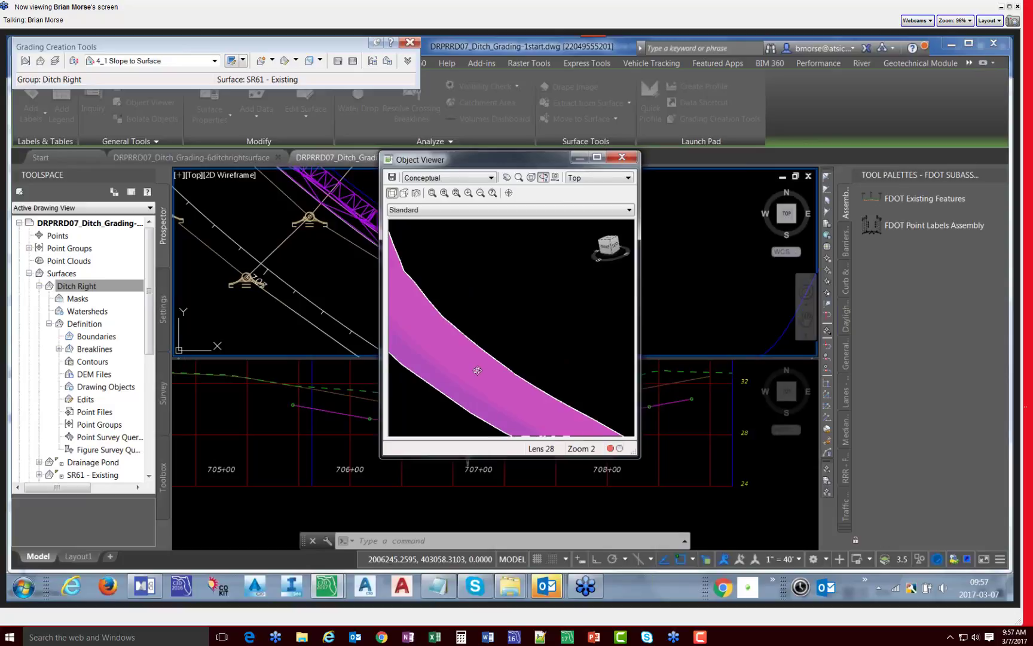
left_click_drag(477, 371, 459, 352)
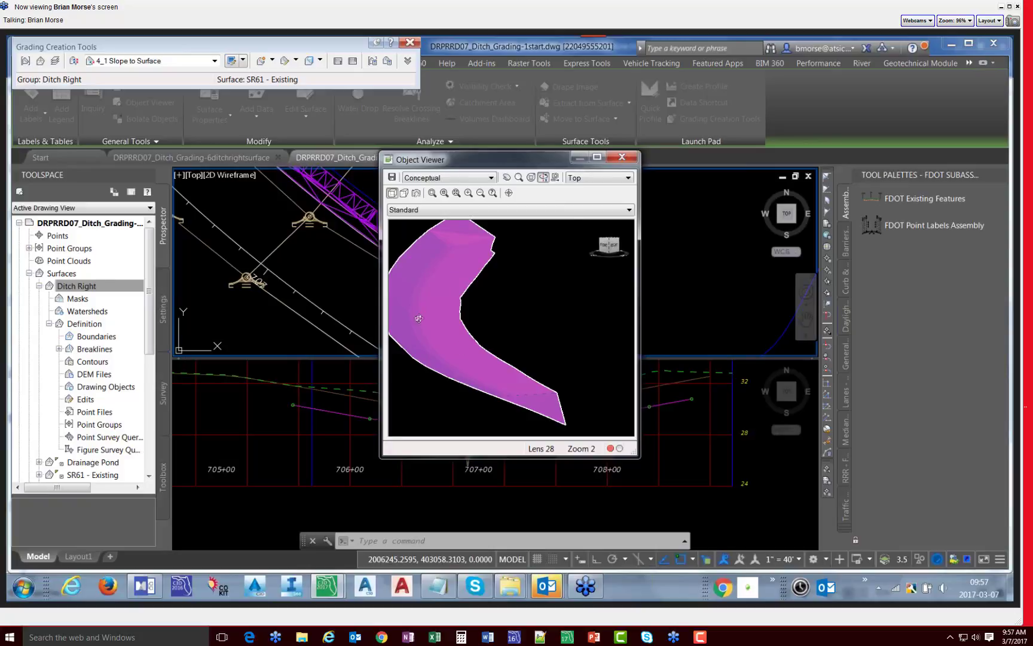
left_click_drag(449, 361, 599, 321)
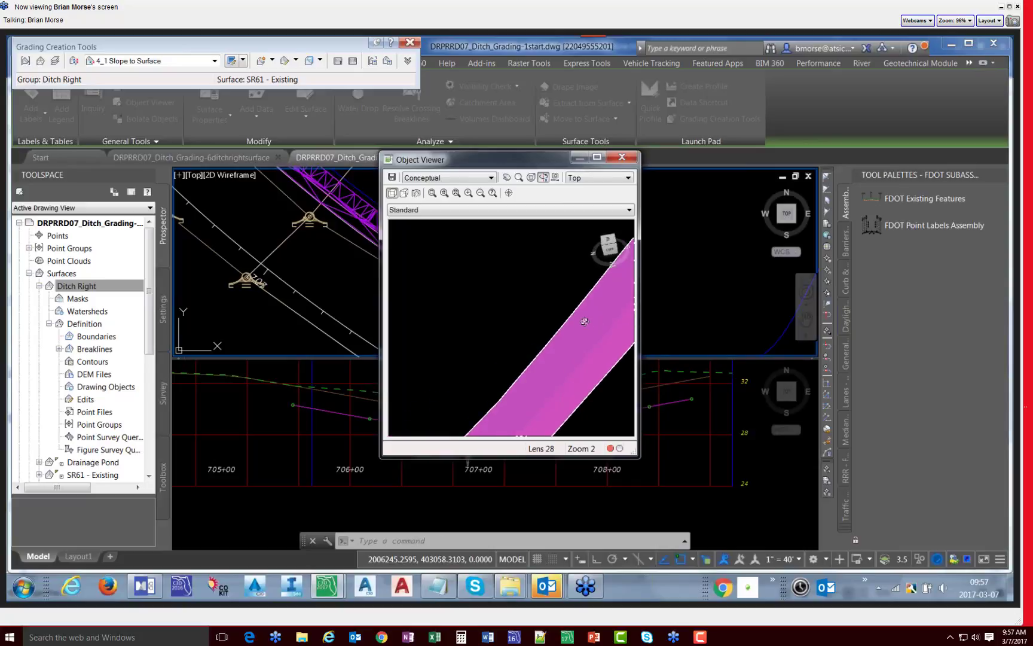
right_click(537, 323)
left_click(525, 285)
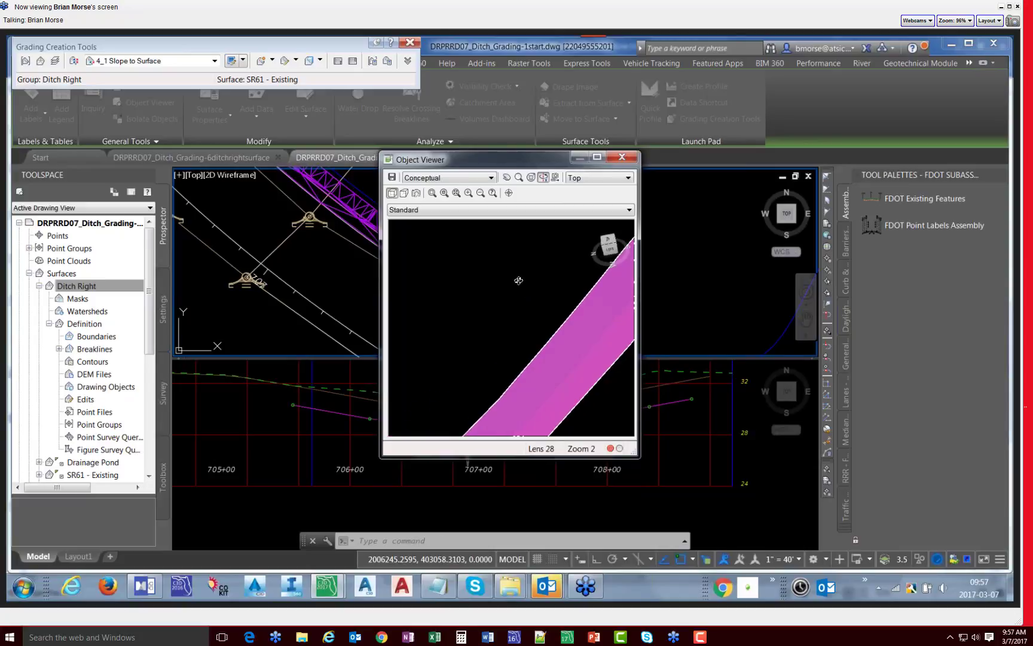
left_click(622, 157)
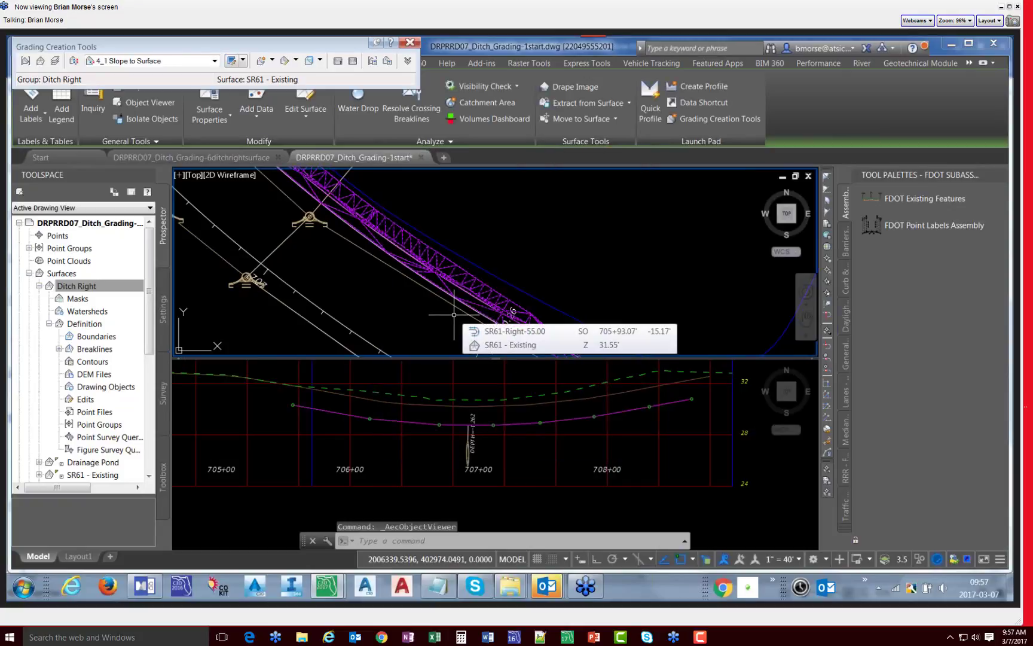
scroll(557, 307, "down", 2)
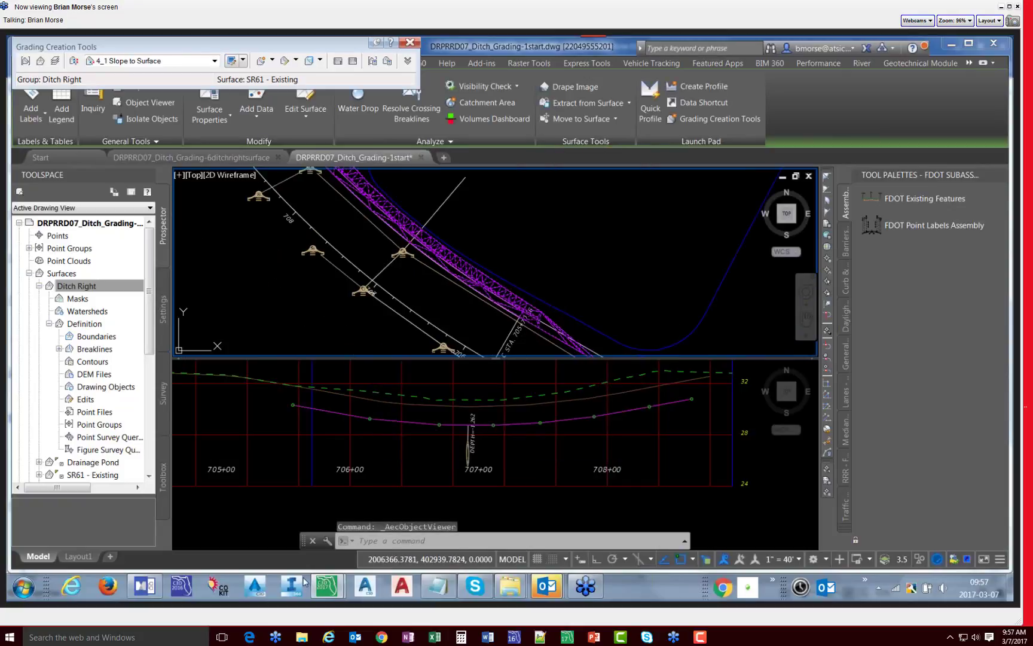
Step: Switch to the MindManager webinar outline and expand the Grade to Surface and Ditch Surface topics
left_click(144, 586)
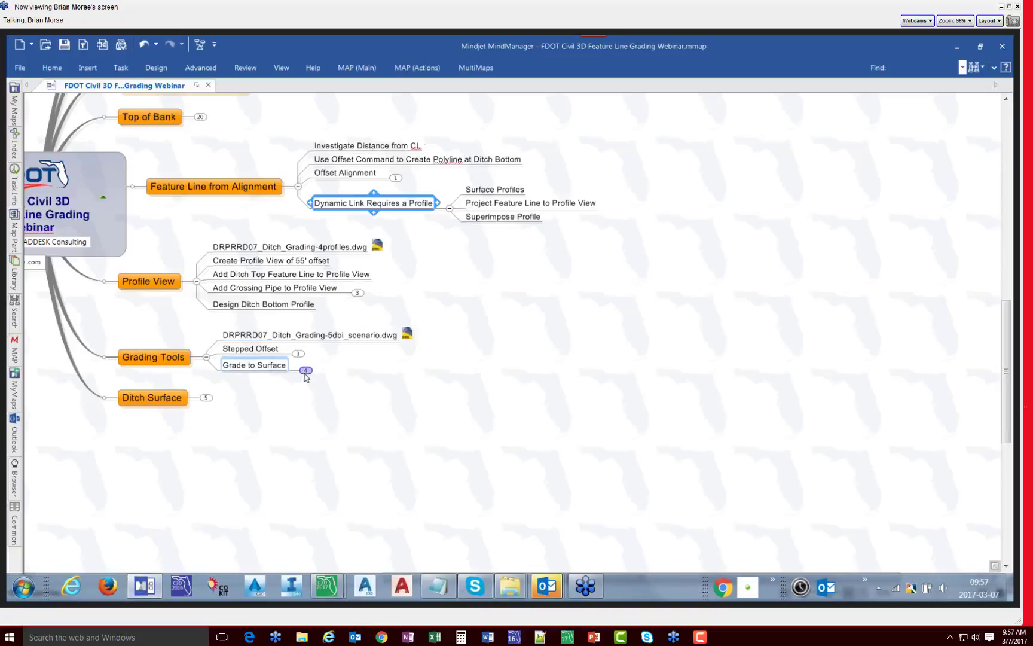
left_click(305, 371)
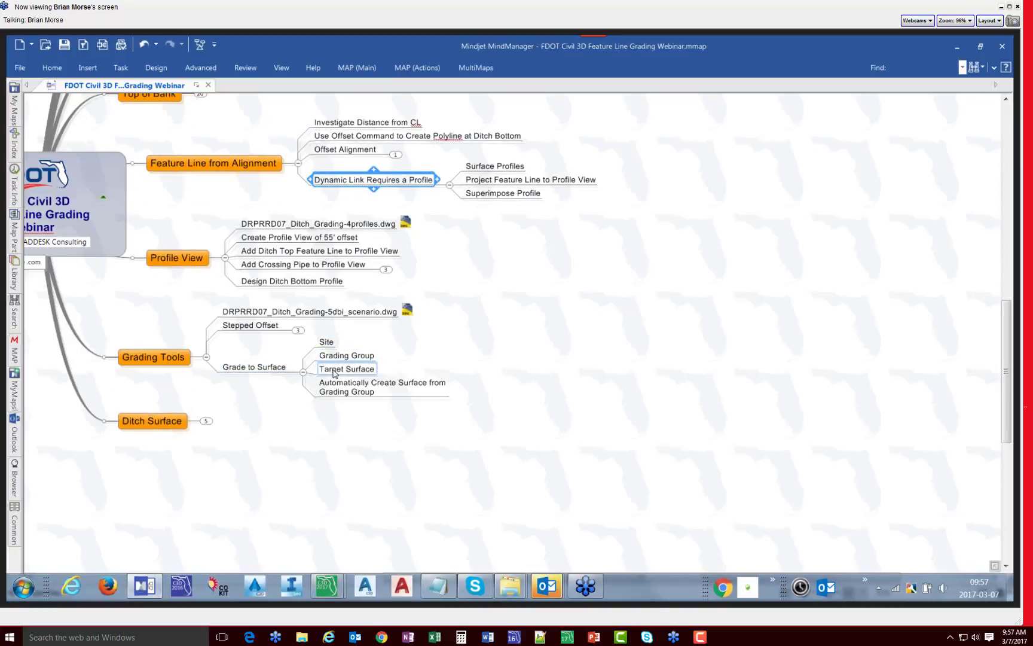
left_click(207, 421)
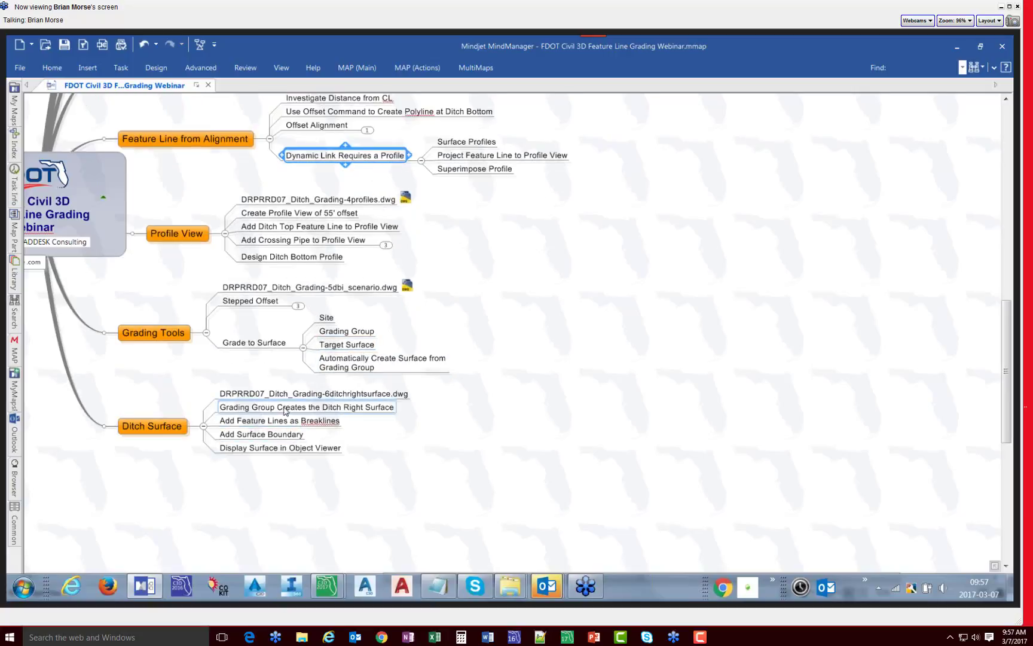